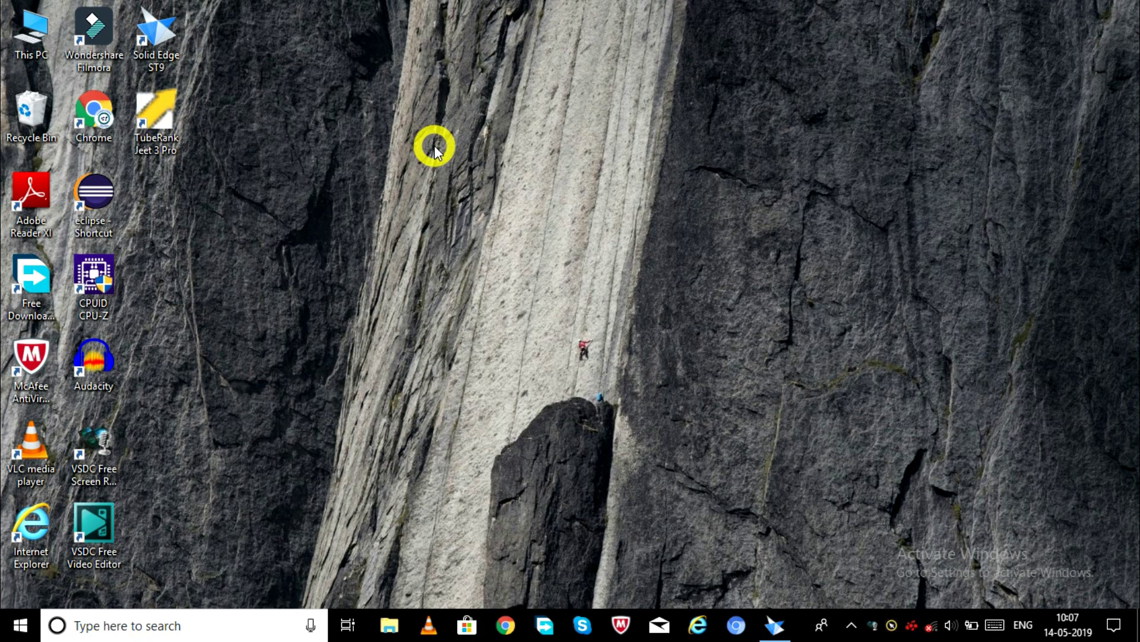
Step: Create a new part document from the ISO Metric part.par template
click(777, 629)
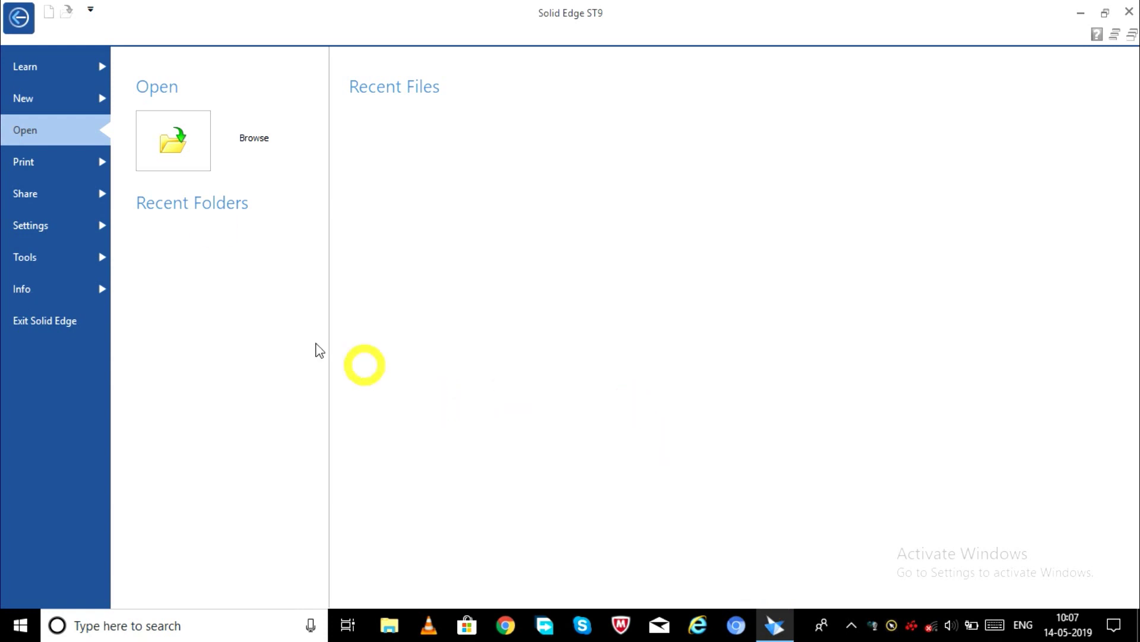
click(60, 101)
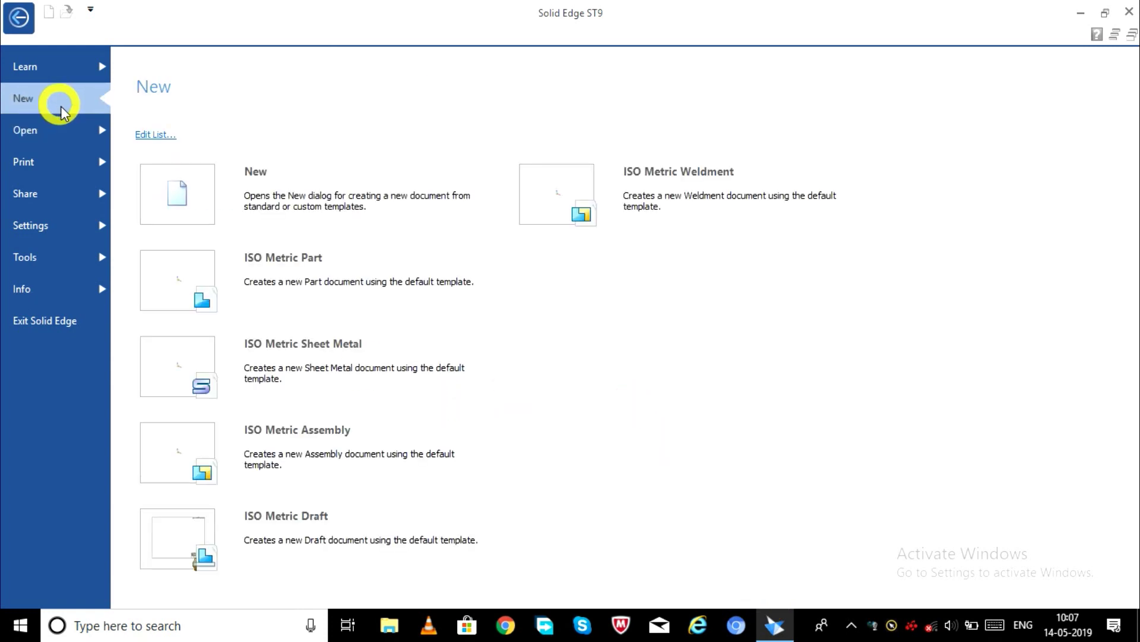
click(326, 202)
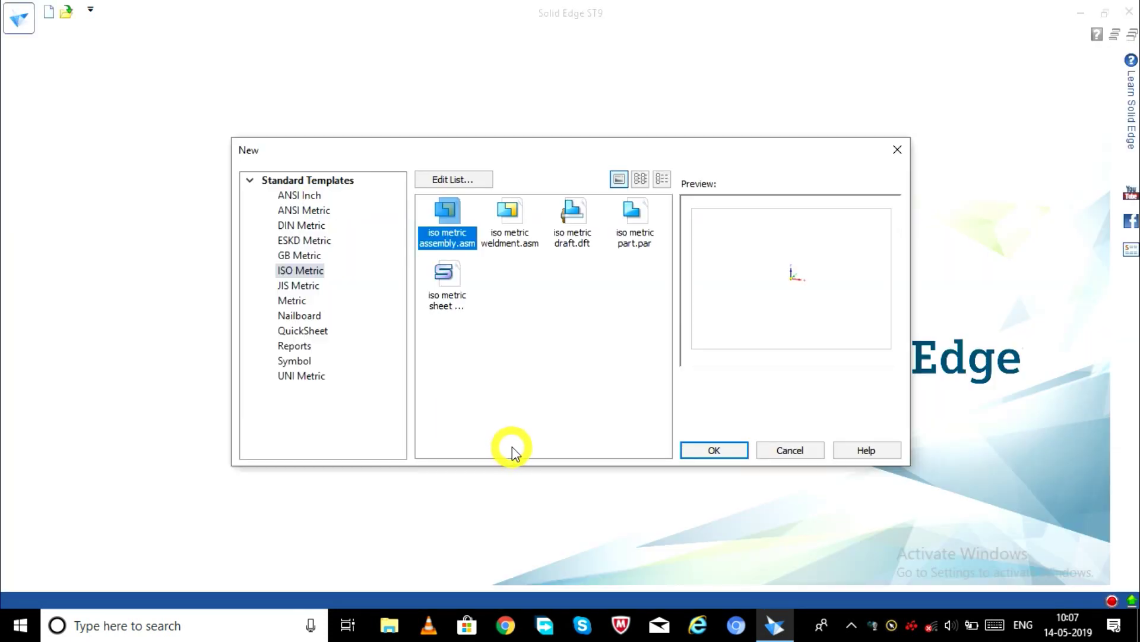
click(635, 245)
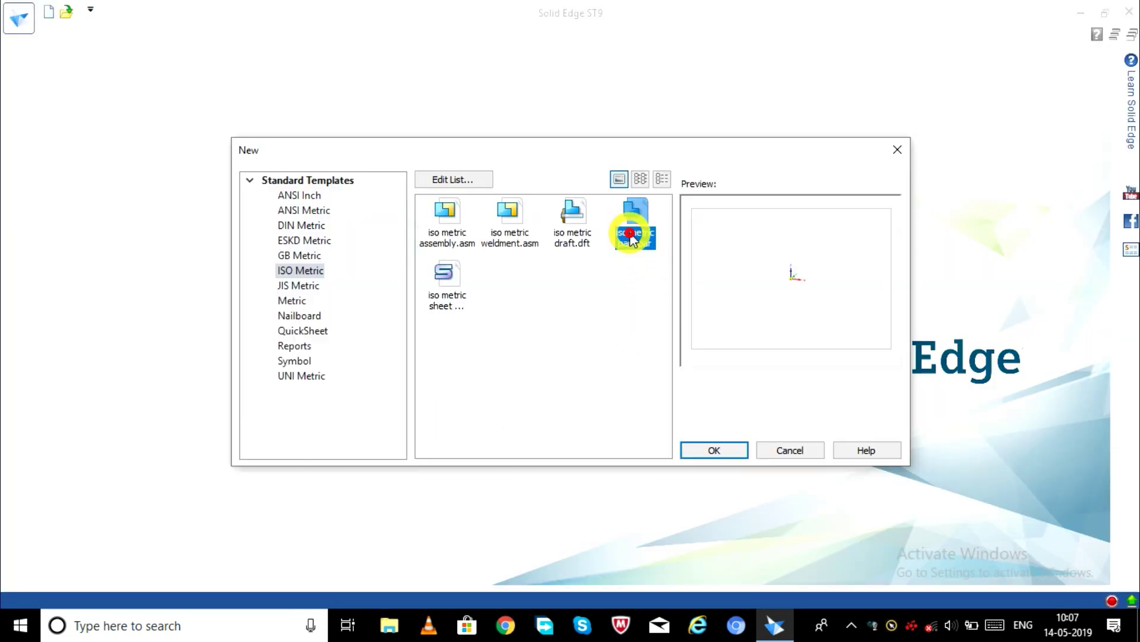
click(714, 449)
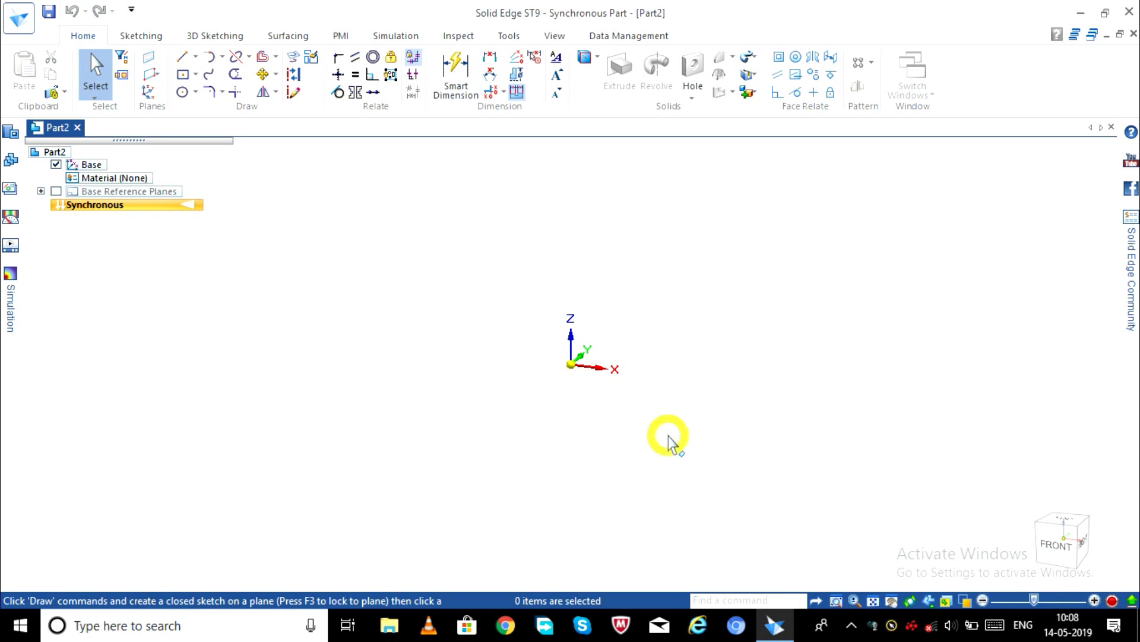
Step: Show the base reference planes and view the Front (xz) plane face-on
click(56, 191)
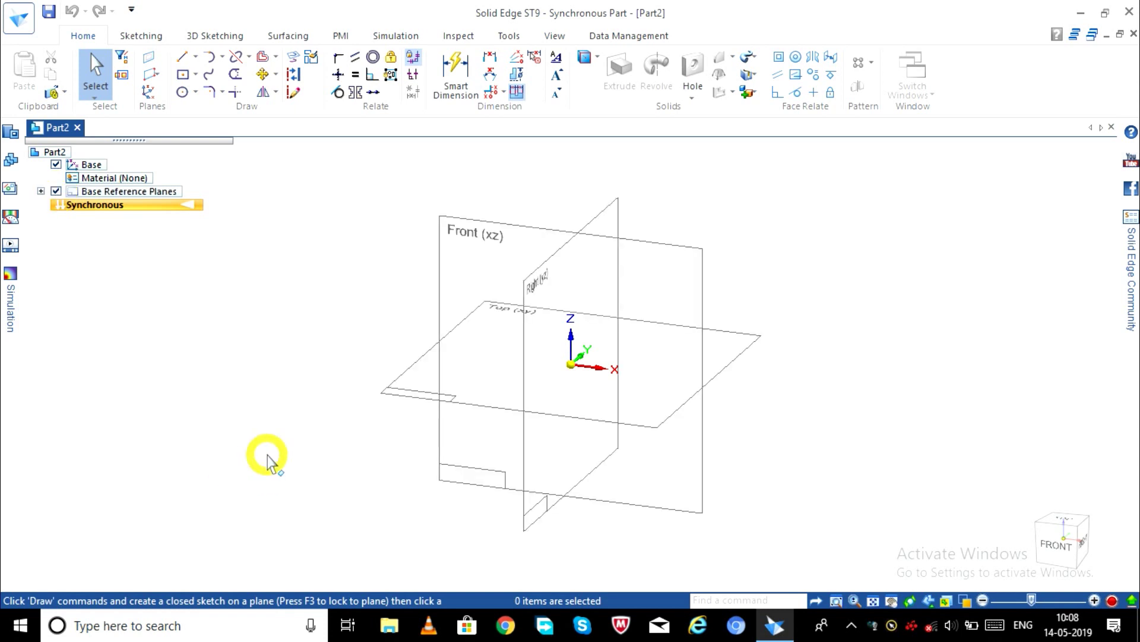
click(665, 282)
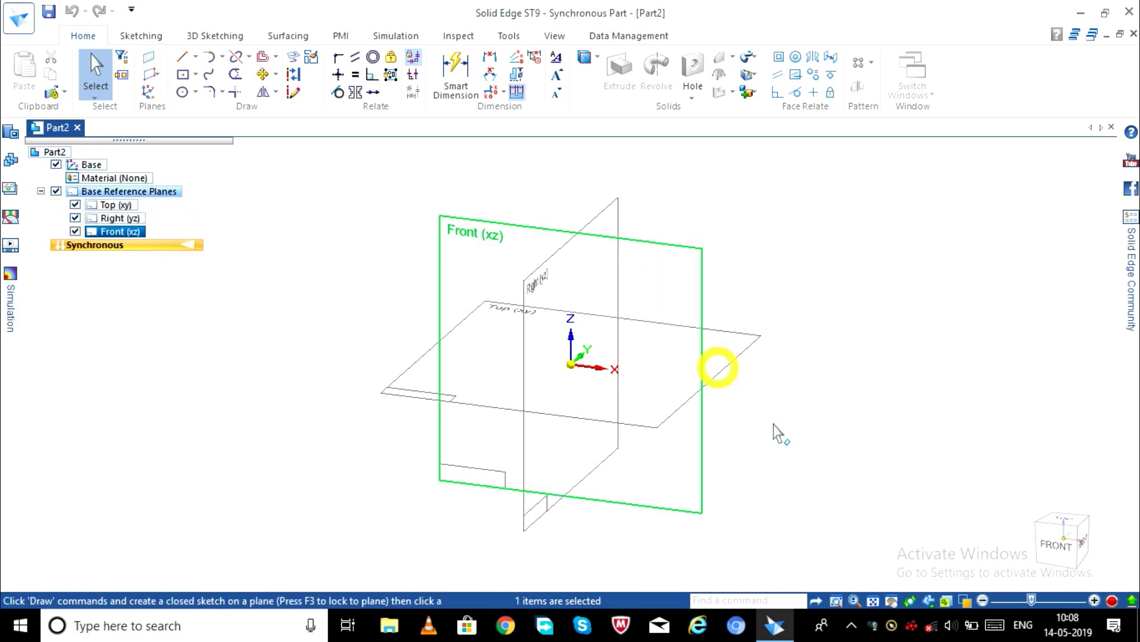
click(1055, 545)
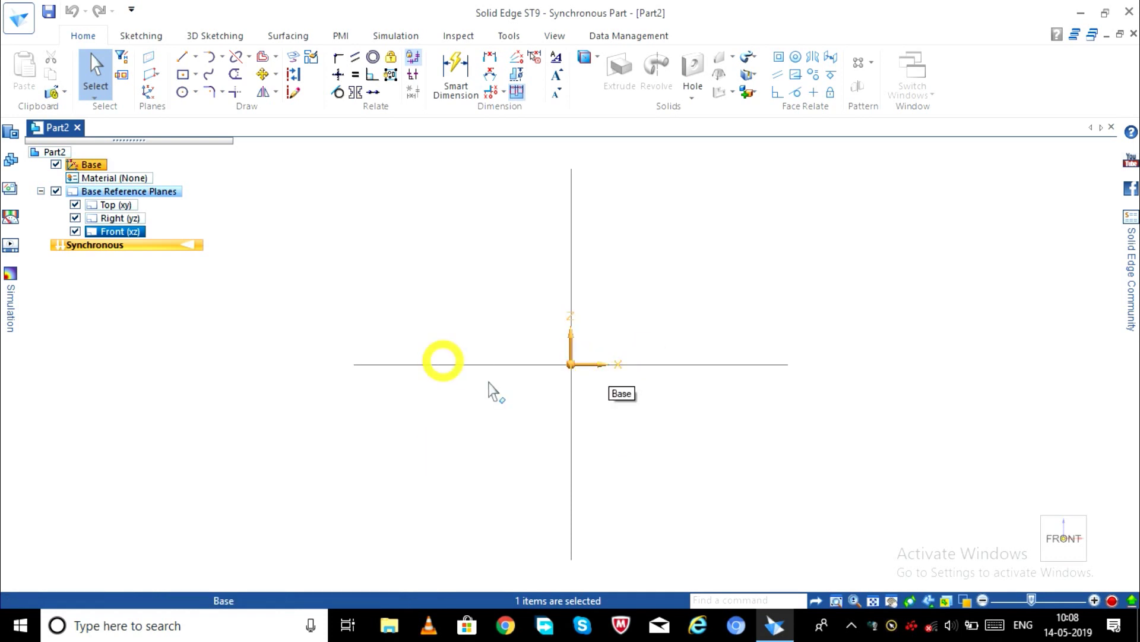
Step: Hide the base triad, Top (xy) and Right (yz) planes, keeping an exact front view
click(56, 165)
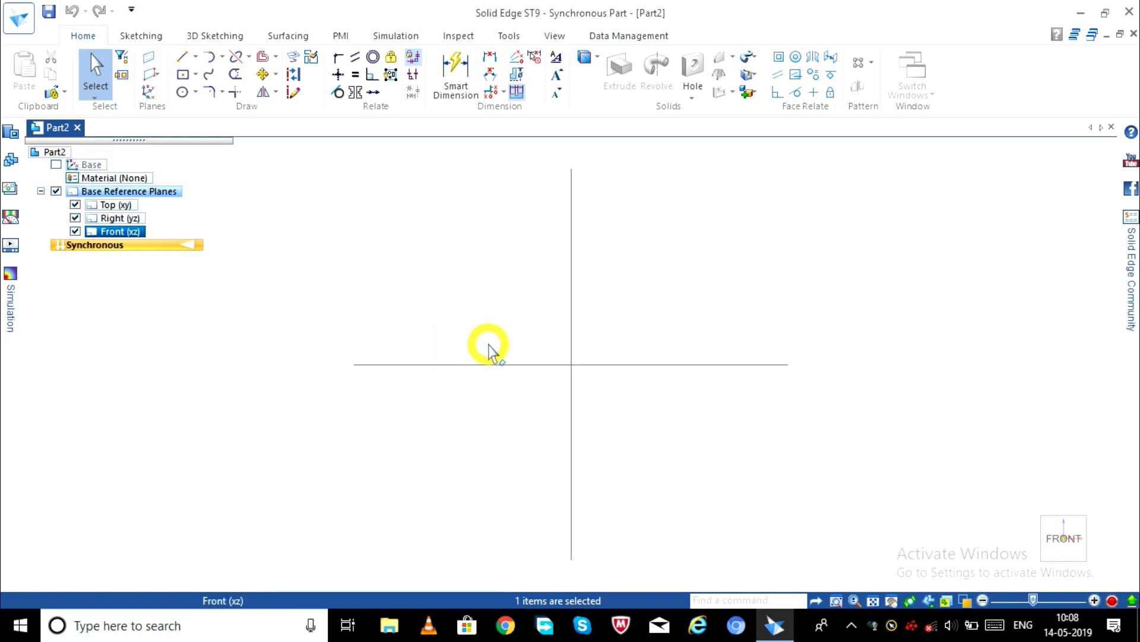
click(75, 205)
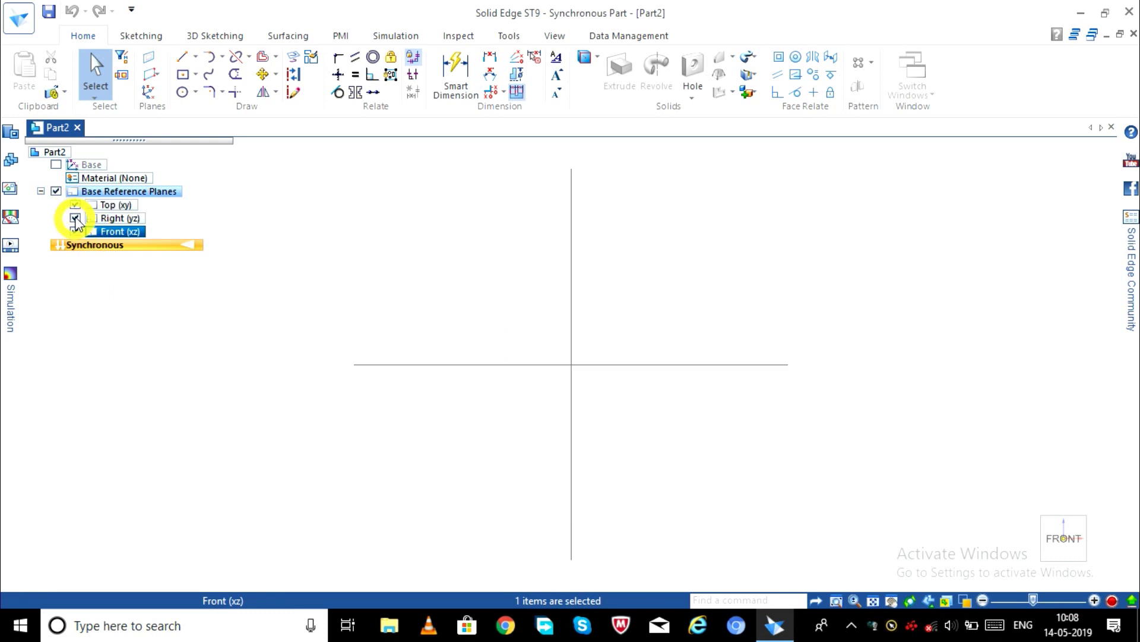
click(75, 219)
click(75, 232)
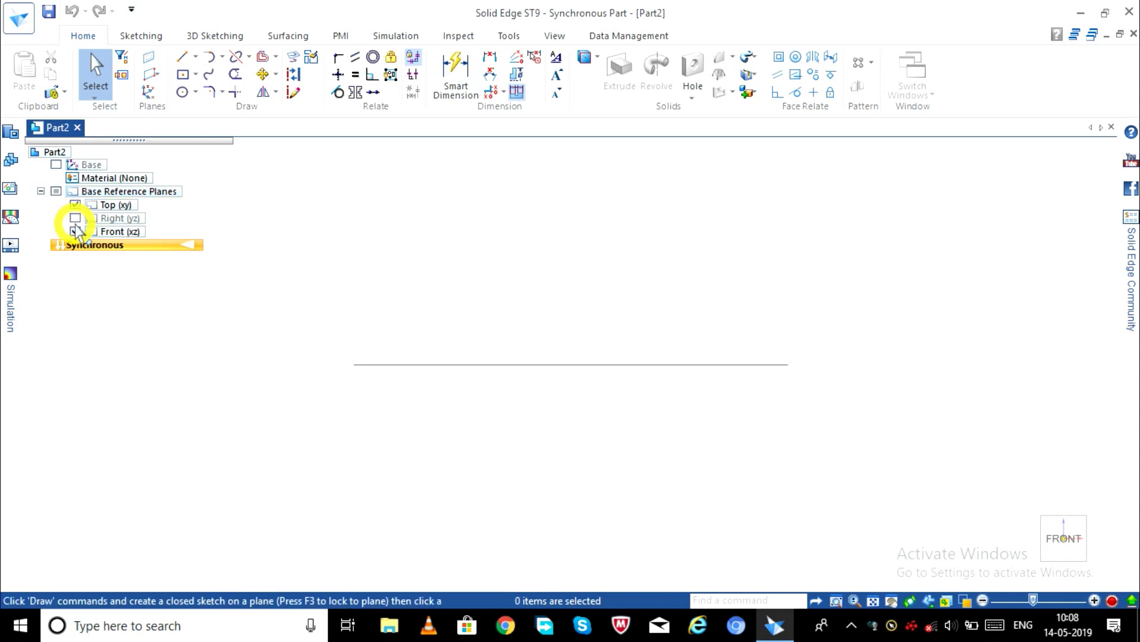
click(75, 205)
click(75, 218)
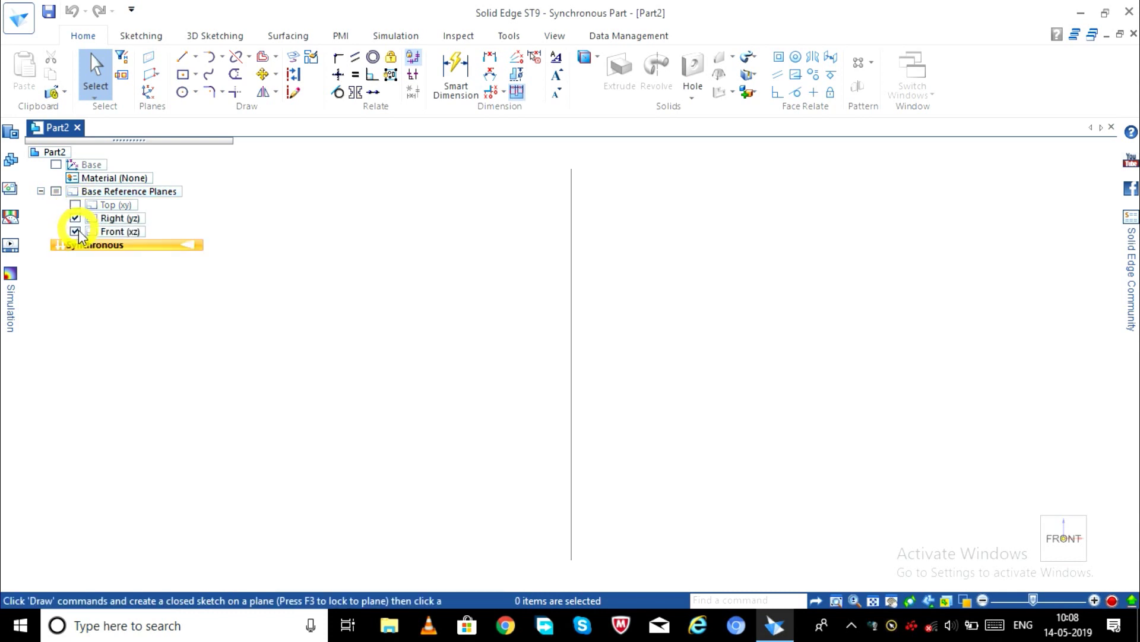
mouse_move(559, 305)
middle_down()
mouse_move(610, 324)
mouse_move(497, 290)
middle_up()
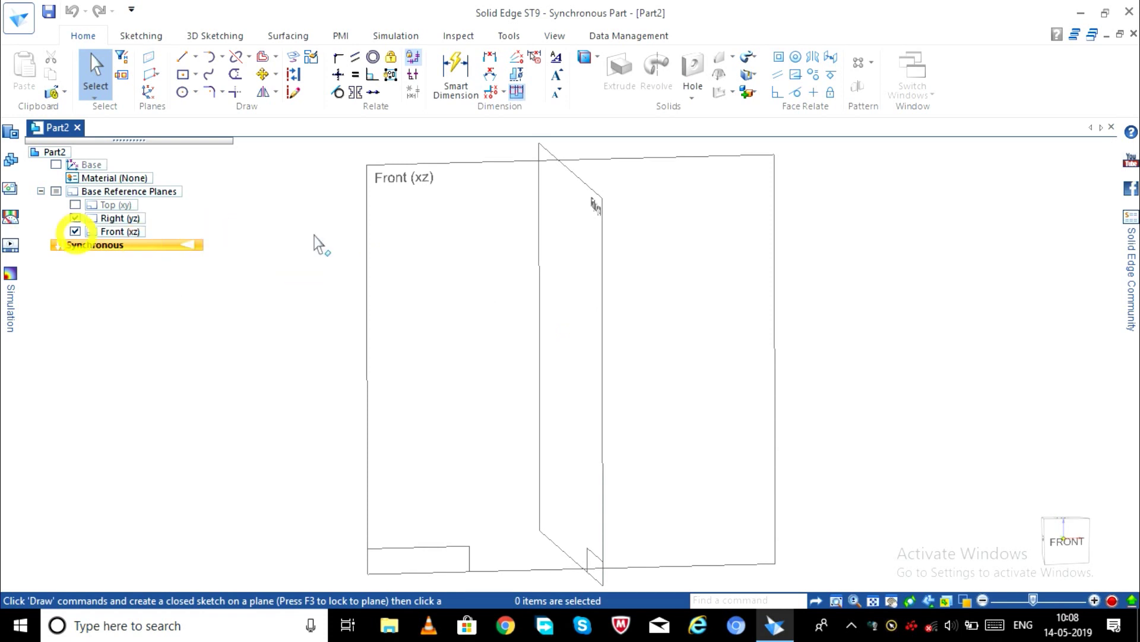
click(76, 218)
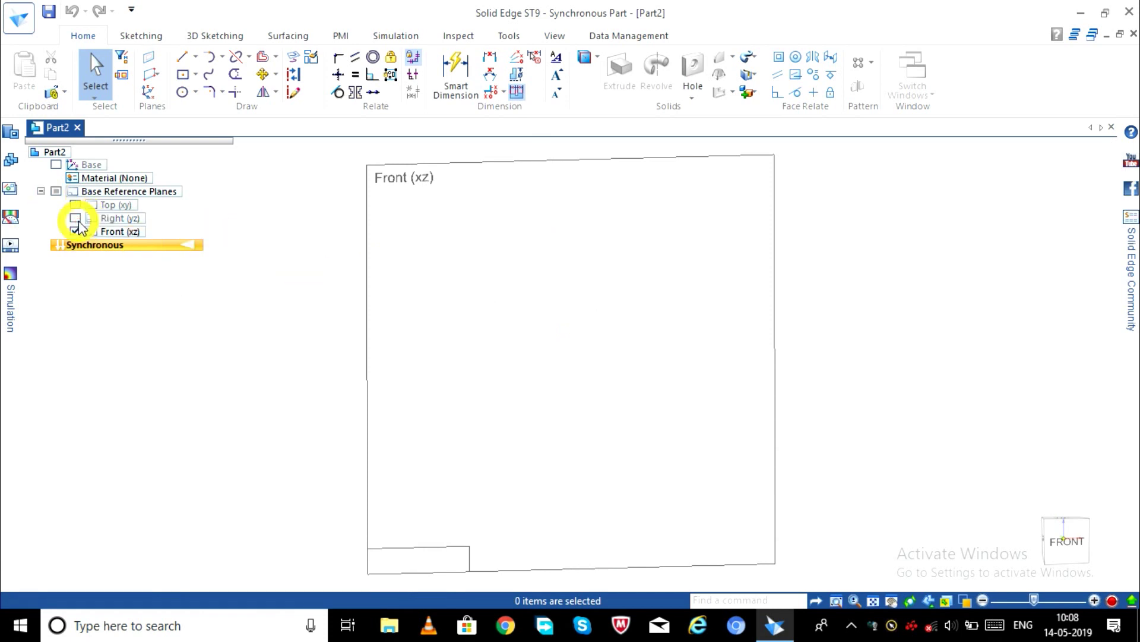
click(1067, 541)
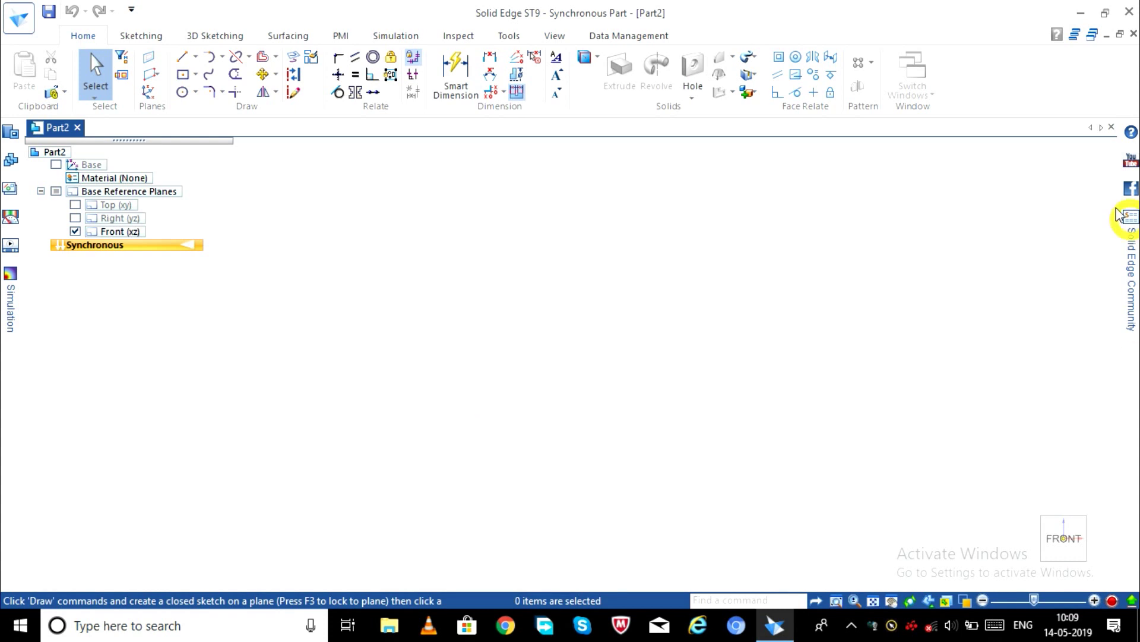
Step: Start a three-point rectangle at the origin with a 65 mm horizontal first edge
click(199, 76)
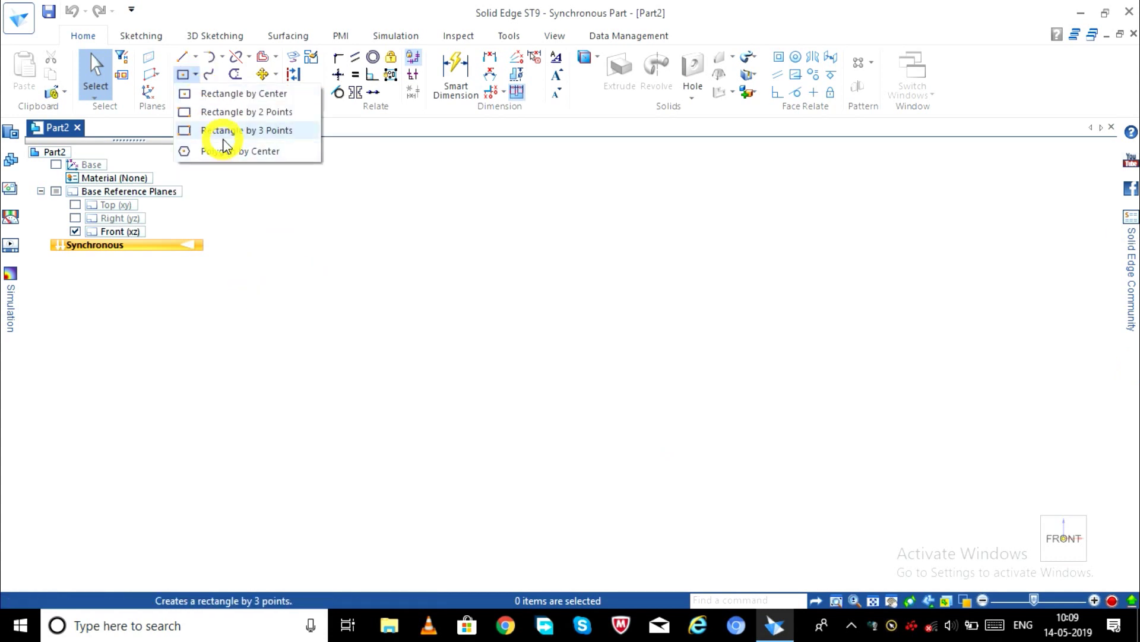
click(255, 130)
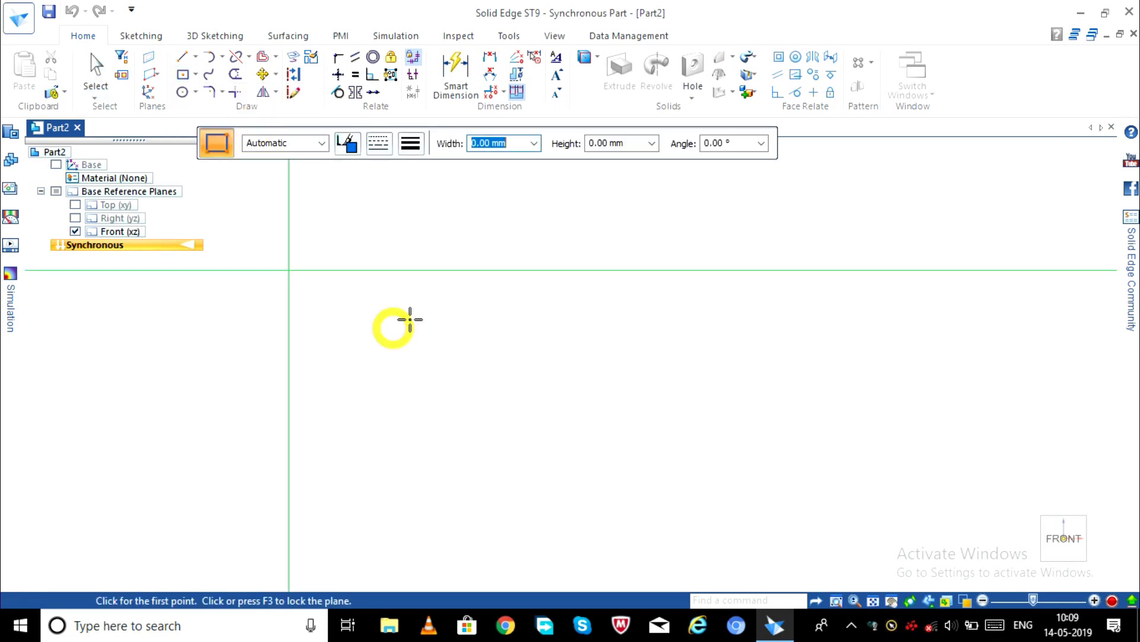
click(368, 263)
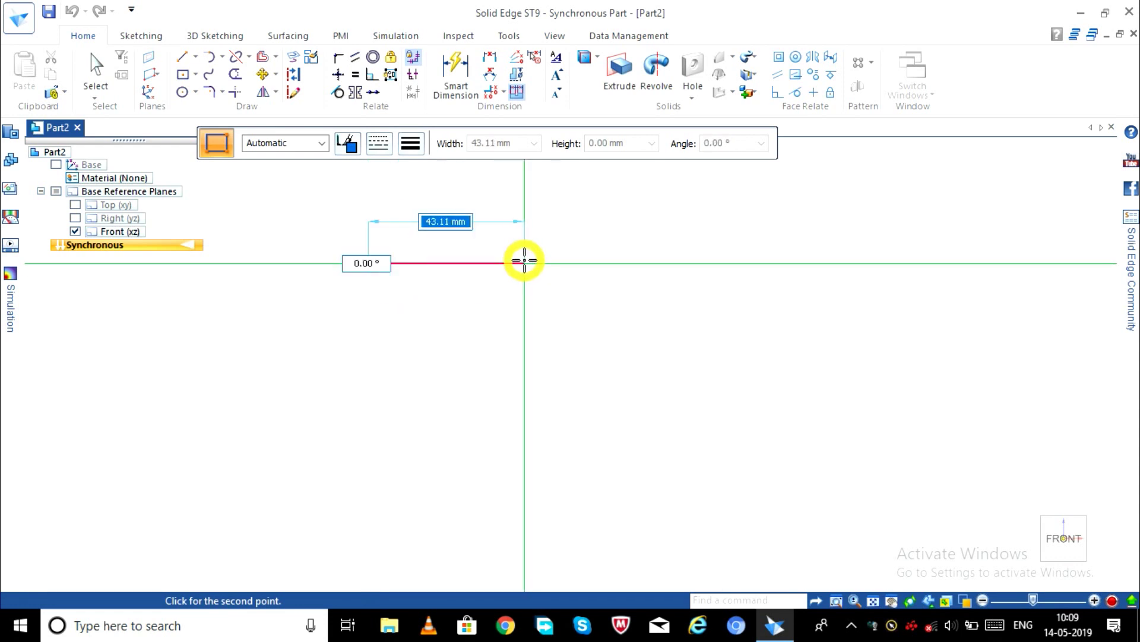
text(65)
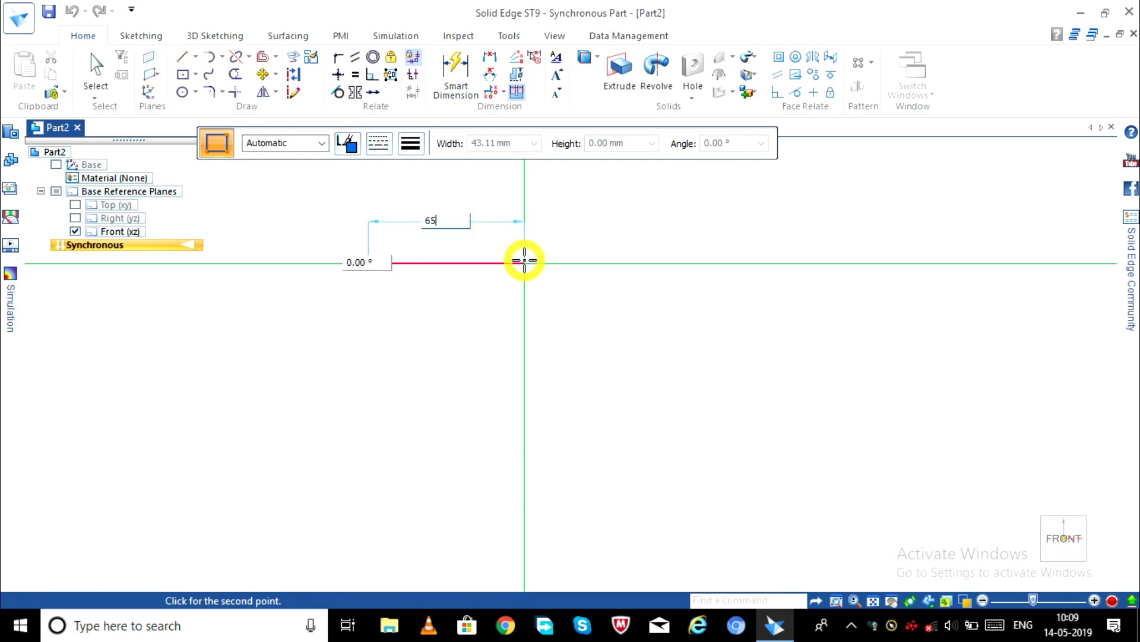
key(Tab)
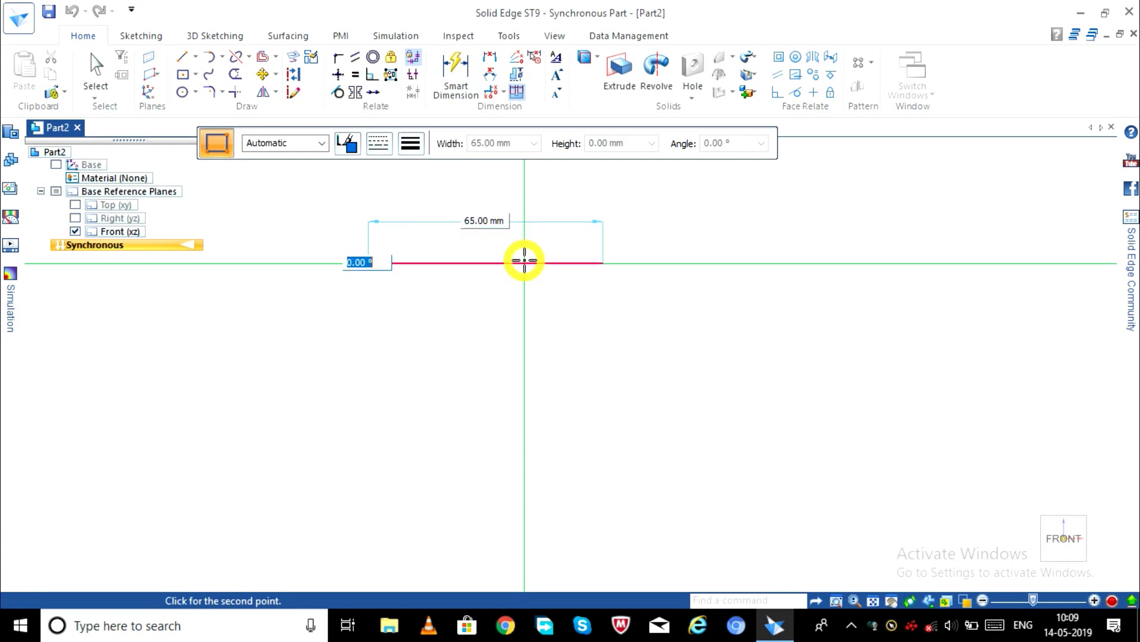
key(Return)
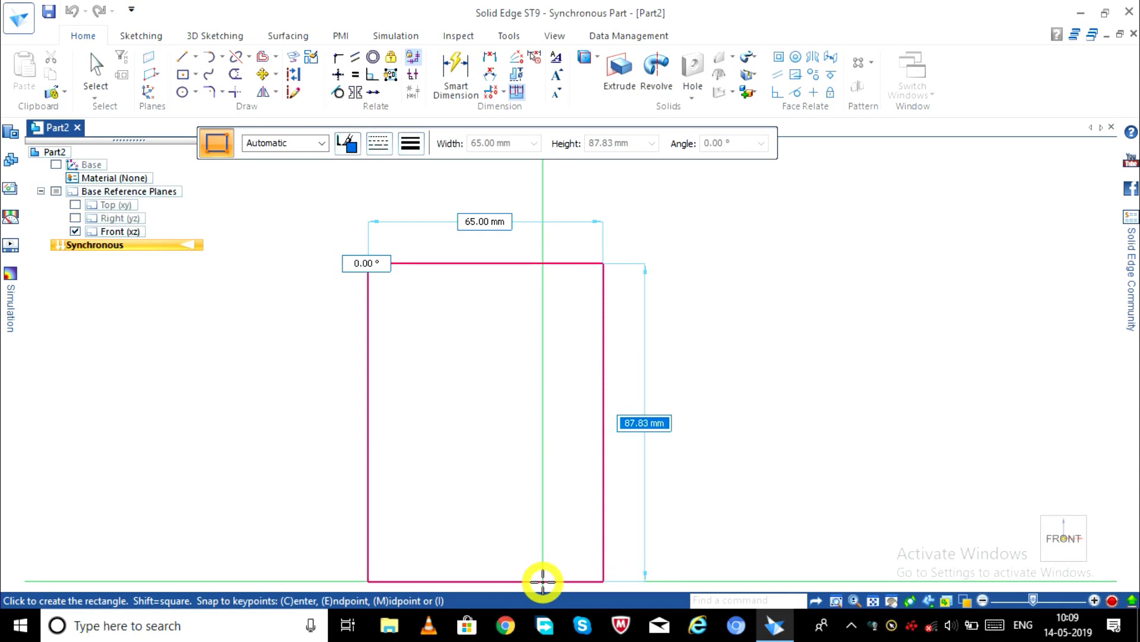
Step: Give the rectangle a 95 mm height and finish the rectangle command
text(95)
key(Return)
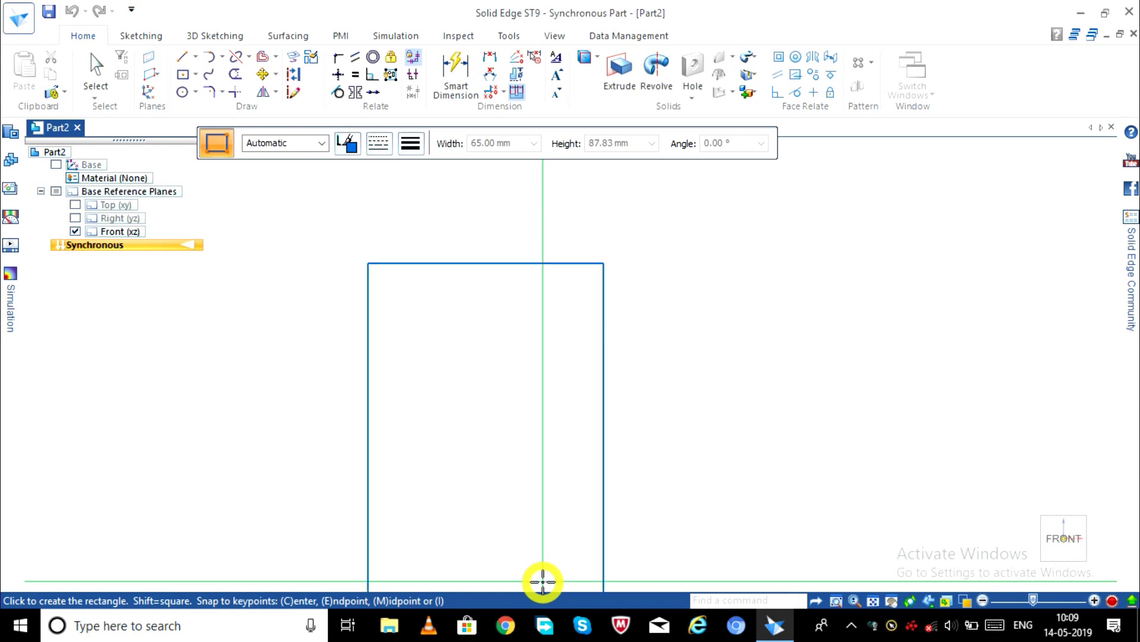
scroll(572, 504, up, 1)
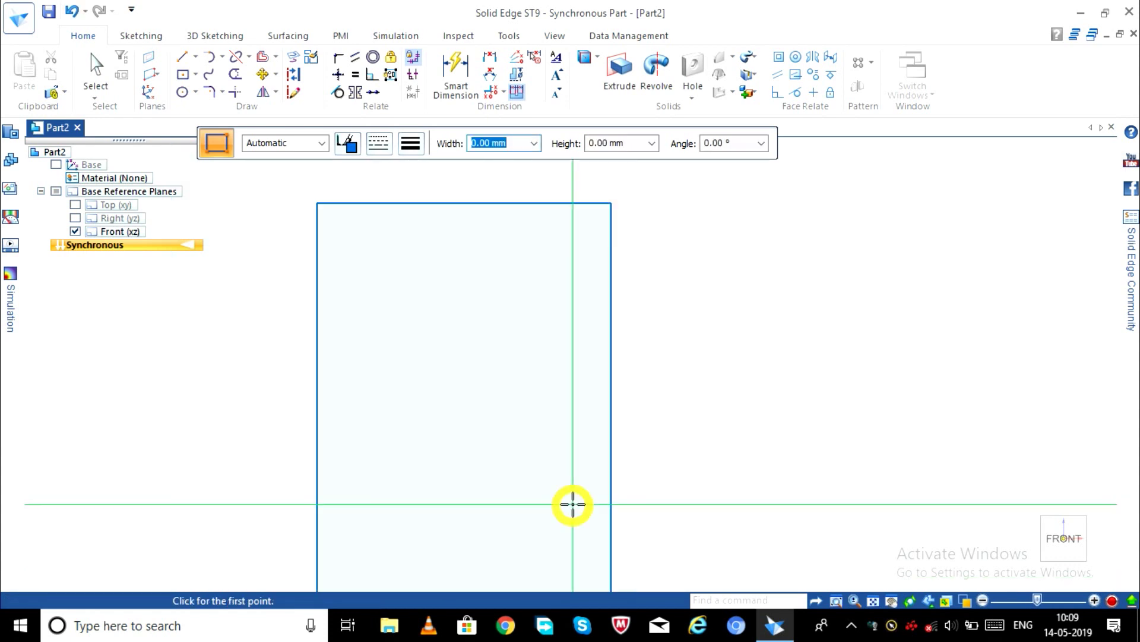
scroll(567, 500, down, 1)
scroll(643, 528, down, 1)
scroll(641, 528, up, 2)
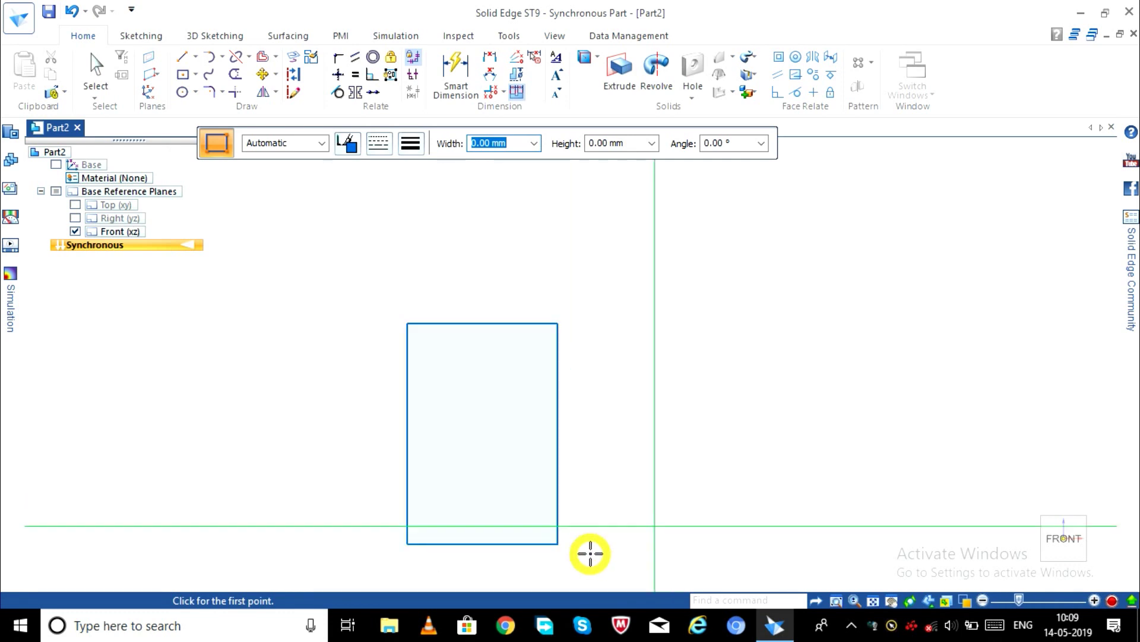
scroll(580, 555, up, 1)
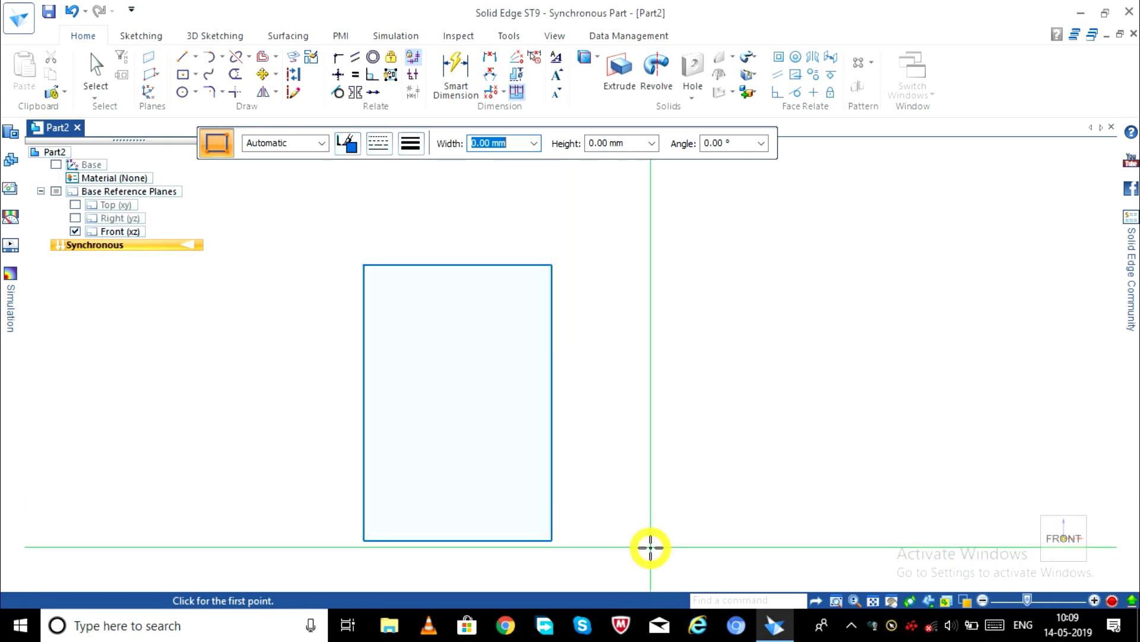
key(Escape)
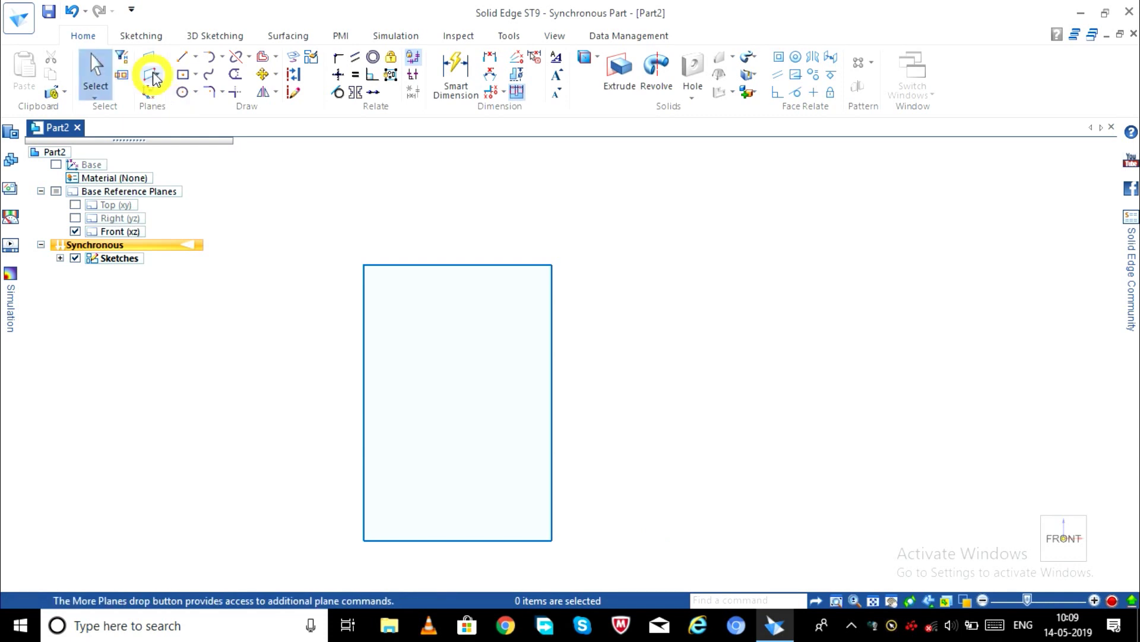
Step: Draw a 30 mm-wide rectangle right of the first, its base snapped to the same baseline
click(193, 76)
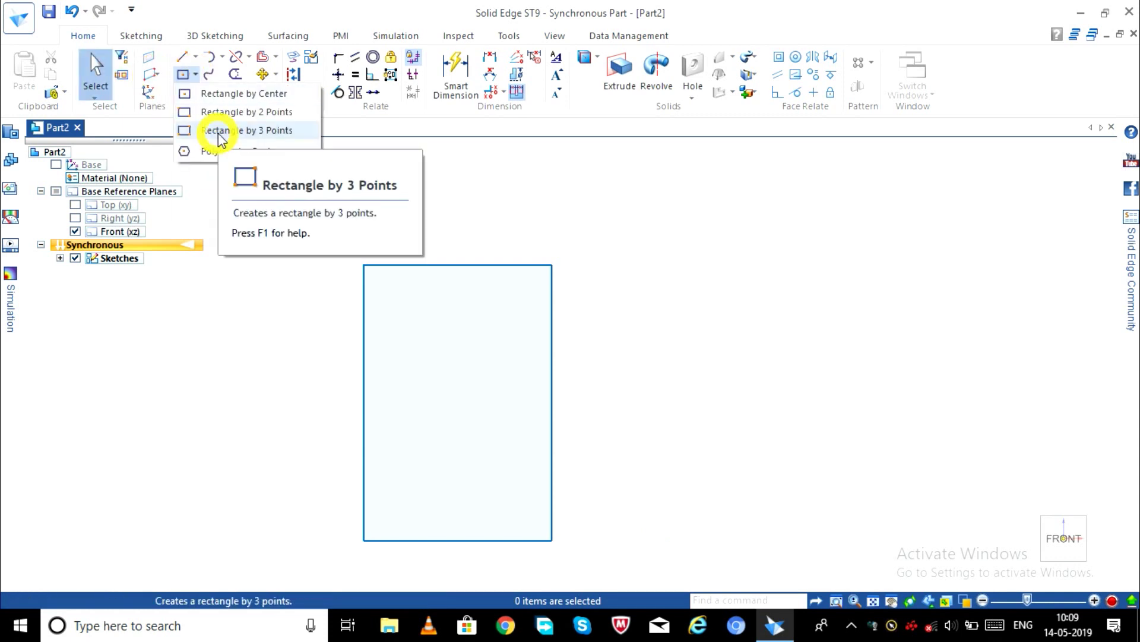
click(221, 131)
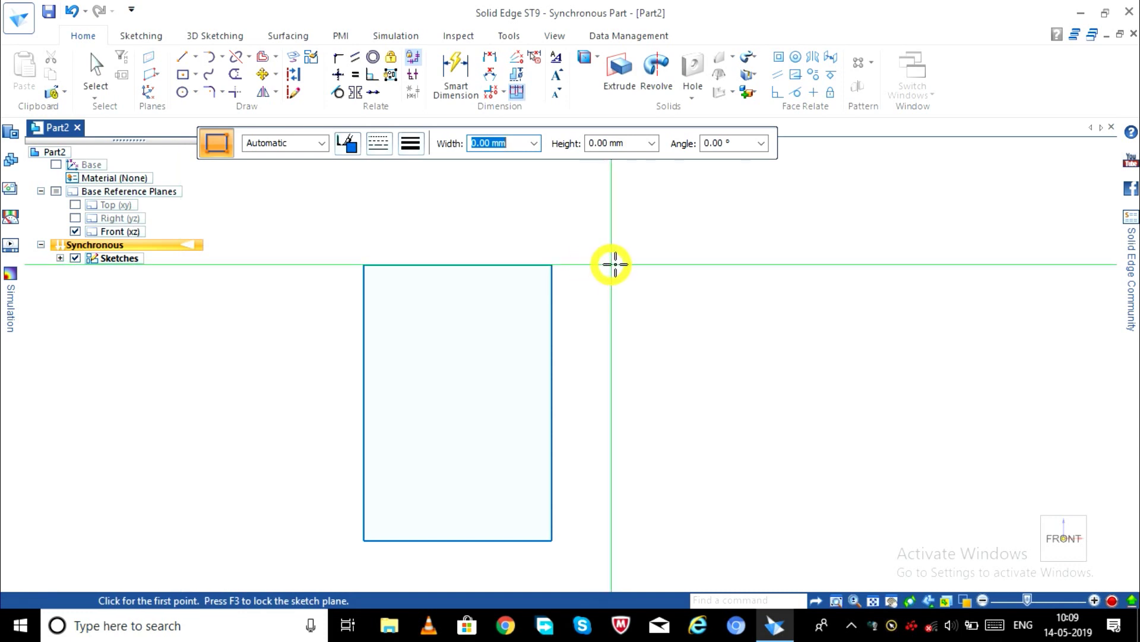
click(644, 264)
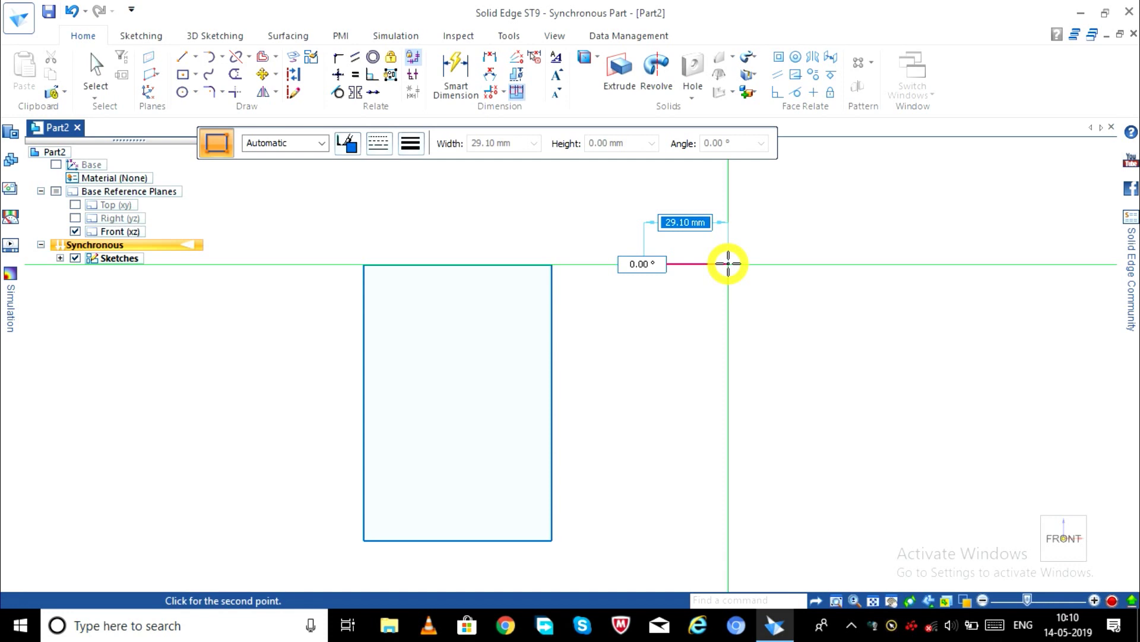
text(30)
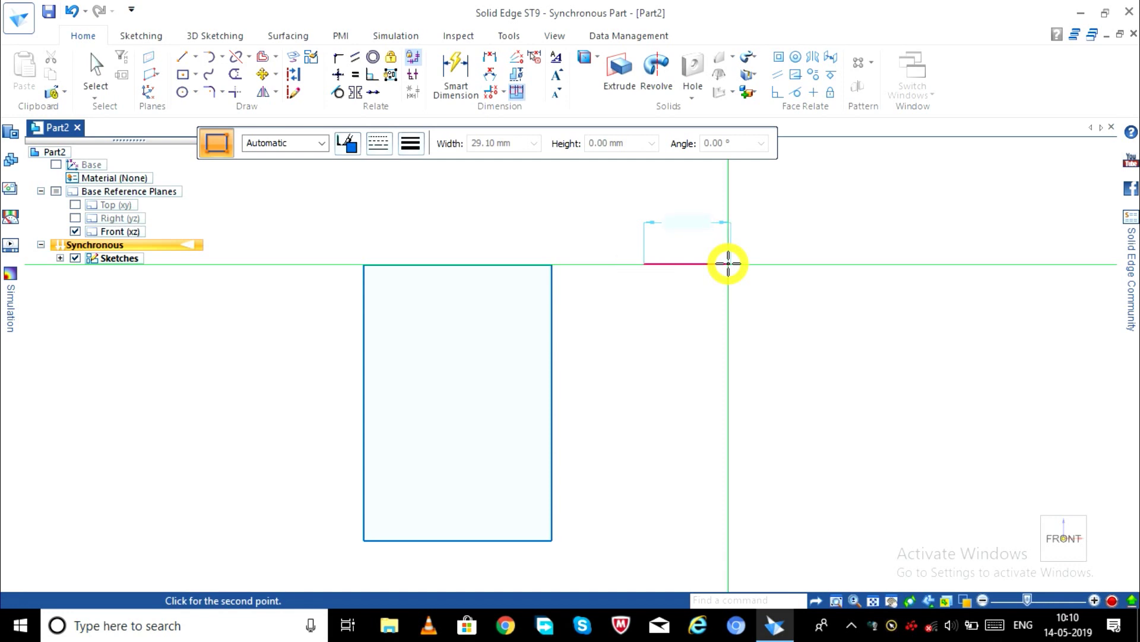
key(Tab)
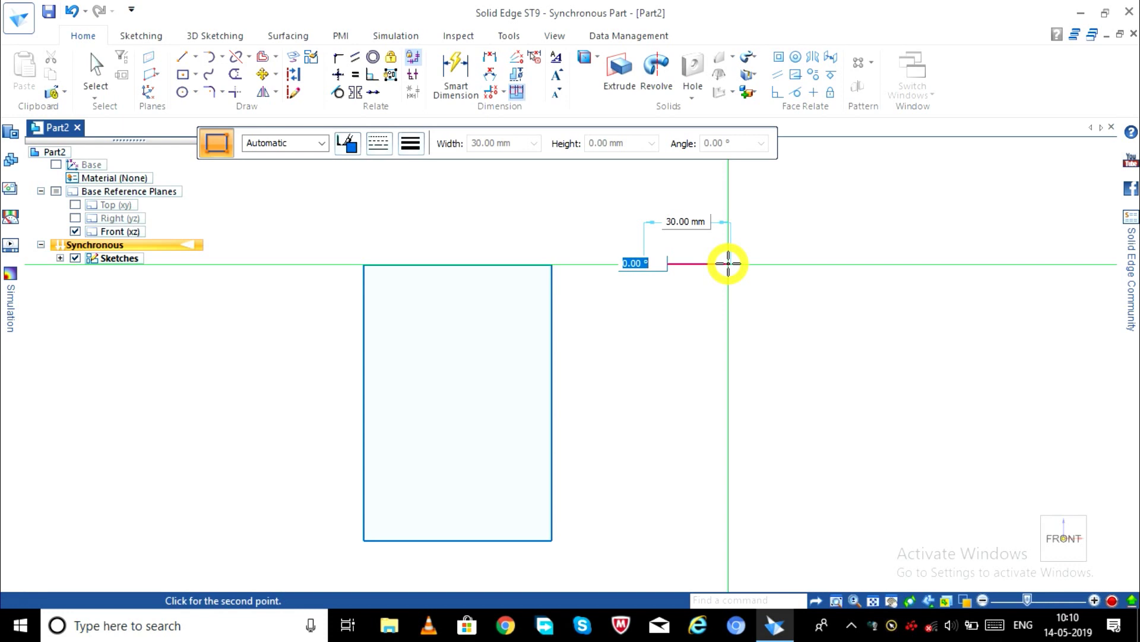
click(729, 263)
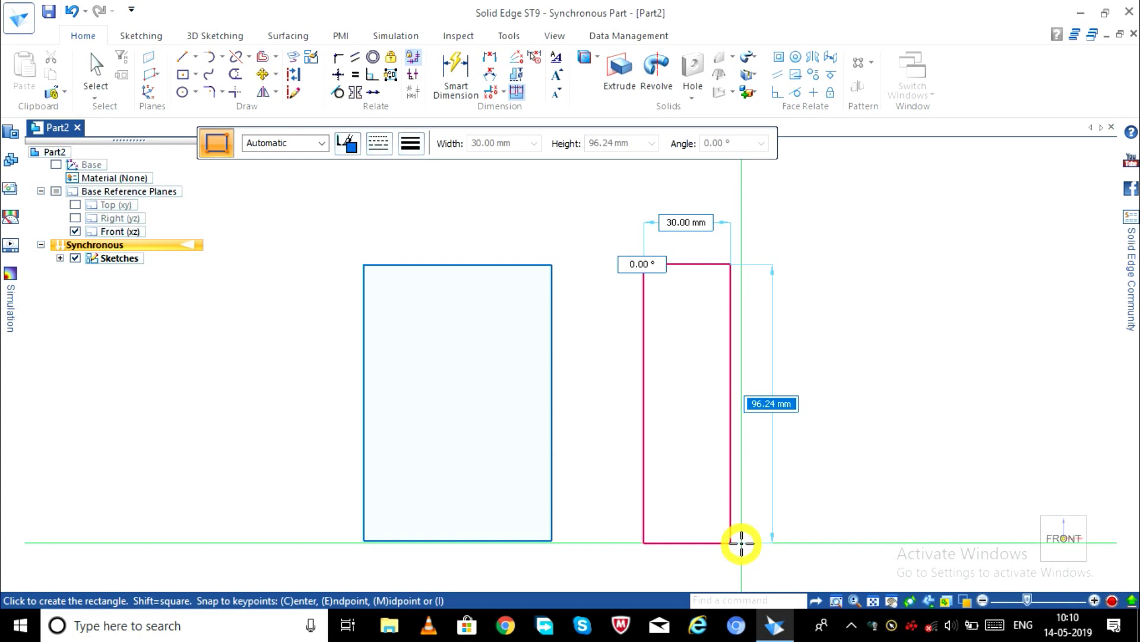
click(741, 543)
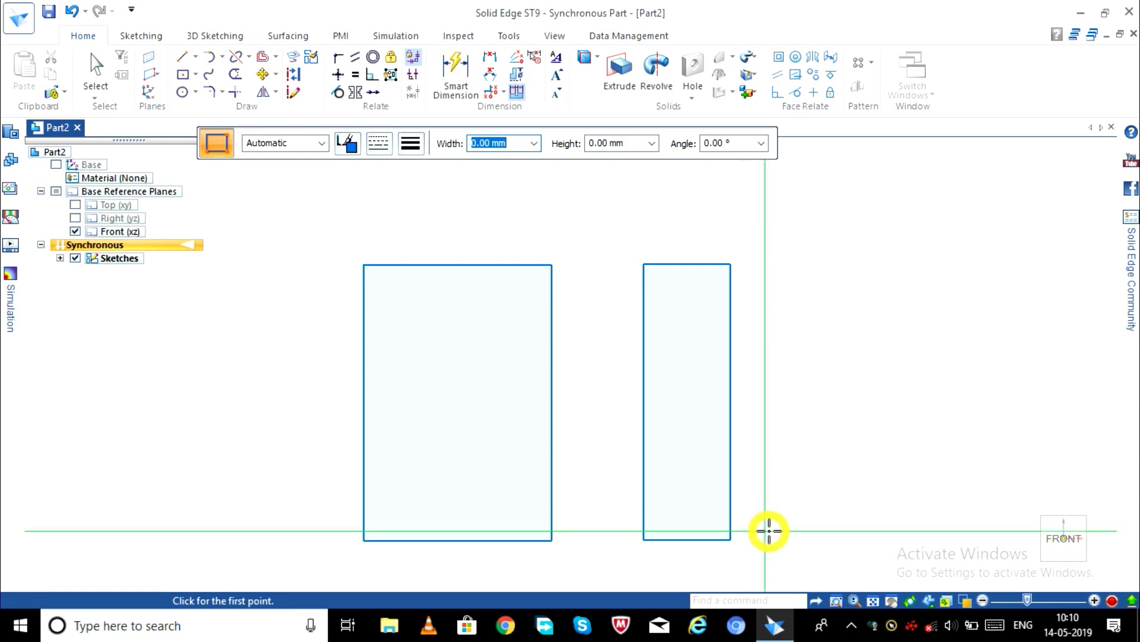
scroll(766, 529, up, 2)
scroll(764, 532, down, 3)
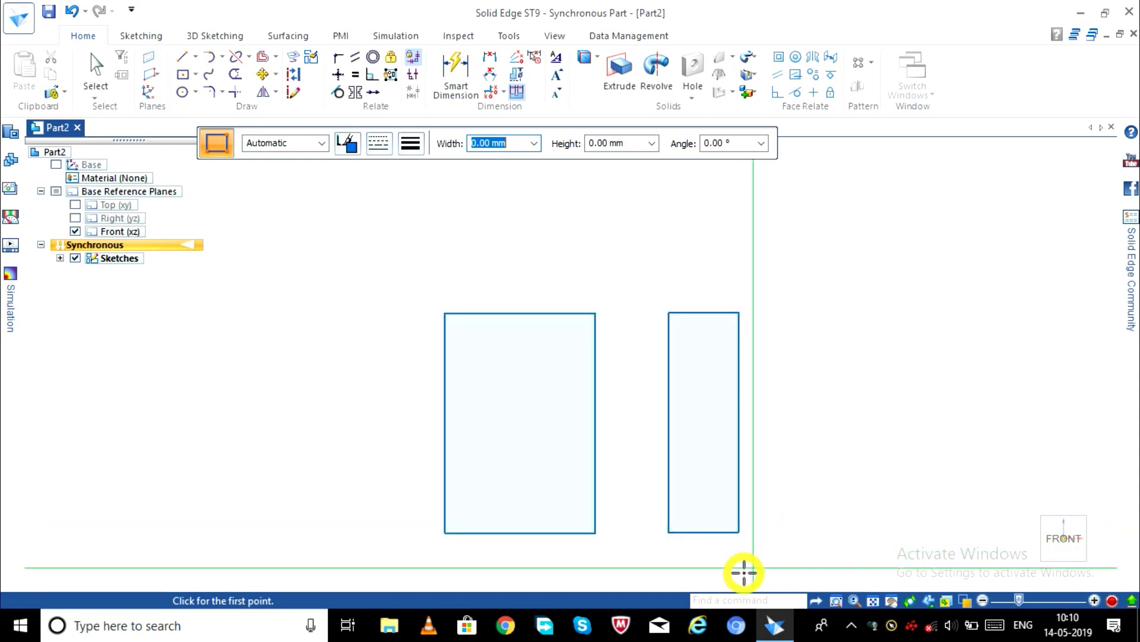
scroll(741, 570, up, 1)
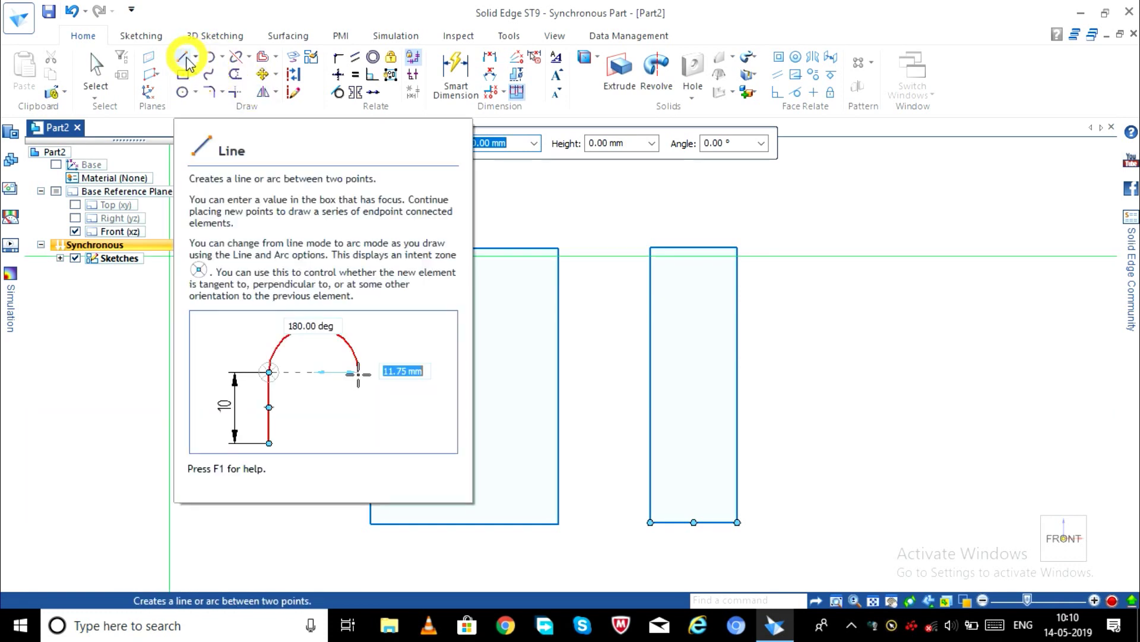
Step: Offset the left rectangle's bottom edge 35 mm upward
click(262, 60)
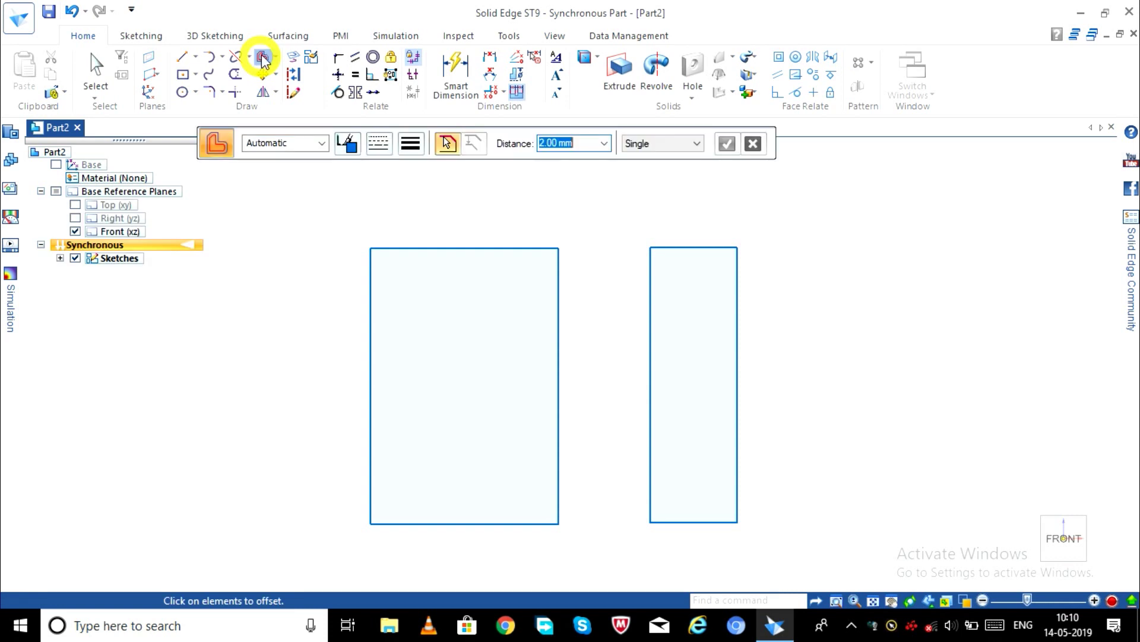
click(443, 520)
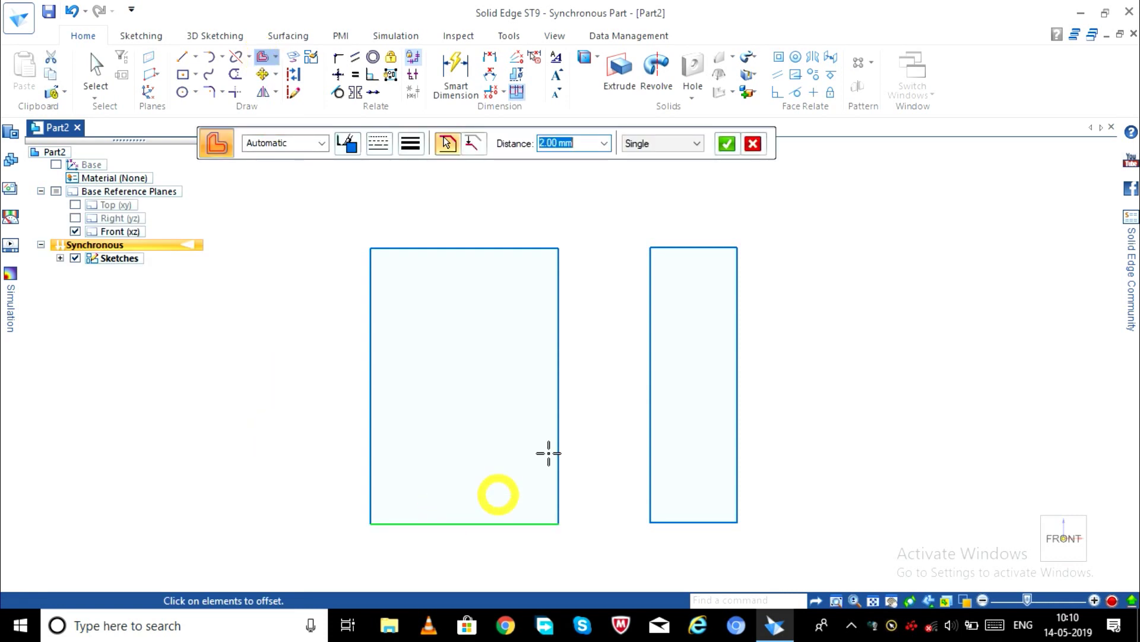
click(644, 145)
click(646, 162)
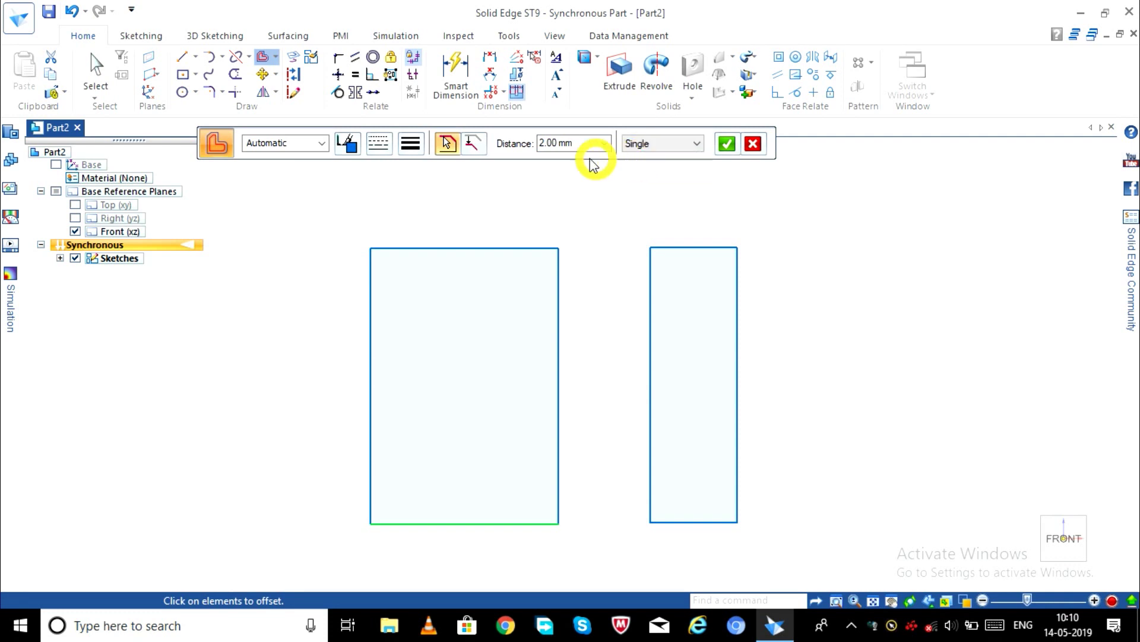
double_click(580, 144)
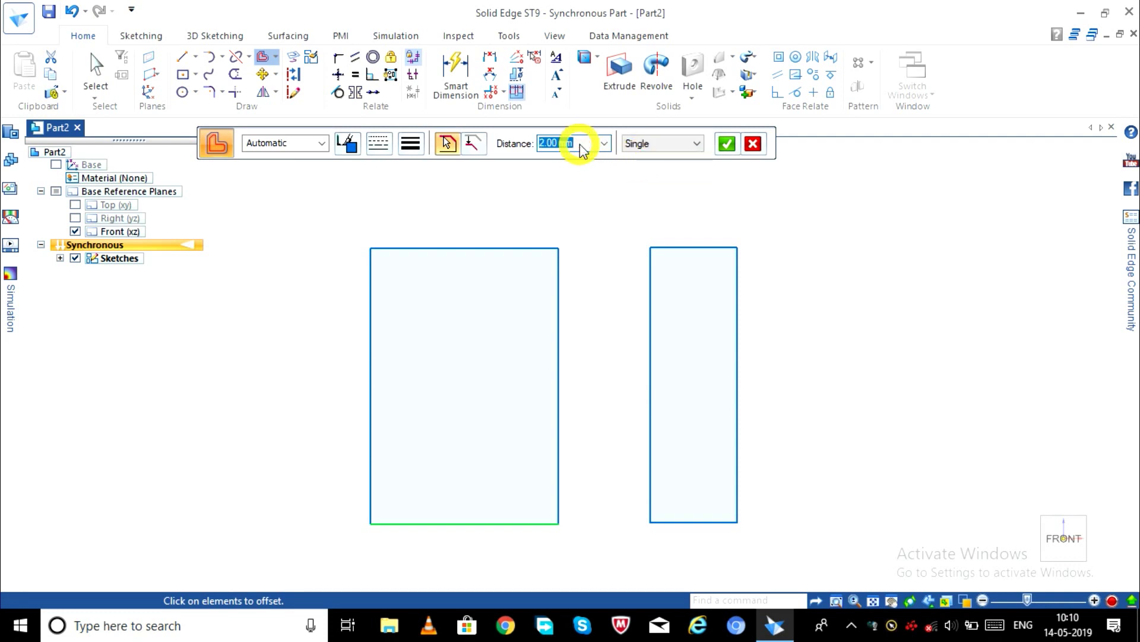
text(35)
key(Return)
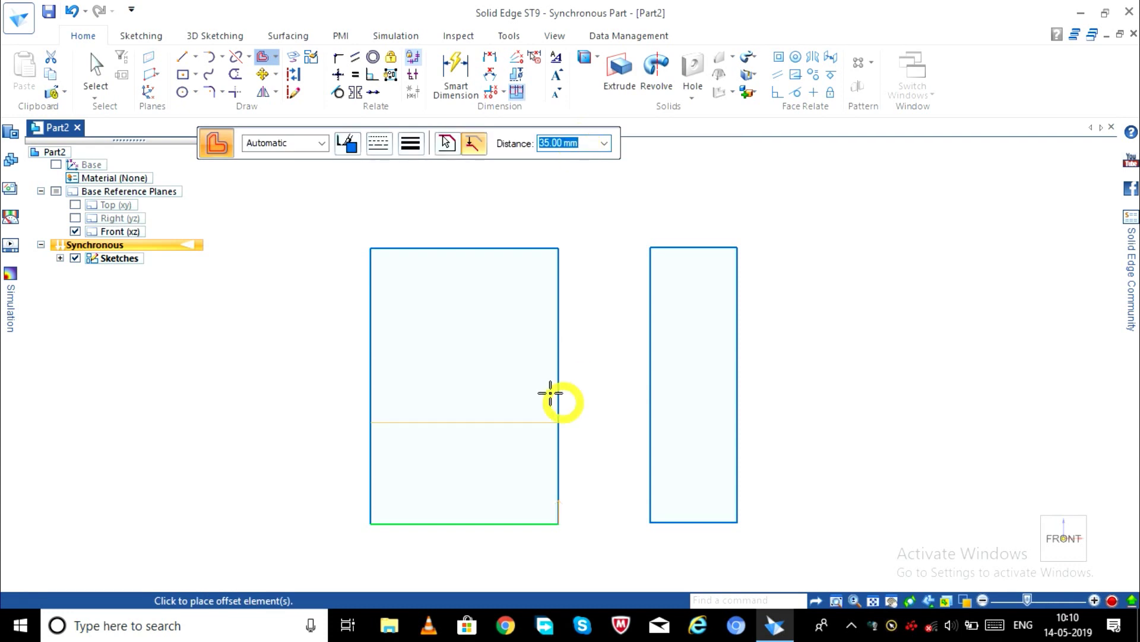
click(541, 389)
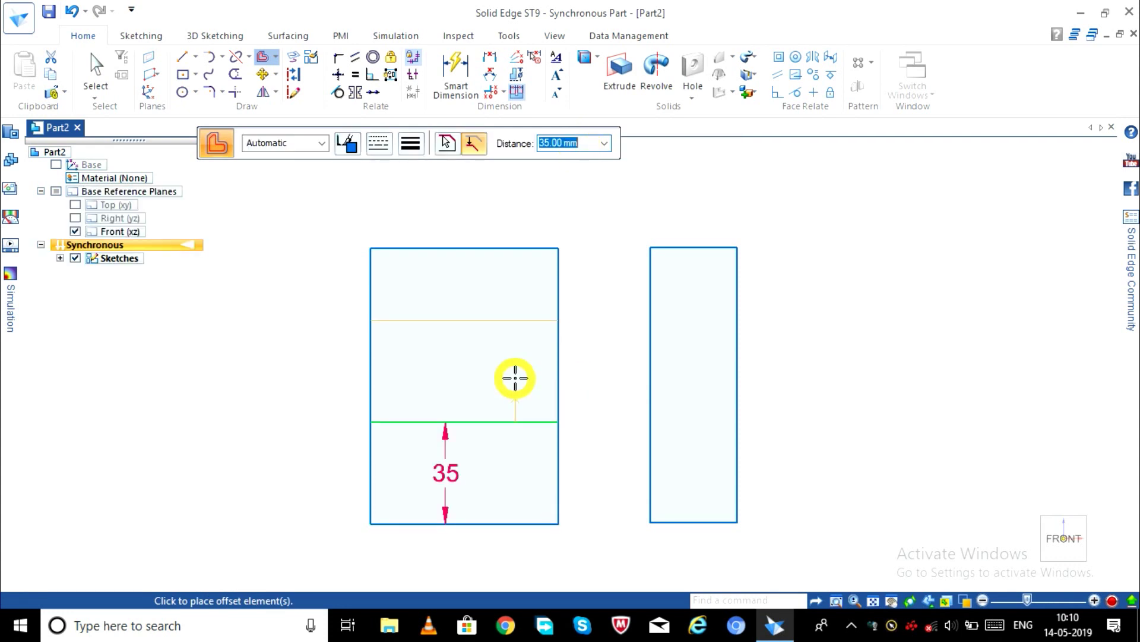
key(Escape)
click(445, 466)
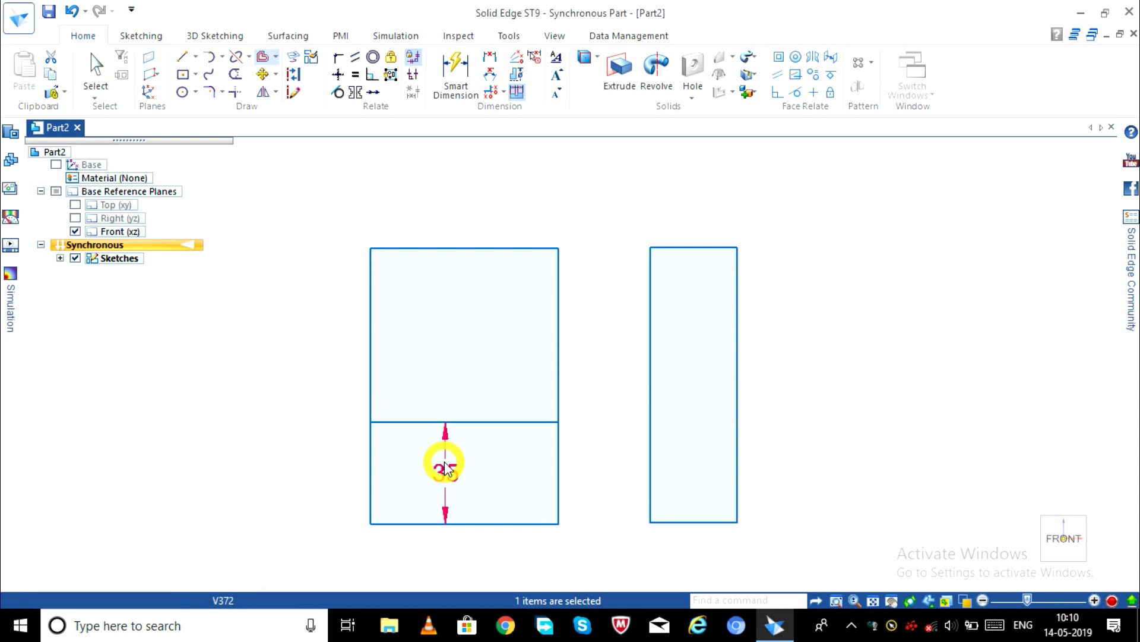
key(Escape)
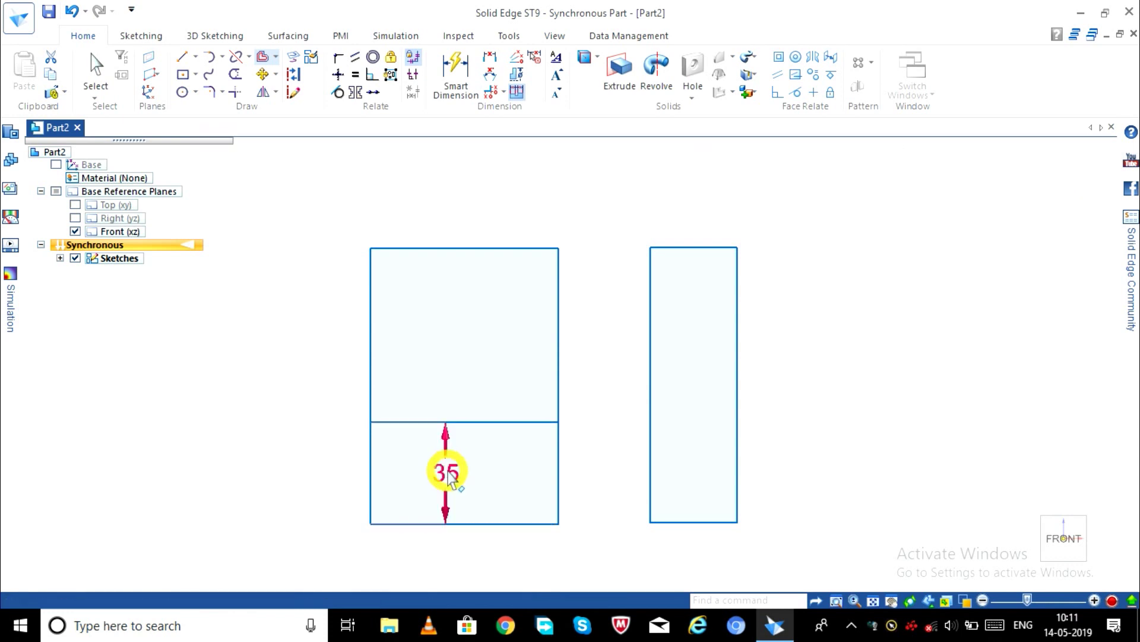
key(Escape)
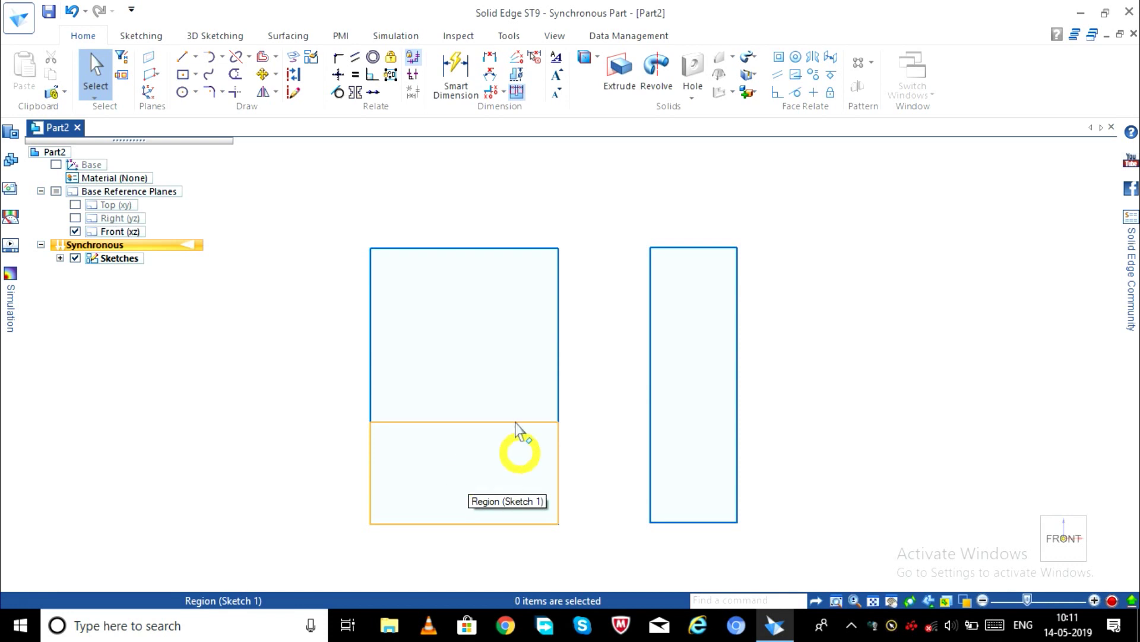
Step: Offset the new 35 mm line a further 45 mm upward
click(473, 421)
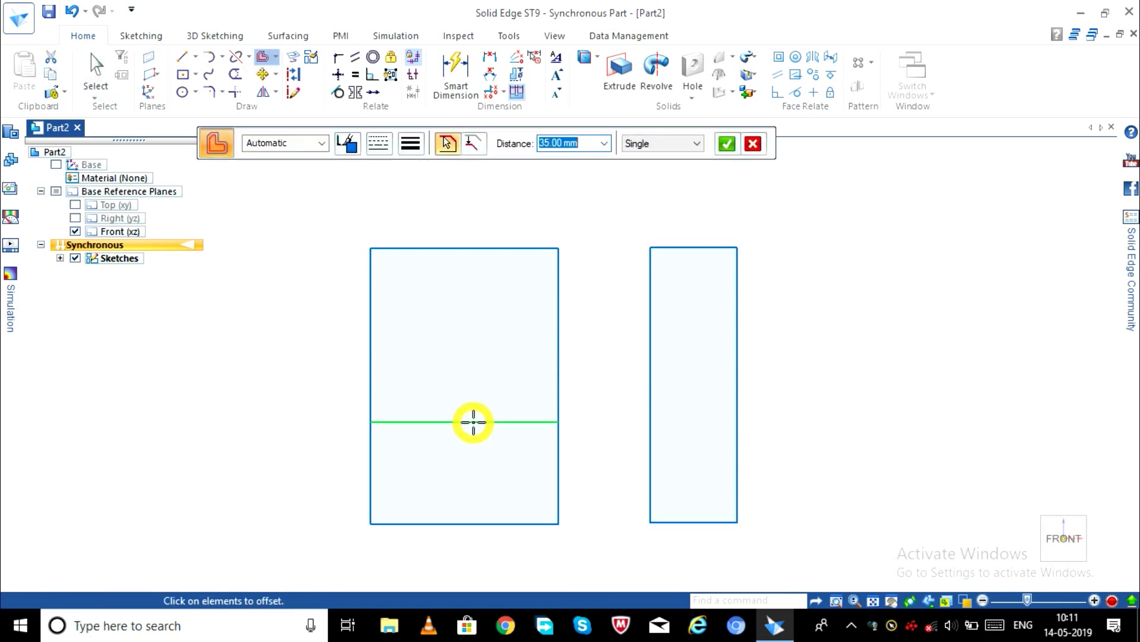
text(45)
key(Return)
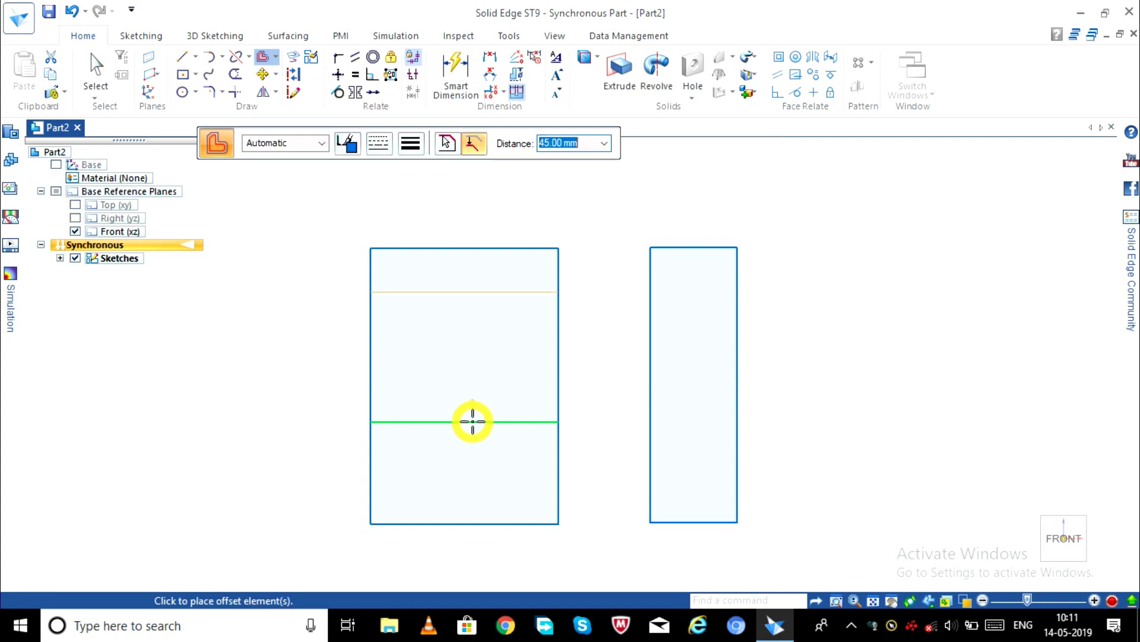
click(470, 293)
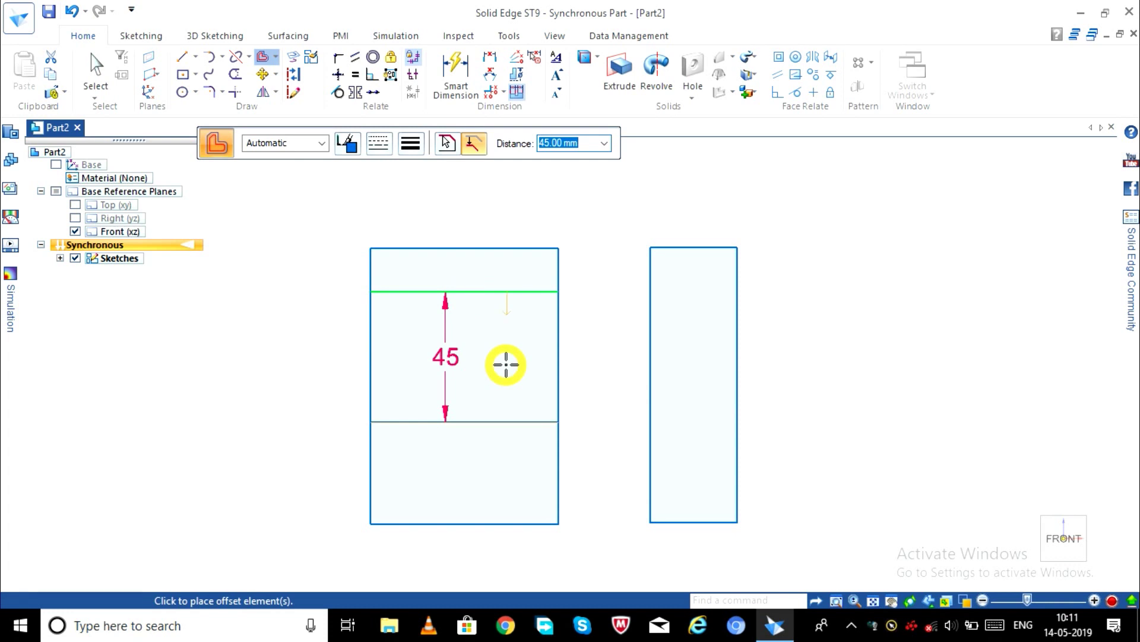
key(Escape)
click(445, 358)
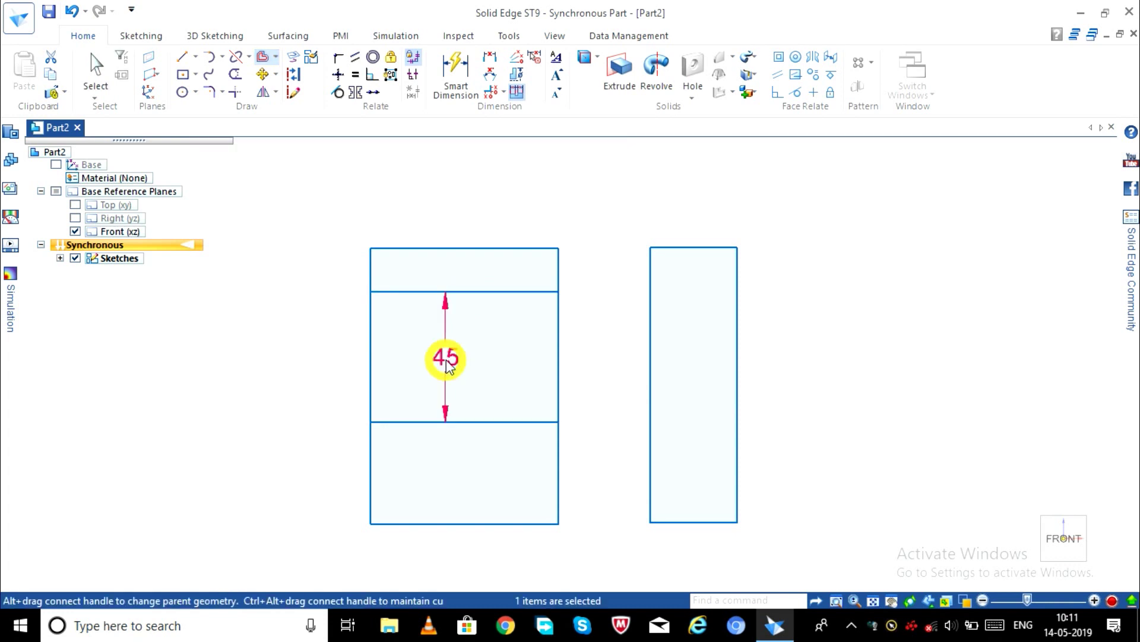
key(Escape)
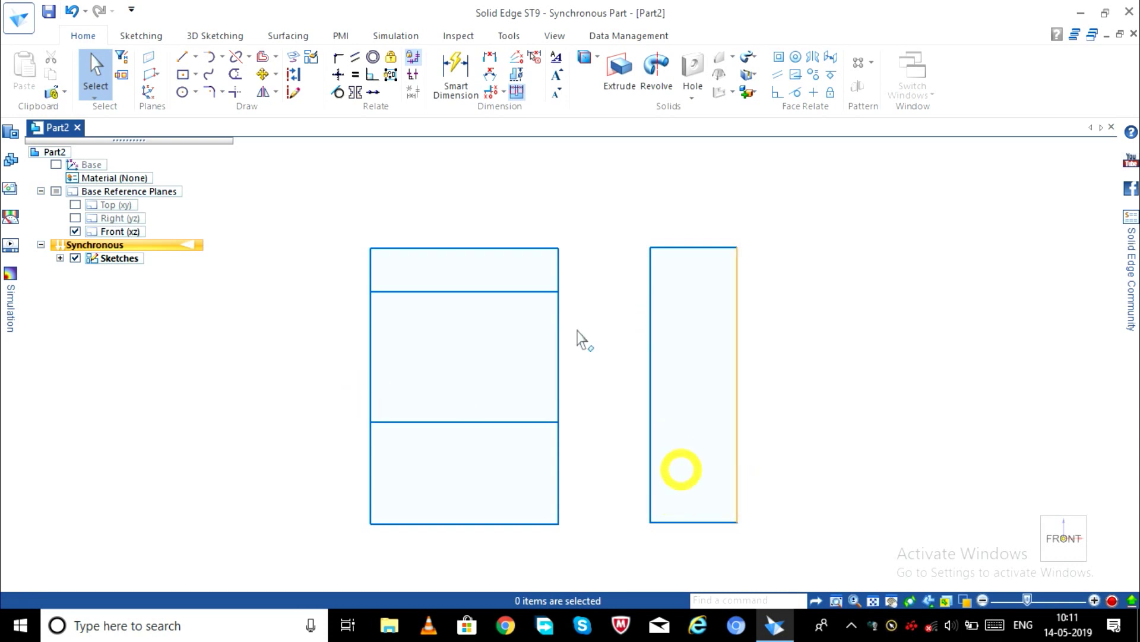
Step: Offset the right rectangle's bottom edge 35 mm upward
click(262, 56)
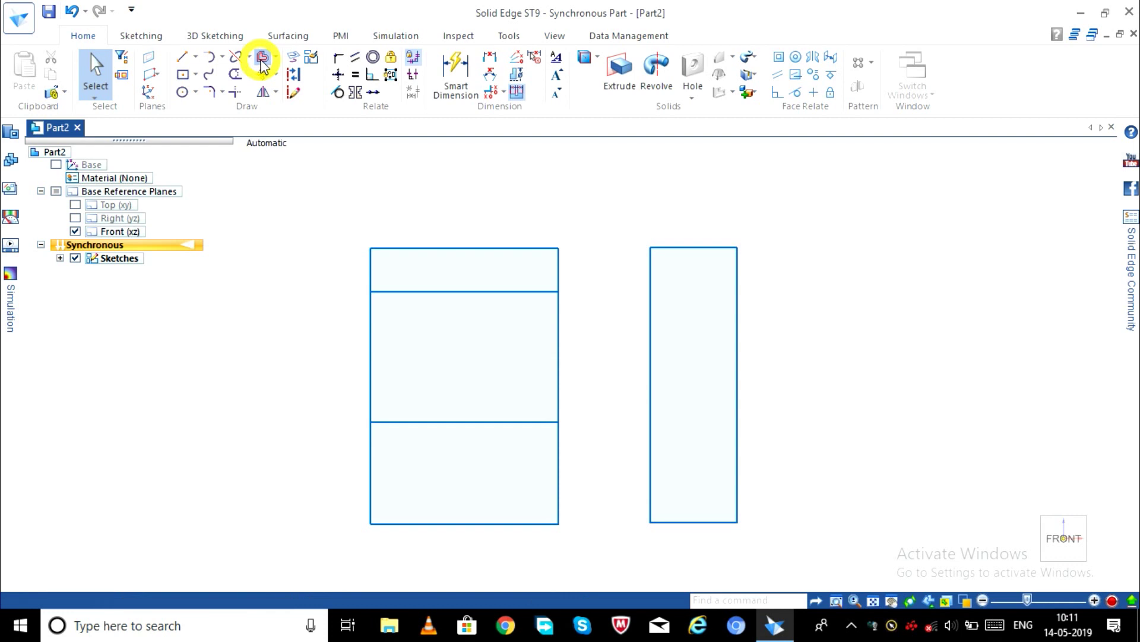
click(698, 523)
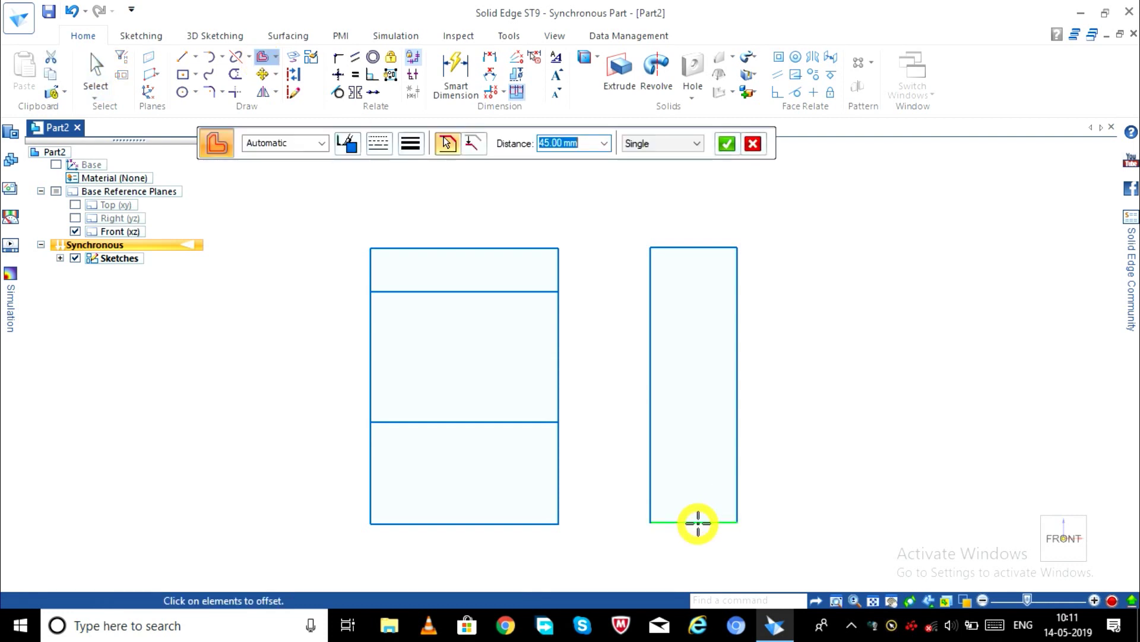
text(35)
key(Return)
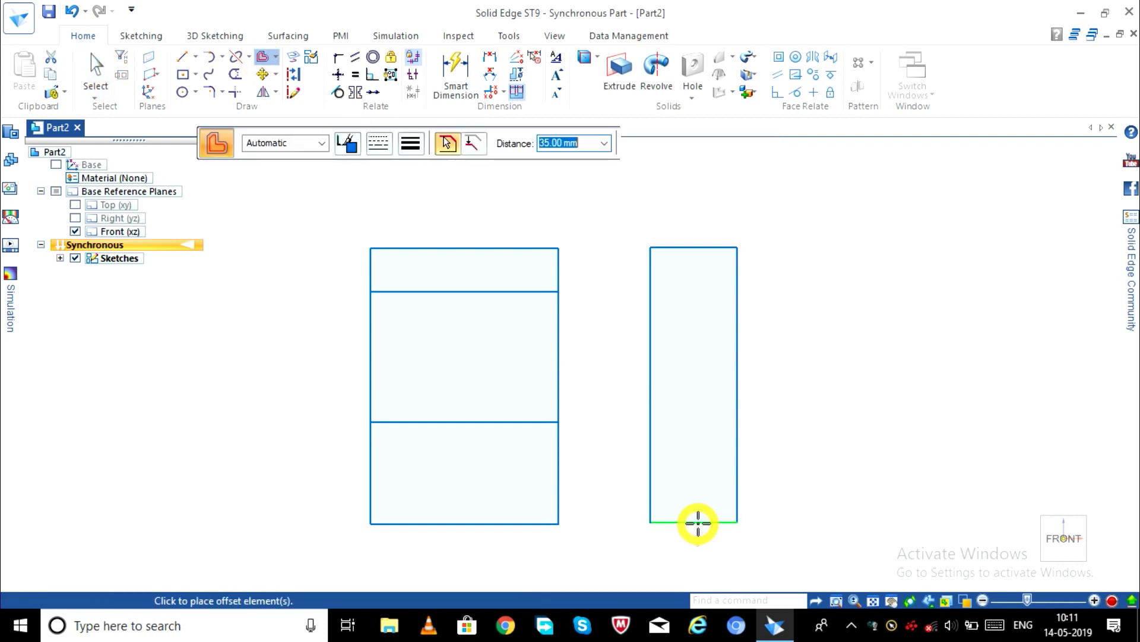
click(690, 377)
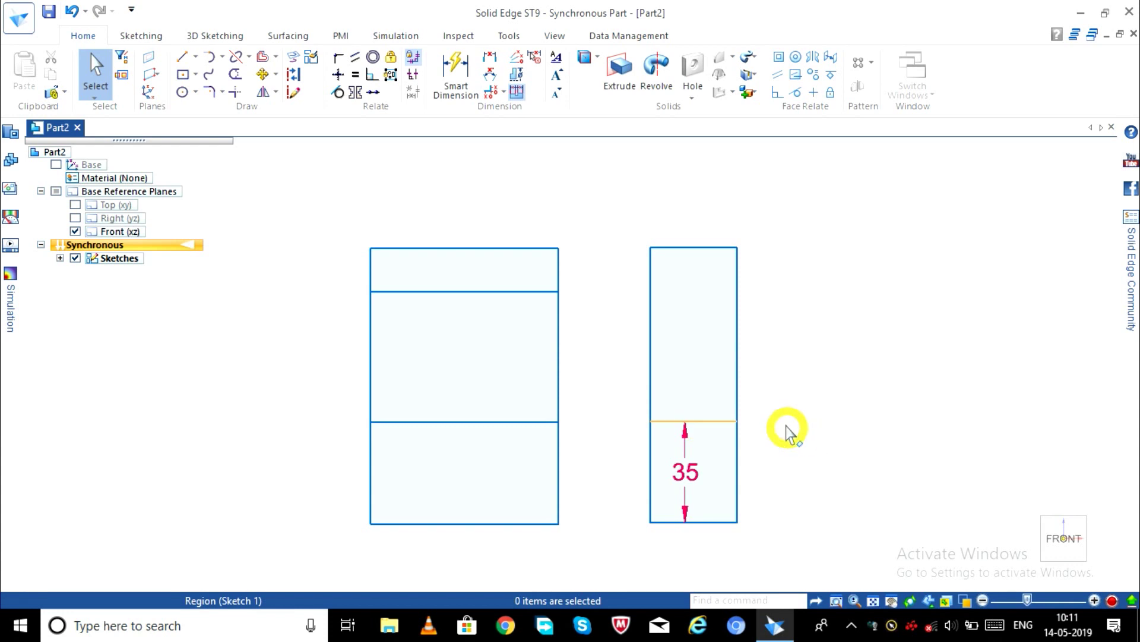
Step: Offset that 35 mm line 45 mm higher and check the 45 and 35 dimensions
click(262, 57)
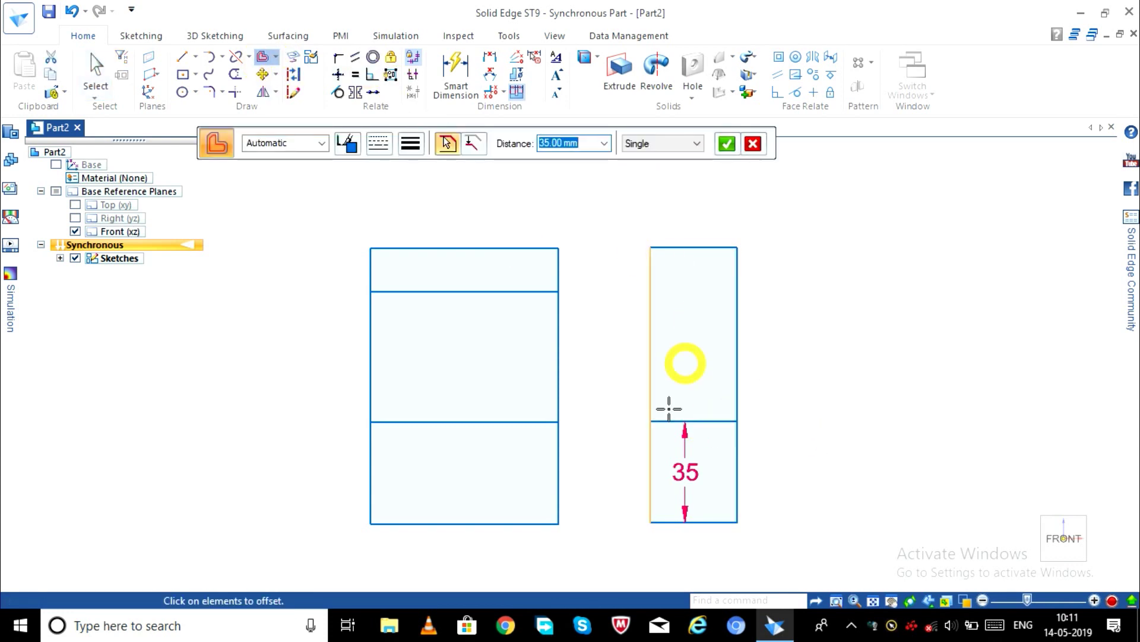
text(45)
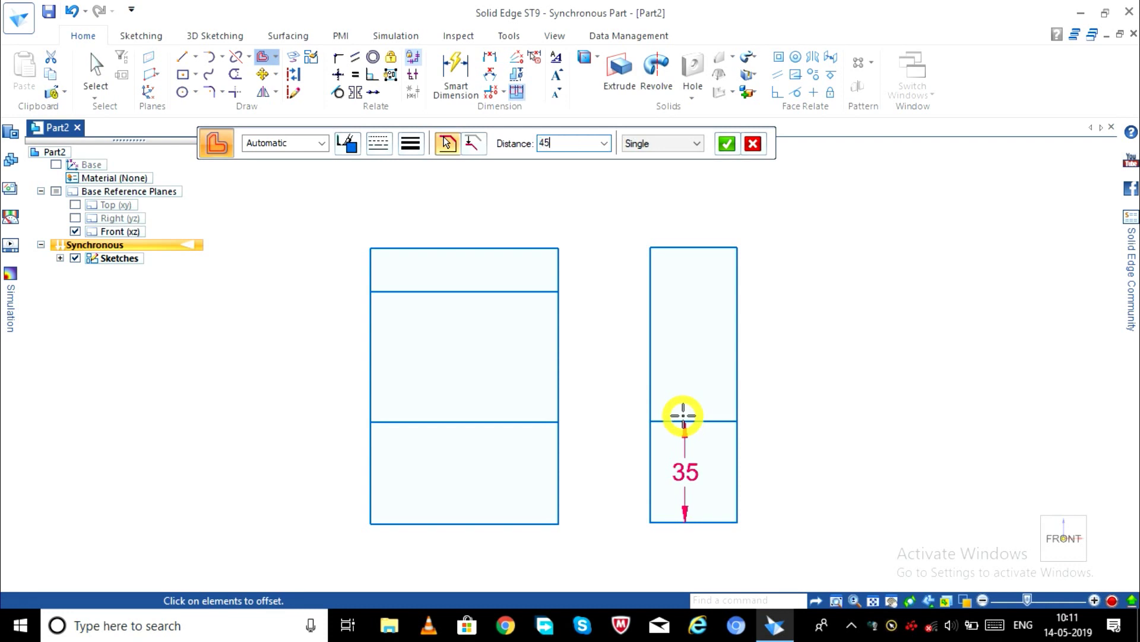
click(683, 419)
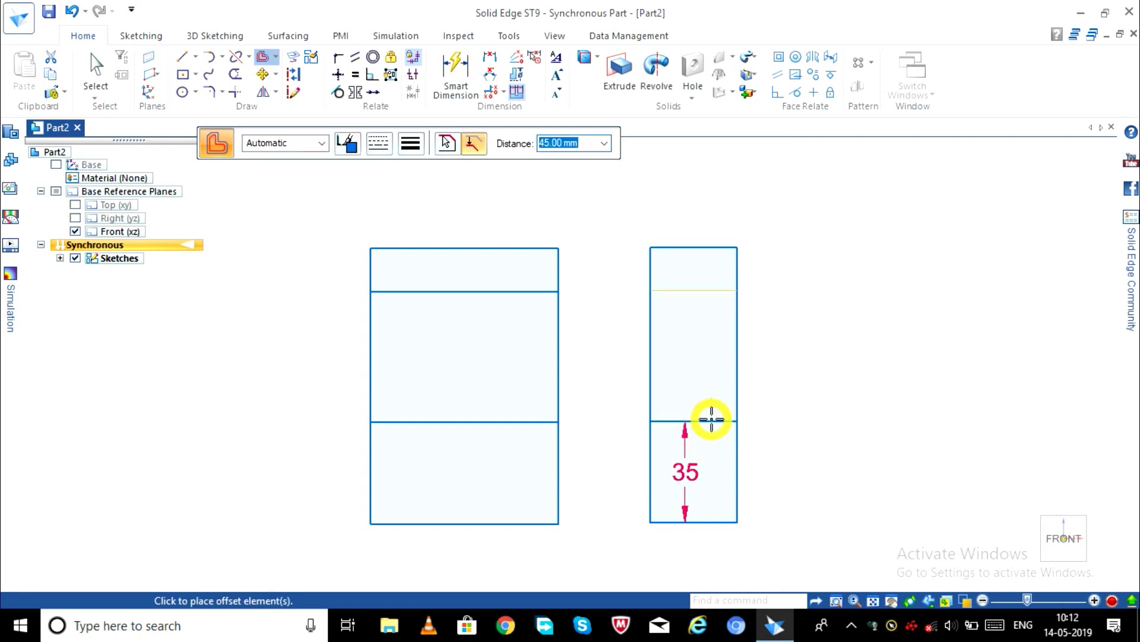
click(710, 320)
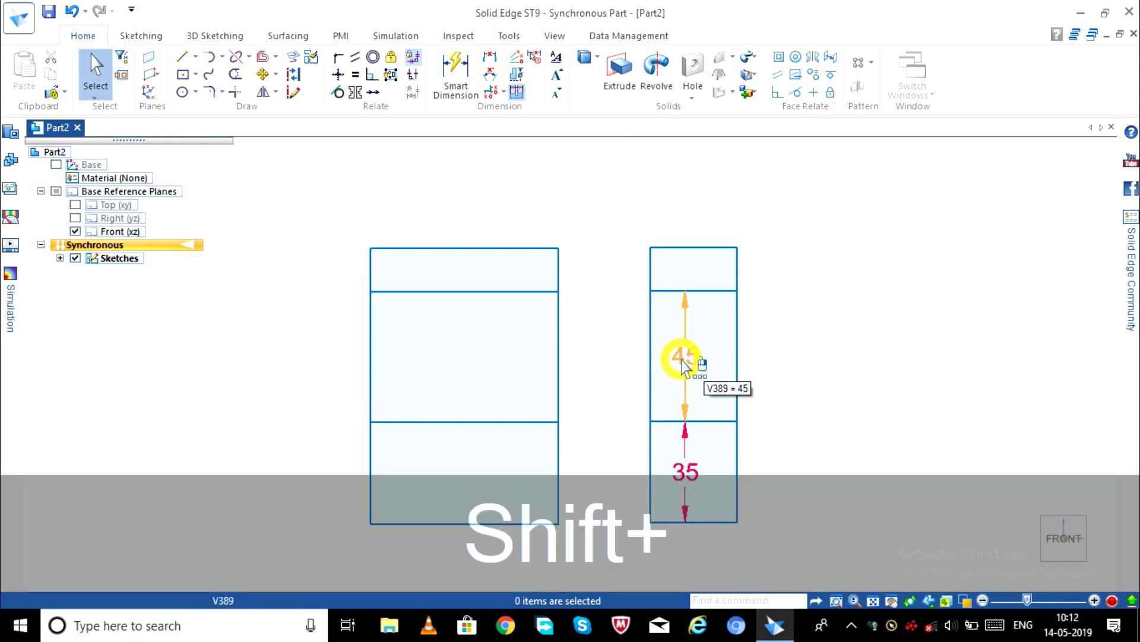
shift+click(683, 364)
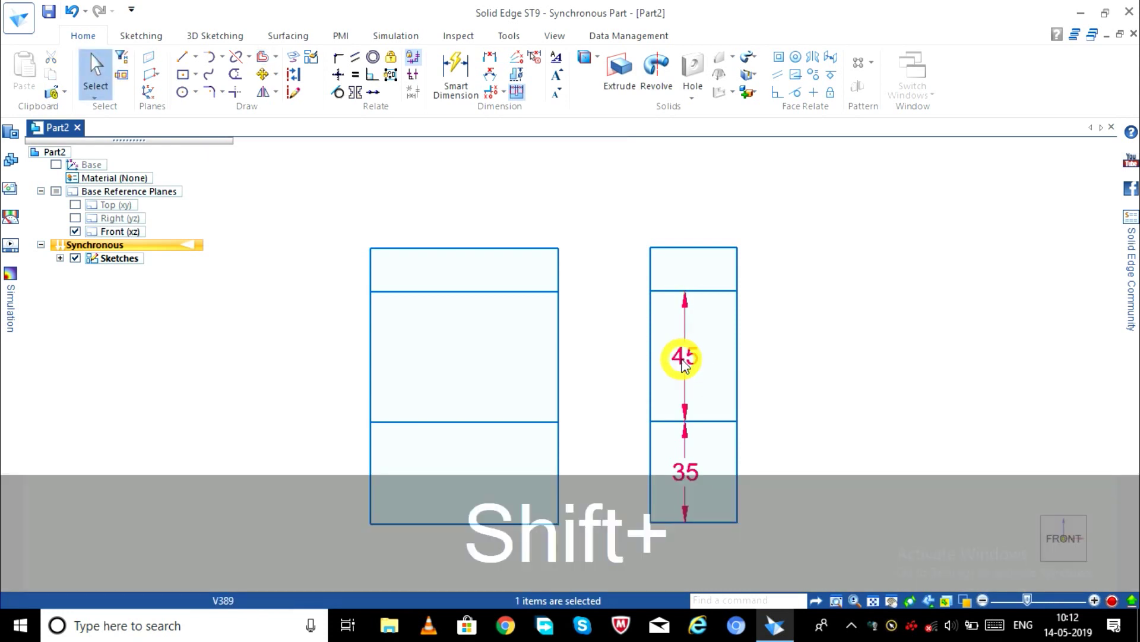
shift+click(686, 468)
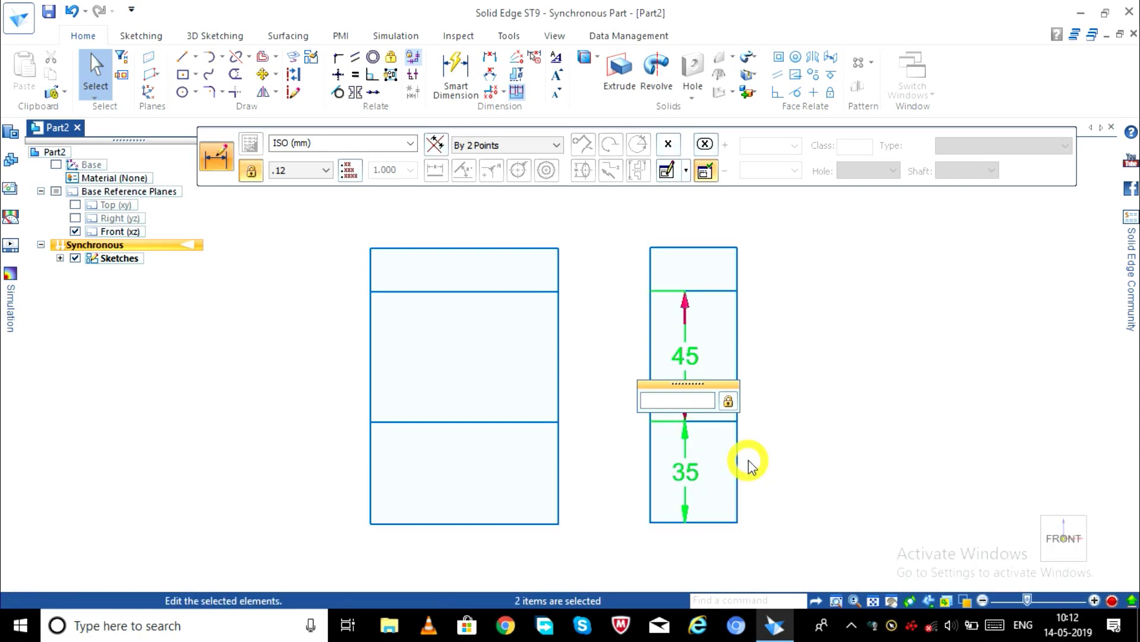
key(Escape)
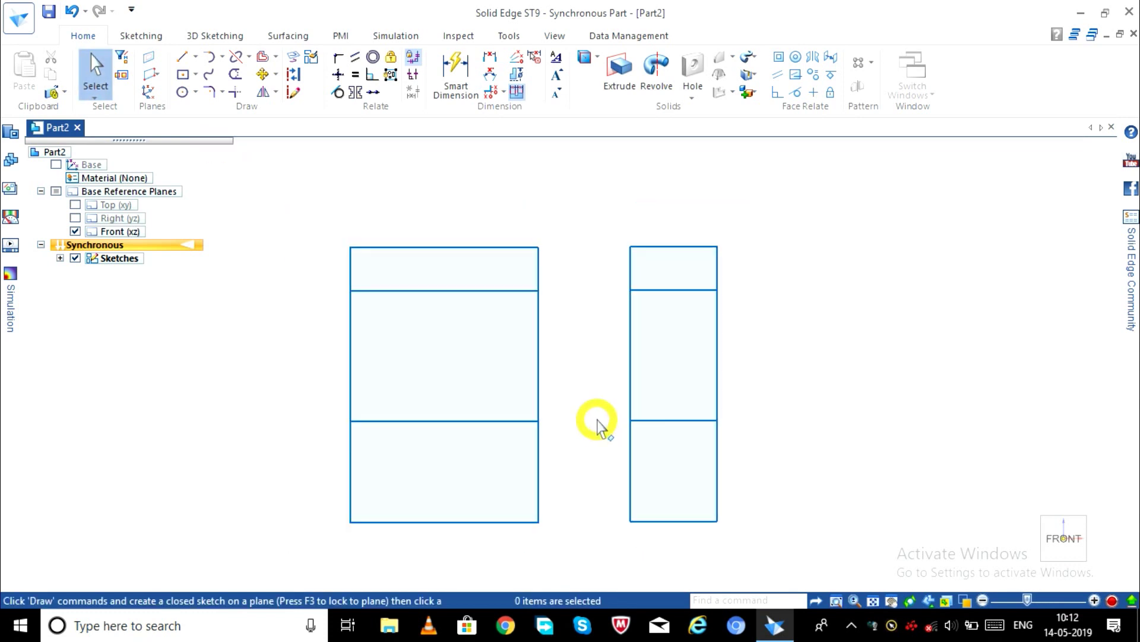
Step: Draw a vertical line through the left view's middle, extending past its top and bottom
click(178, 60)
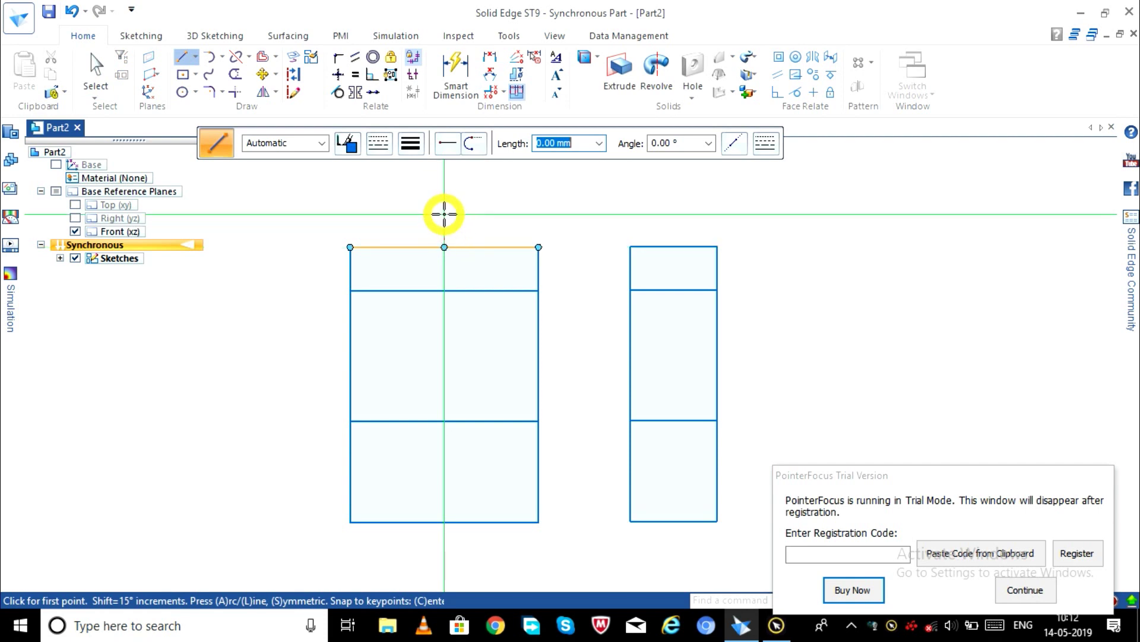
click(444, 214)
click(445, 549)
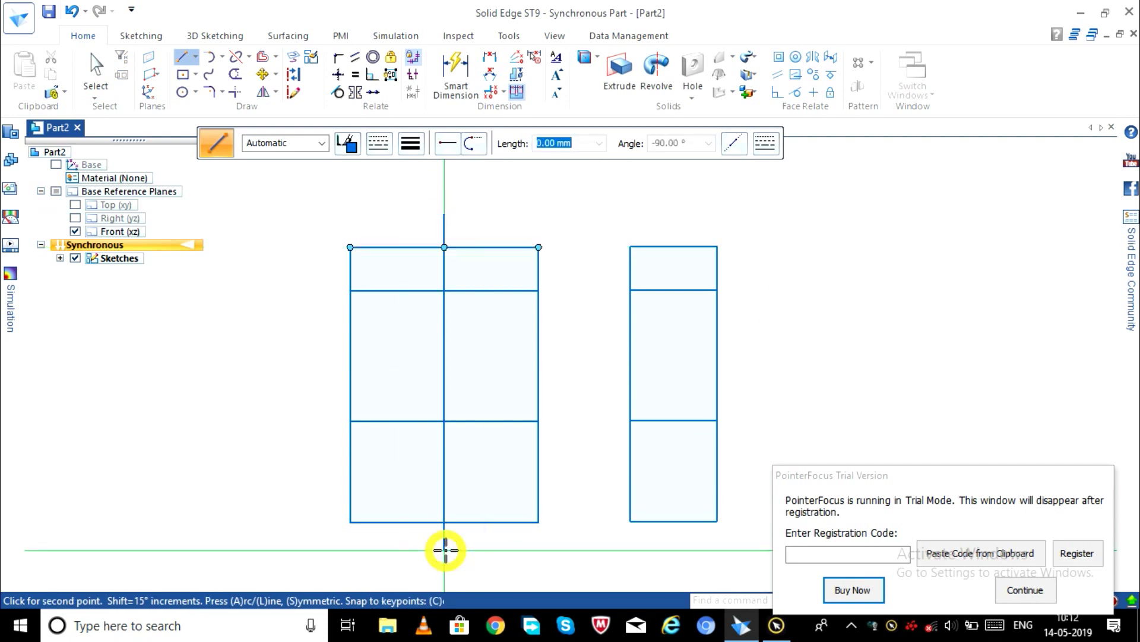
key(Escape)
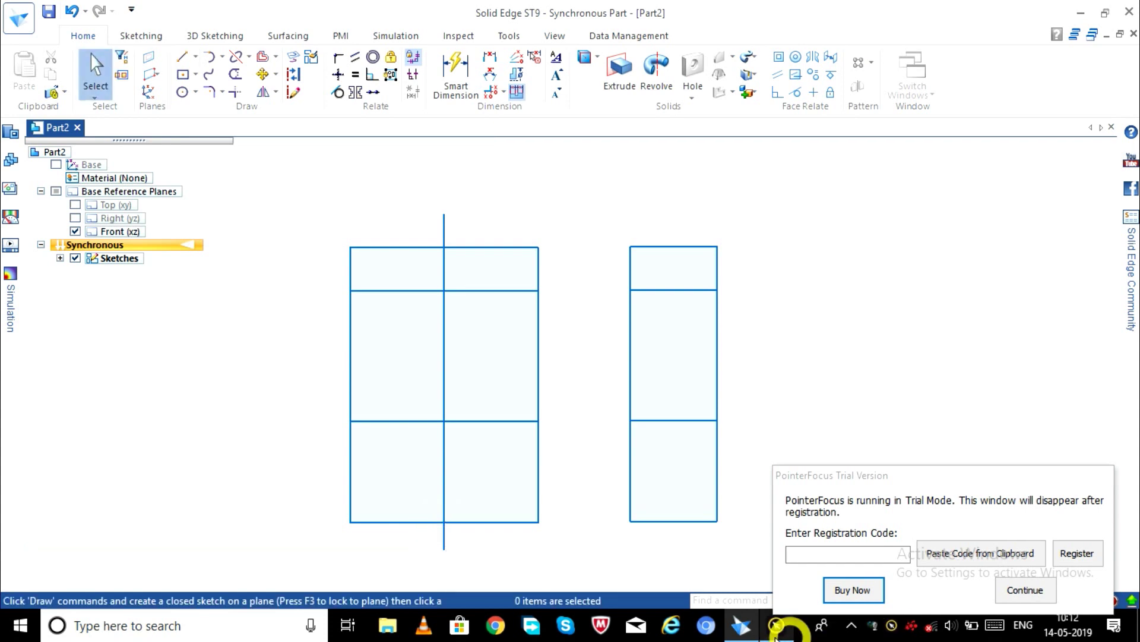
Step: Close the trial notice window from the taskbar
click(775, 627)
right_click(775, 627)
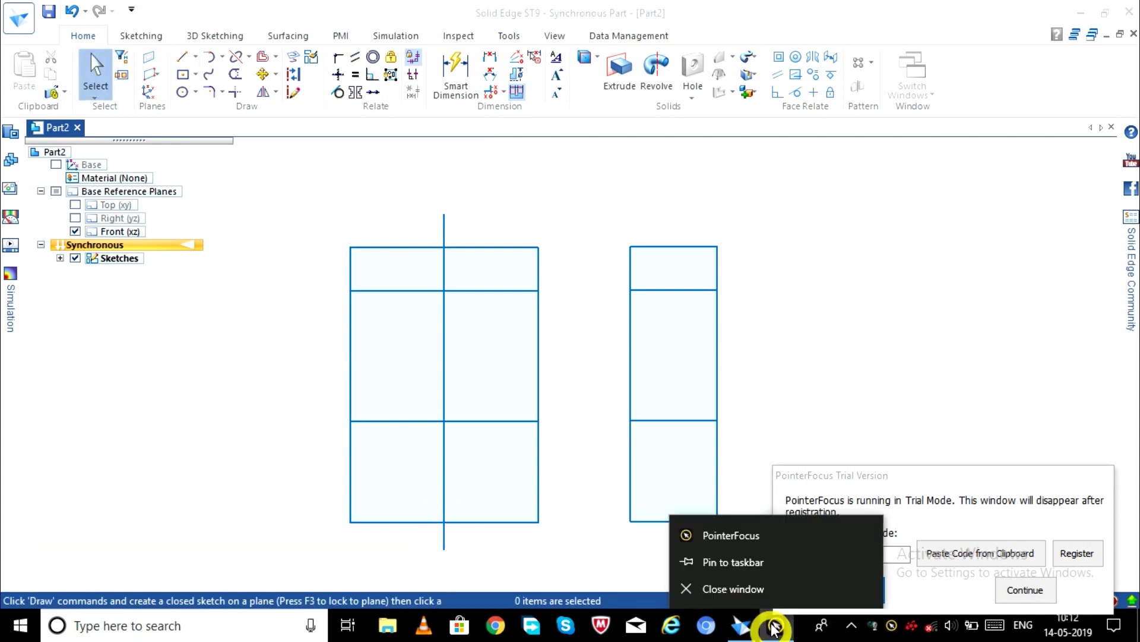
click(745, 586)
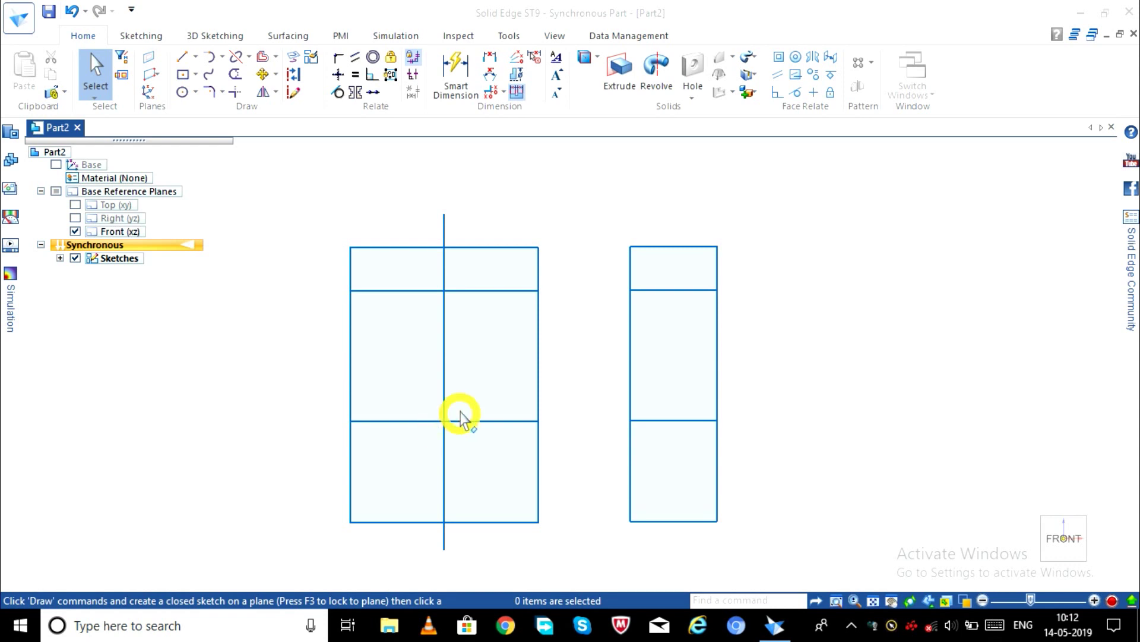
Step: Draw a 15 mm diameter circle where the centerline meets the lower dividing line
click(182, 91)
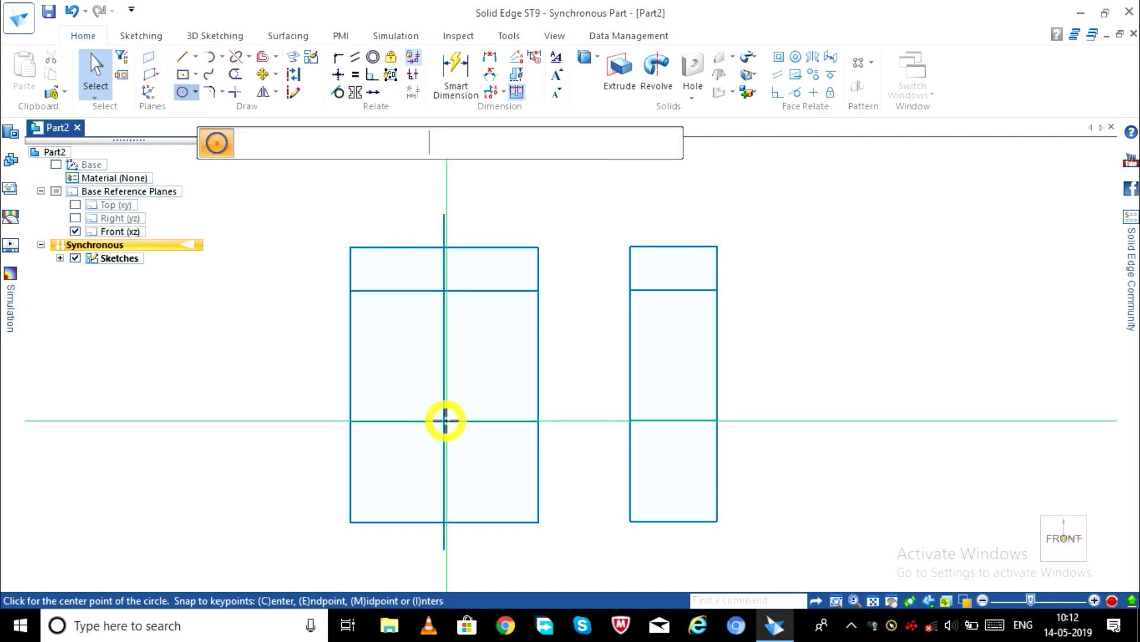
scroll(444, 420, up, 2)
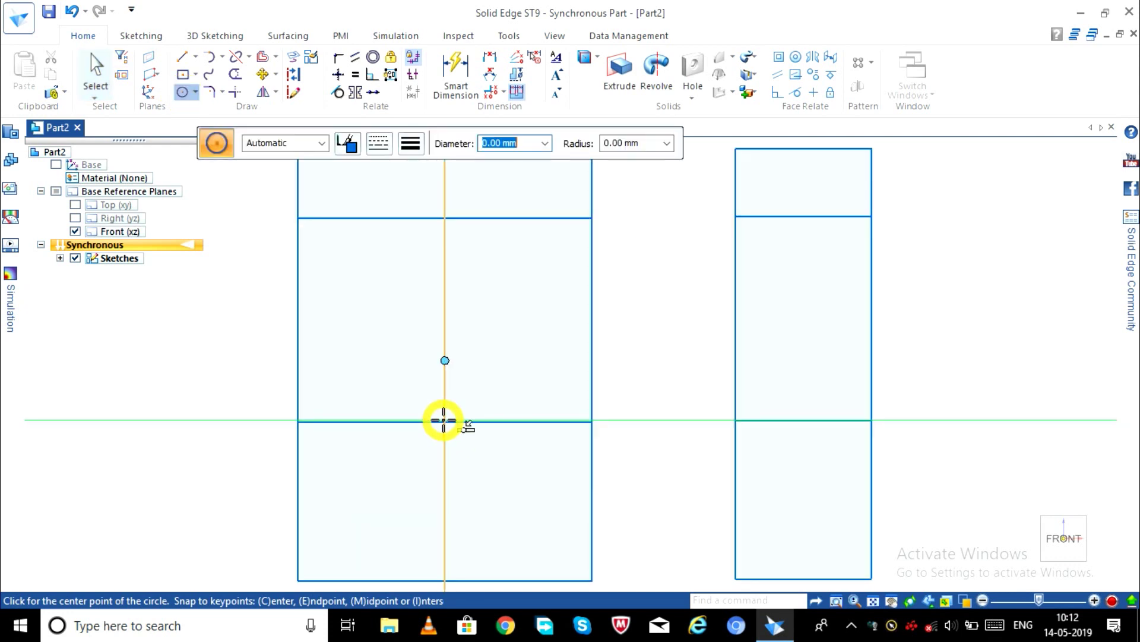
scroll(444, 421, up, 2)
scroll(444, 421, up, 2)
scroll(446, 422, up, 1)
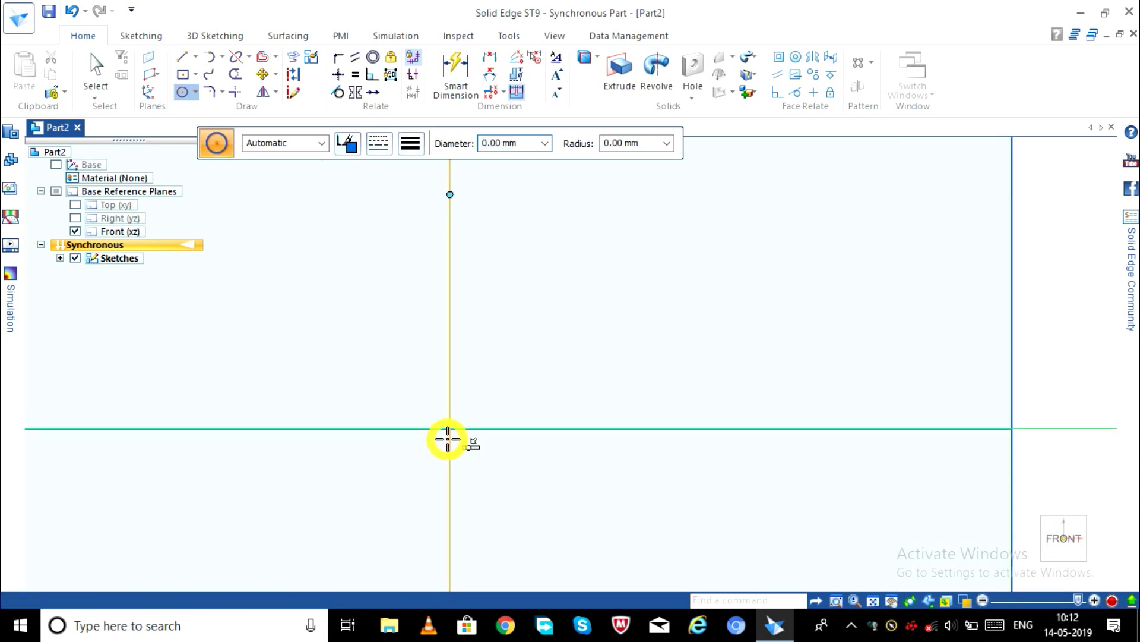
click(430, 458)
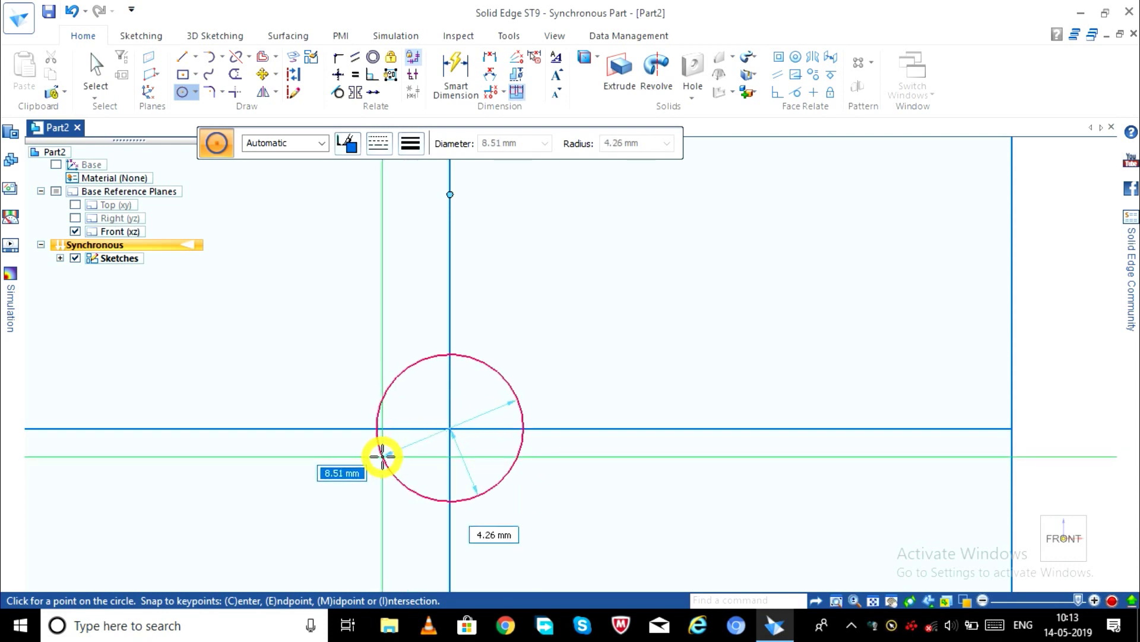
text(15)
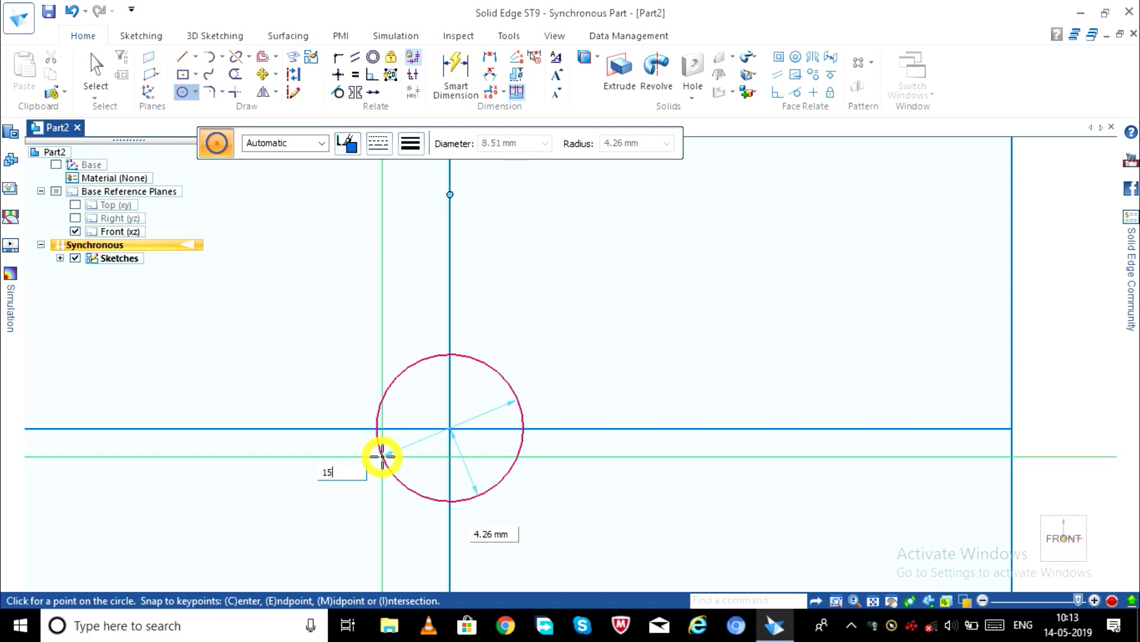
key(Return)
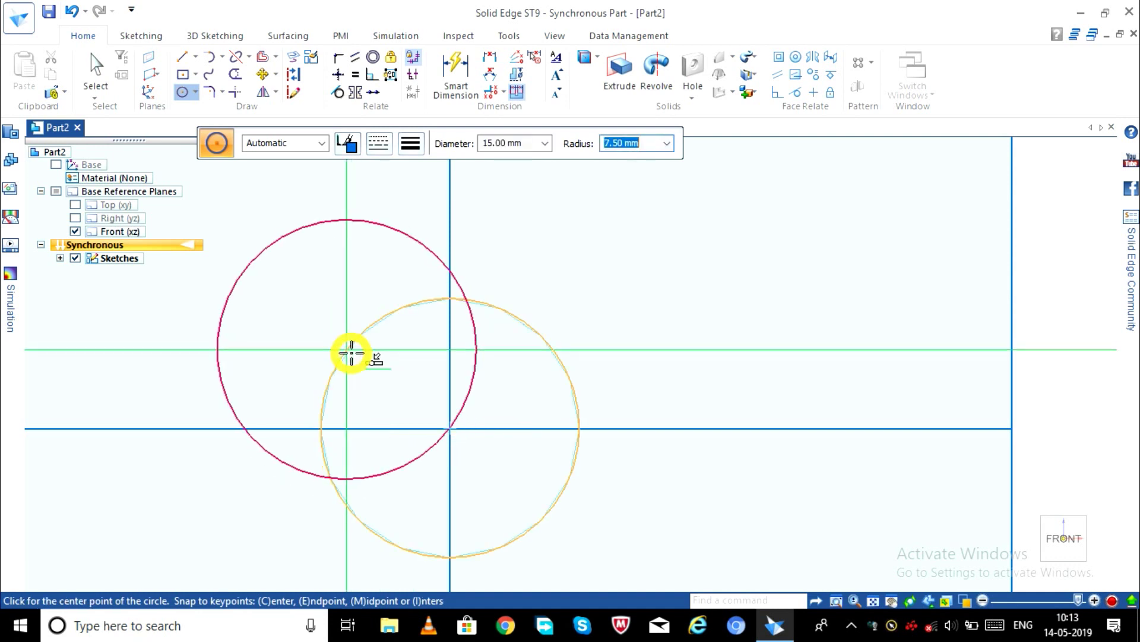
key(Escape)
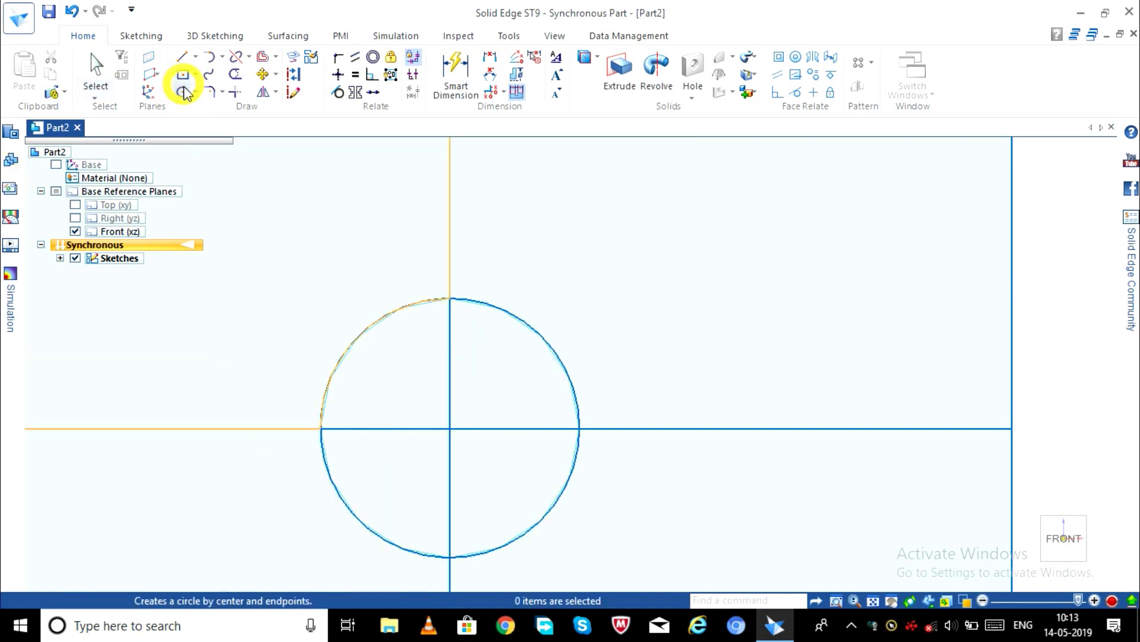
Step: Add a concentric outer circle of about 25 mm diameter on the same intersection
click(184, 92)
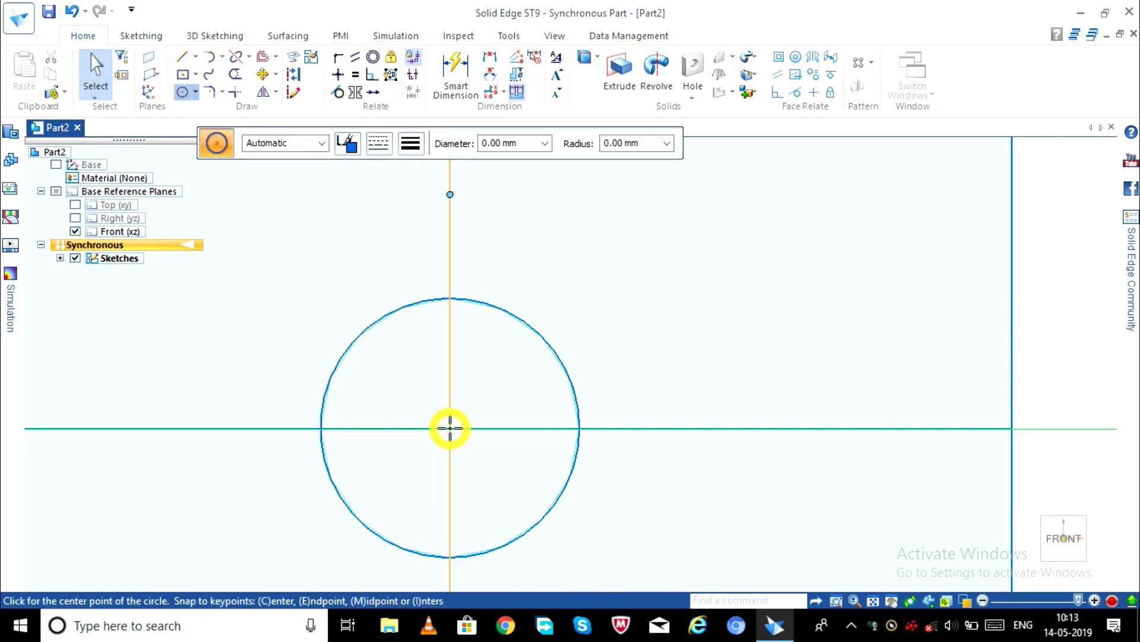
click(375, 493)
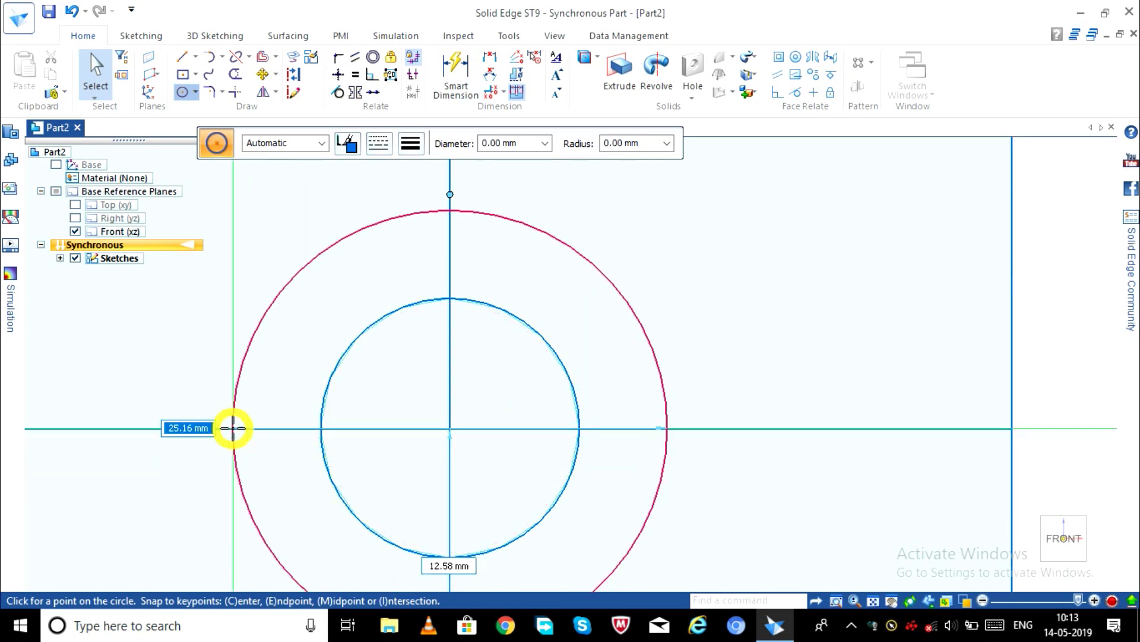
click(233, 427)
key(Escape)
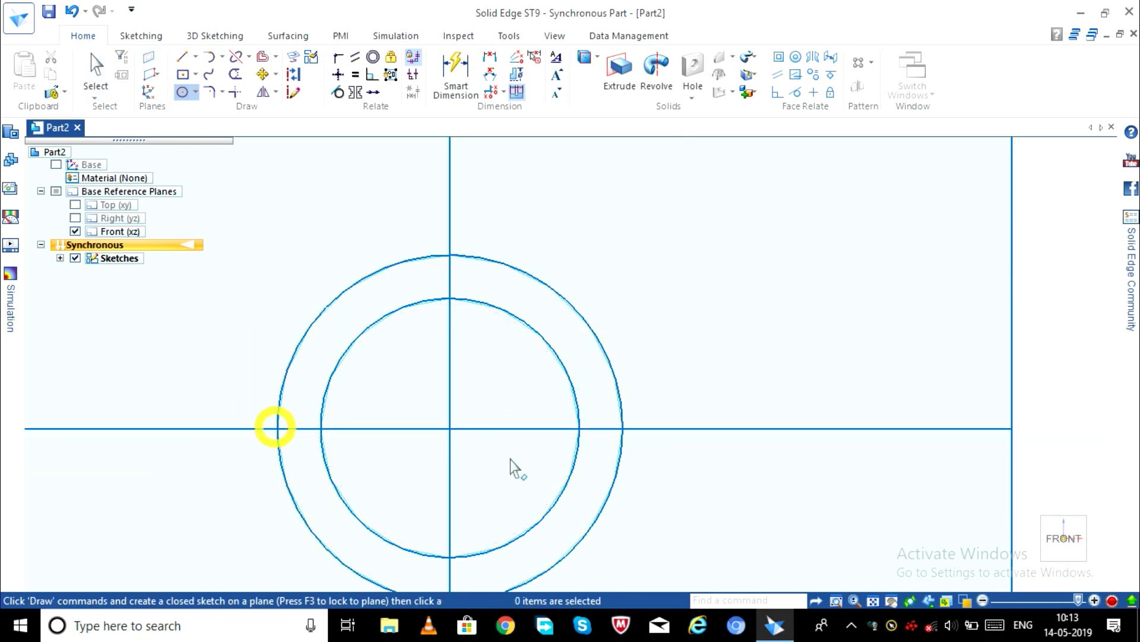
scroll(650, 509, up, 2)
scroll(649, 509, down, 2)
scroll(650, 505, down, 4)
scroll(649, 505, down, 2)
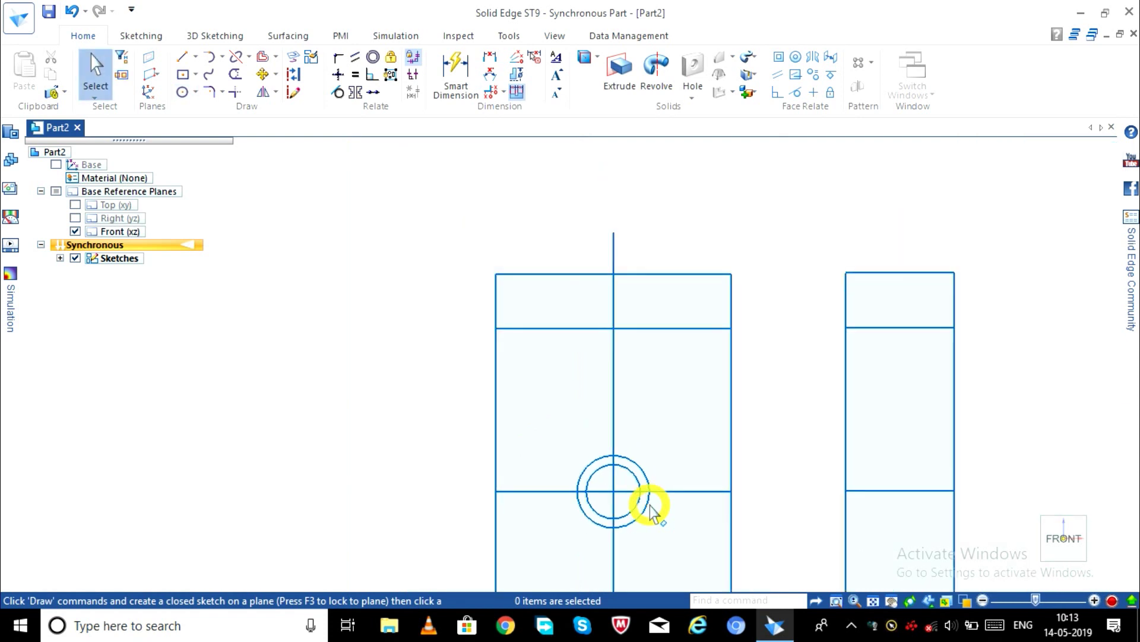
scroll(693, 522, down, 2)
scroll(688, 550, up, 2)
scroll(689, 557, up, 2)
Step: Inspect the right view and pick a Draw-group command for its lower dividing line
scroll(688, 558, down, 1)
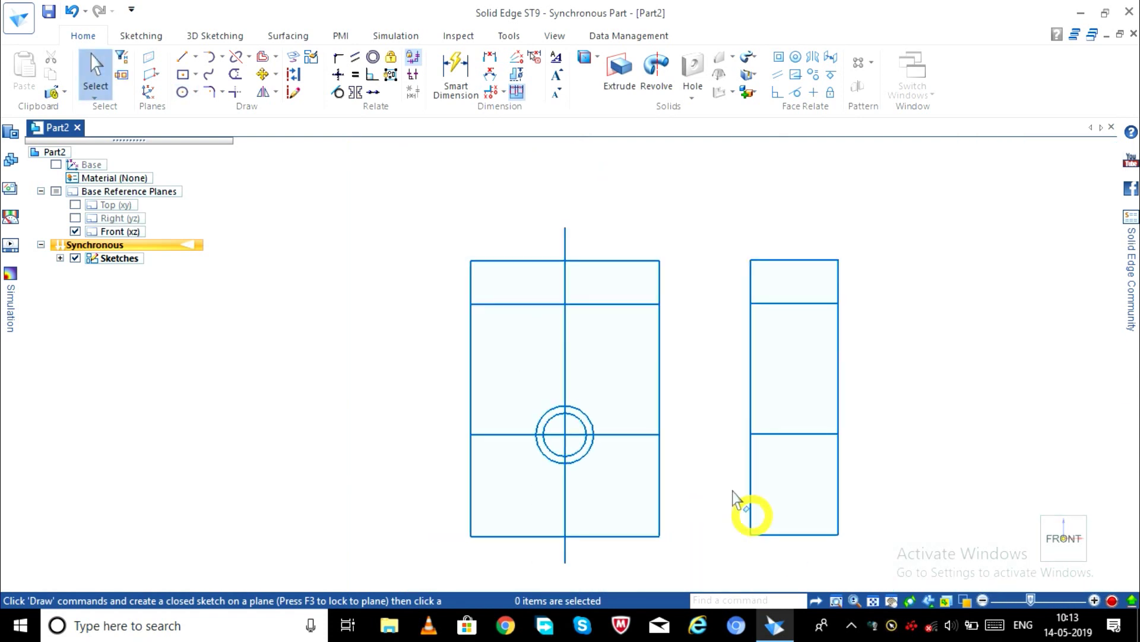
scroll(699, 477, up, 1)
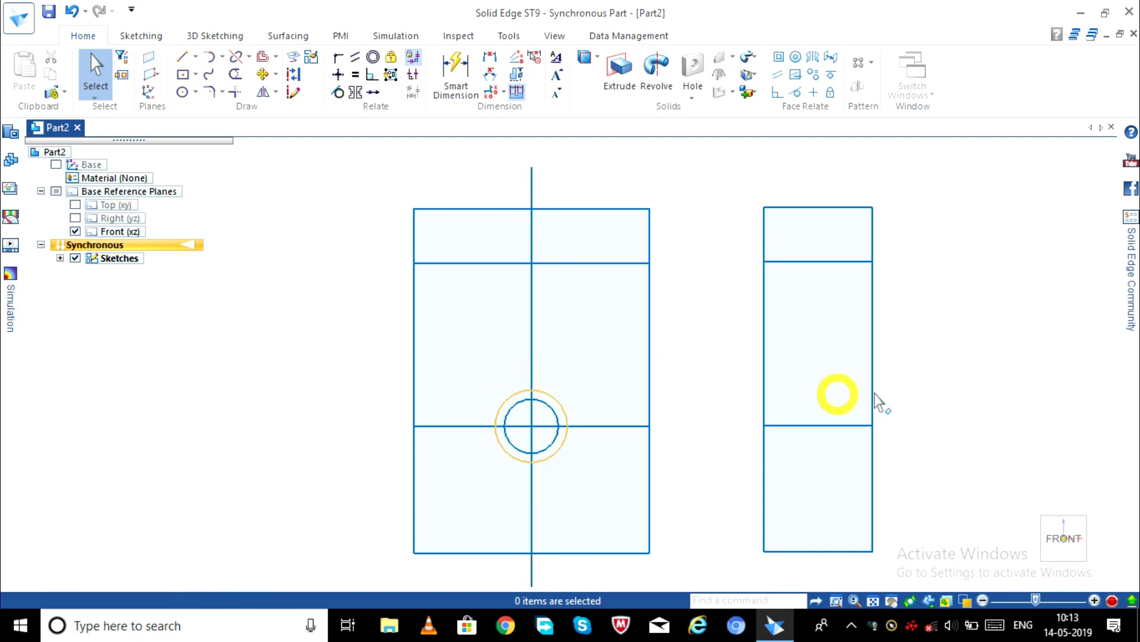
click(186, 58)
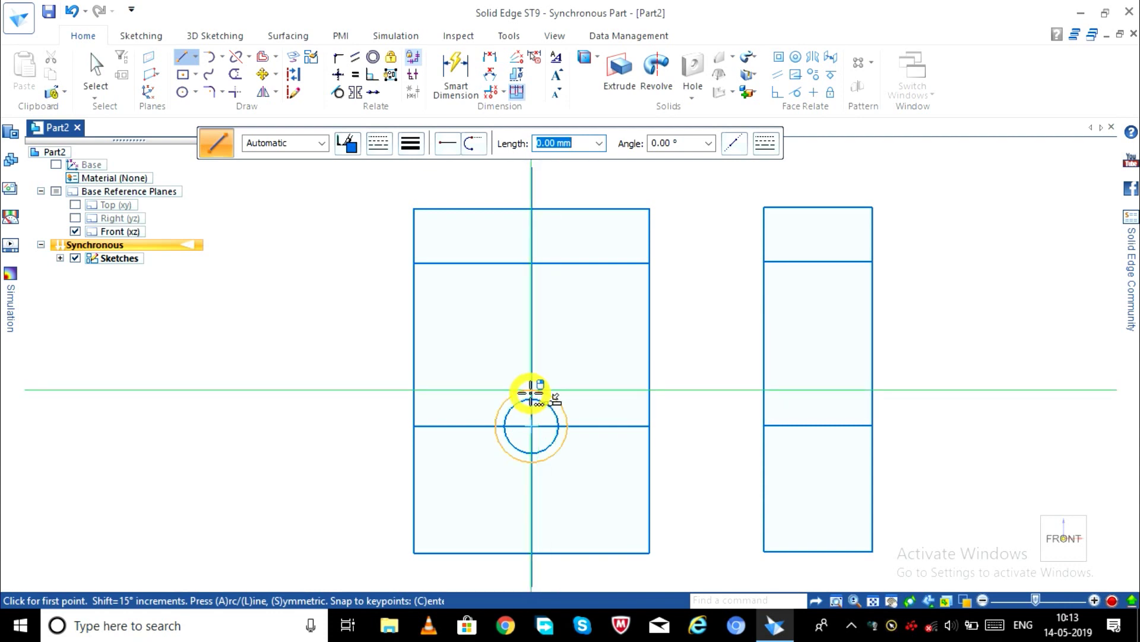
scroll(532, 393, up, 2)
scroll(532, 393, down, 2)
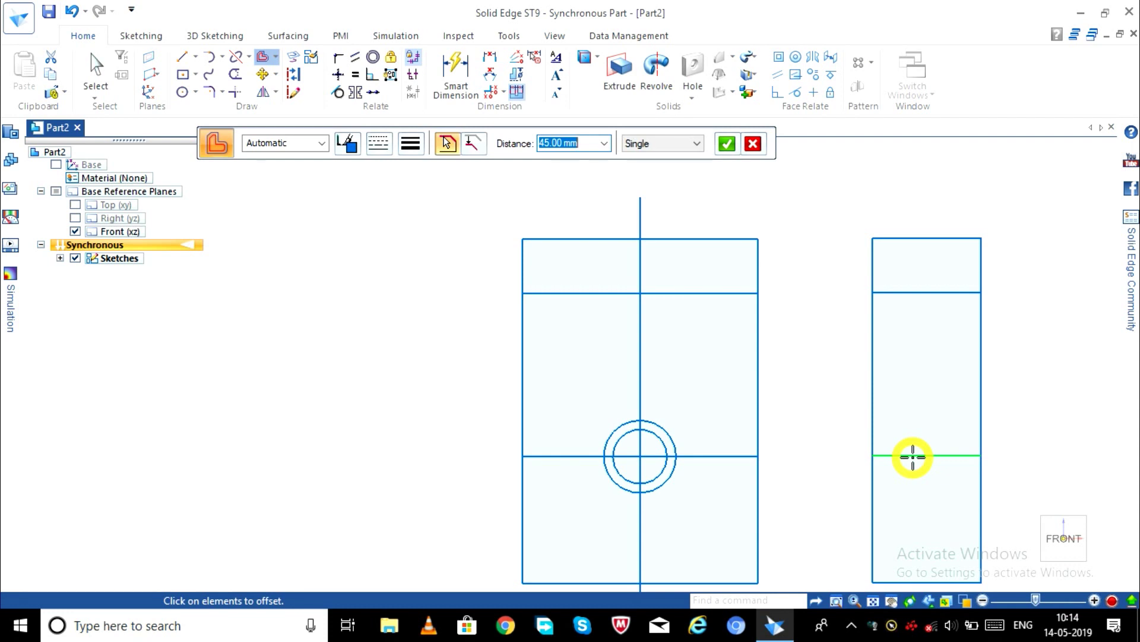
Step: Offset the right view's lower dividing line 7.5 mm to each side, replacing a cancelled 15 mm try
text(15)
key(Return)
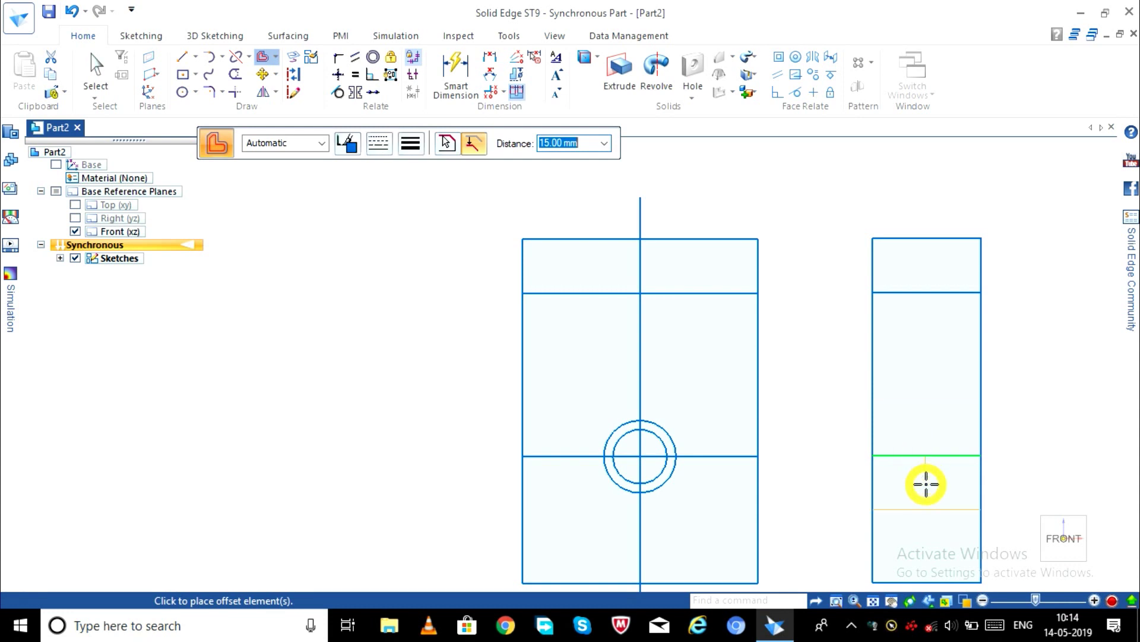
key(Escape)
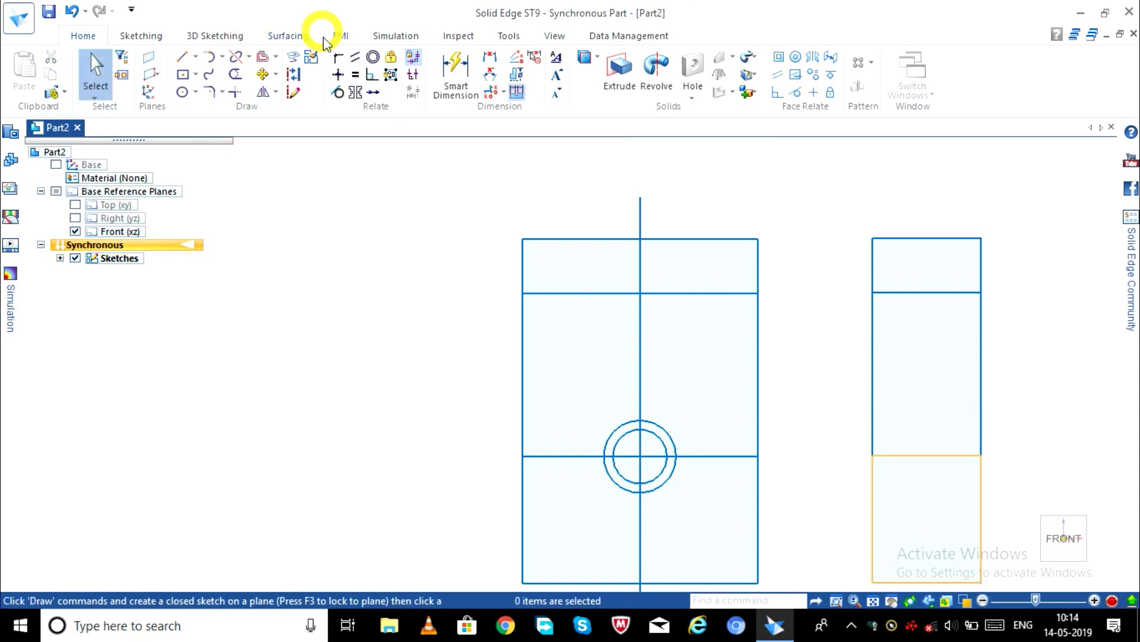
click(262, 62)
text(7.5)
click(927, 457)
key(Return)
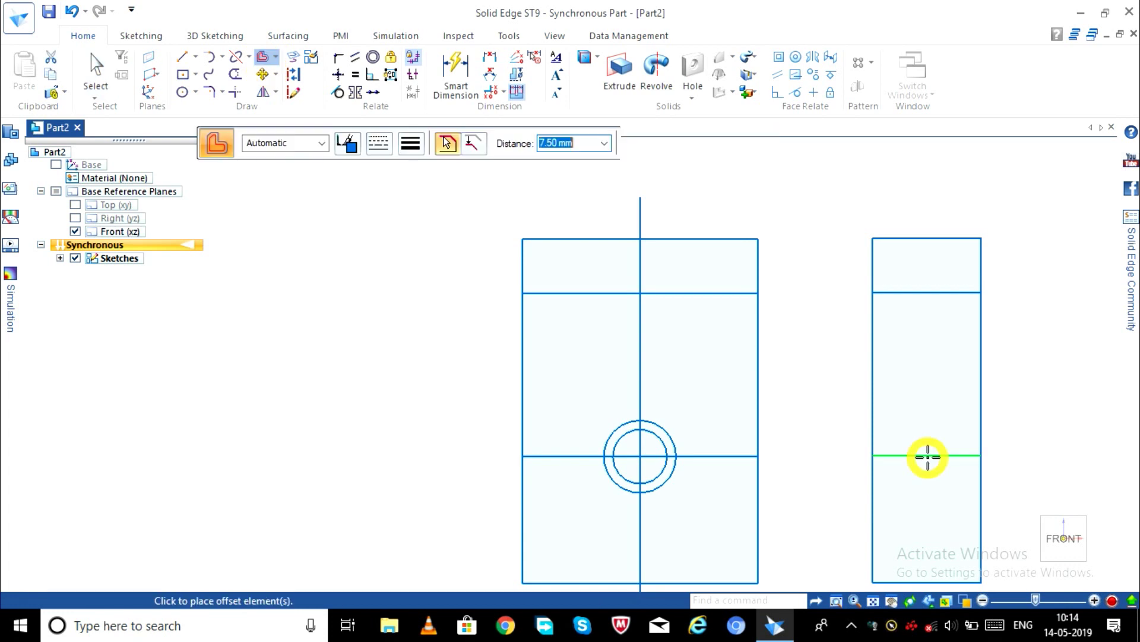
click(928, 419)
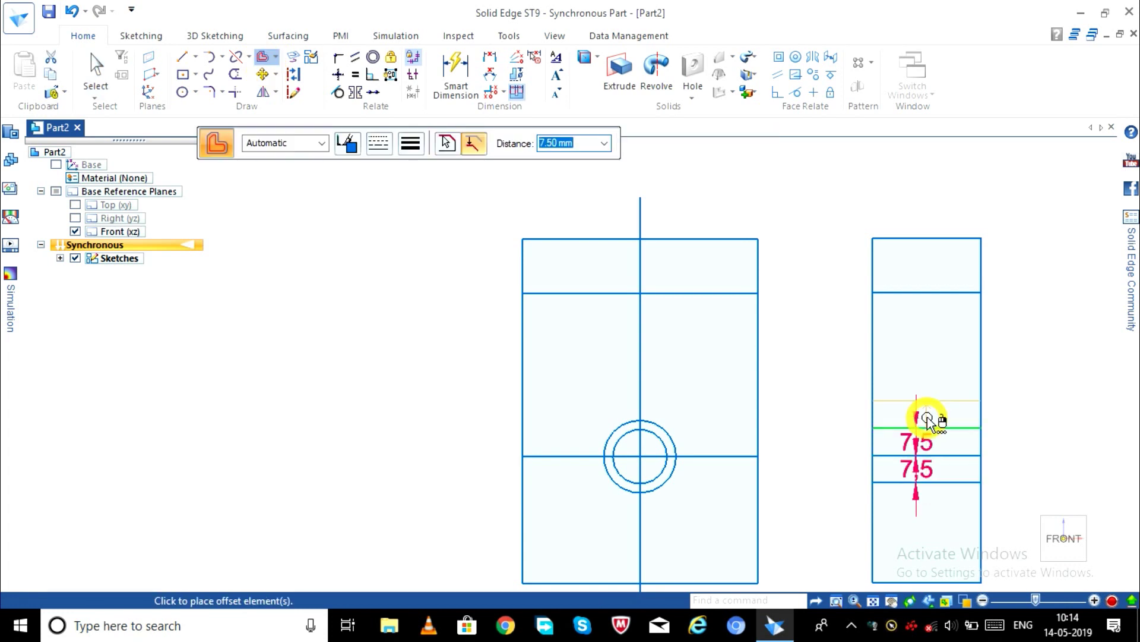
right_click(927, 419)
Step: Check the 7.5 mm offset dimension and undo the last change
scroll(942, 477, up, 2)
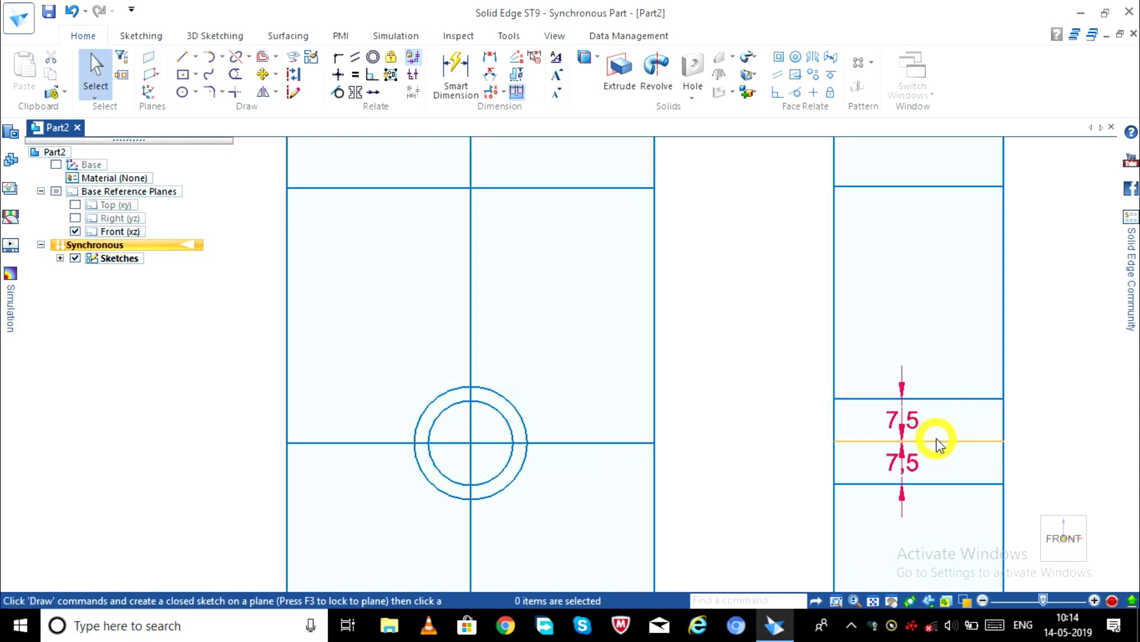
click(938, 441)
key(Escape)
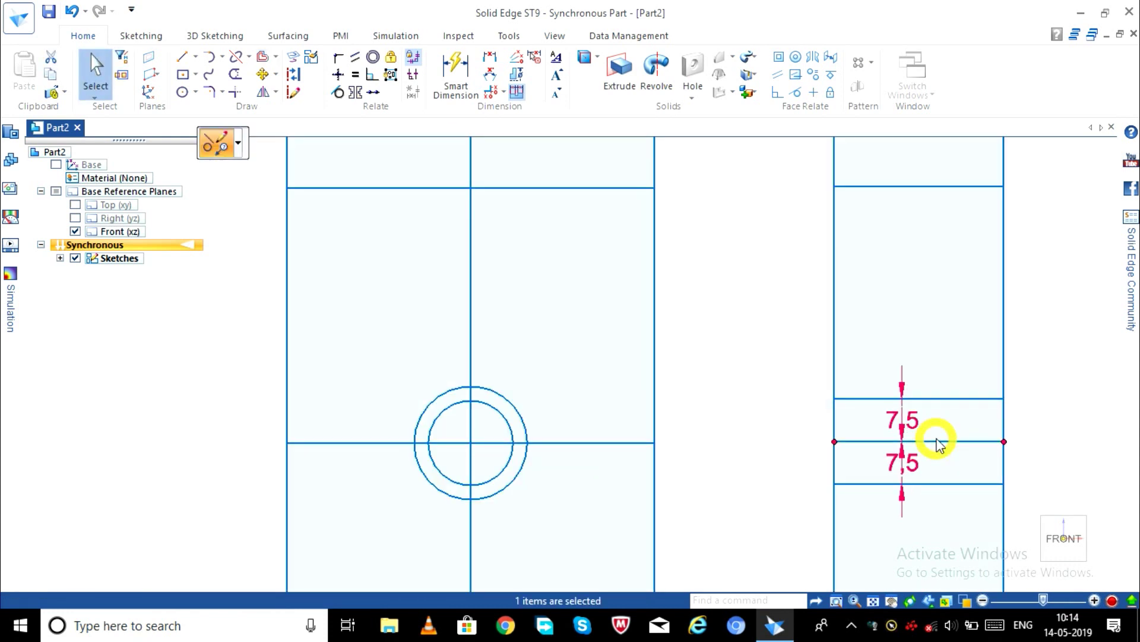
click(906, 461)
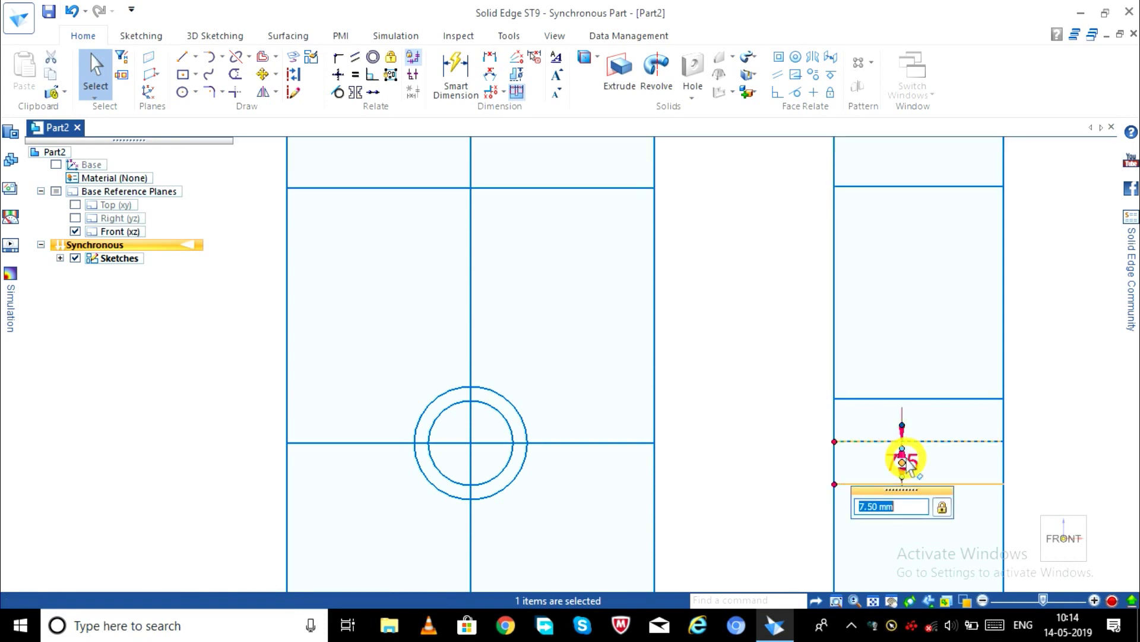
click(936, 442)
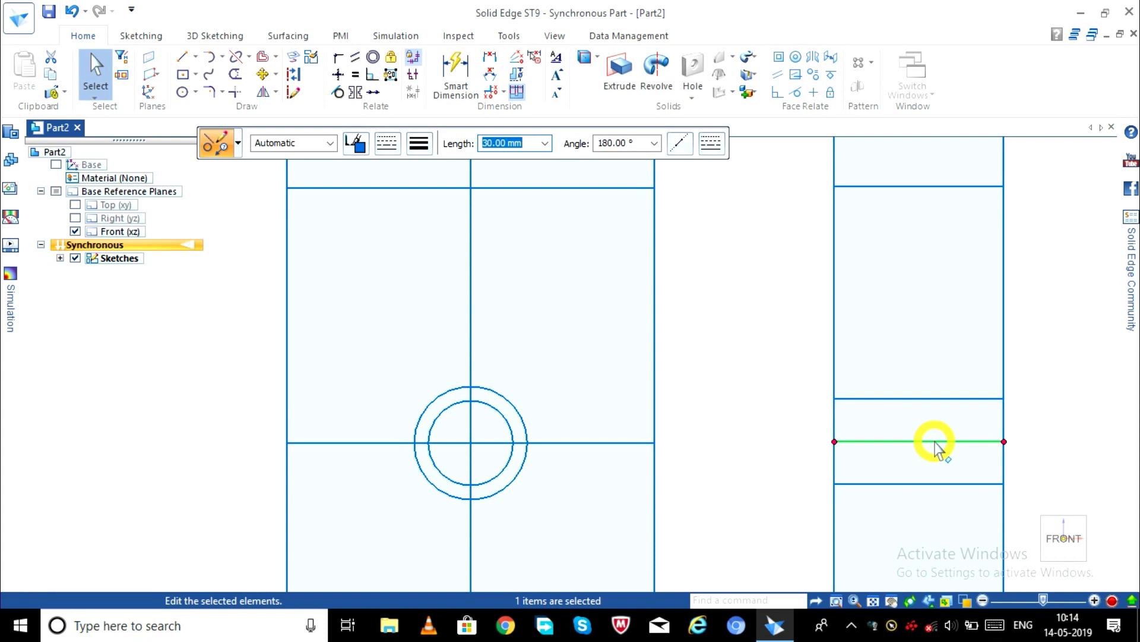
click(879, 568)
scroll(880, 566, up, 2)
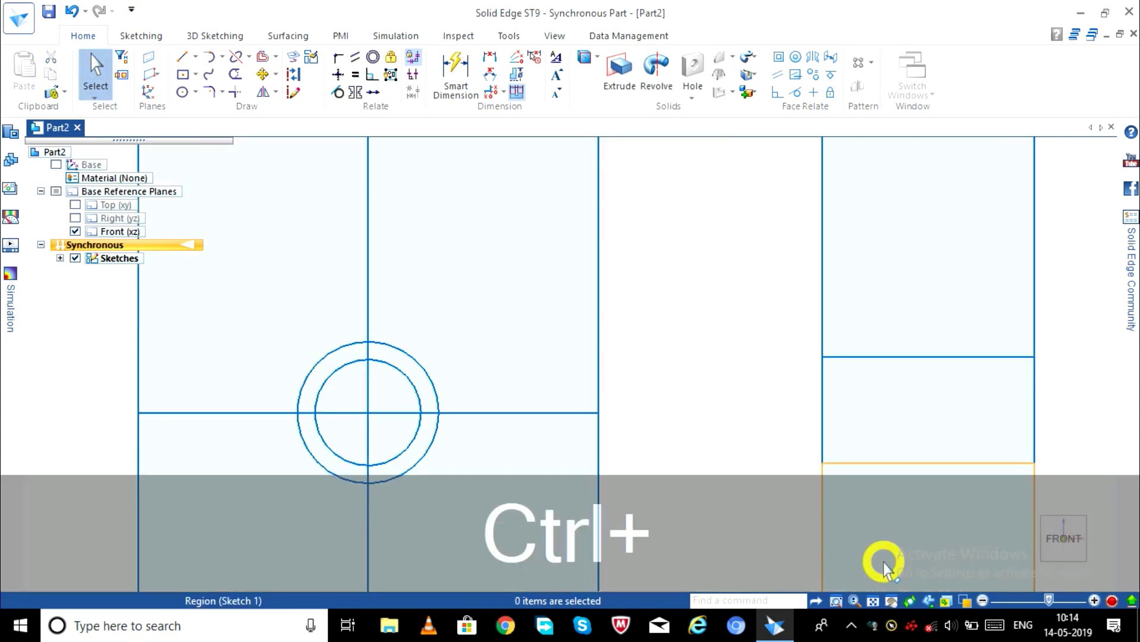
key(ctrl+z)
scroll(726, 484, down, 2)
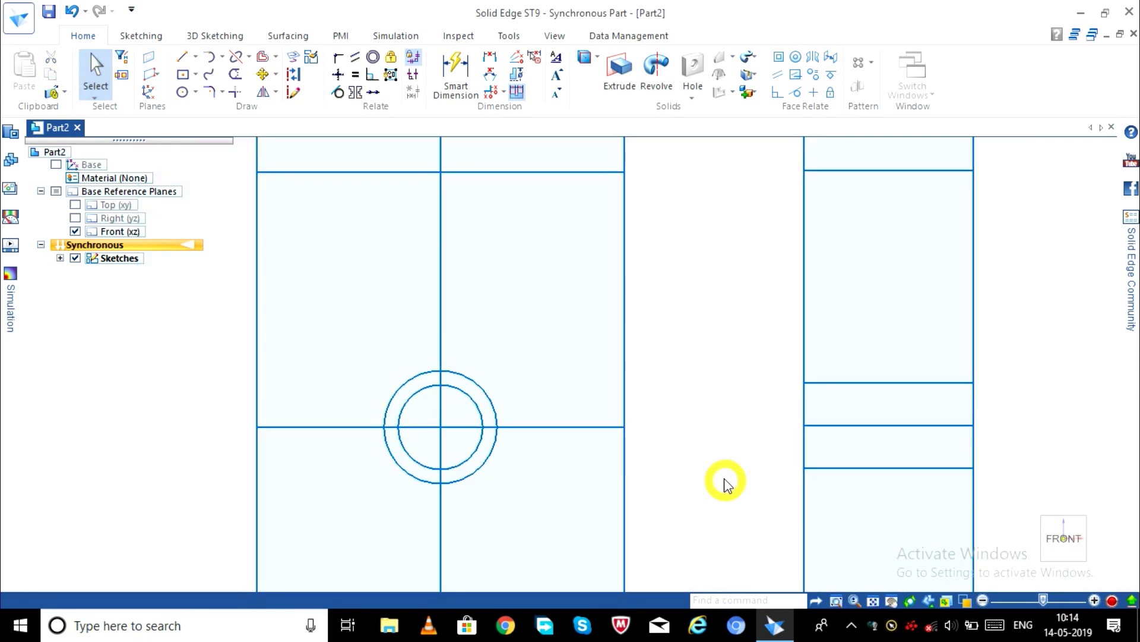
scroll(726, 484, down, 2)
Step: Make the right view's middle and lower horizontal lines dashed
click(782, 424)
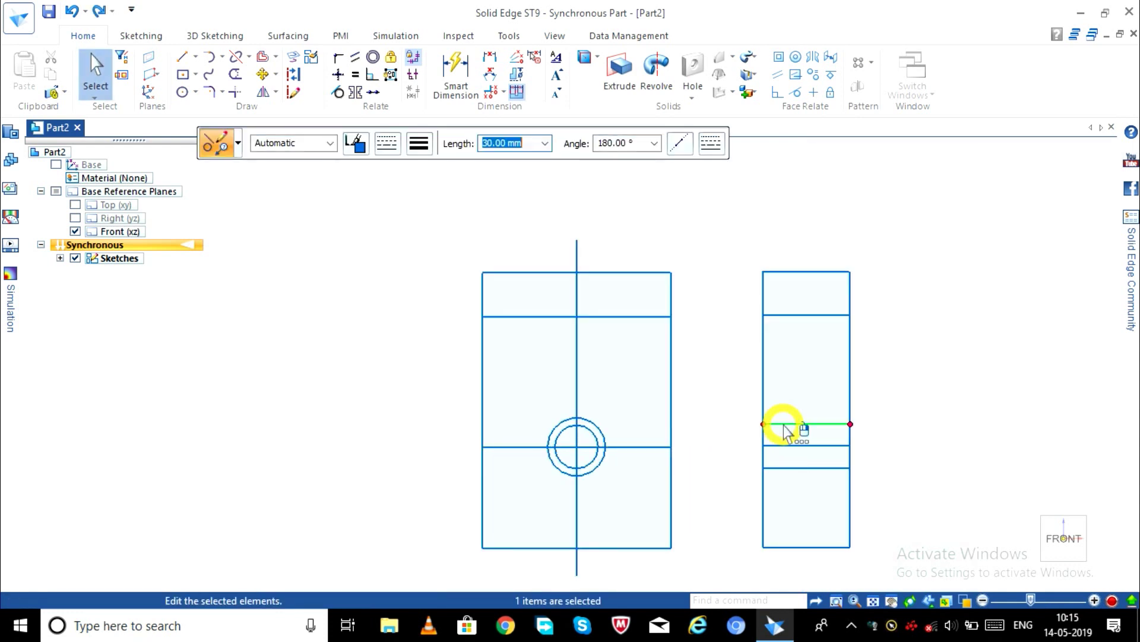
click(387, 142)
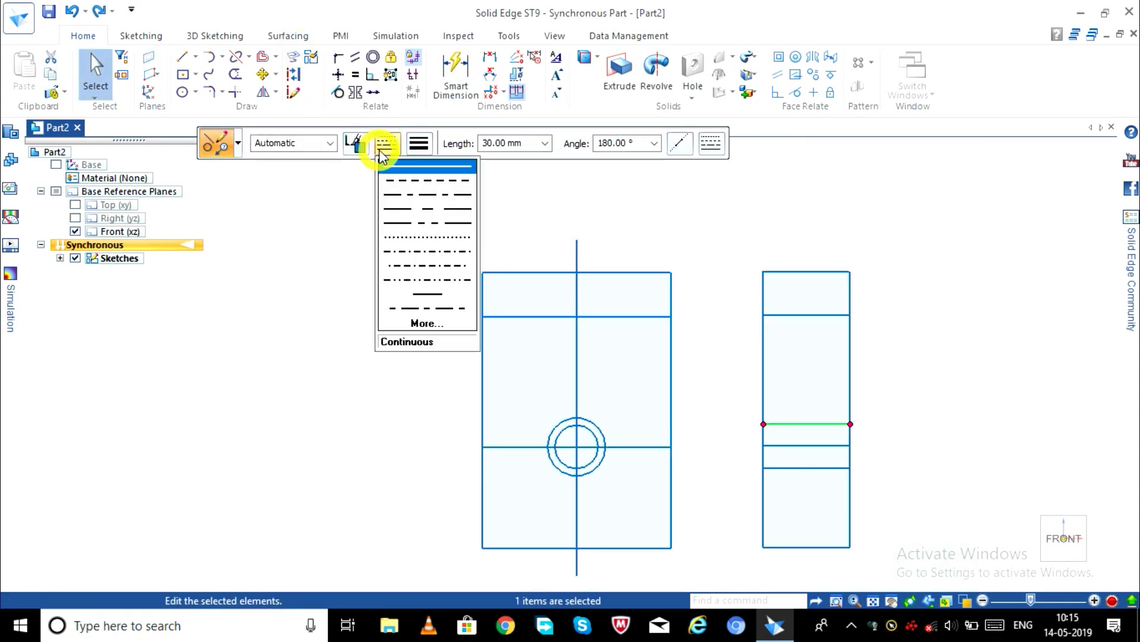
click(414, 181)
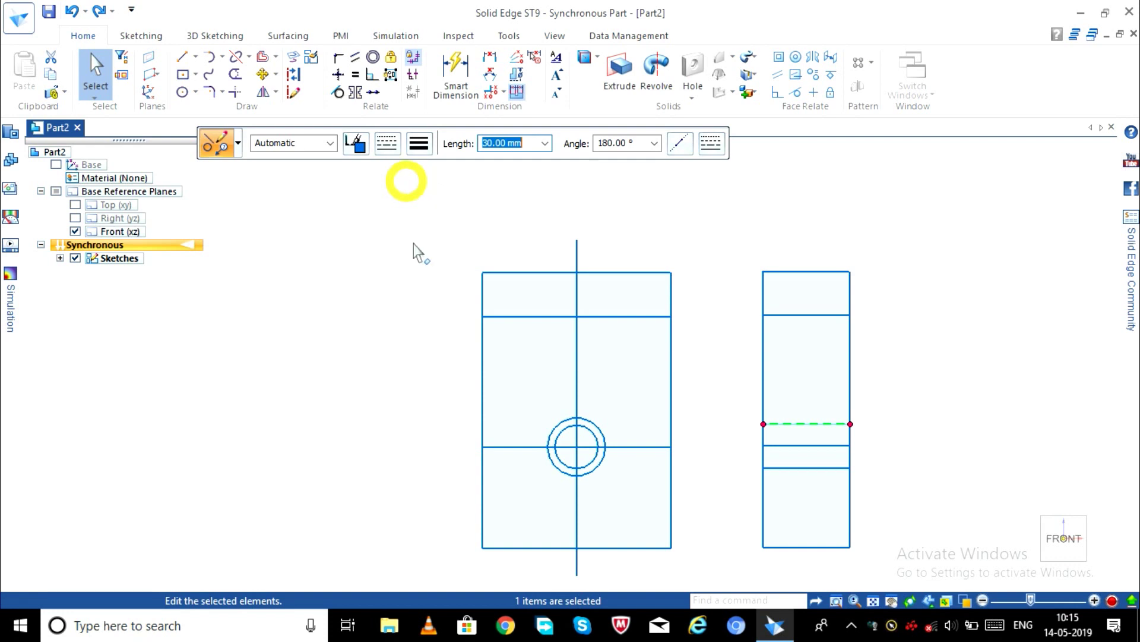
click(805, 487)
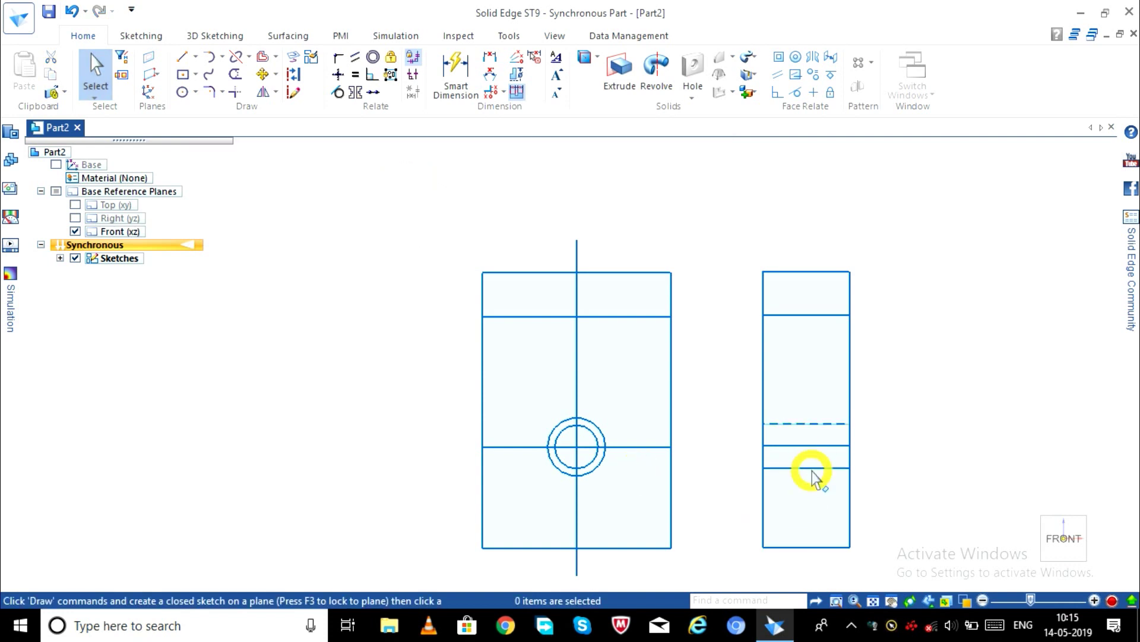
click(809, 466)
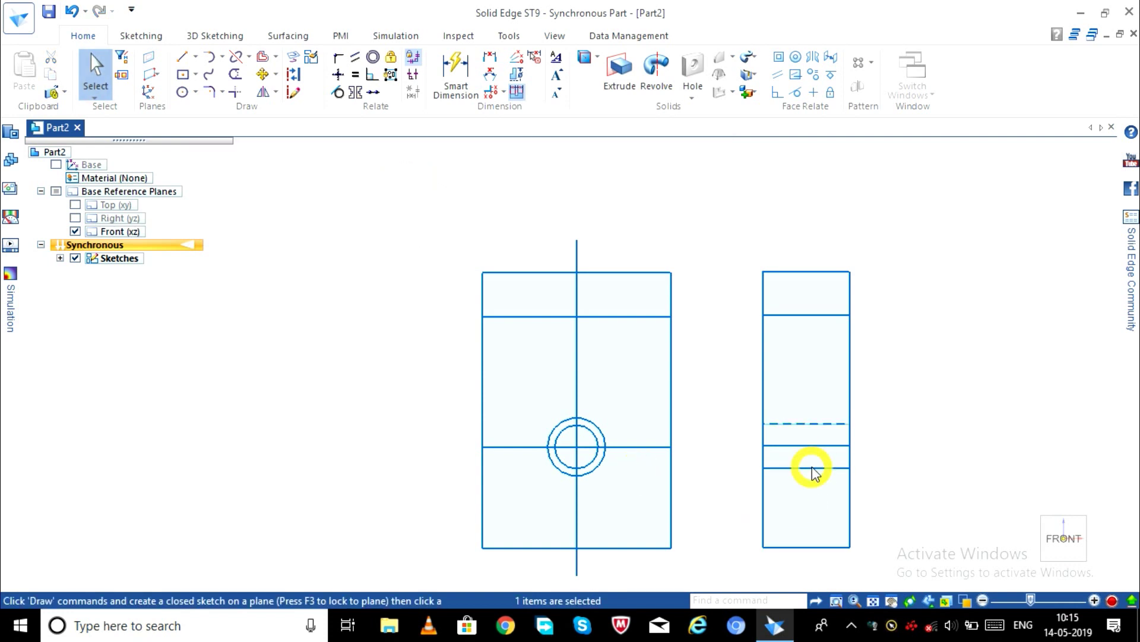
click(380, 142)
click(404, 180)
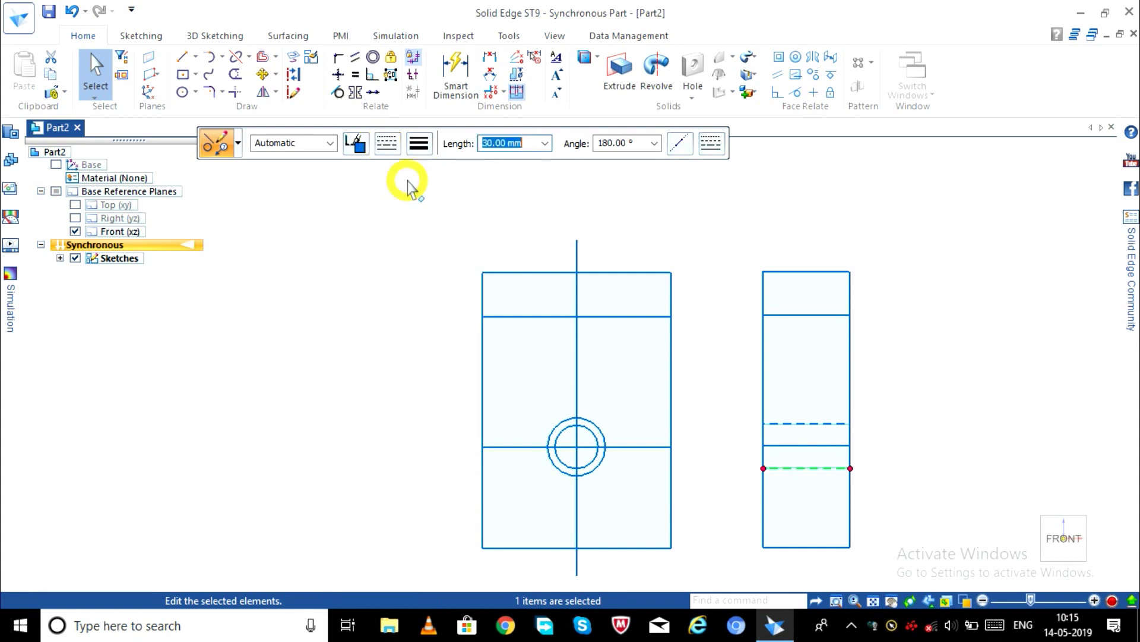
key(Escape)
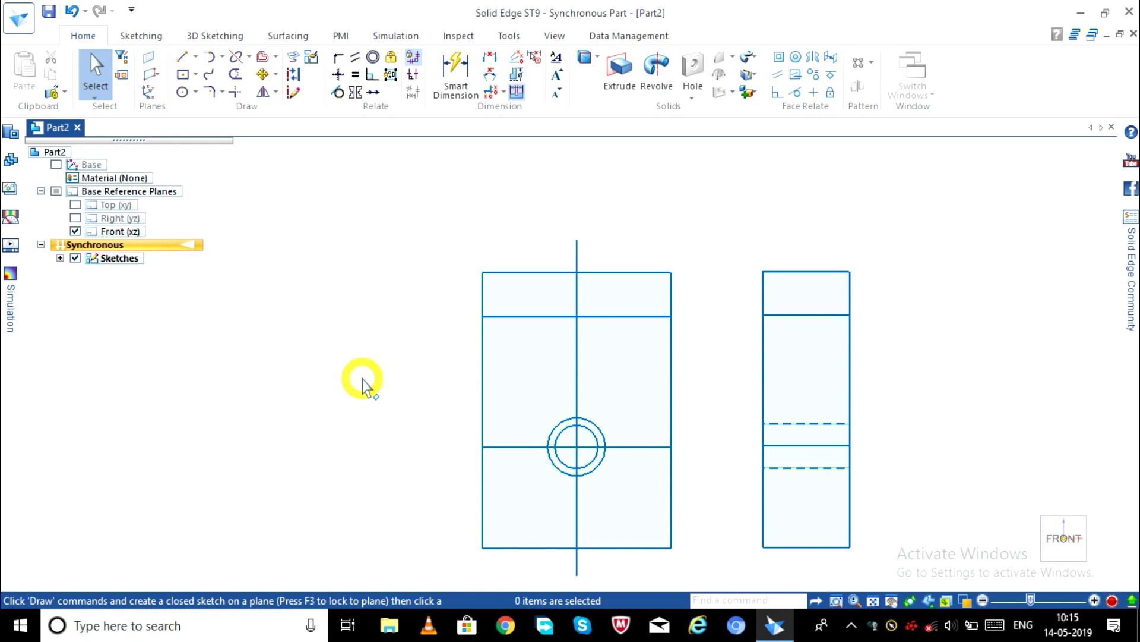
key(l)
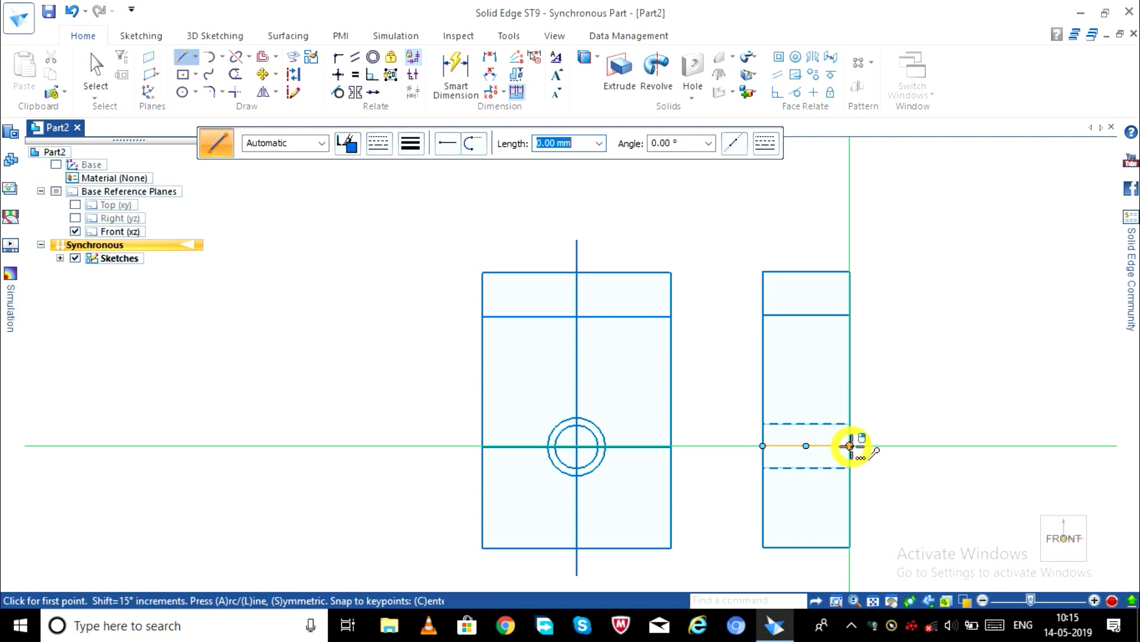
Step: Undo a misplaced line, then draw a 10 mm segment up the view's right edge
click(849, 408)
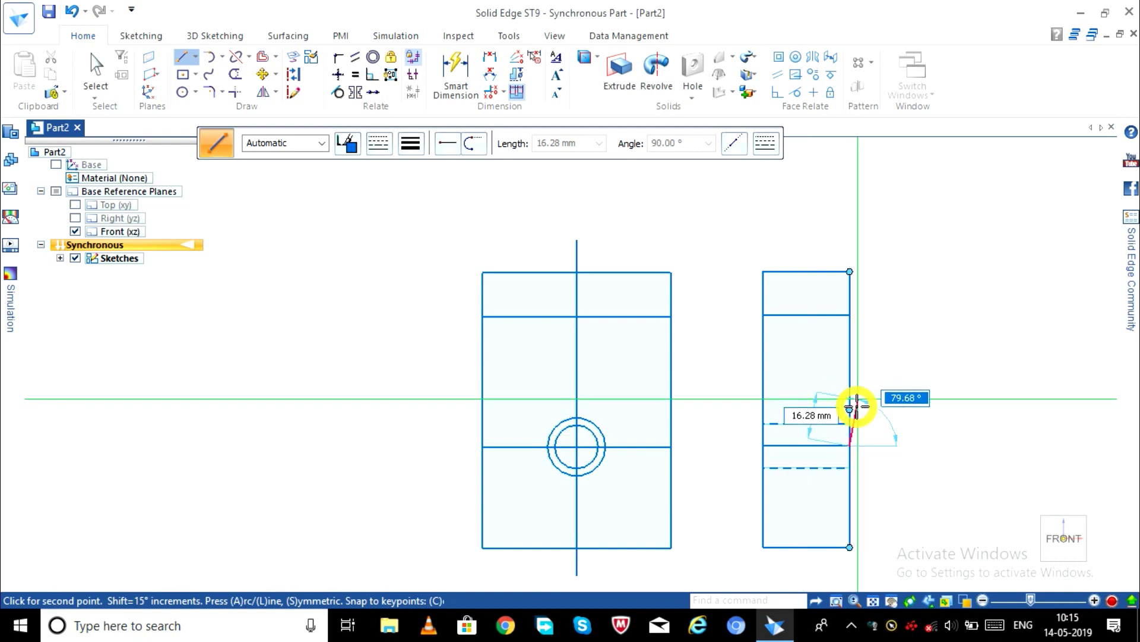
key(Escape)
key(ctrl+z)
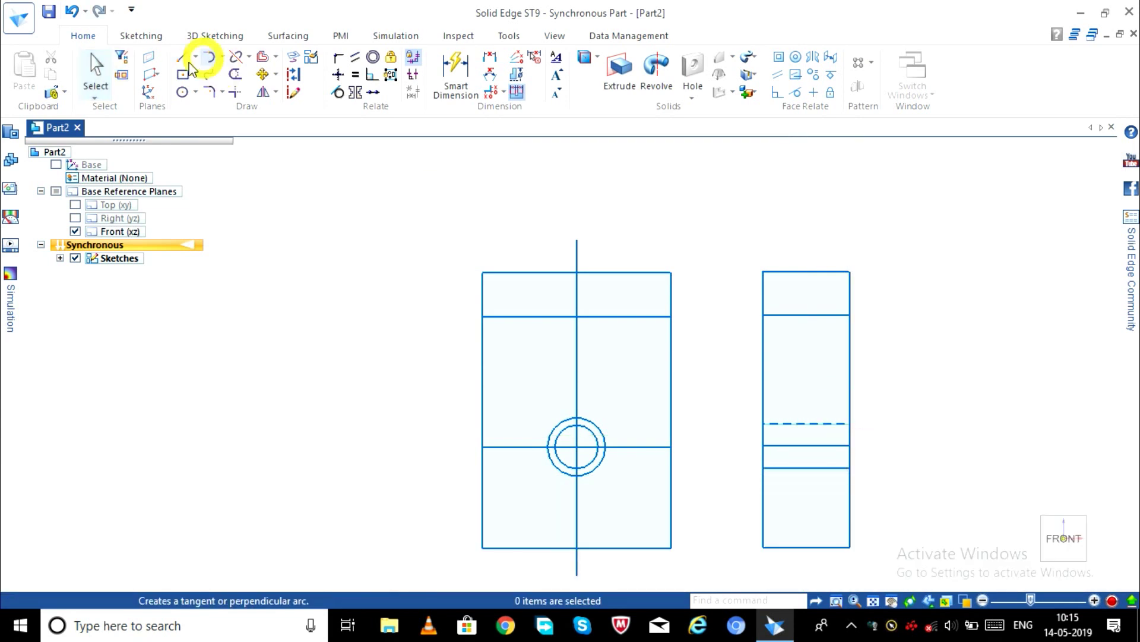
click(180, 56)
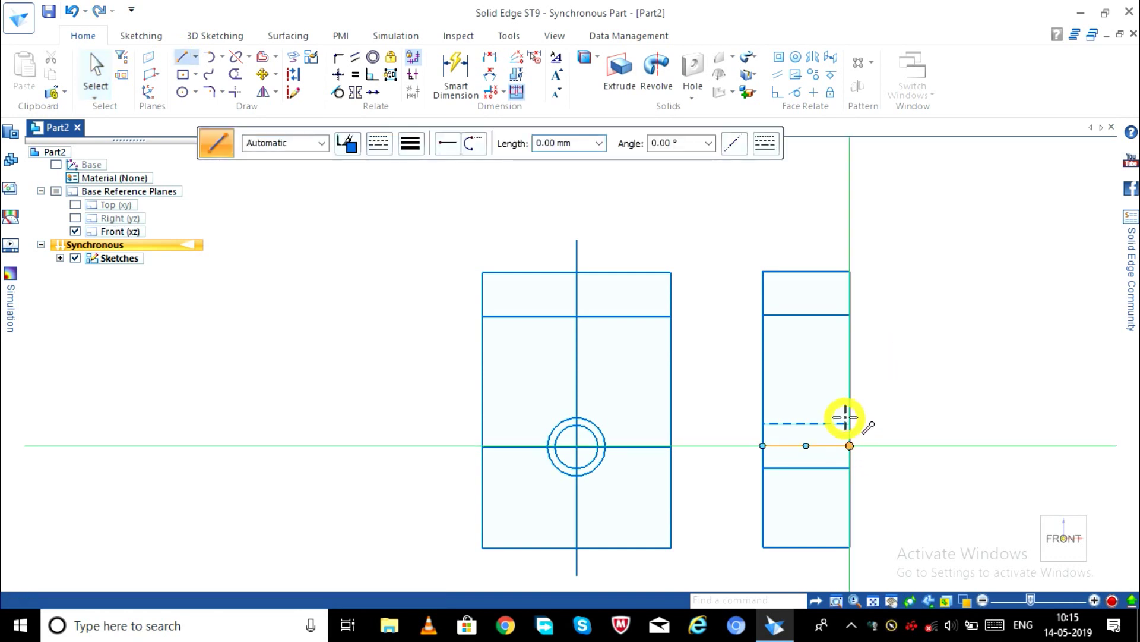
click(850, 446)
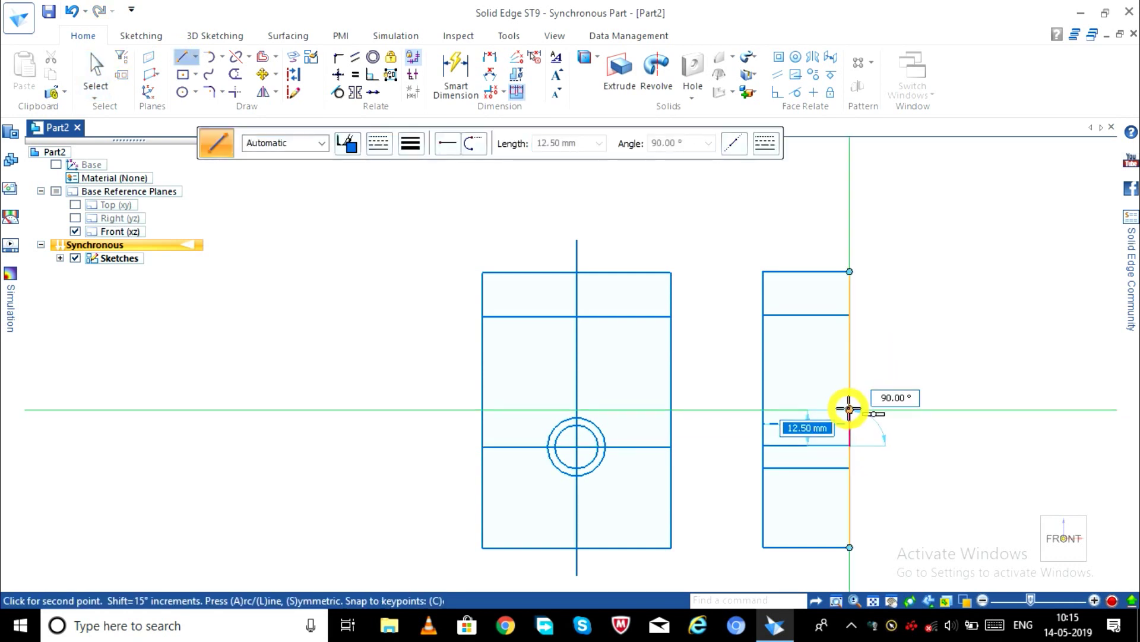
text(10)
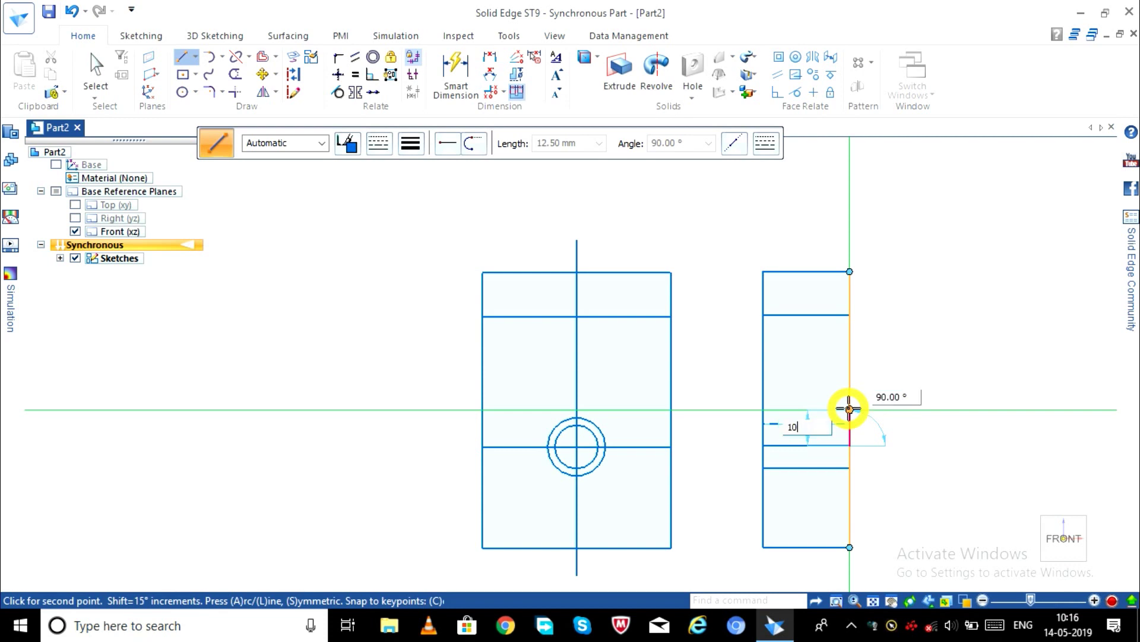
key(Tab)
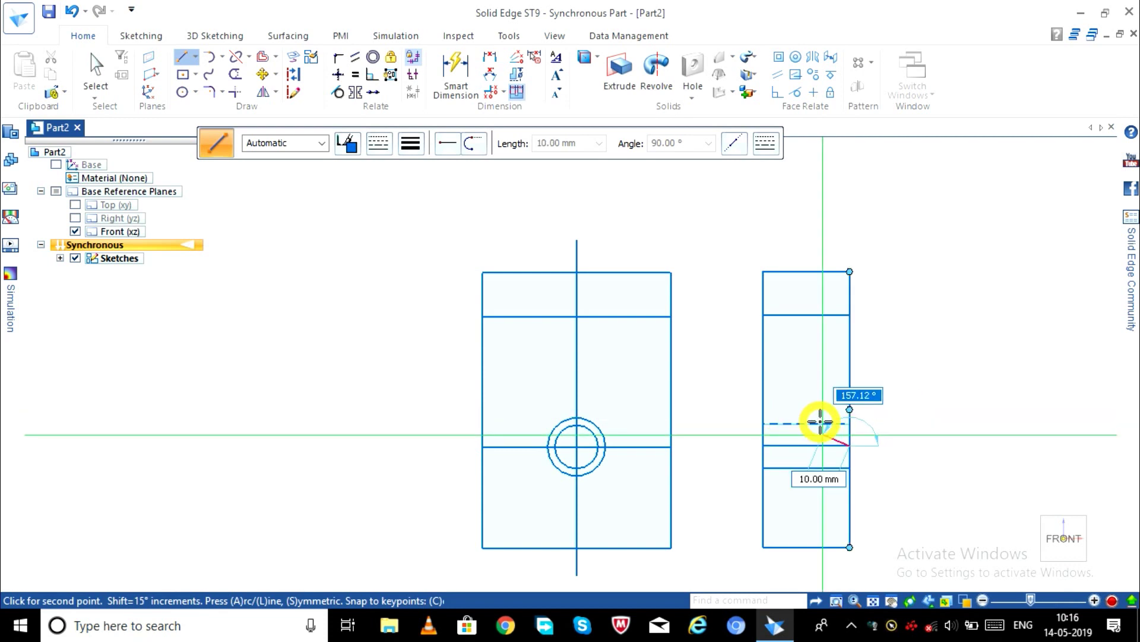
click(851, 410)
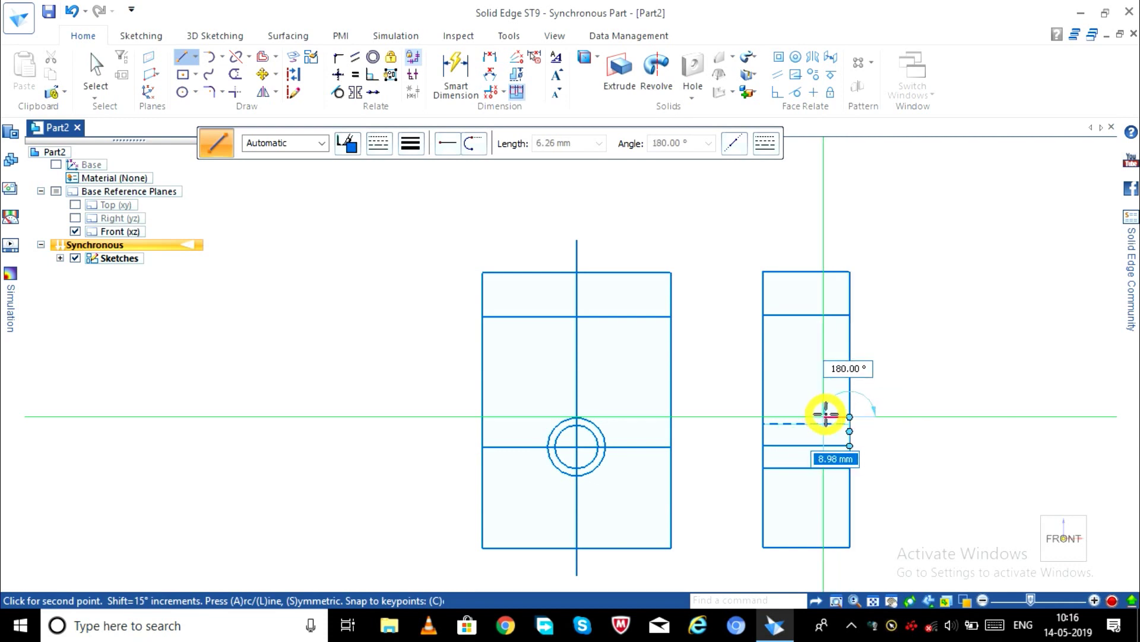
Step: Continue the outline with segments 12 mm left, 20 mm down and 12 mm right
text(12)
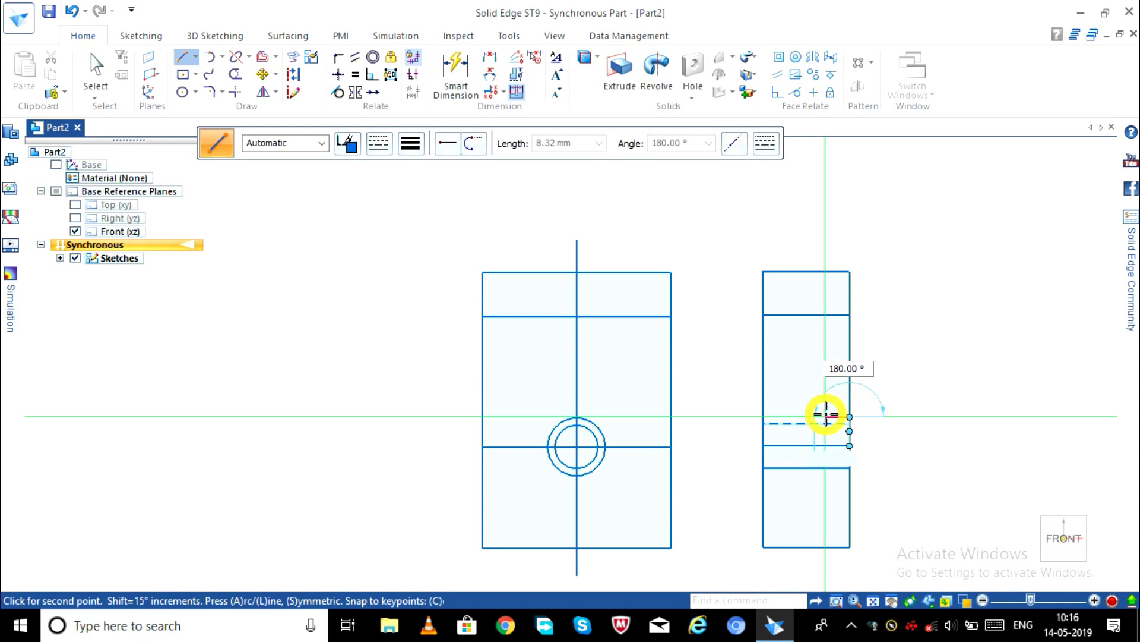
key(Tab)
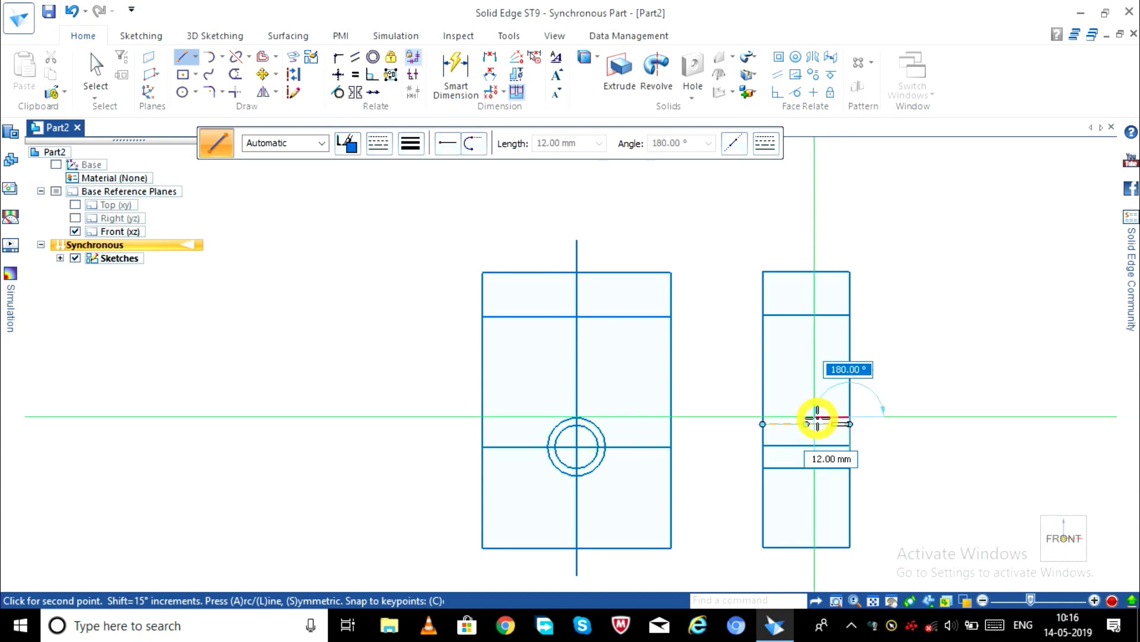
click(815, 417)
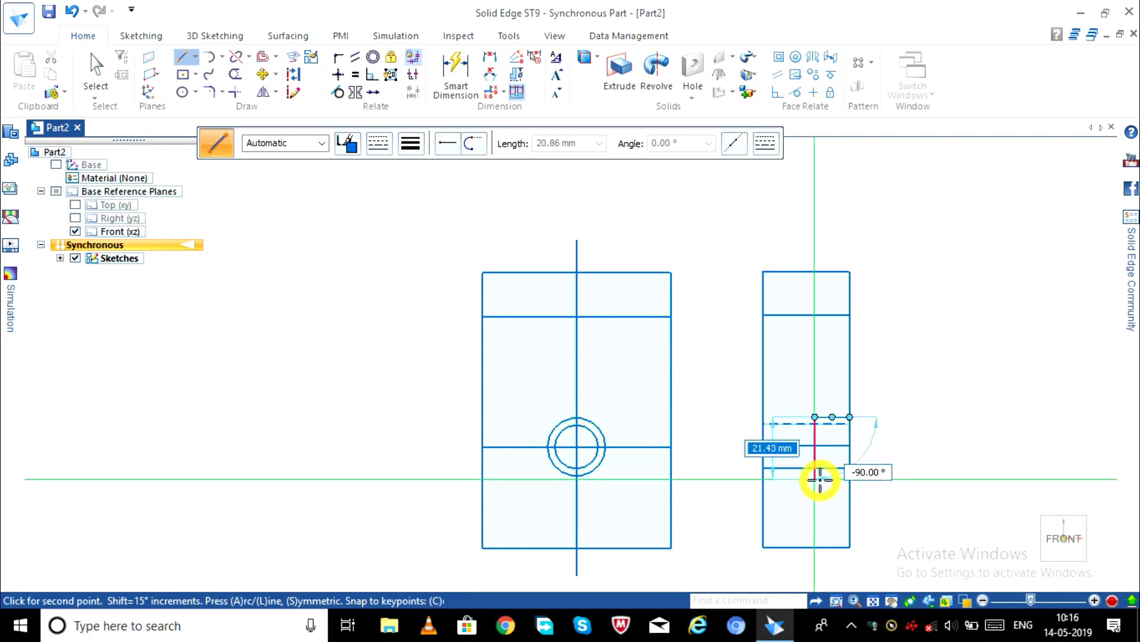
text(20)
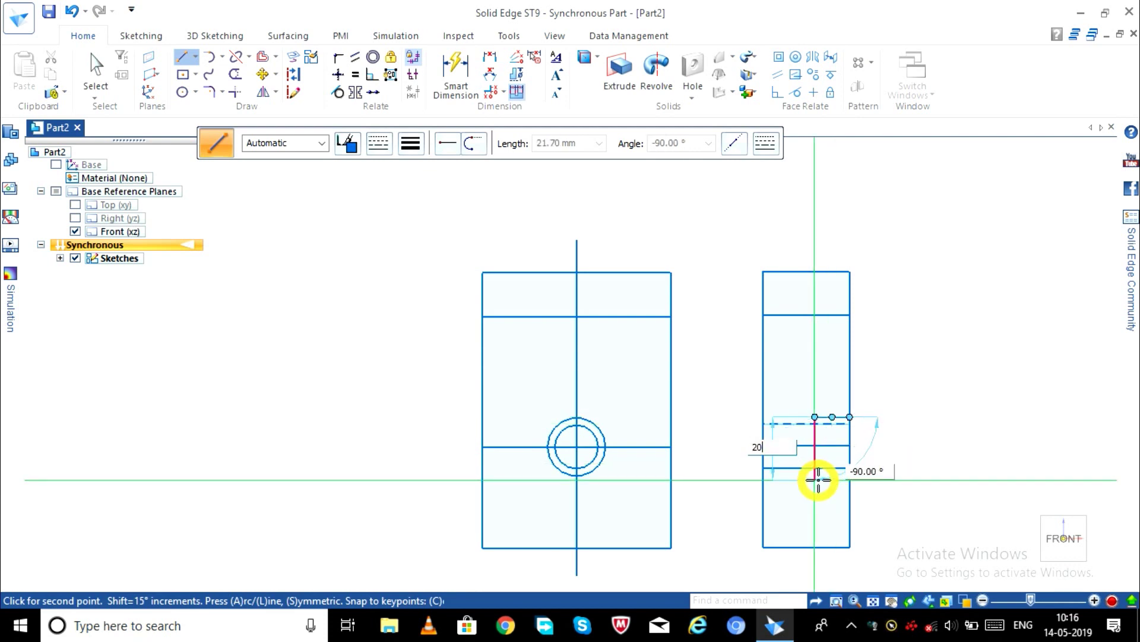
key(Return)
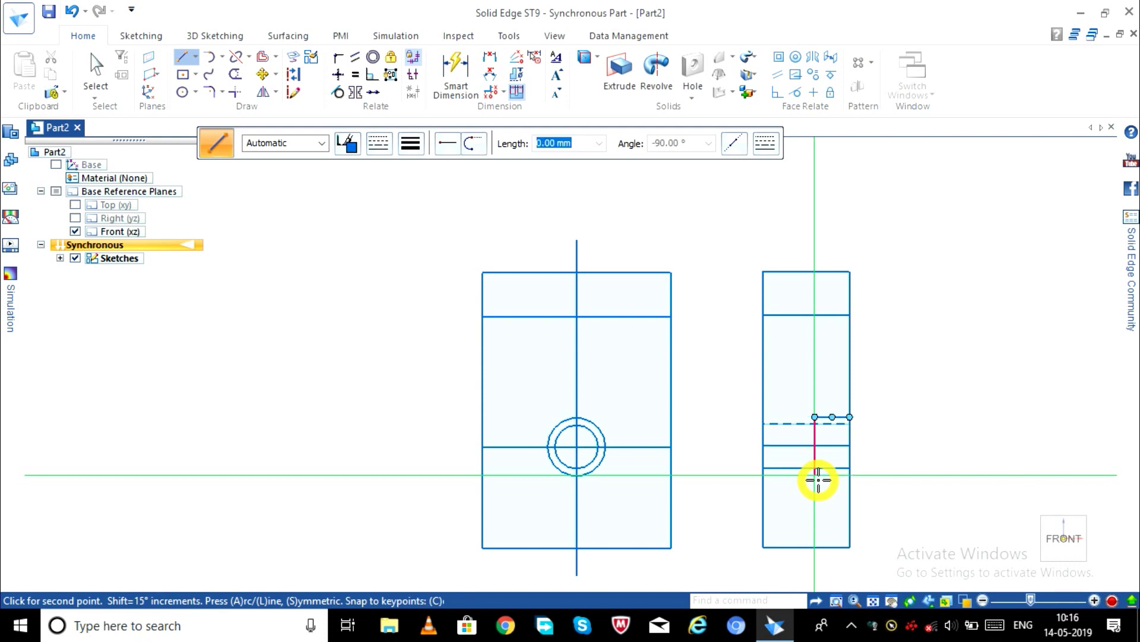
click(816, 478)
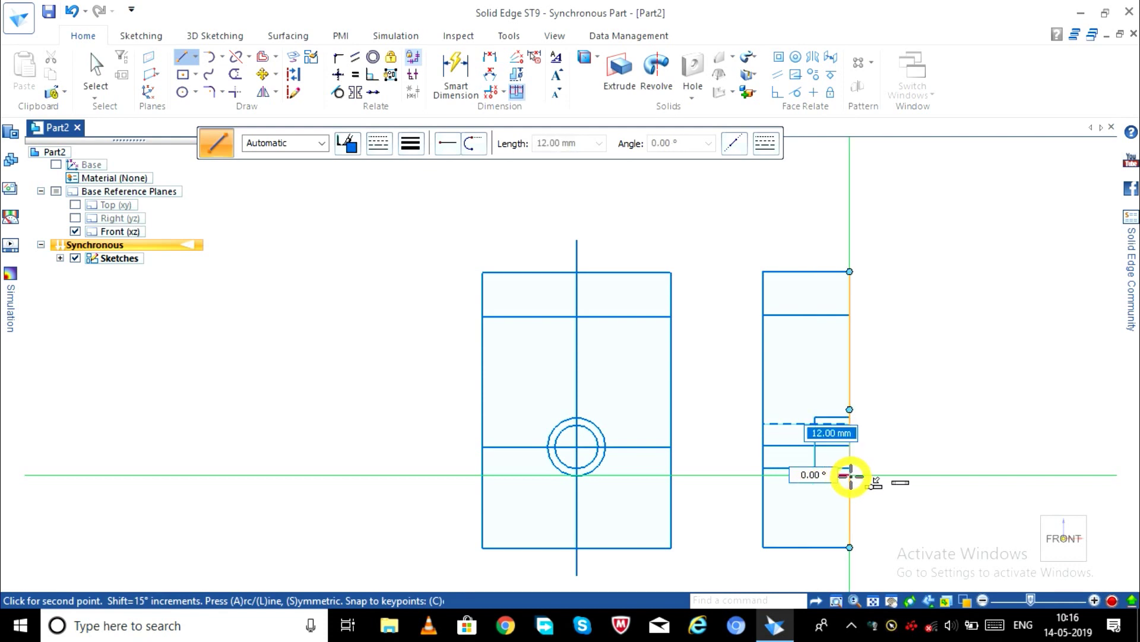
text(12)
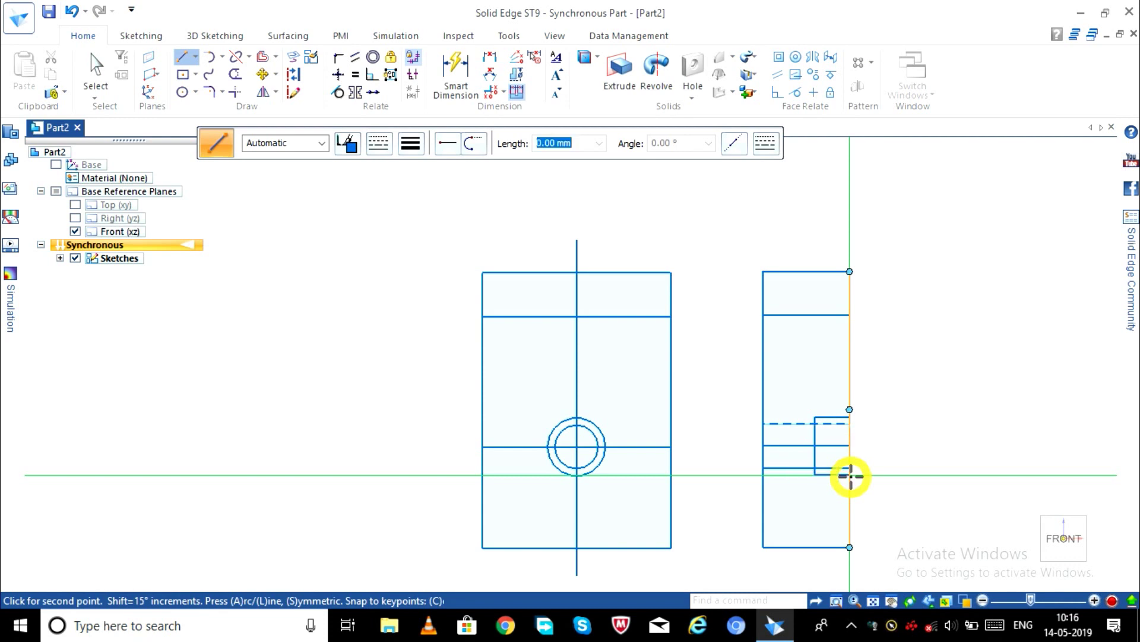
key(Return)
key(Escape)
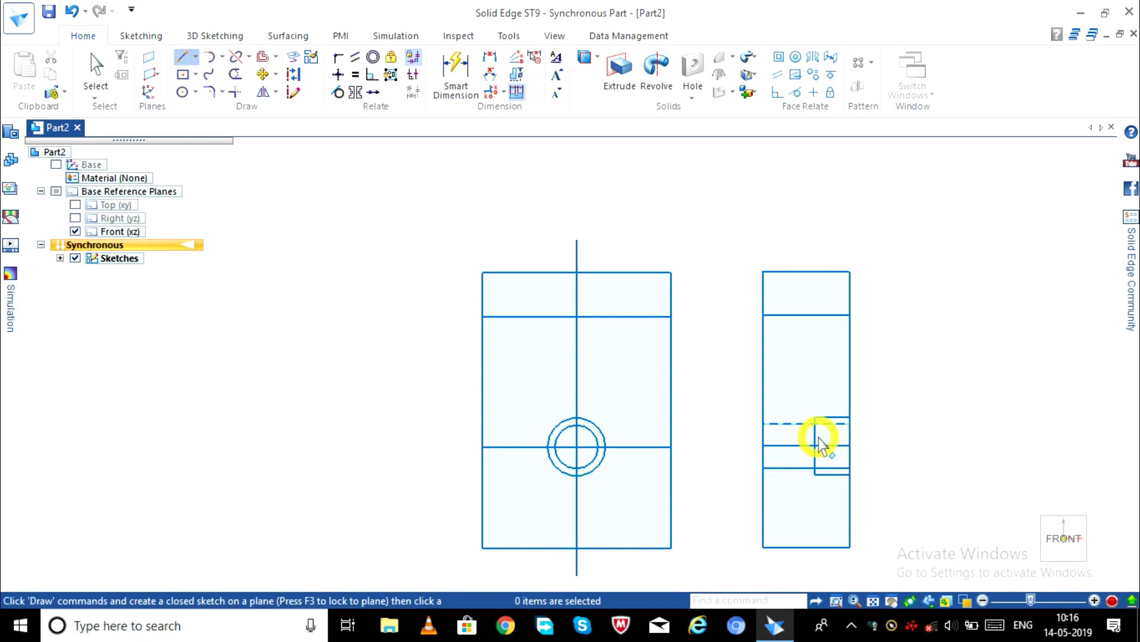
key(Escape)
Step: Change the small rectangle's edges to the dashed line style
click(816, 442)
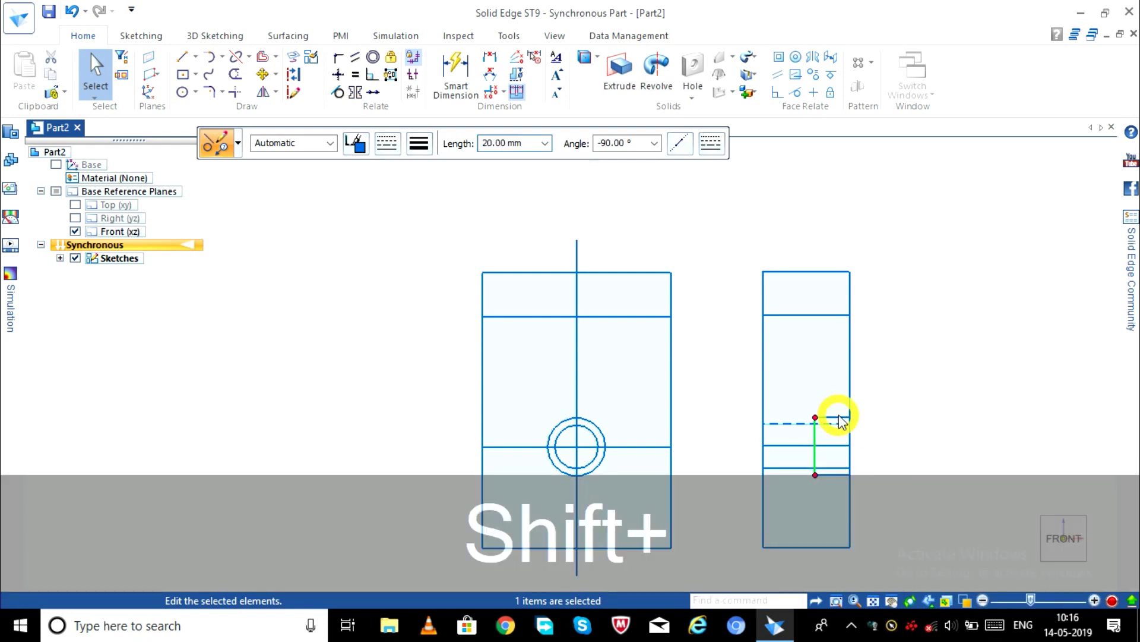
shift+click(831, 473)
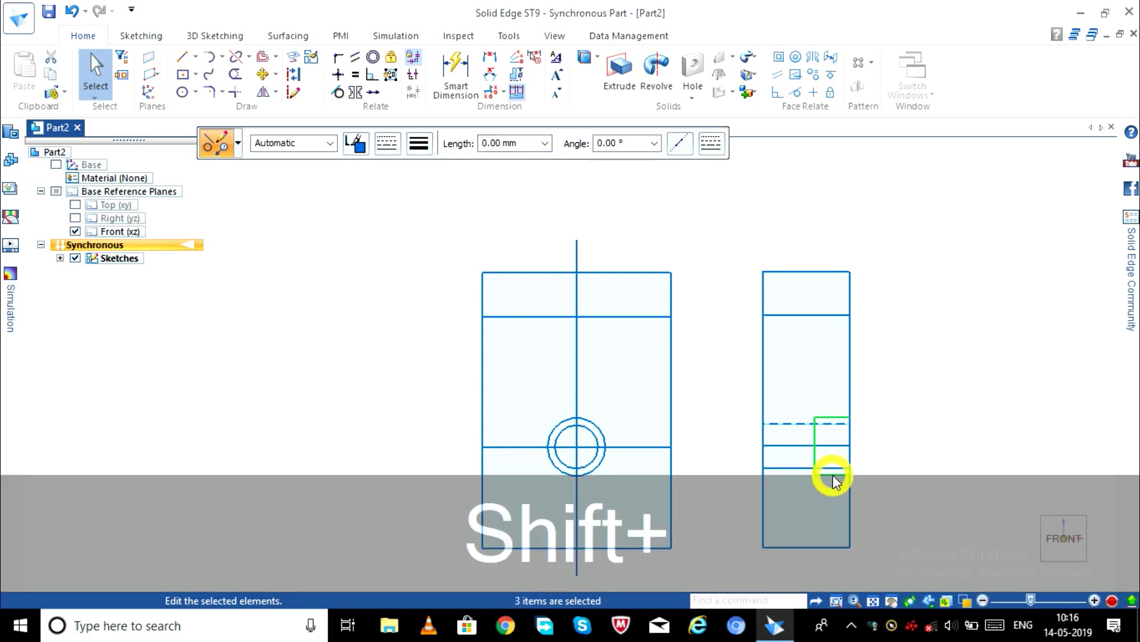
click(385, 143)
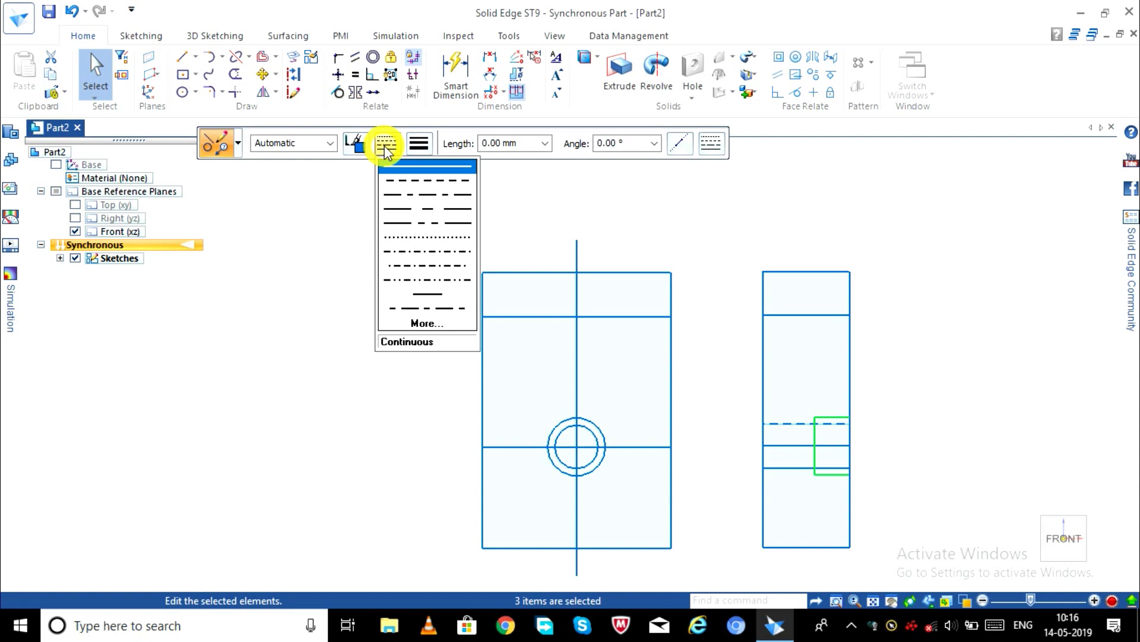
click(423, 178)
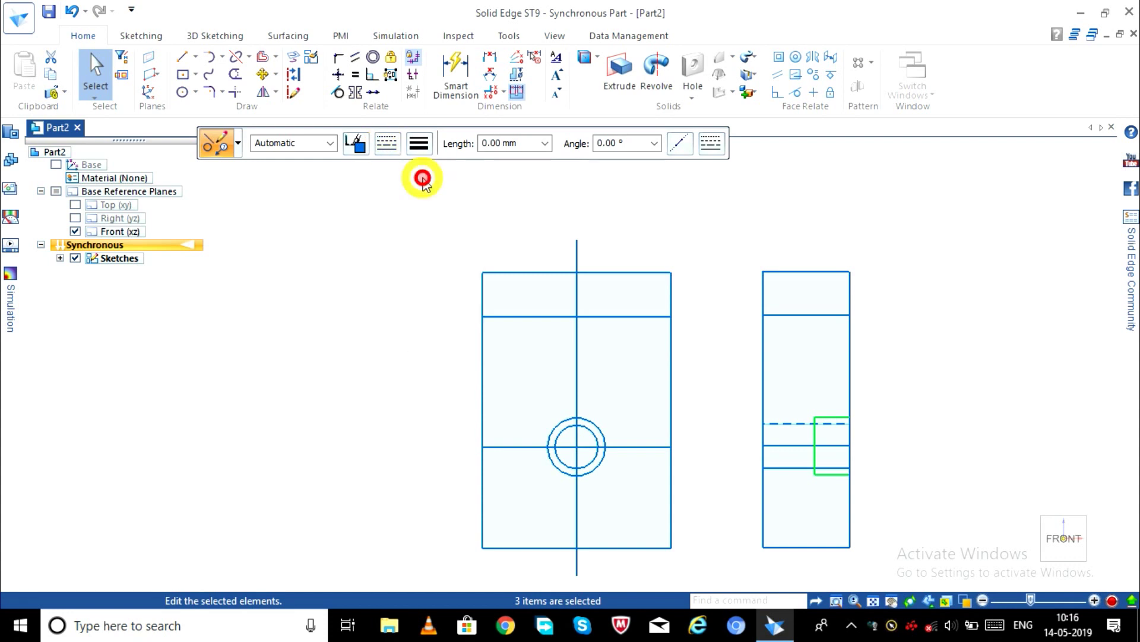
click(370, 324)
Step: Make the lower horizontal line in the right view dashed
click(799, 468)
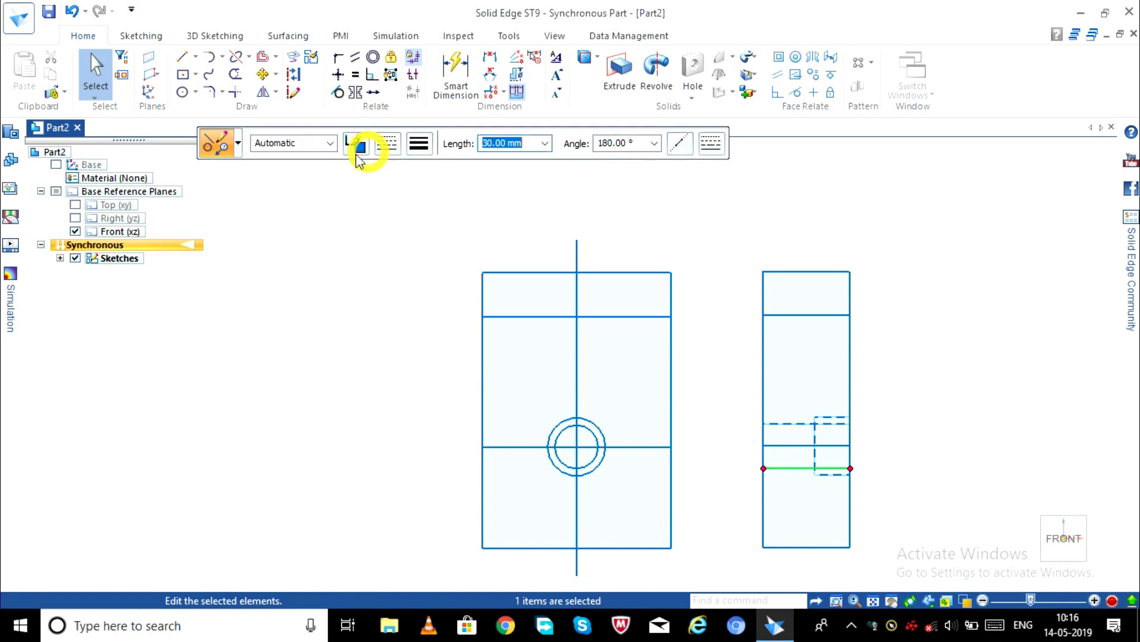
click(387, 142)
click(404, 179)
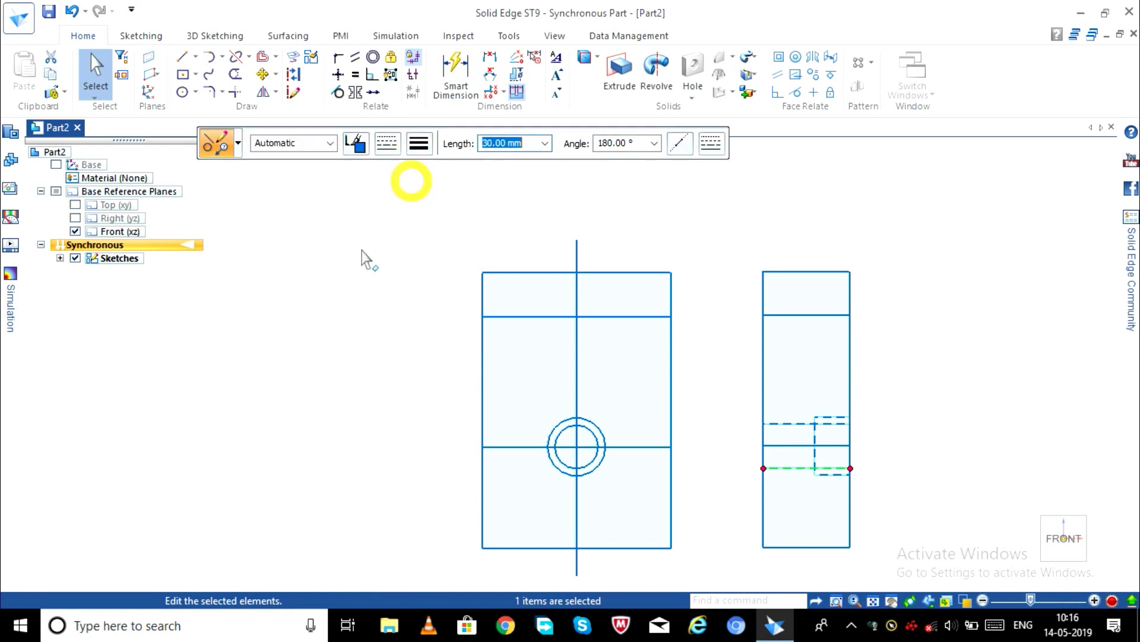
click(291, 322)
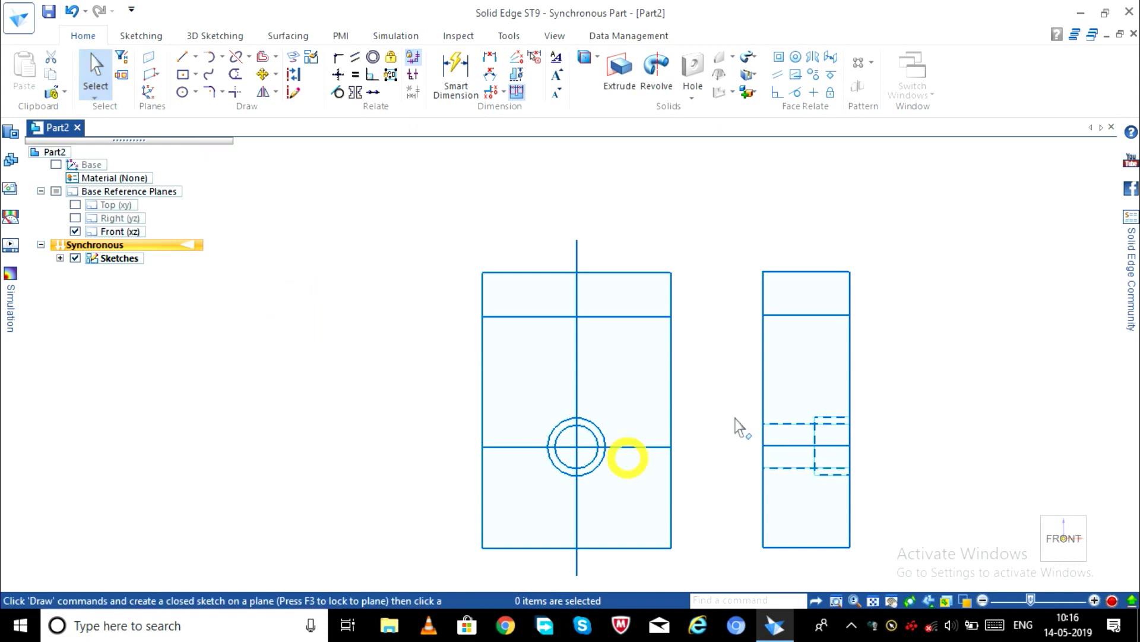
scroll(858, 537, up, 3)
scroll(828, 529, up, 2)
scroll(826, 528, up, 2)
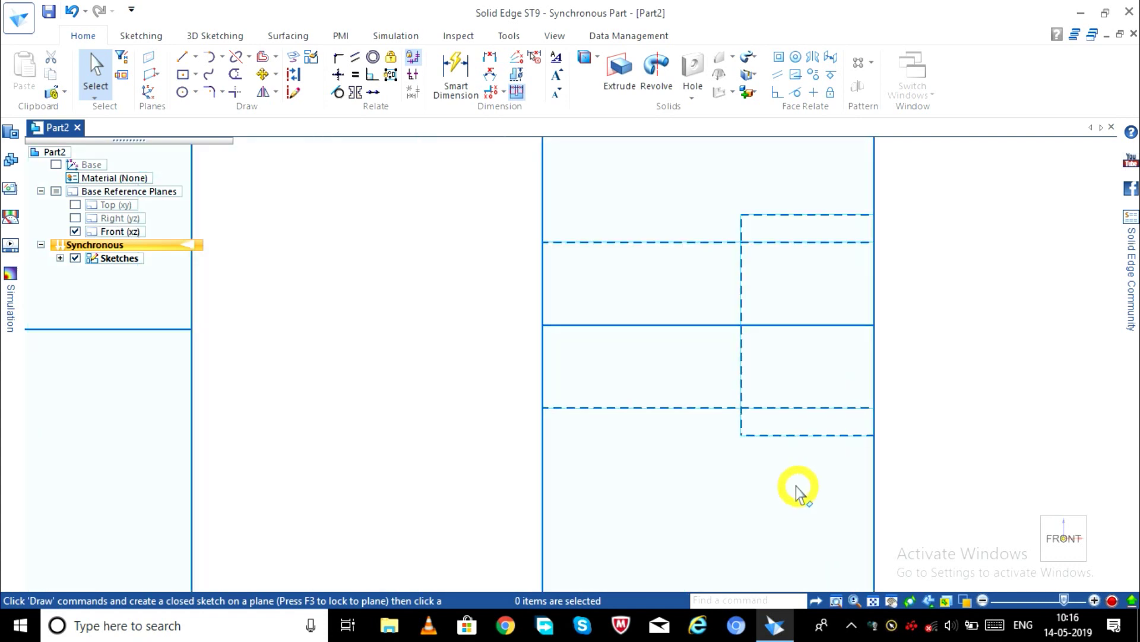
scroll(777, 485, up, 2)
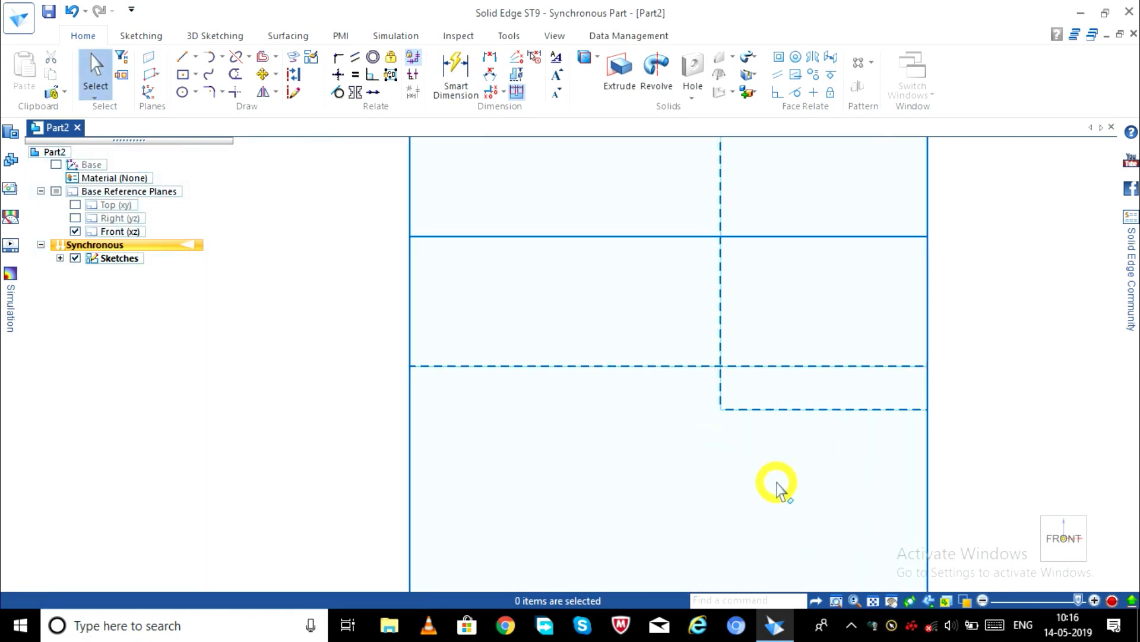
Step: Restore the accidentally deleted bottom dashed edge and zoom out to both views
click(777, 410)
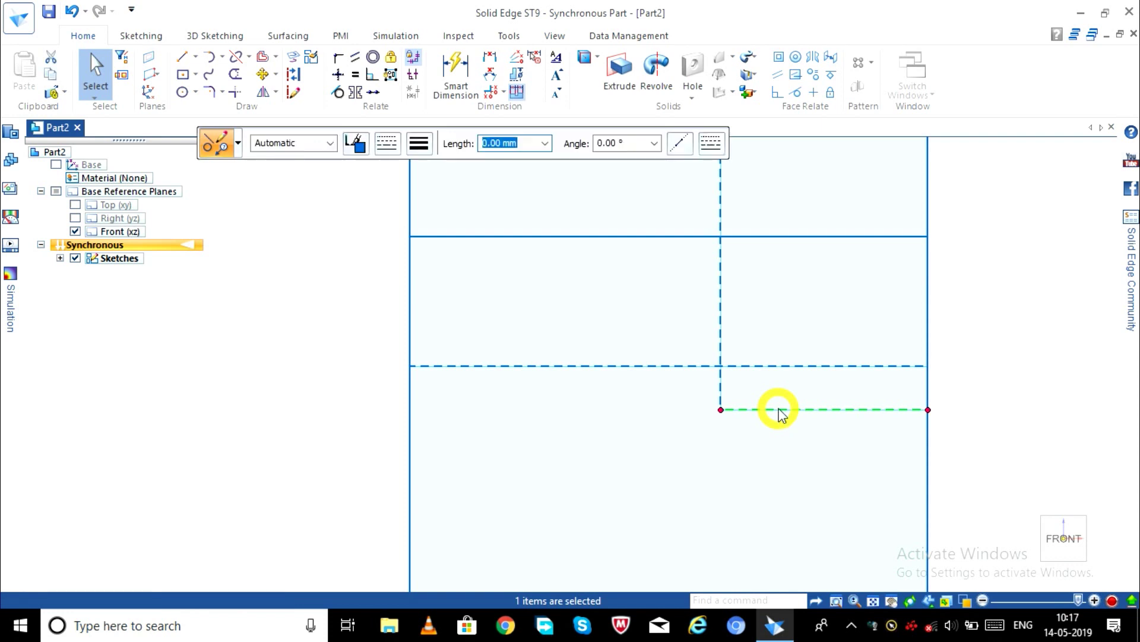
key(Delete)
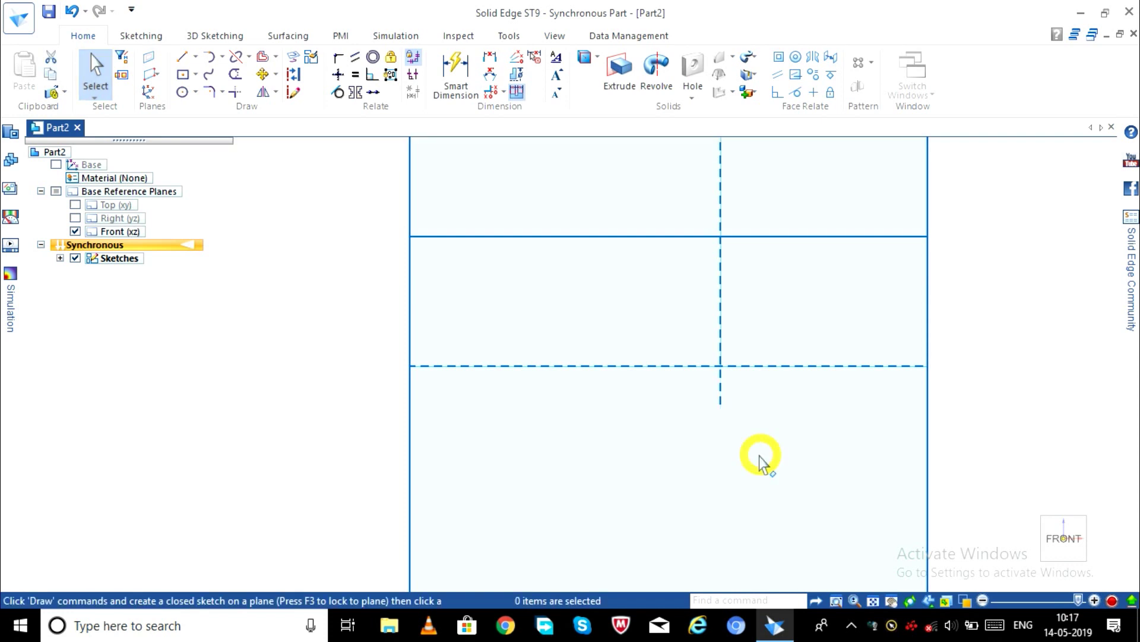
key(ctrl+z)
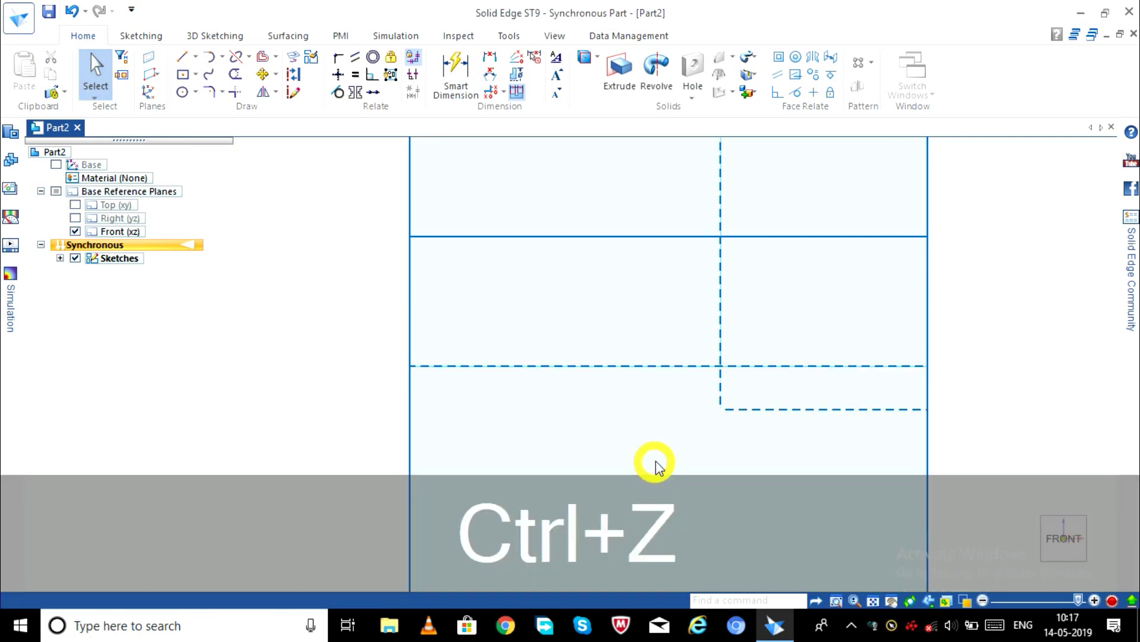
scroll(656, 466, down, 3)
scroll(654, 461, down, 3)
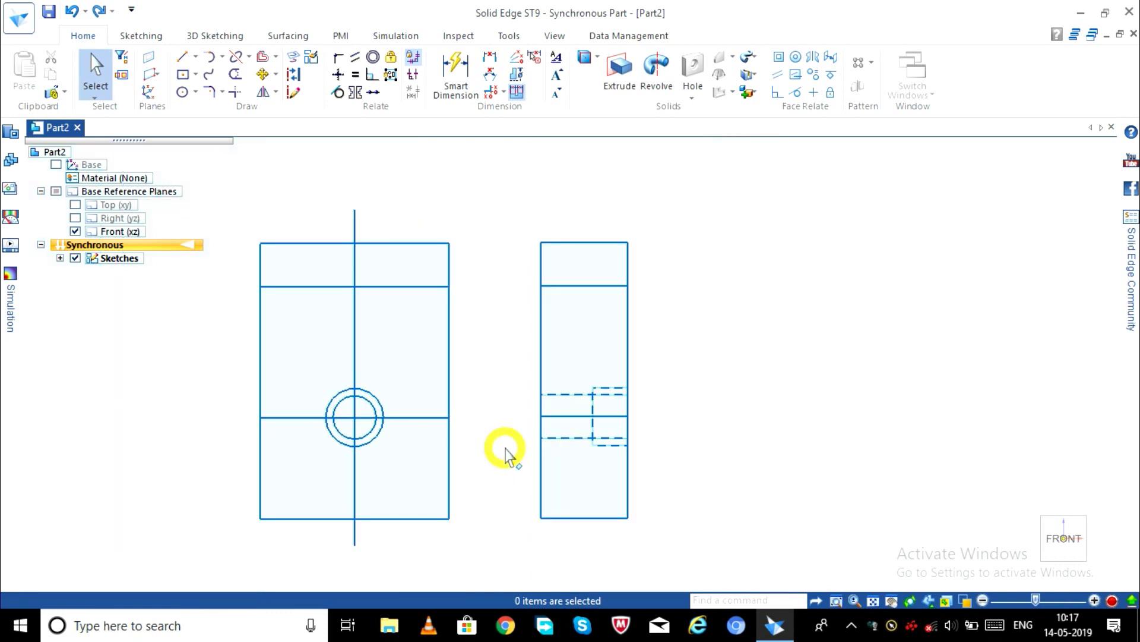
scroll(505, 455, down, 1)
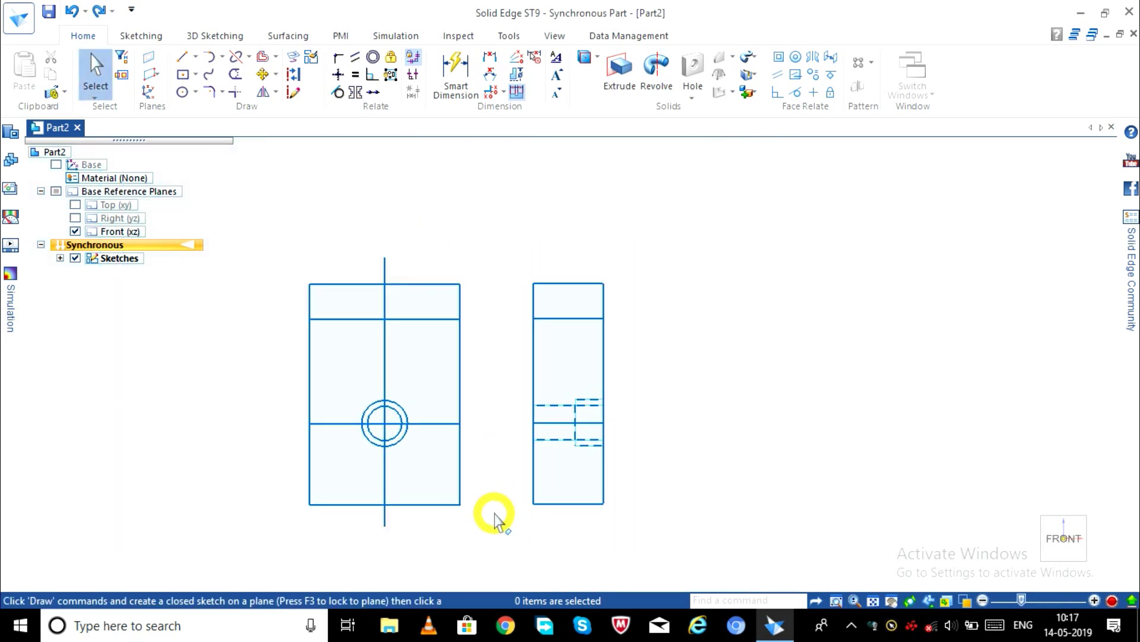
Step: Offset the front view's upper horizontal line 5 mm above and 5 mm below
click(356, 315)
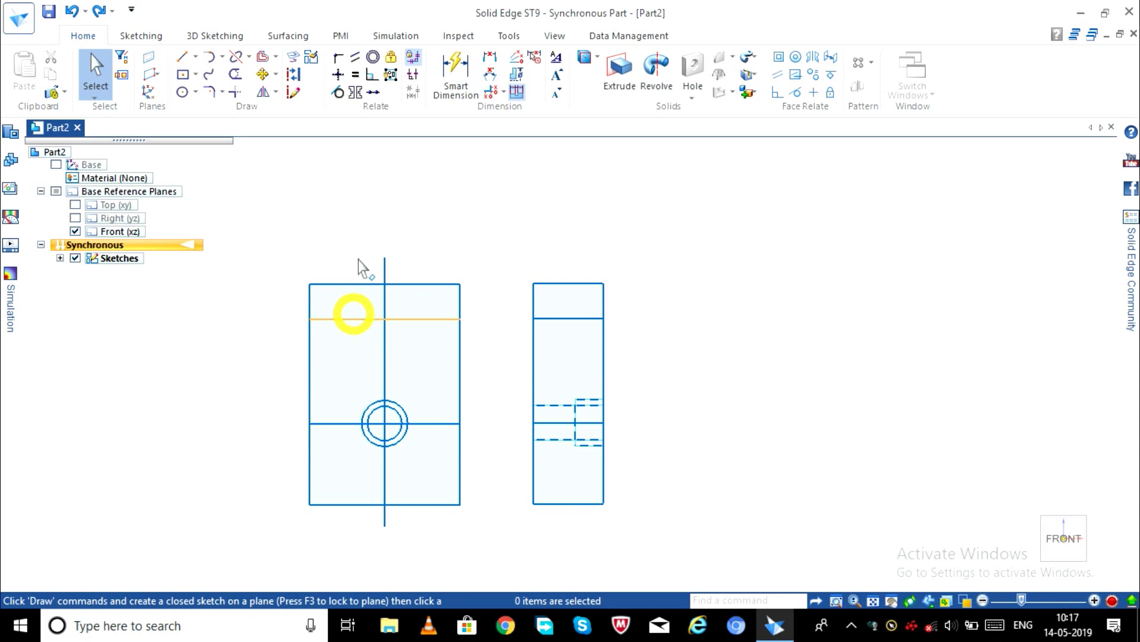
click(263, 57)
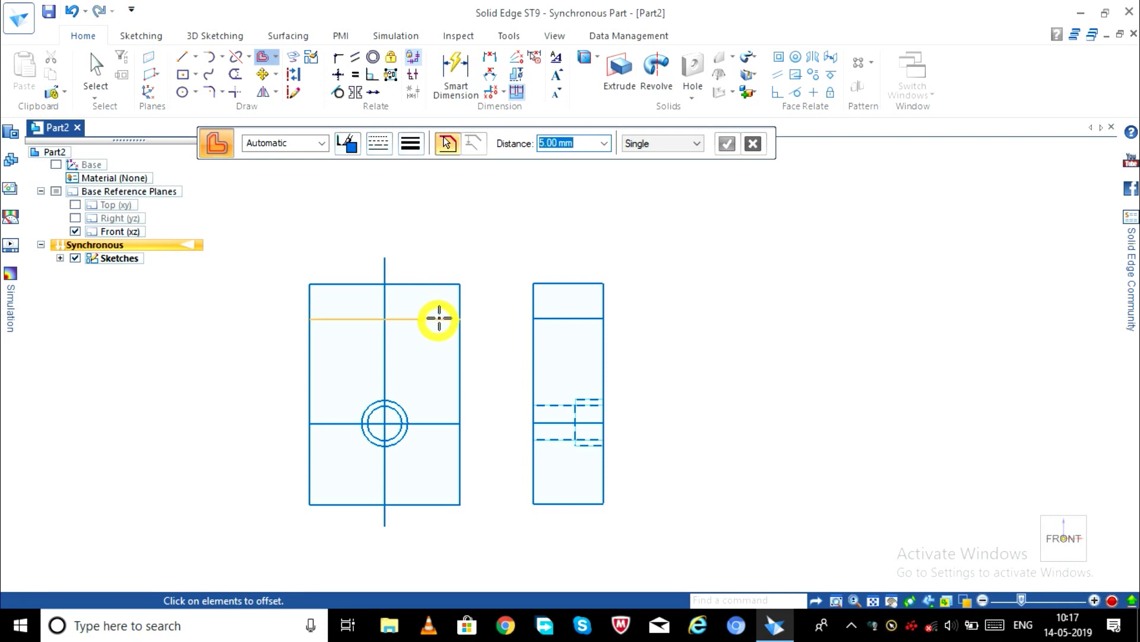
click(434, 320)
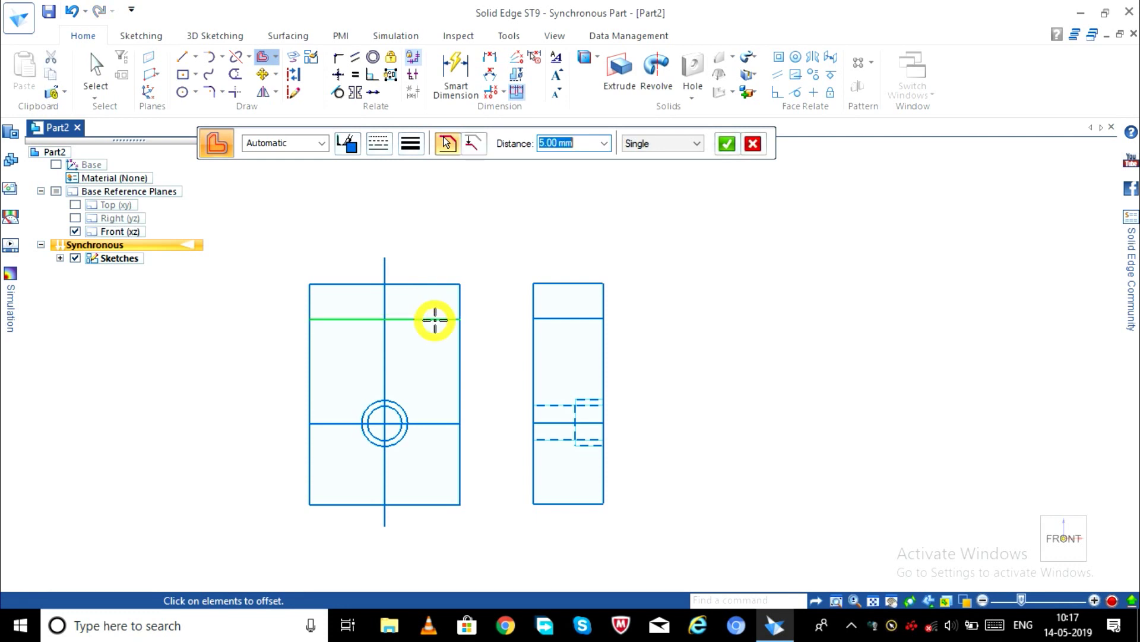
right_click(436, 319)
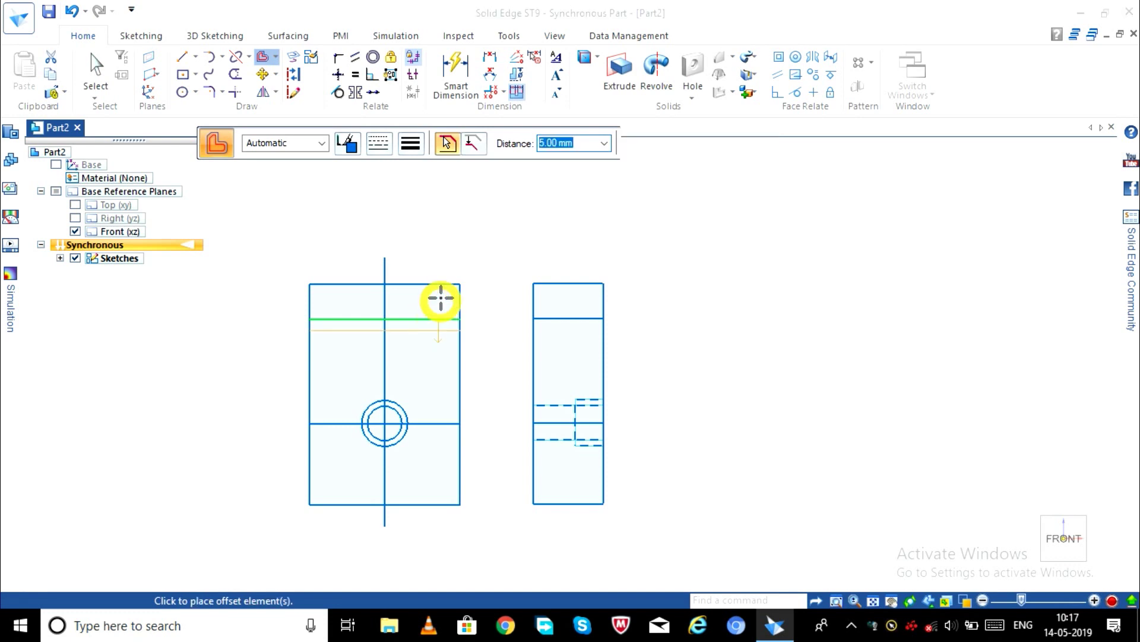
click(446, 363)
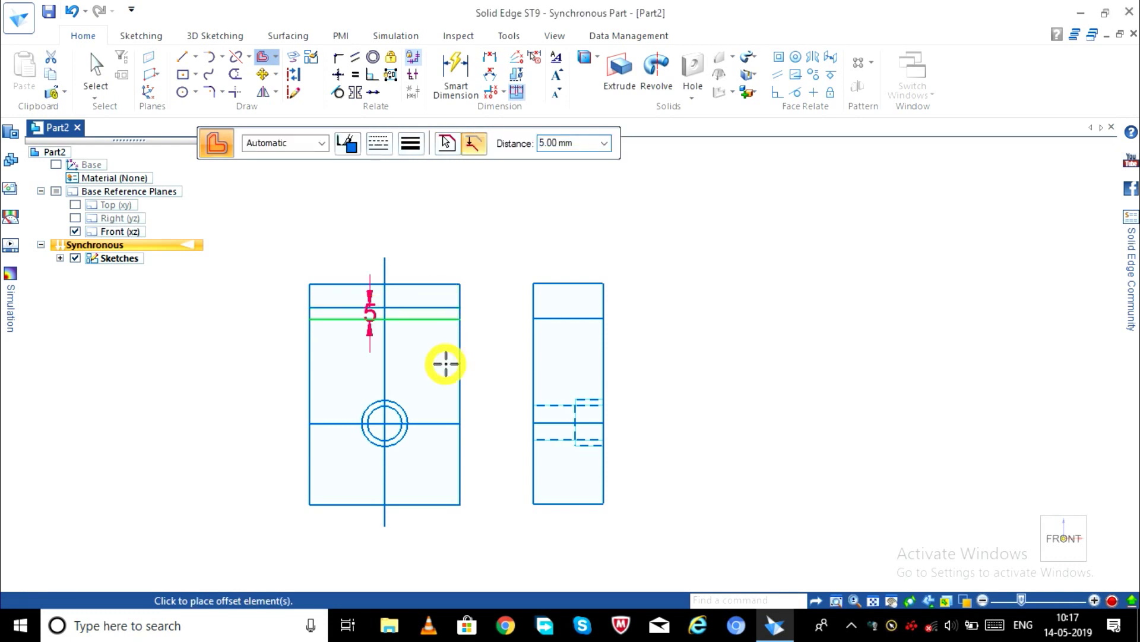
click(445, 364)
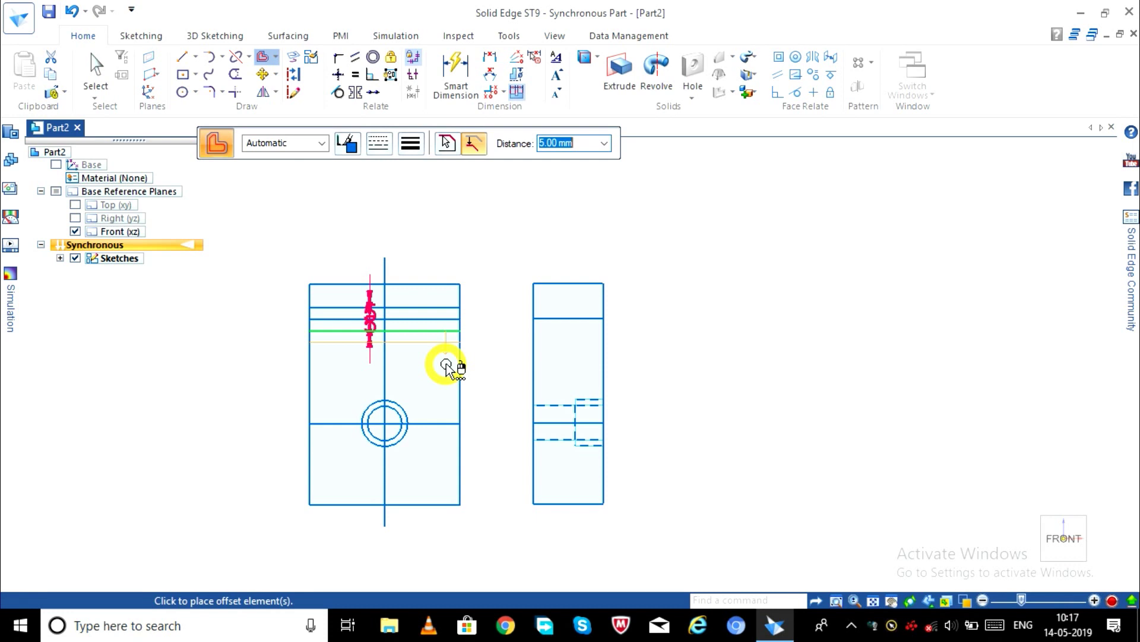
key(Escape)
Step: Check the original line and the 5 mm offset dimension, then clear the selection
click(434, 320)
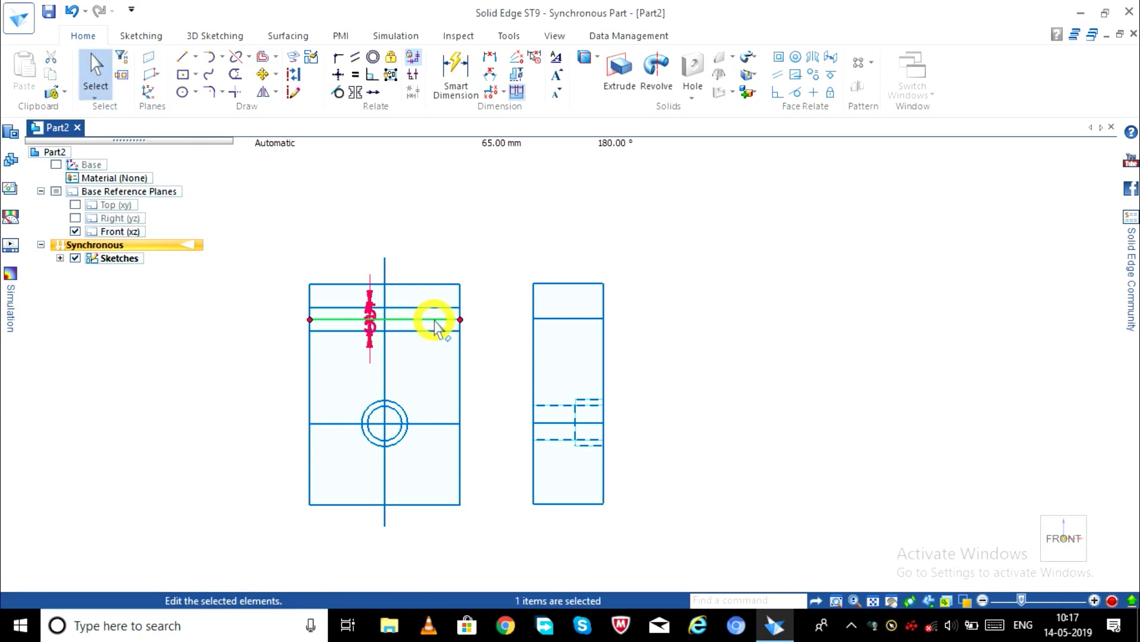
key(Escape)
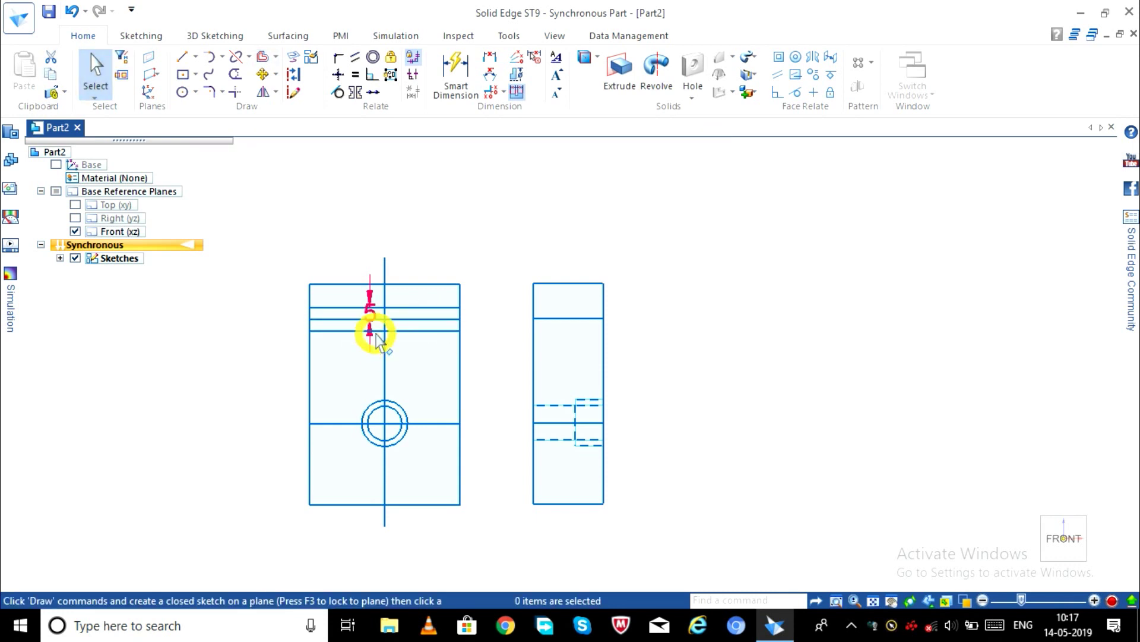
click(369, 329)
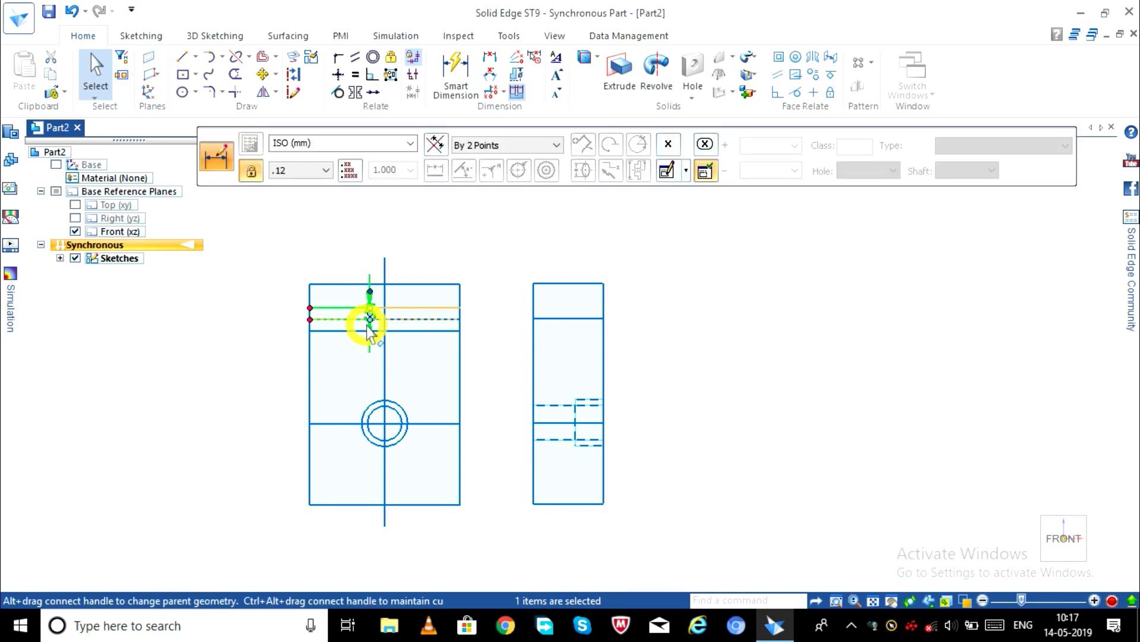
click(367, 324)
key(Escape)
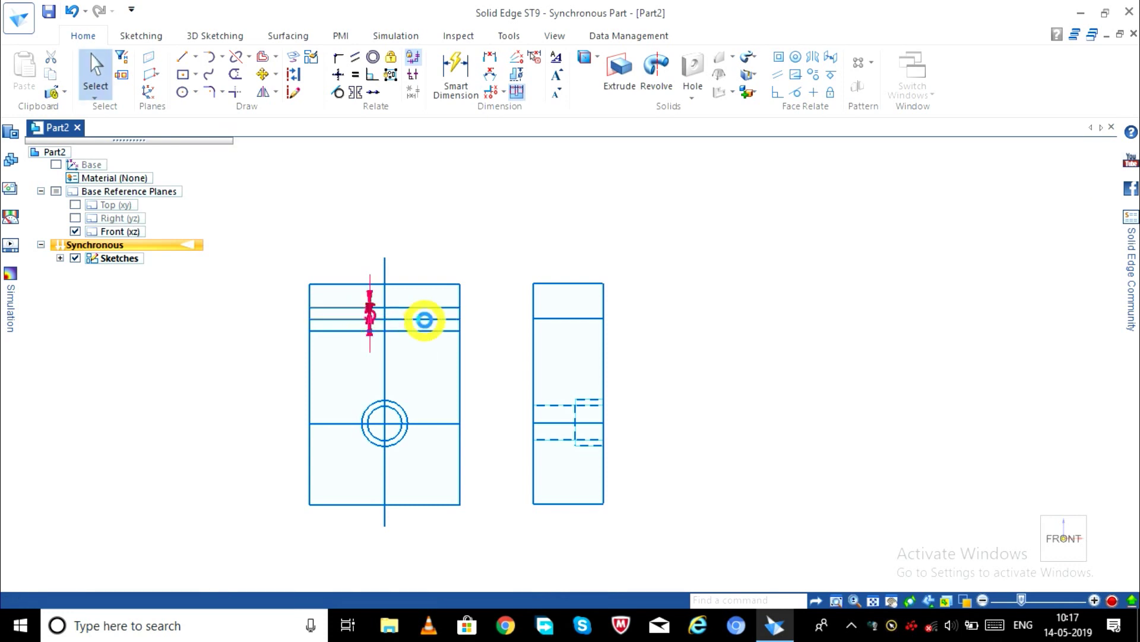
key(Escape)
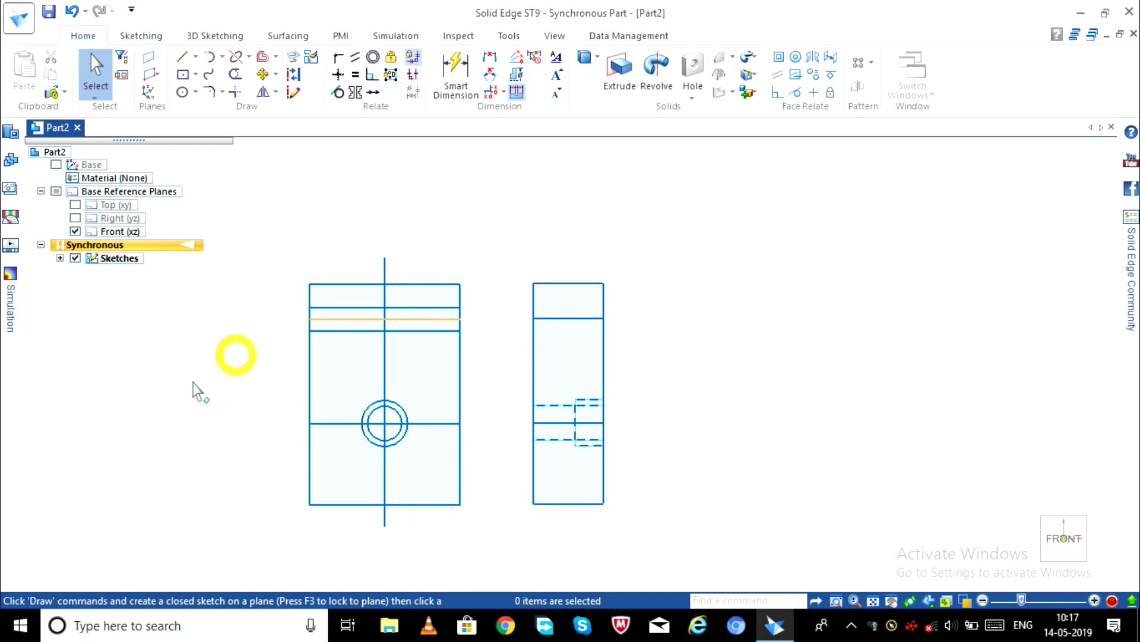
Step: Switch the upper and lower 5 mm offset lines in the front view to the dashed line type
scroll(180, 437, up, 1)
click(390, 277)
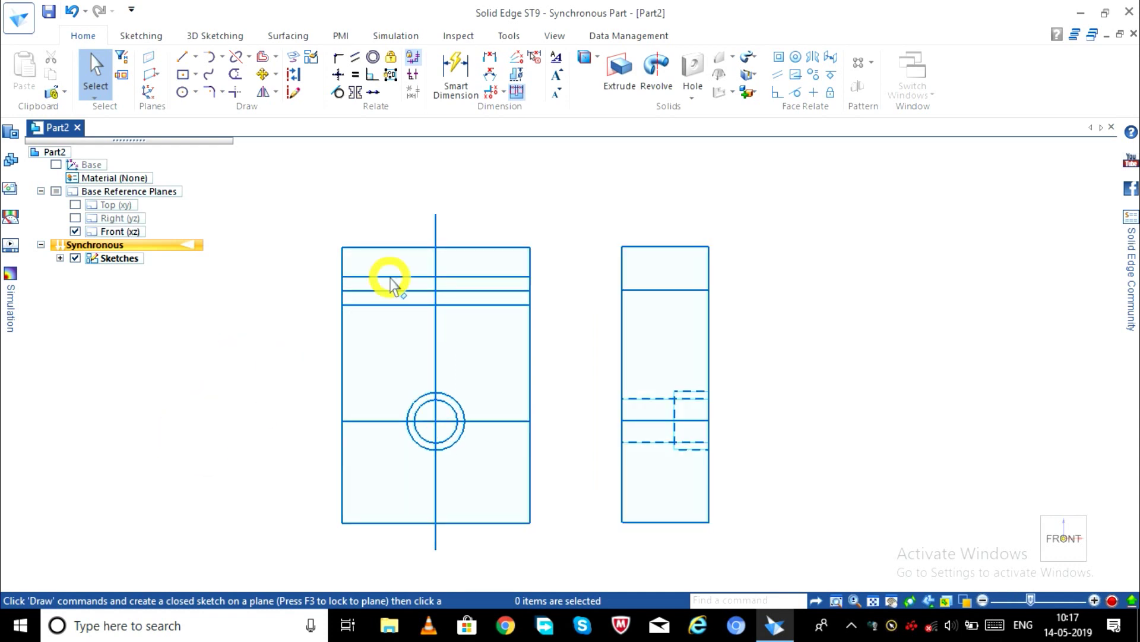
shift+click(404, 305)
click(387, 144)
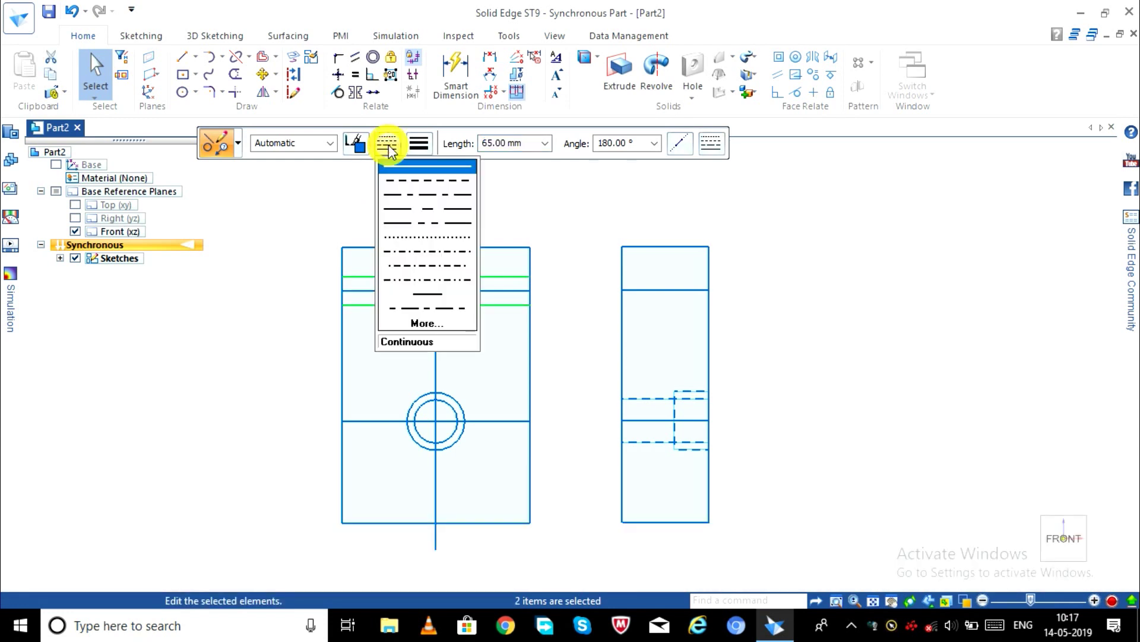
click(416, 180)
click(267, 331)
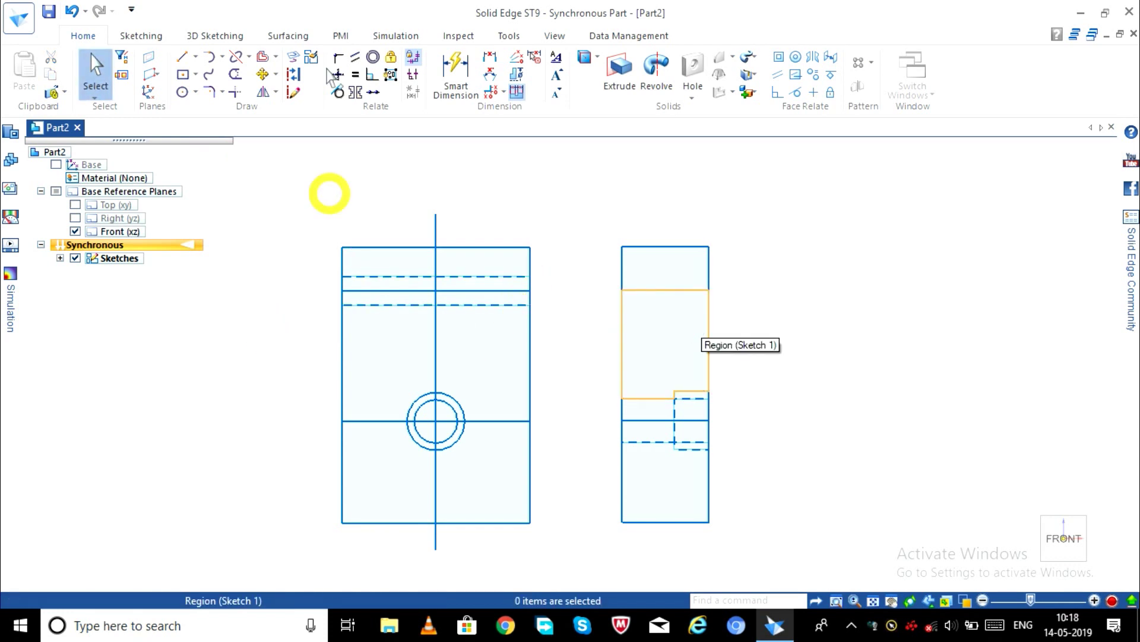
Step: Draw a vertical line through the side view's middle, from above its top to below its bottom
click(180, 57)
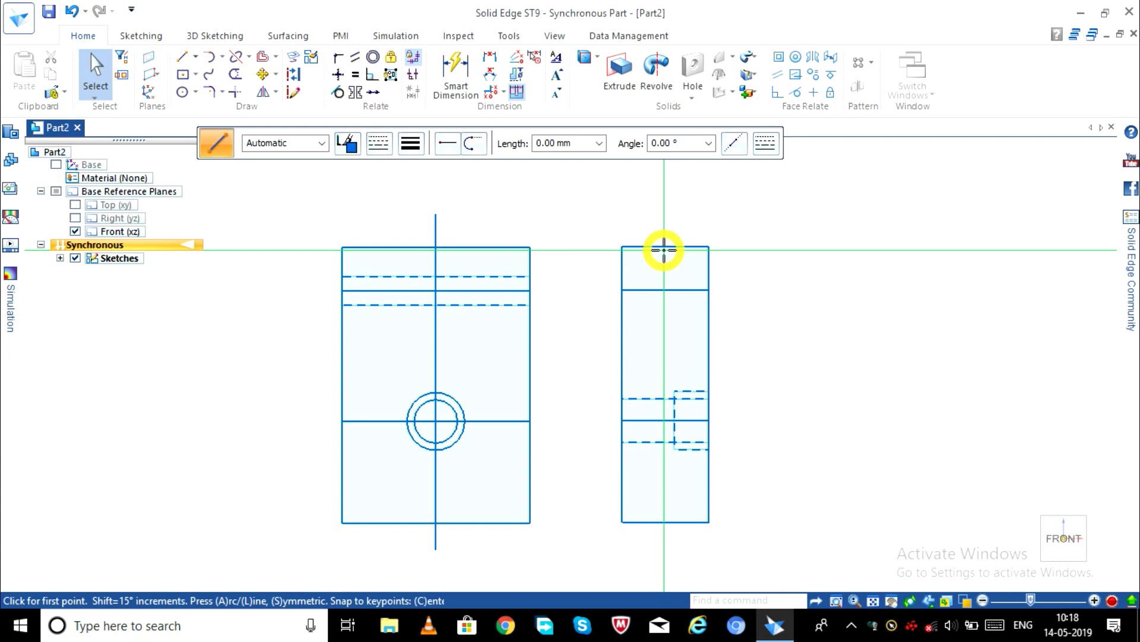
click(667, 215)
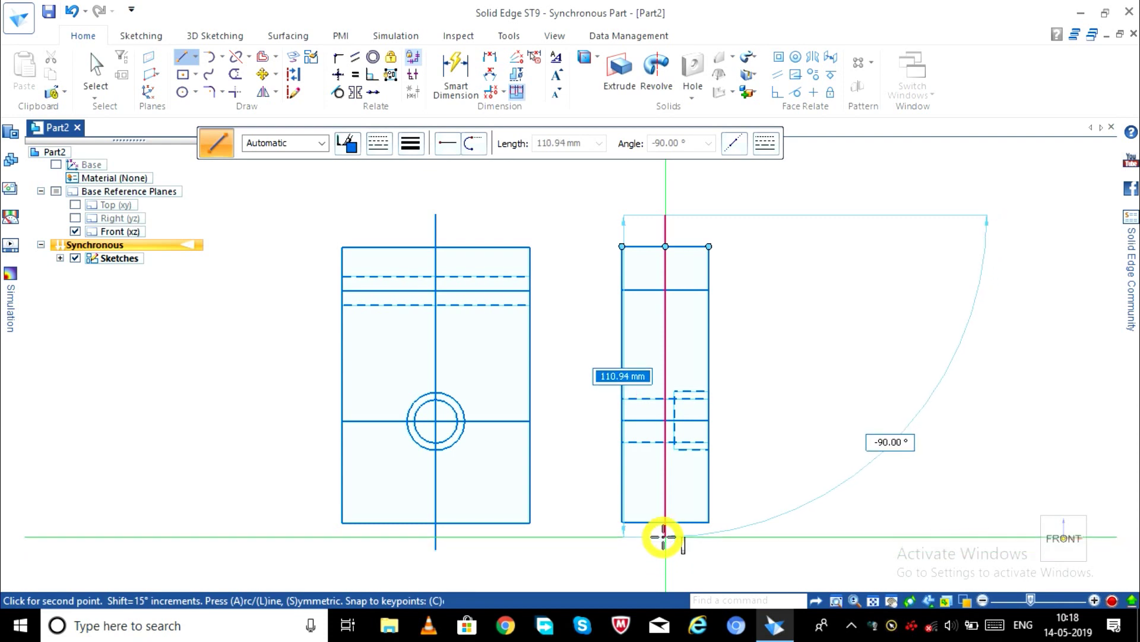
click(664, 536)
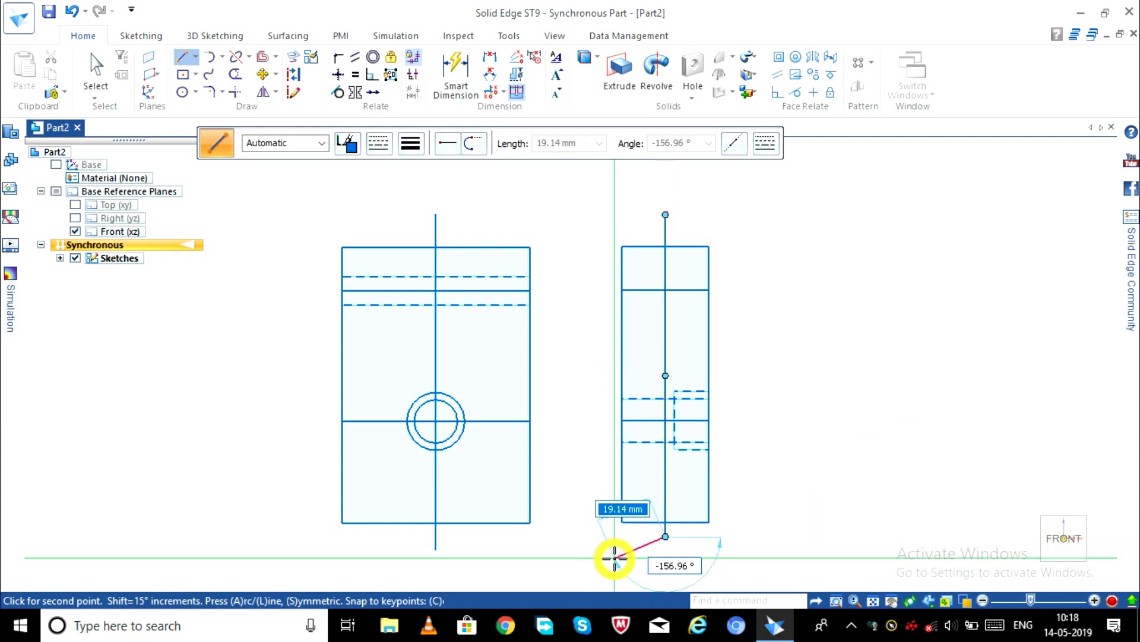
right_click(616, 555)
key(Escape)
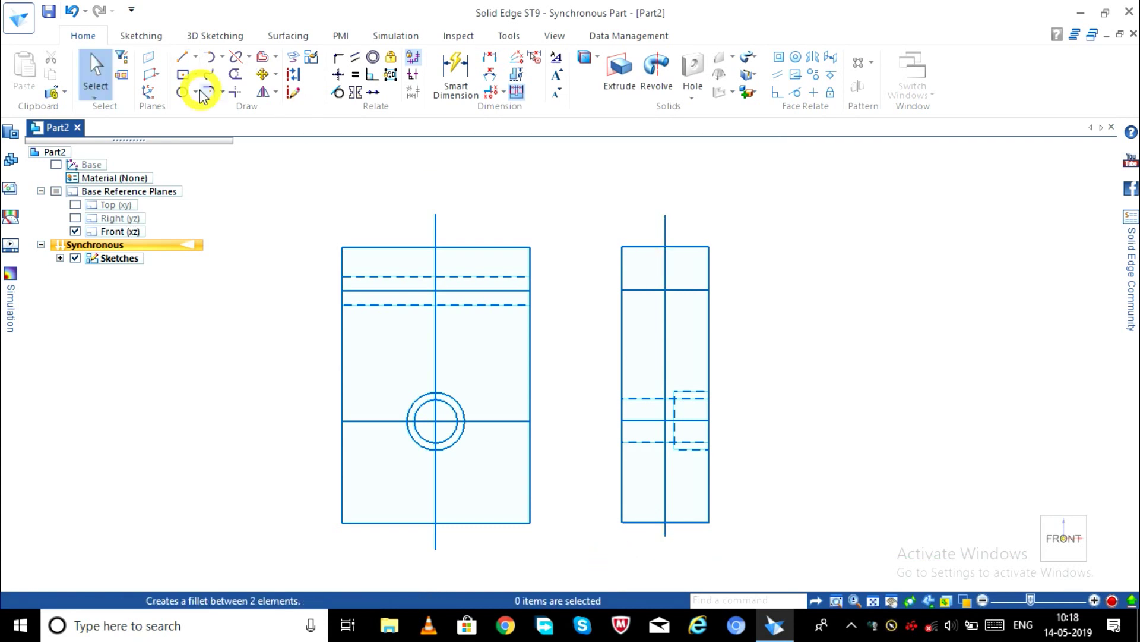
Step: Place a 10 mm diameter circle where the side view's centerline crosses the upper horizontal line
click(183, 91)
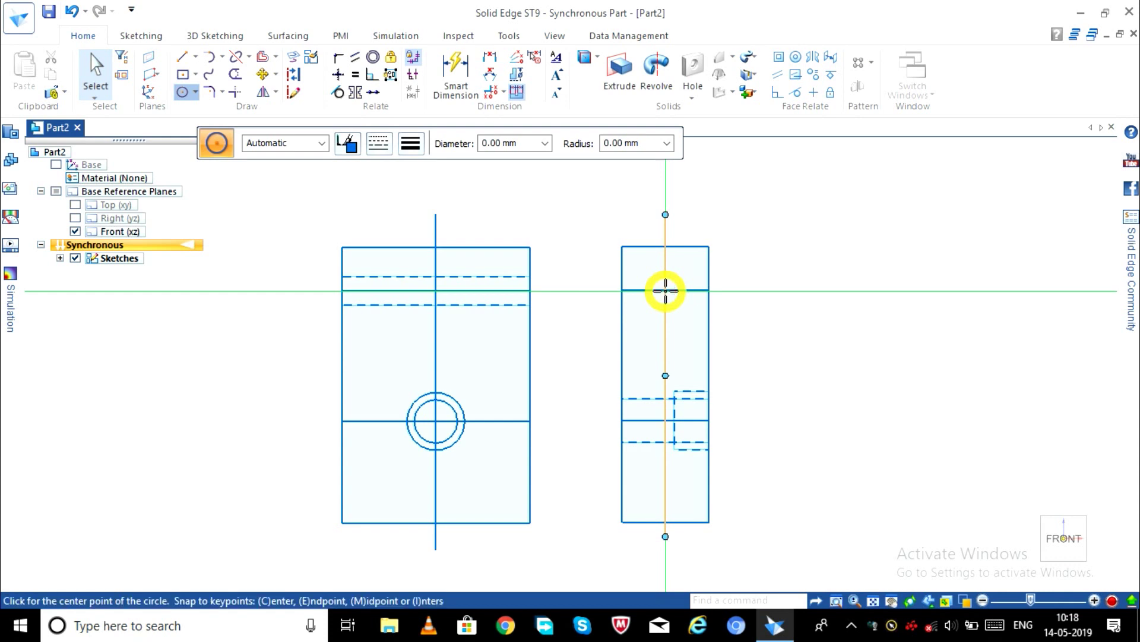
click(665, 291)
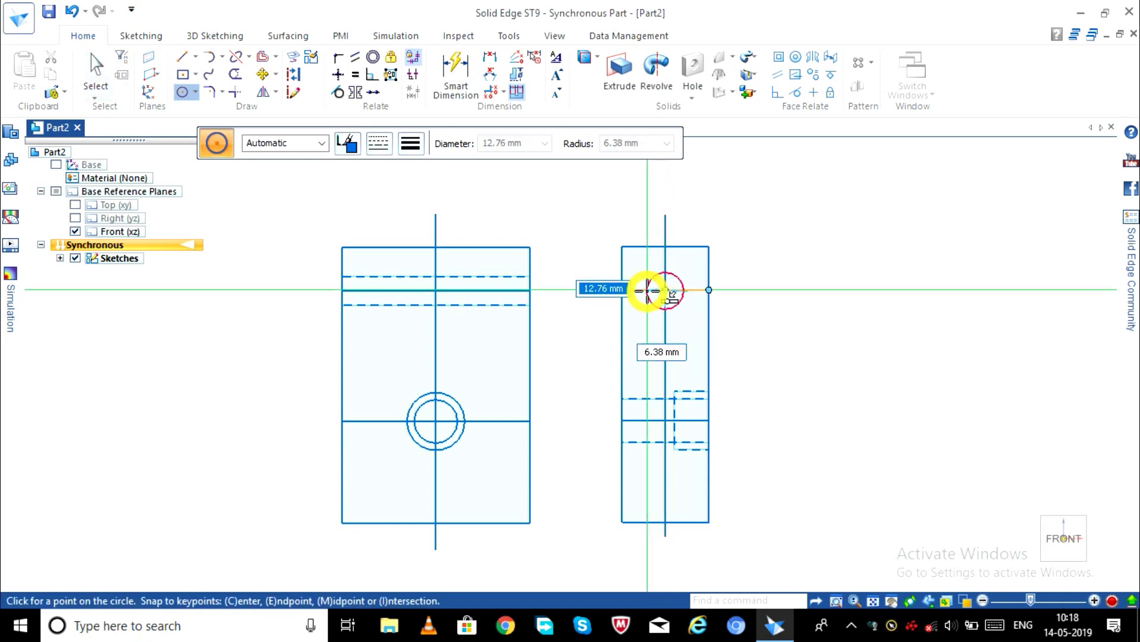
text(10)
key(Return)
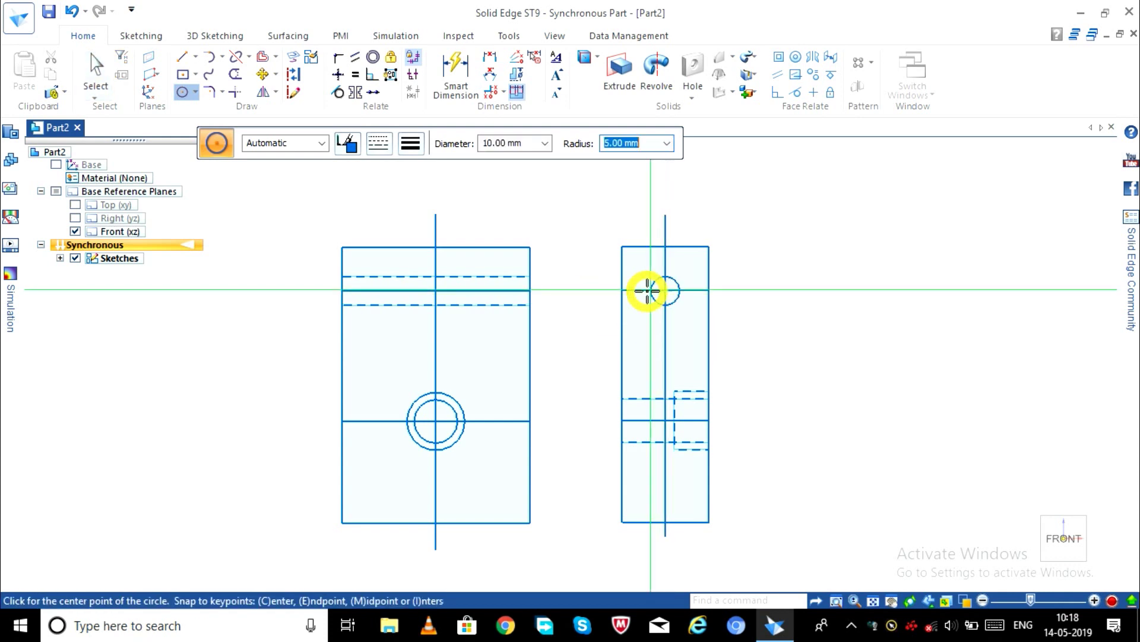
key(Escape)
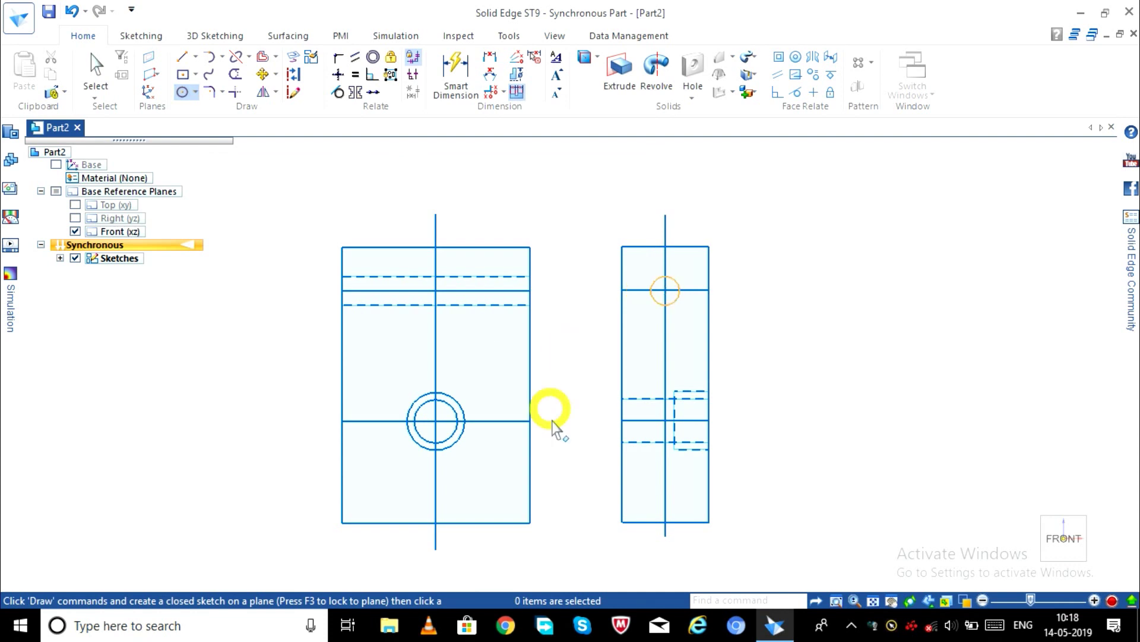
scroll(554, 430, up, 1)
scroll(544, 505, down, 1)
scroll(544, 505, down, 1)
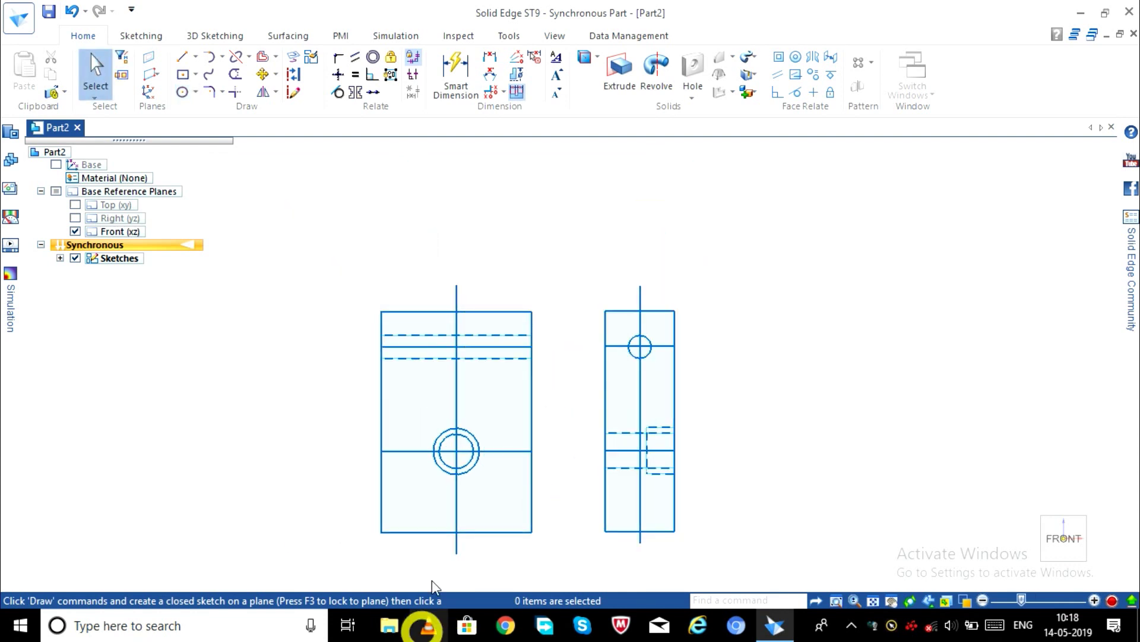
scroll(429, 545, up, 1)
scroll(429, 545, down, 1)
scroll(428, 544, up, 1)
scroll(428, 546, up, 1)
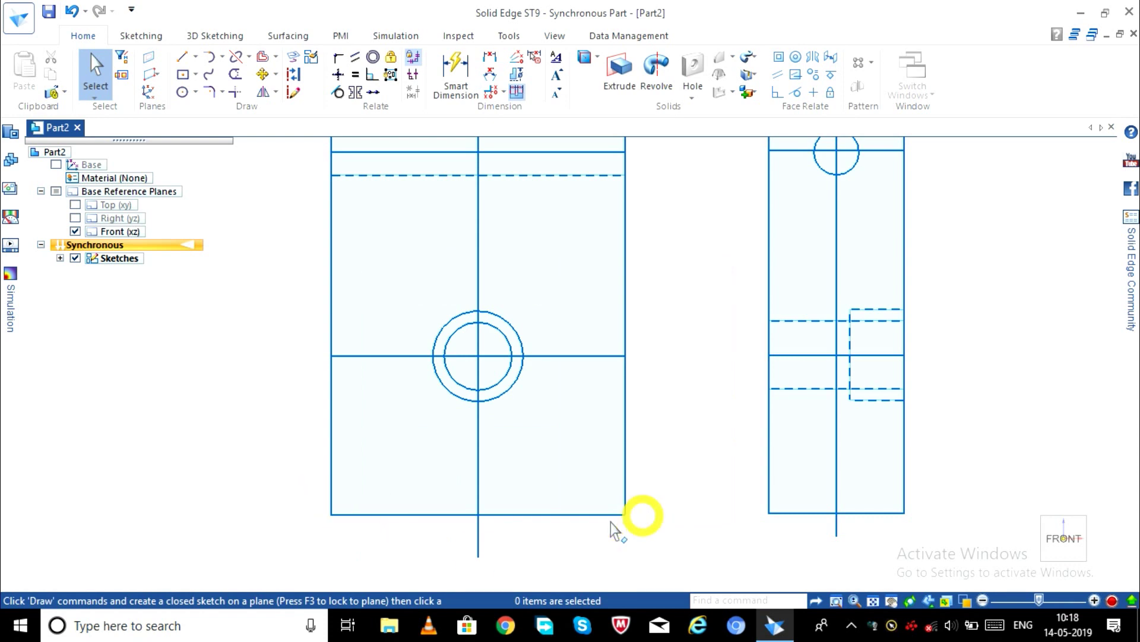
scroll(478, 552, down, 1)
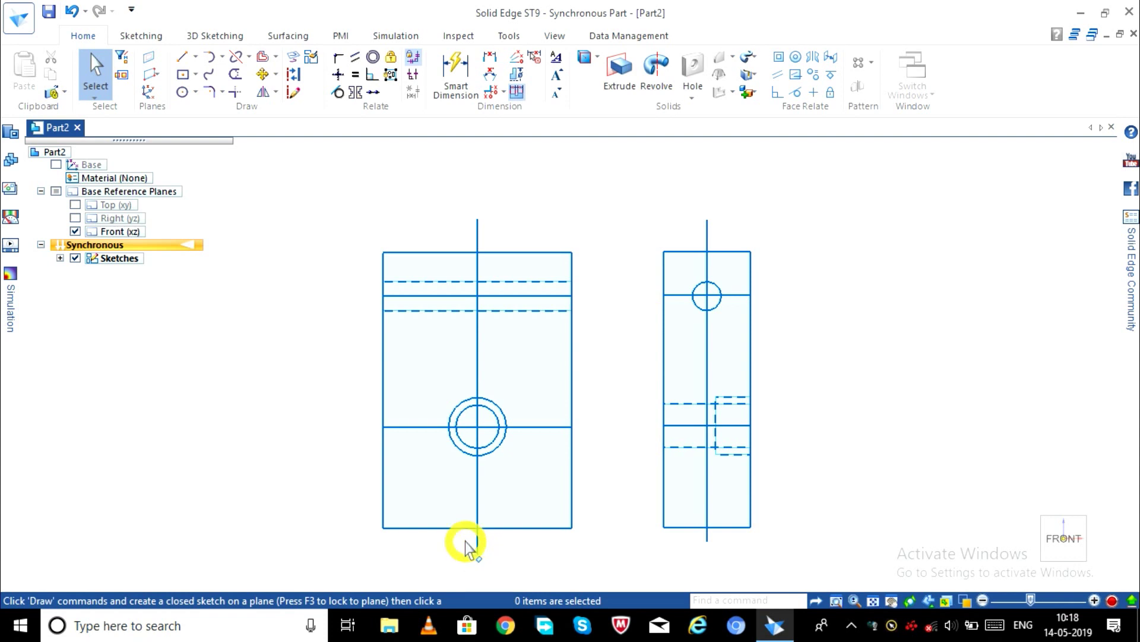
Step: Offset the front view's bottom edge 115 mm upward
click(181, 57)
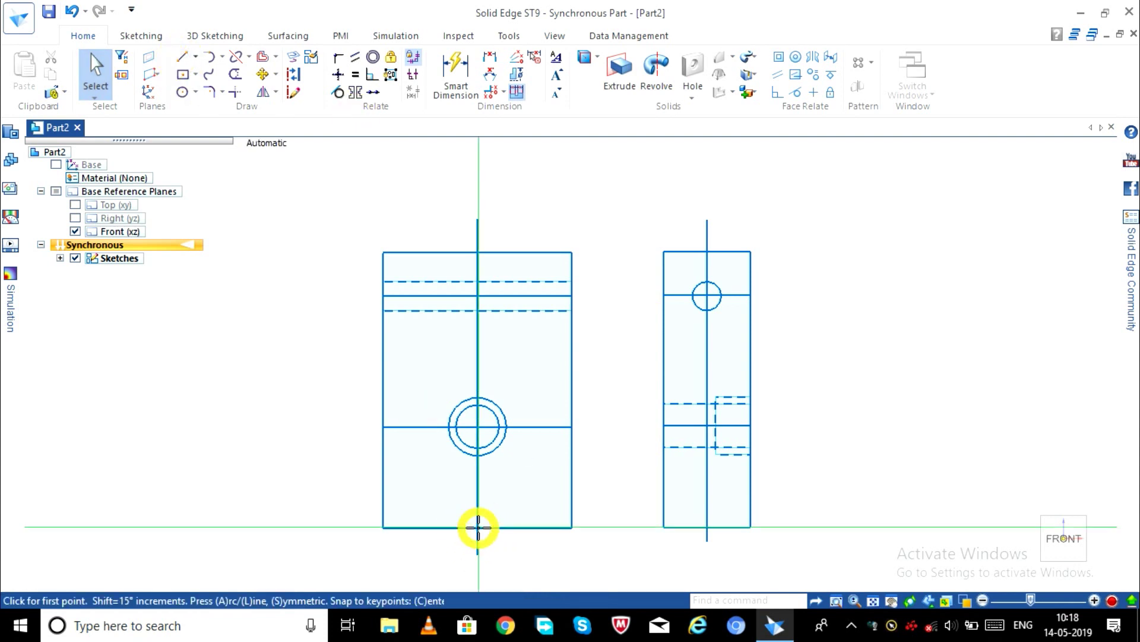
key(Escape)
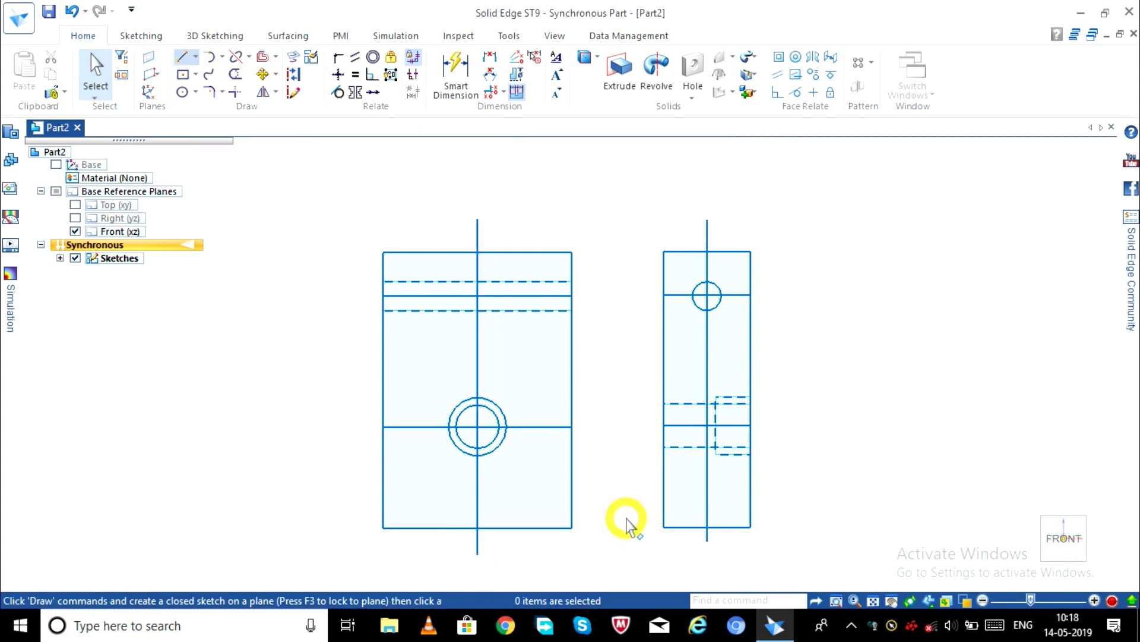
click(262, 57)
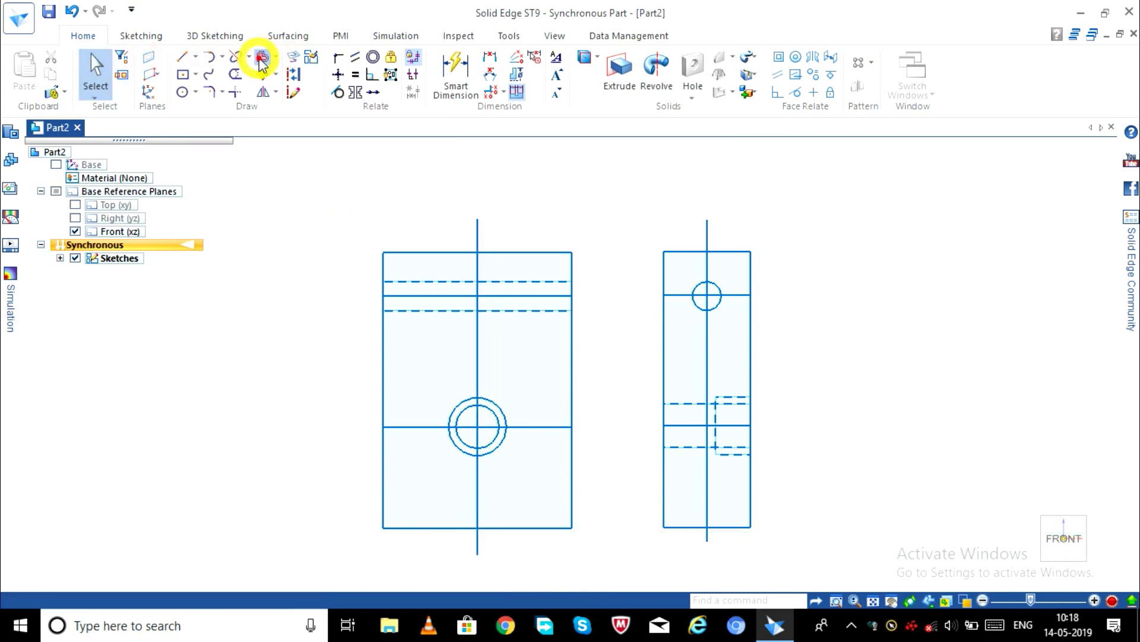
click(509, 528)
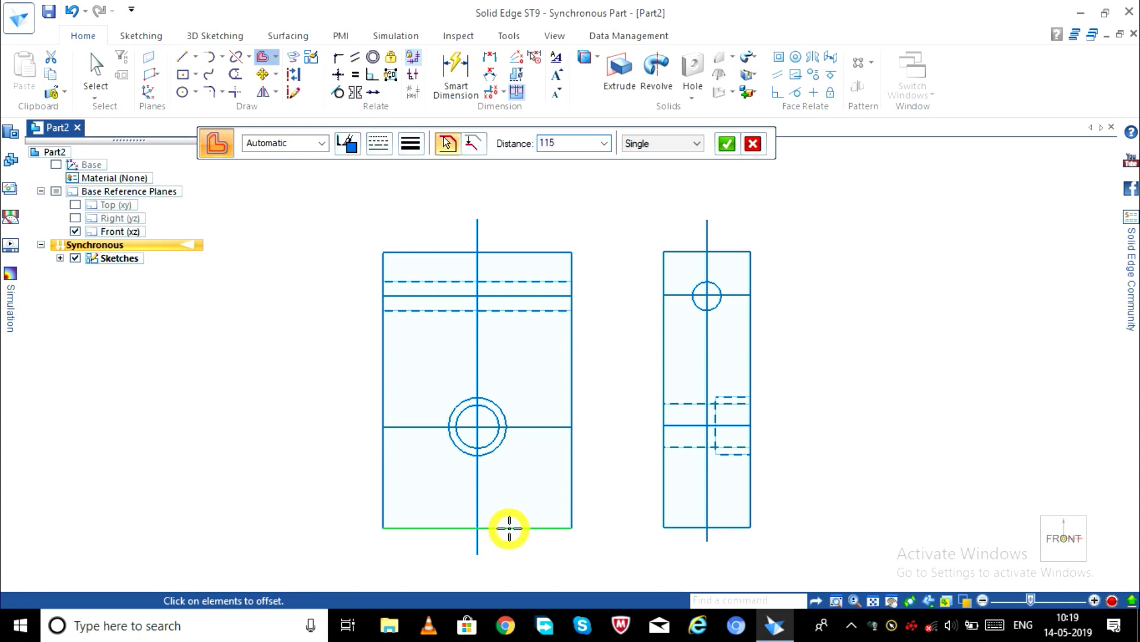
key(Return)
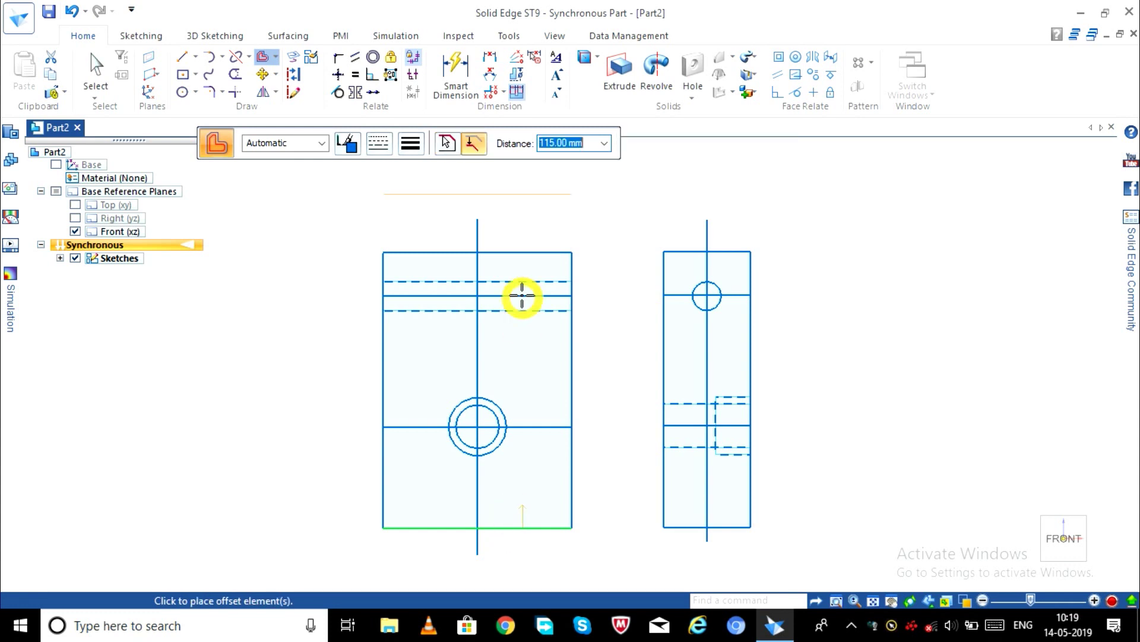
click(516, 235)
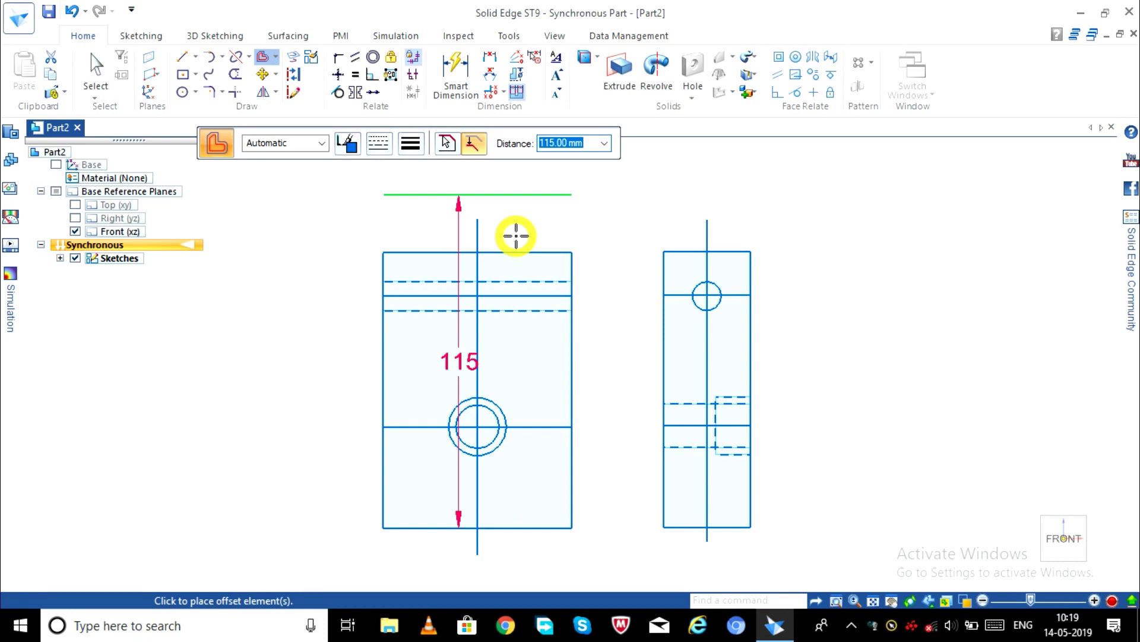
key(Escape)
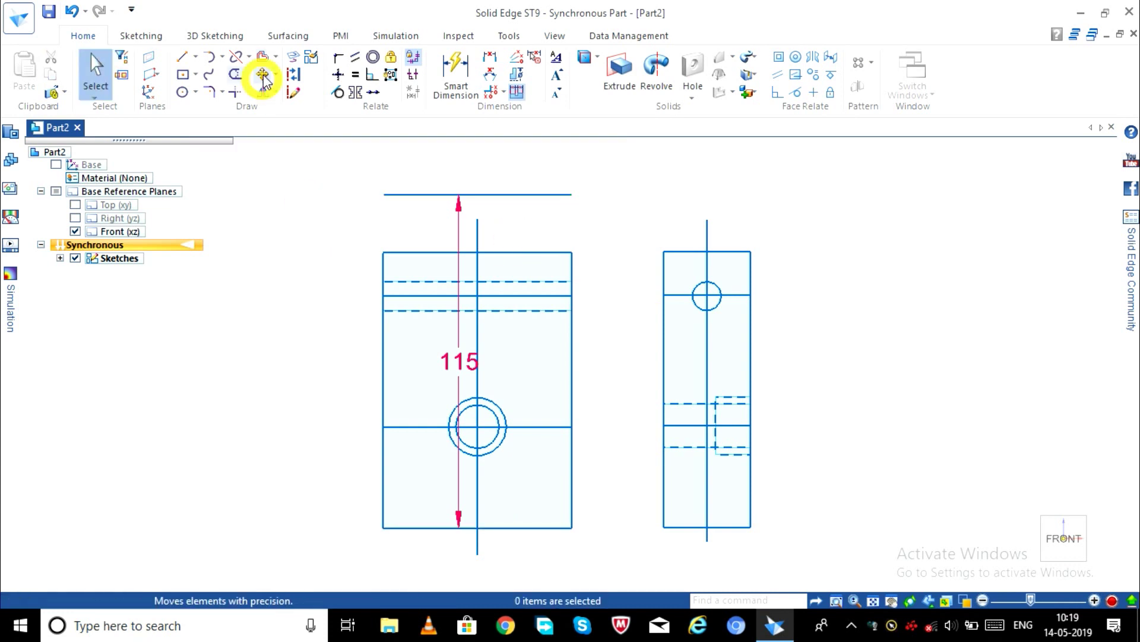
Step: Extend the vertical centre line up to the new 115 mm line
click(264, 95)
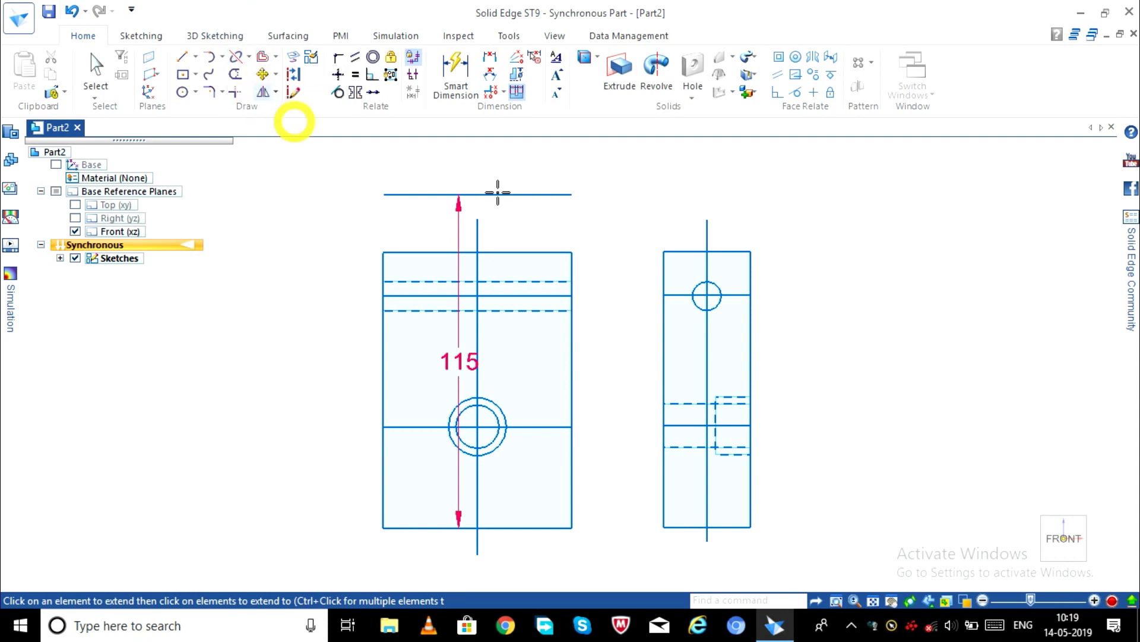
click(479, 271)
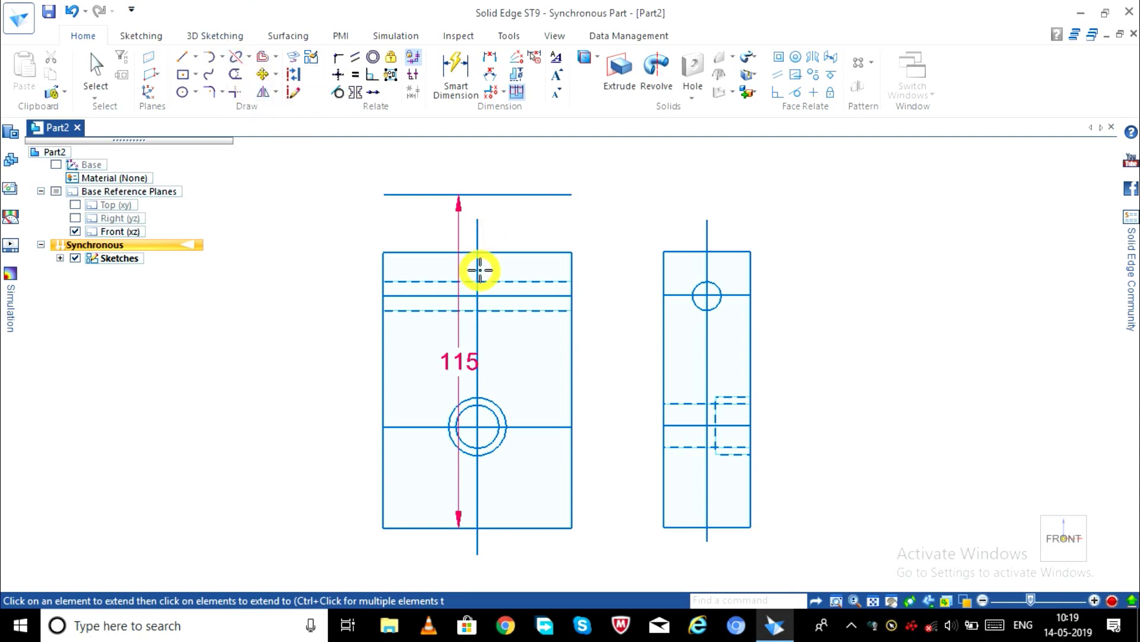
scroll(477, 267, up, 1)
scroll(477, 255, up, 2)
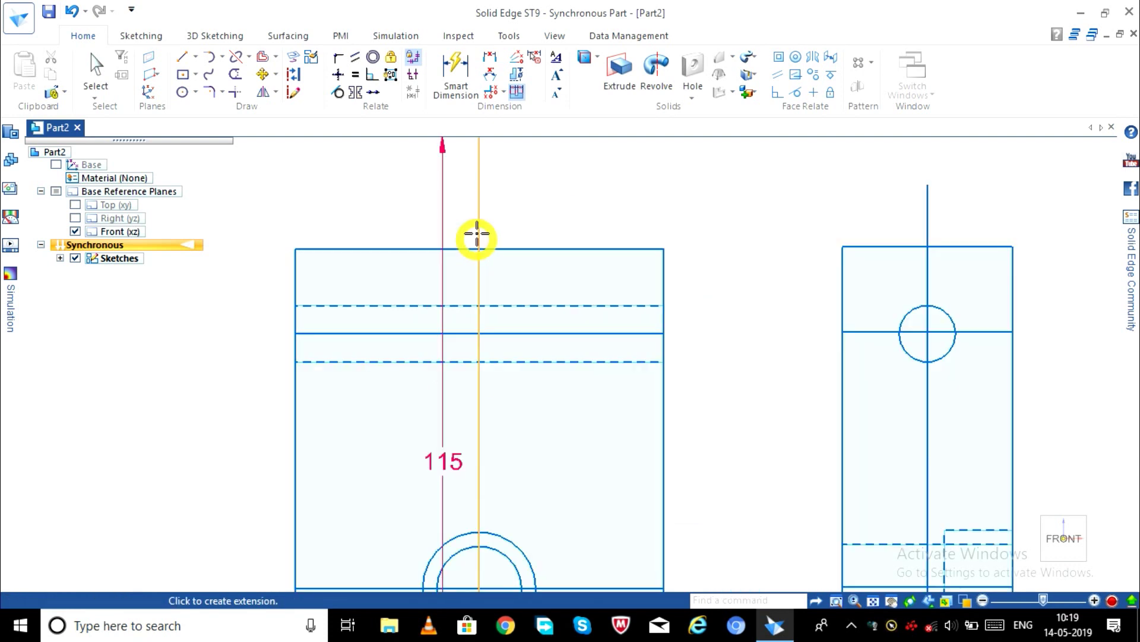
scroll(478, 234, up, 2)
click(480, 229)
scroll(480, 235, down, 1)
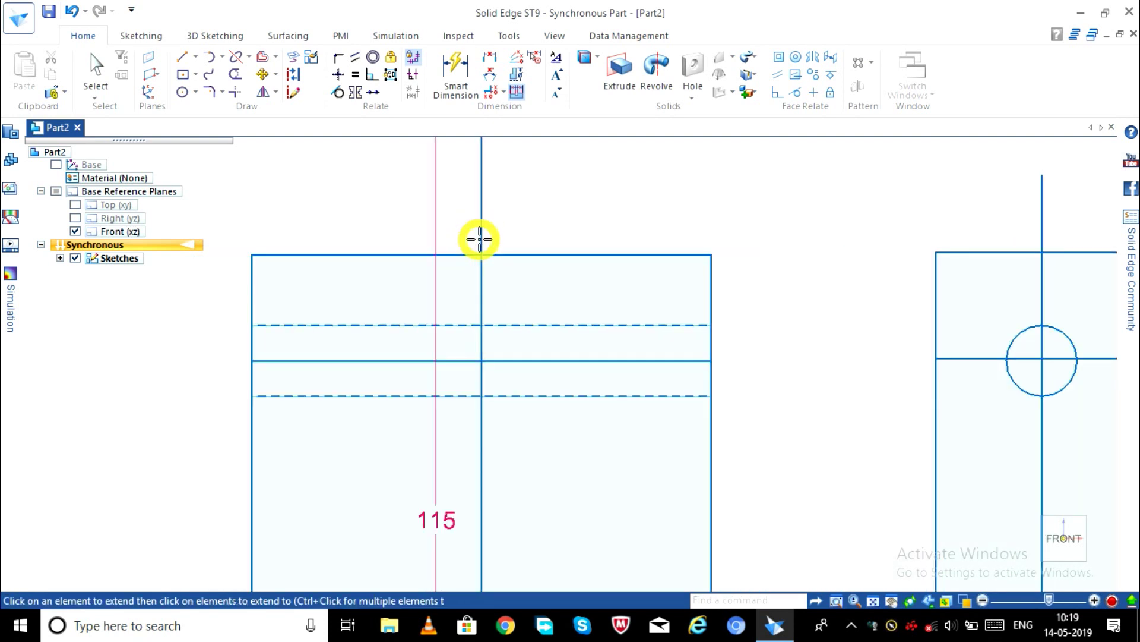
scroll(480, 237, down, 3)
scroll(479, 239, down, 2)
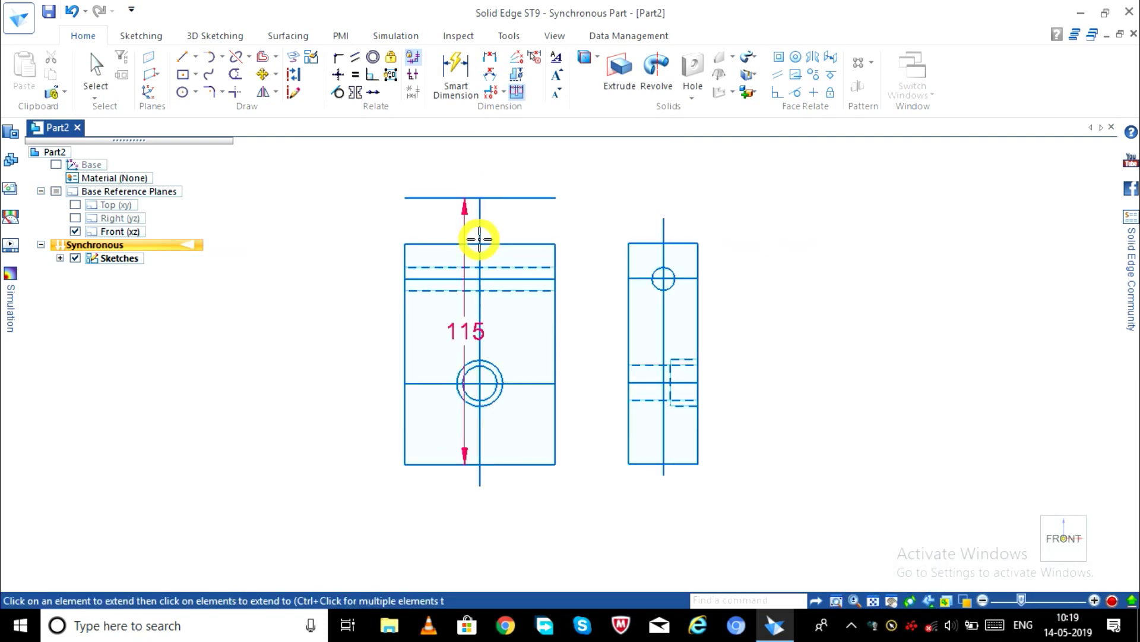
key(Escape)
click(182, 92)
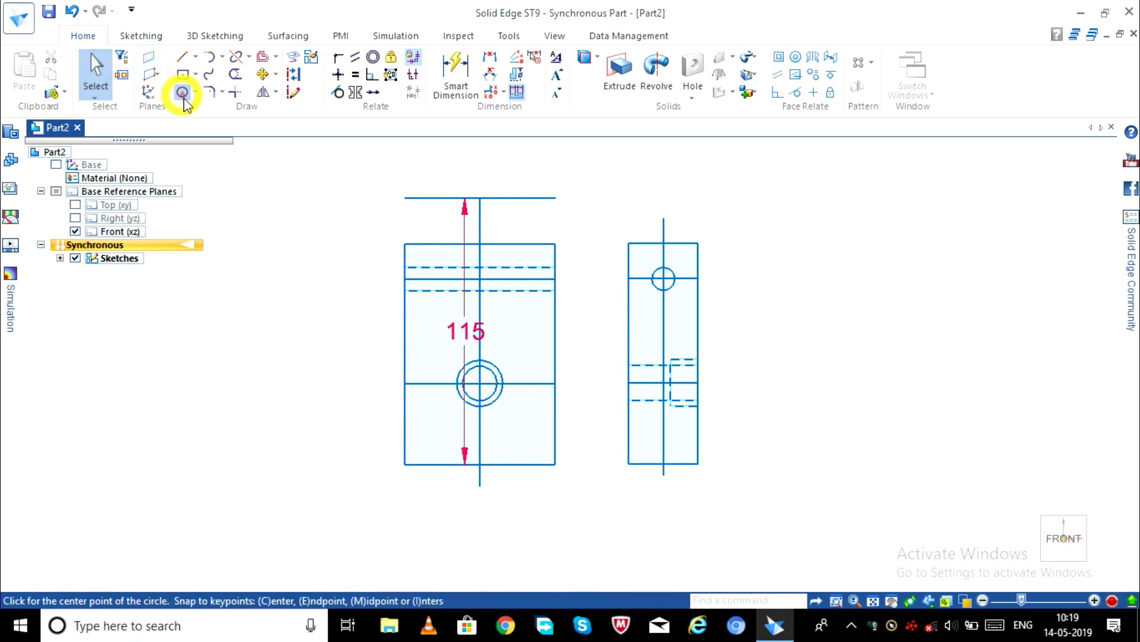
Step: Draw a circle centred at the centerline and top line intersection, passing through the bottom edge midpoint
click(480, 197)
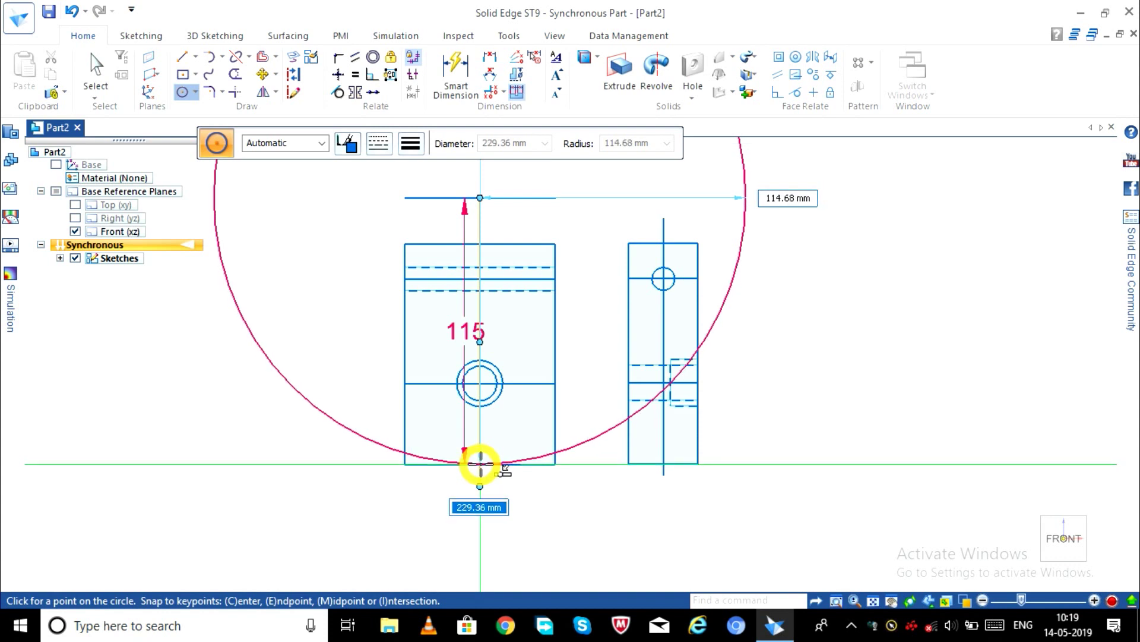
scroll(480, 463, up, 5)
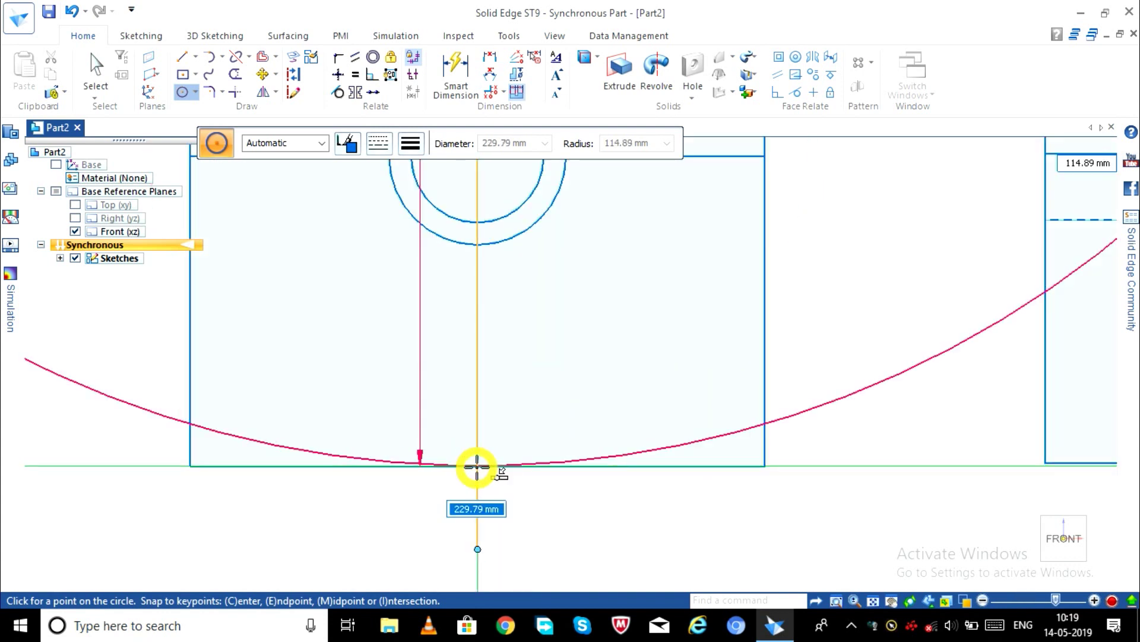
click(477, 466)
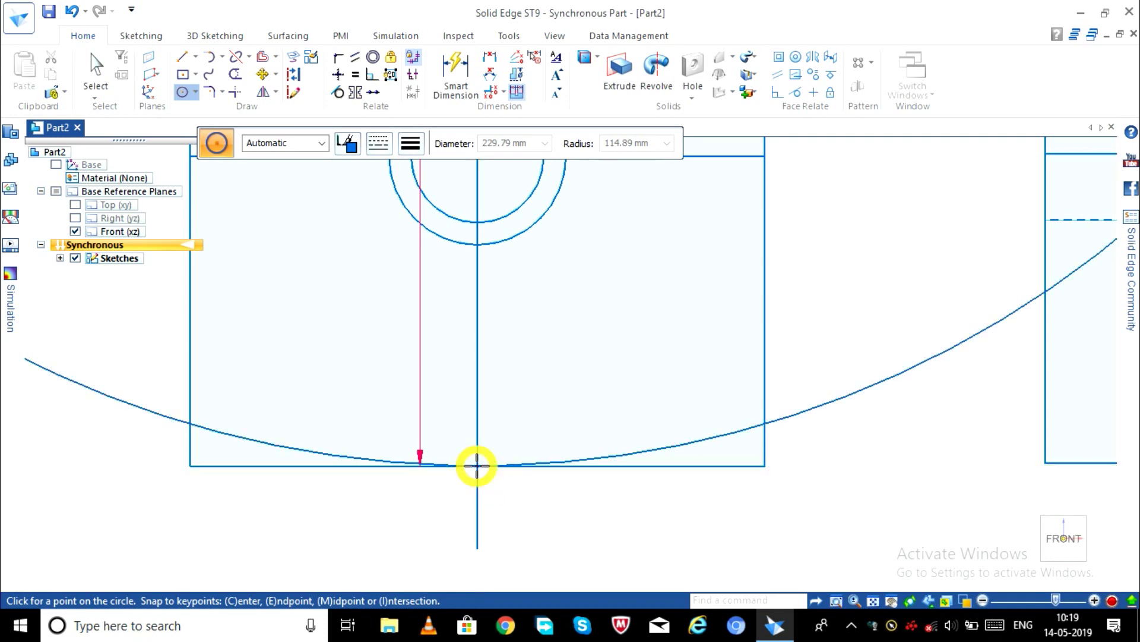
key(Escape)
scroll(397, 545, down, 2)
scroll(397, 542, down, 2)
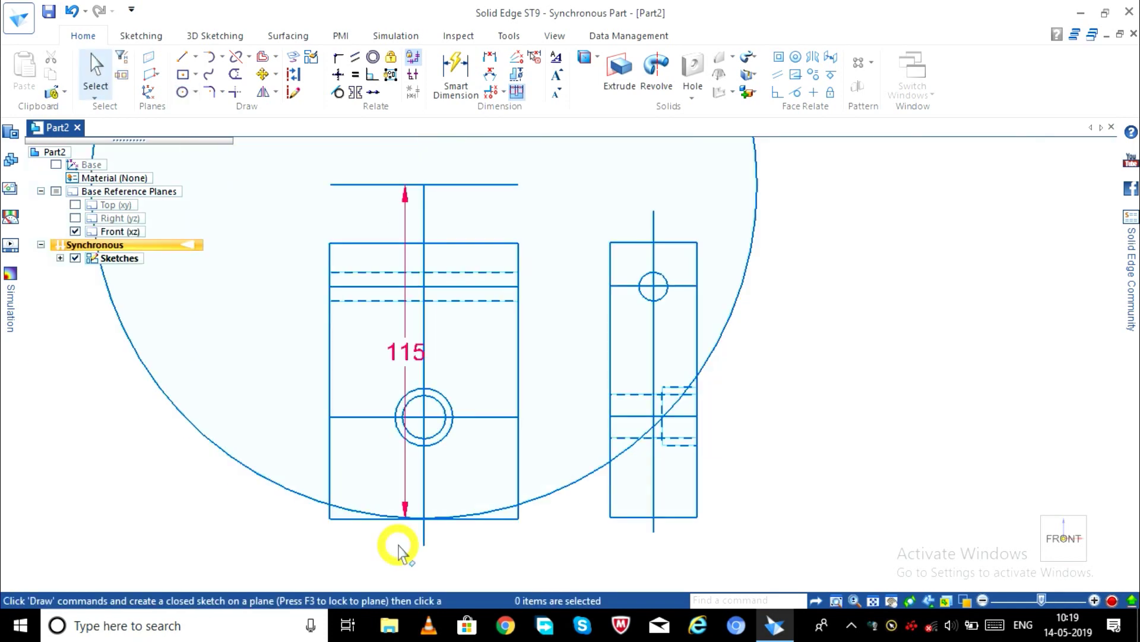
scroll(395, 545, down, 1)
scroll(387, 551, up, 1)
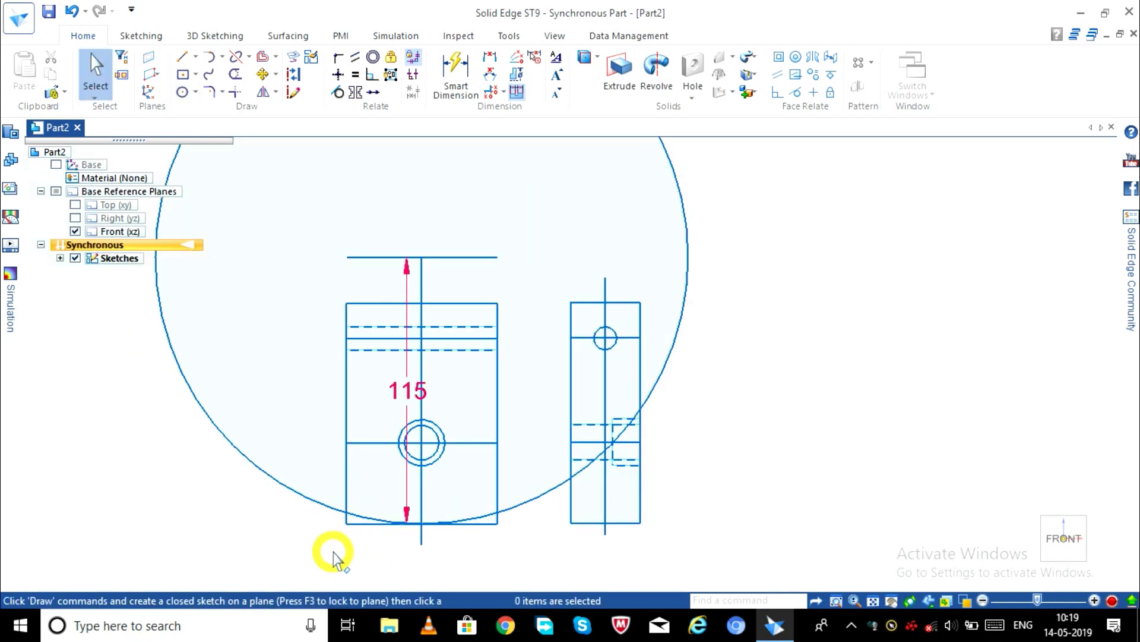
scroll(333, 553, up, 2)
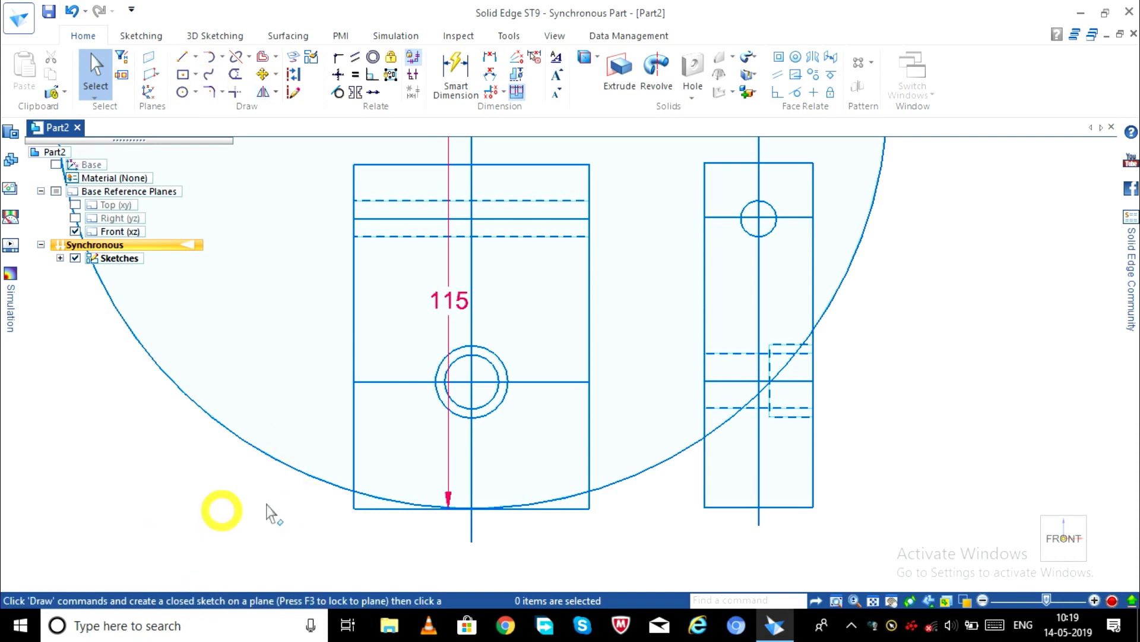
Step: Trim the large circle and the bottom edge pieces so a shallow arc forms the front view's base
click(235, 74)
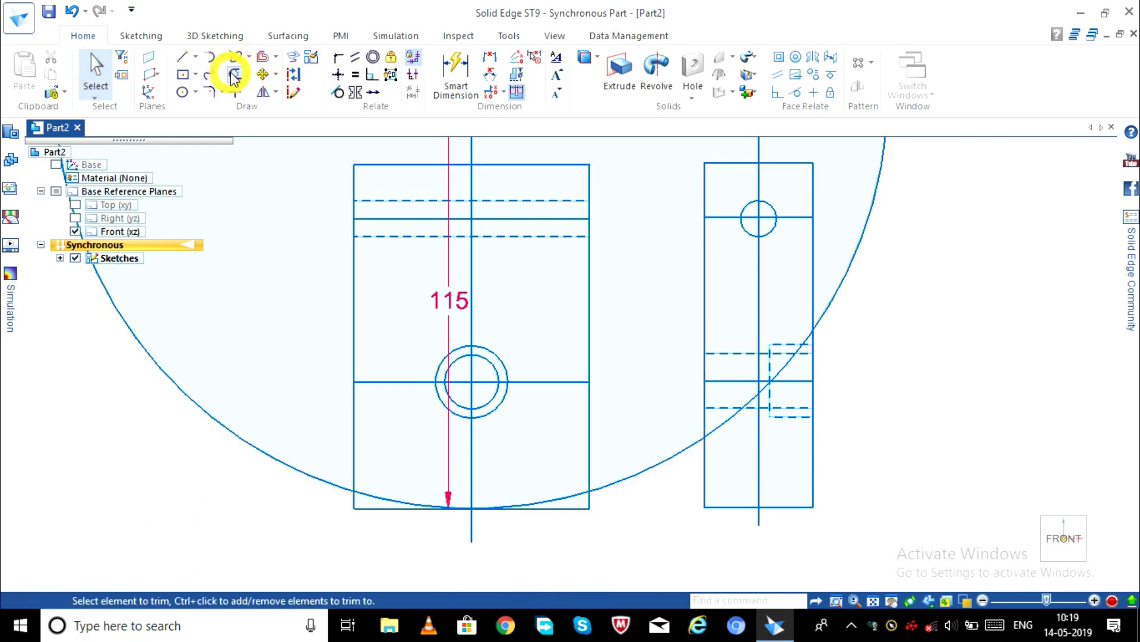
click(316, 478)
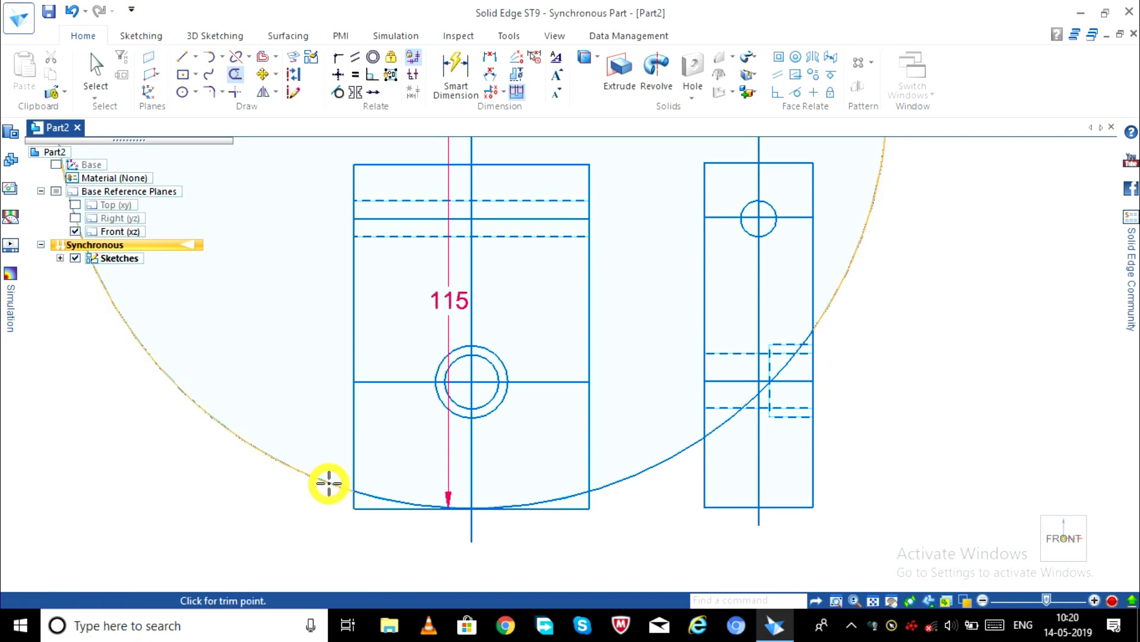
click(329, 482)
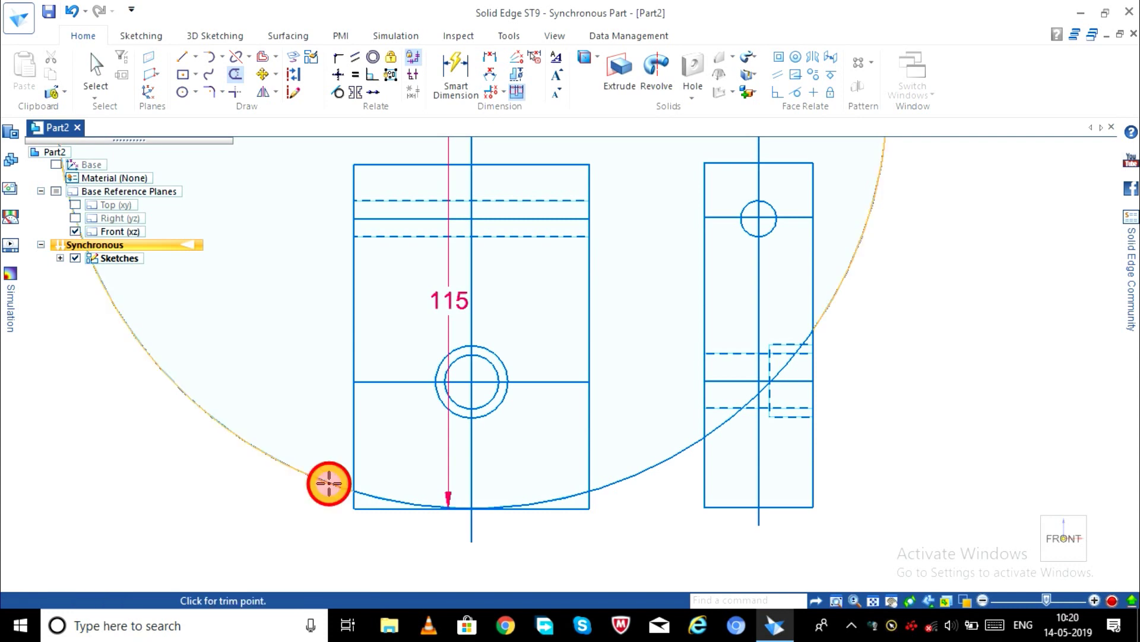
click(625, 480)
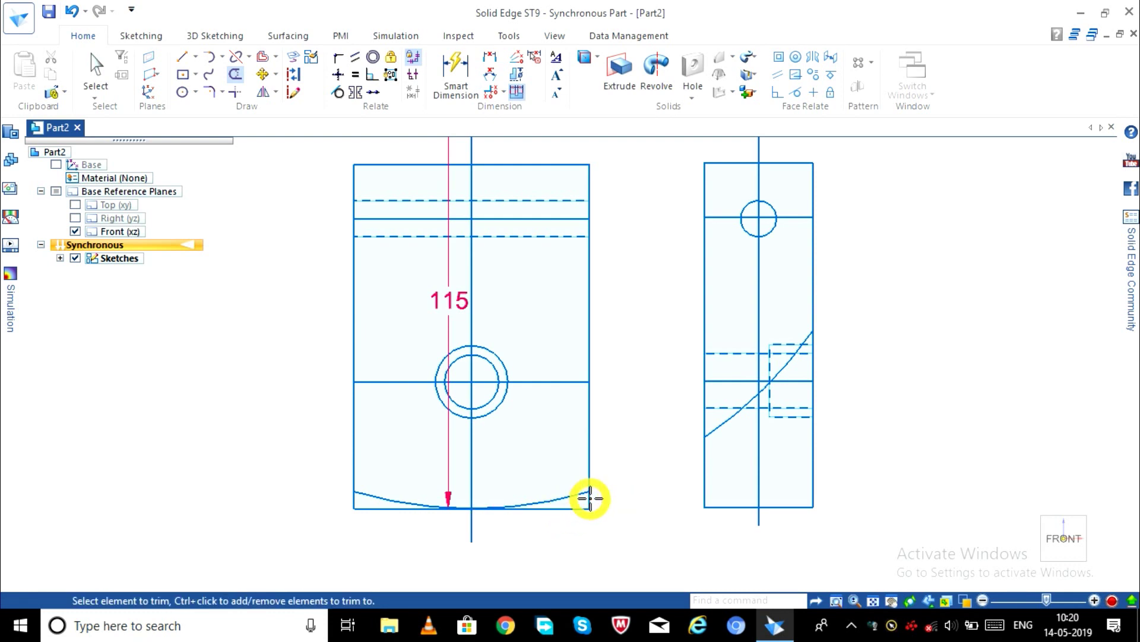
drag(588, 502, 581, 509)
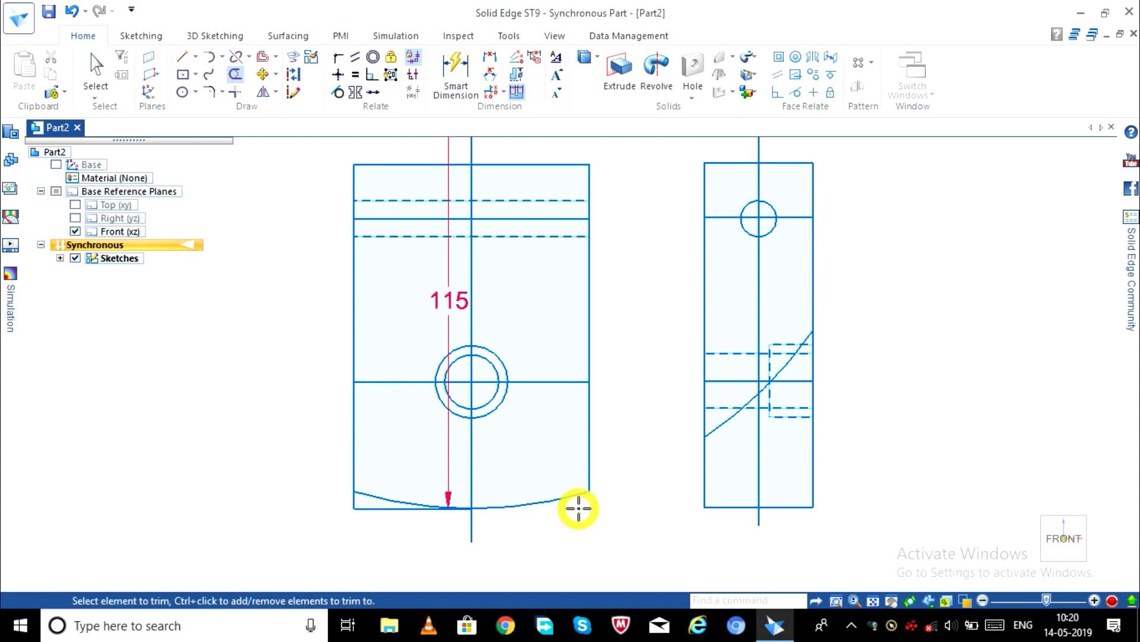
click(399, 510)
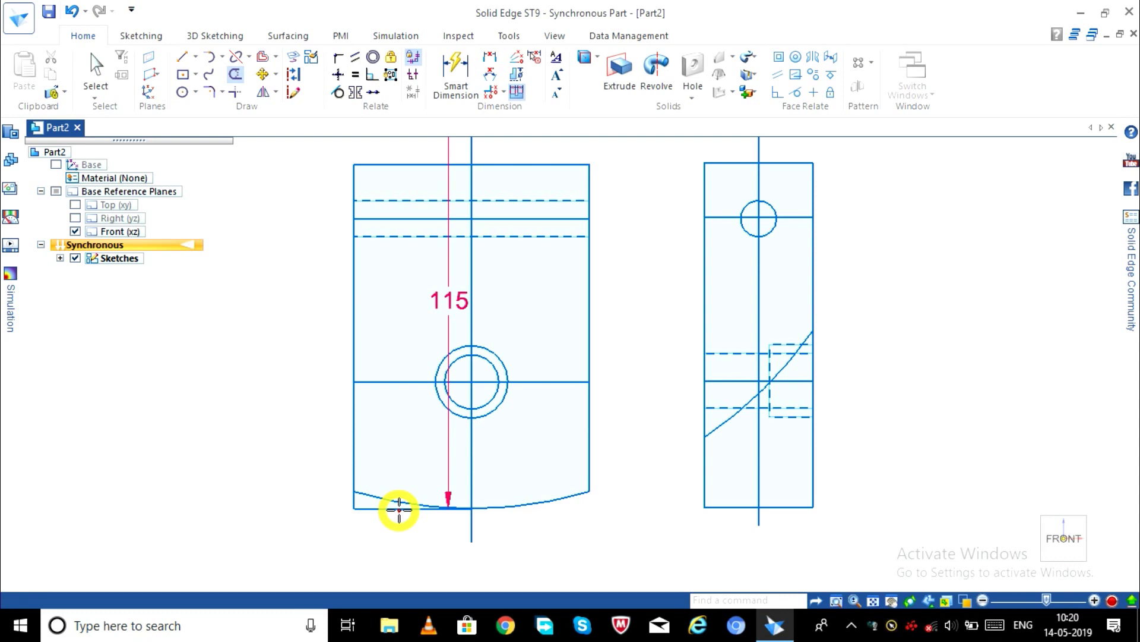
drag(351, 502, 362, 508)
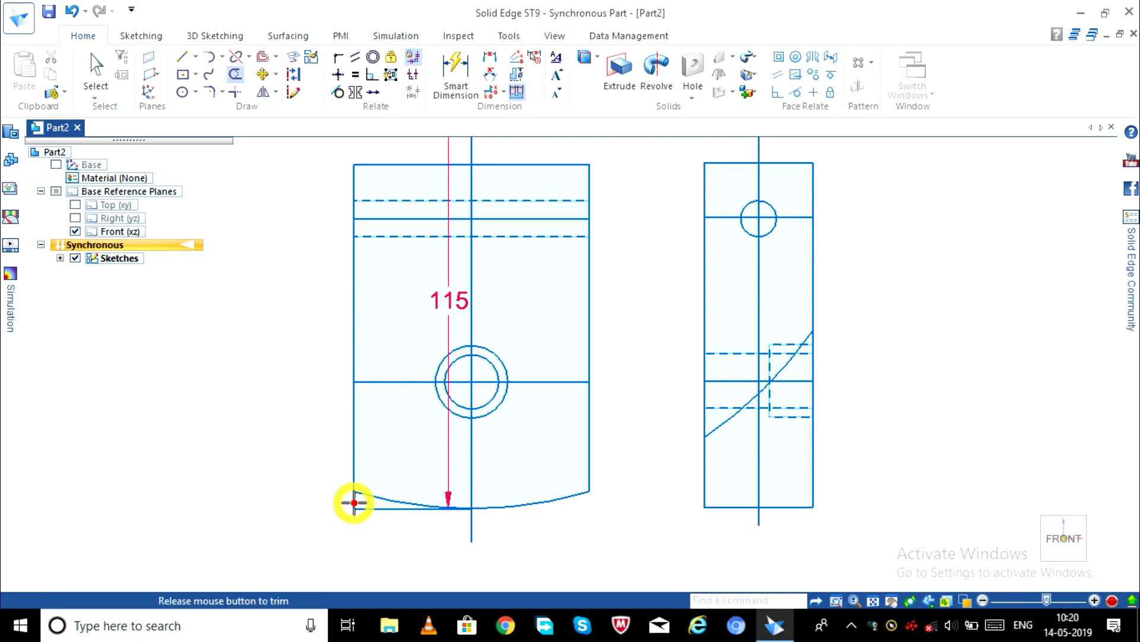
click(354, 503)
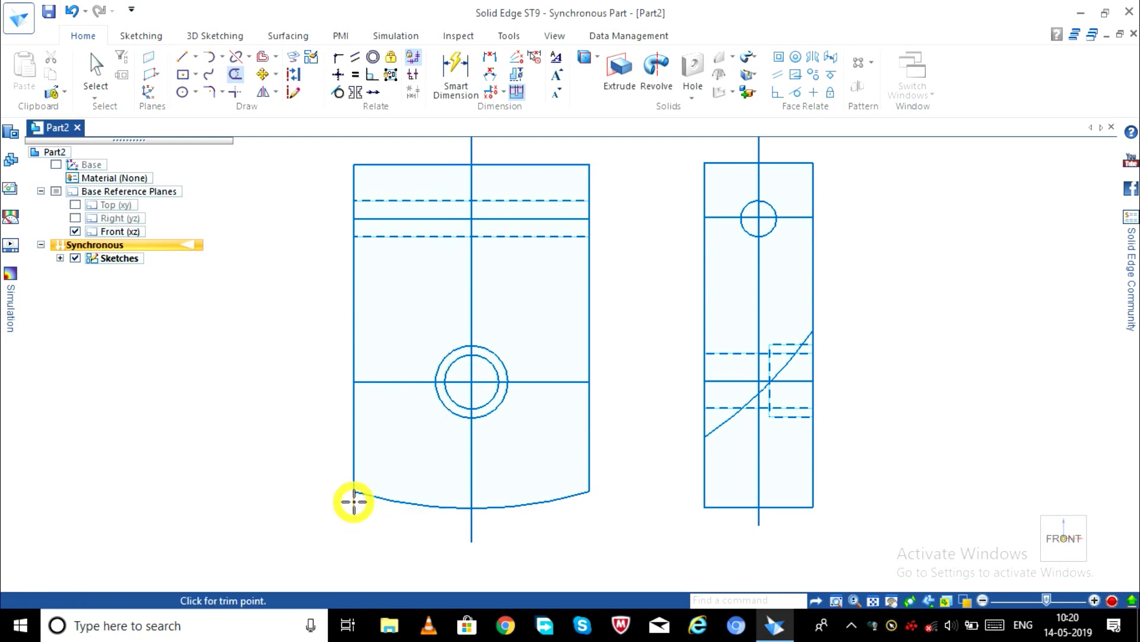
click(354, 502)
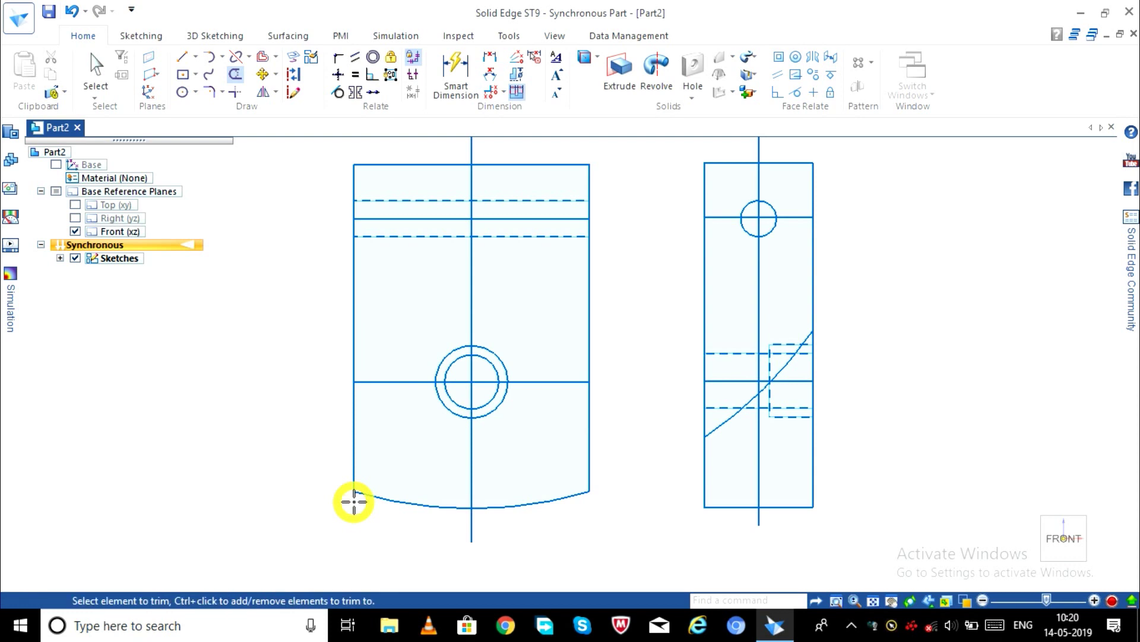
key(Escape)
Step: Delete the stray arc crossing the side view and begin a line at its left edge
click(726, 423)
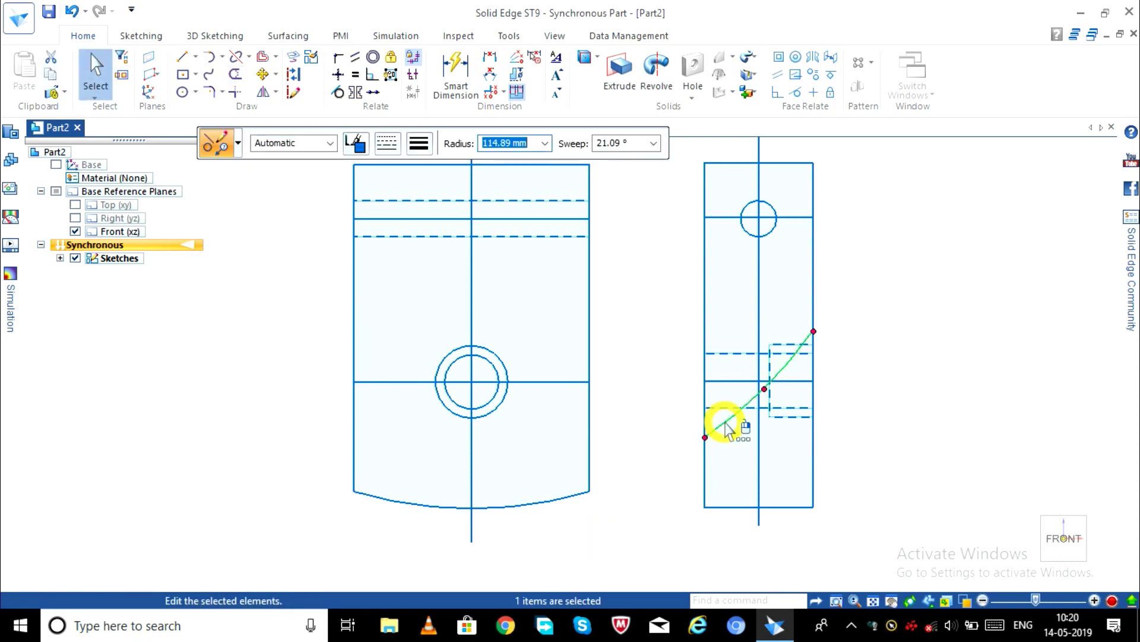
key(Delete)
scroll(536, 539, up, 1)
scroll(536, 539, down, 2)
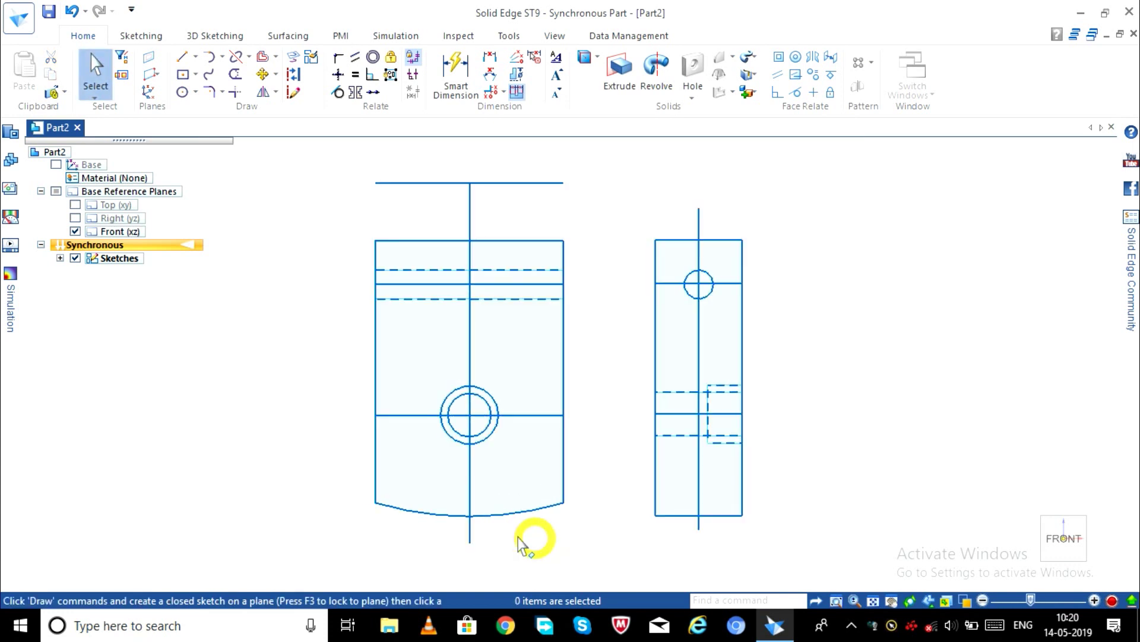
click(184, 59)
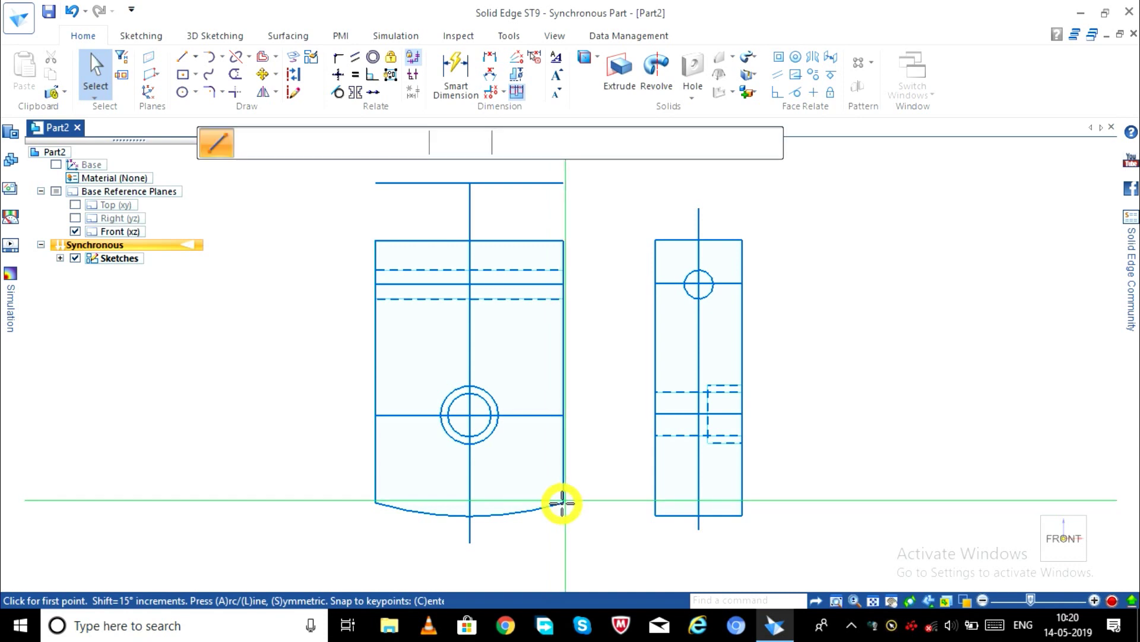
click(655, 502)
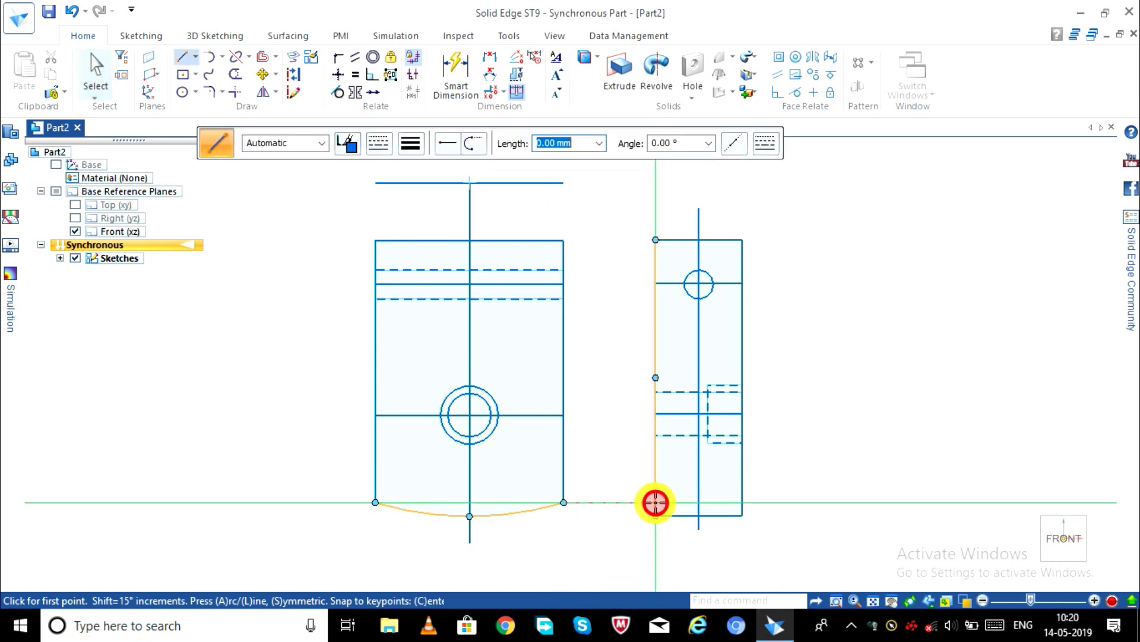
Step: End the line at the side view's right edge and delete the stray line above the front view
click(743, 502)
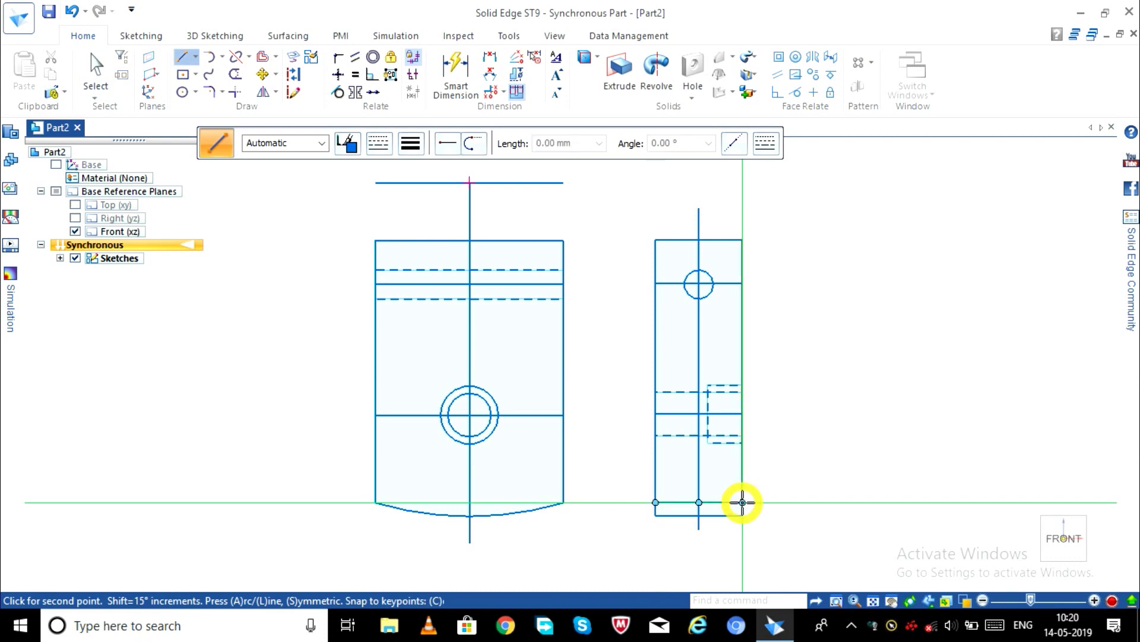
key(Escape)
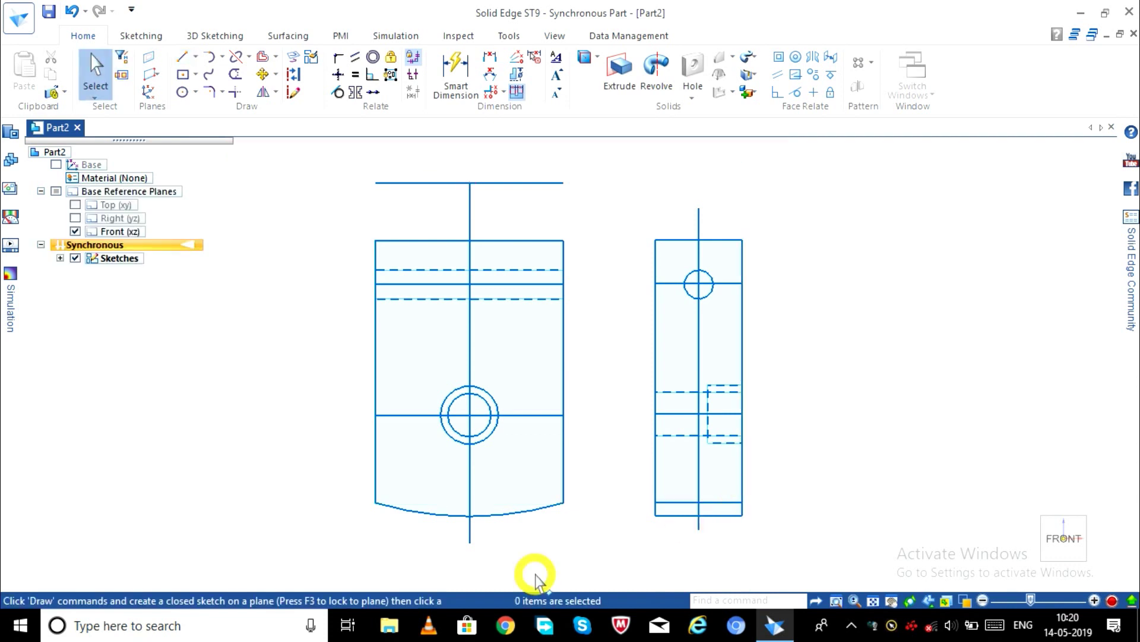
click(536, 184)
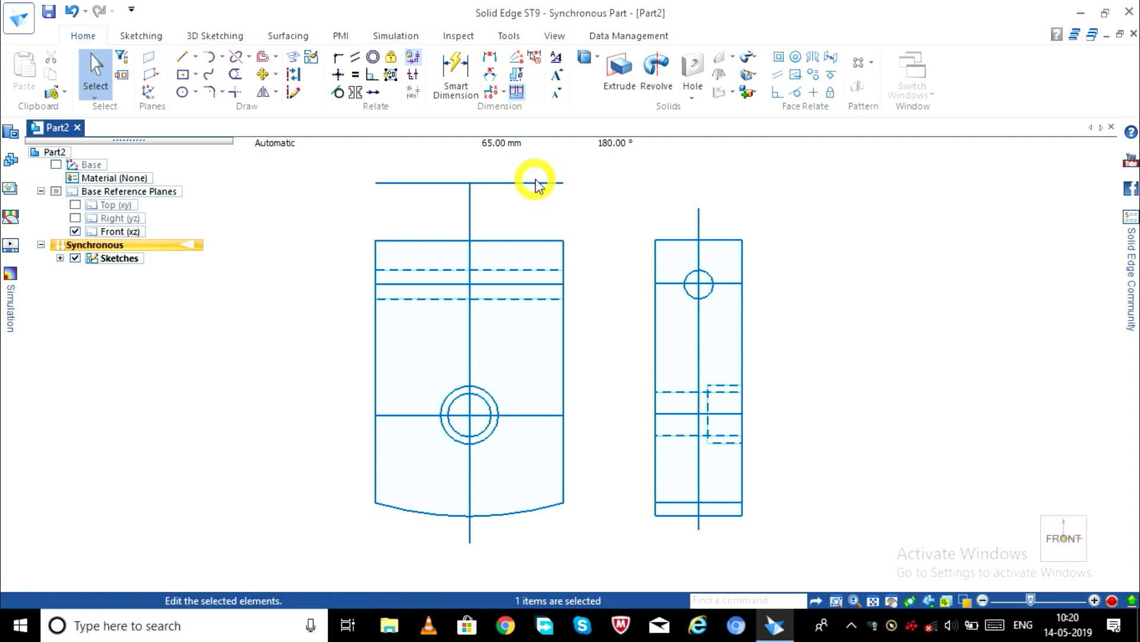
key(Delete)
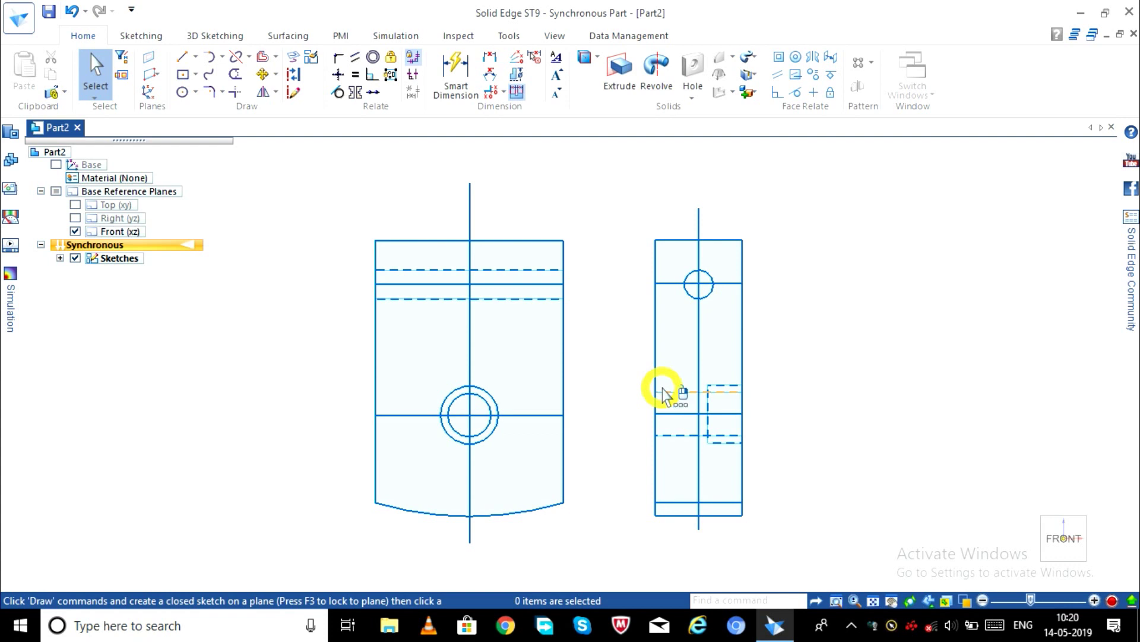
Step: Round the side view's top-right corner with a 15 mm fillet
click(209, 94)
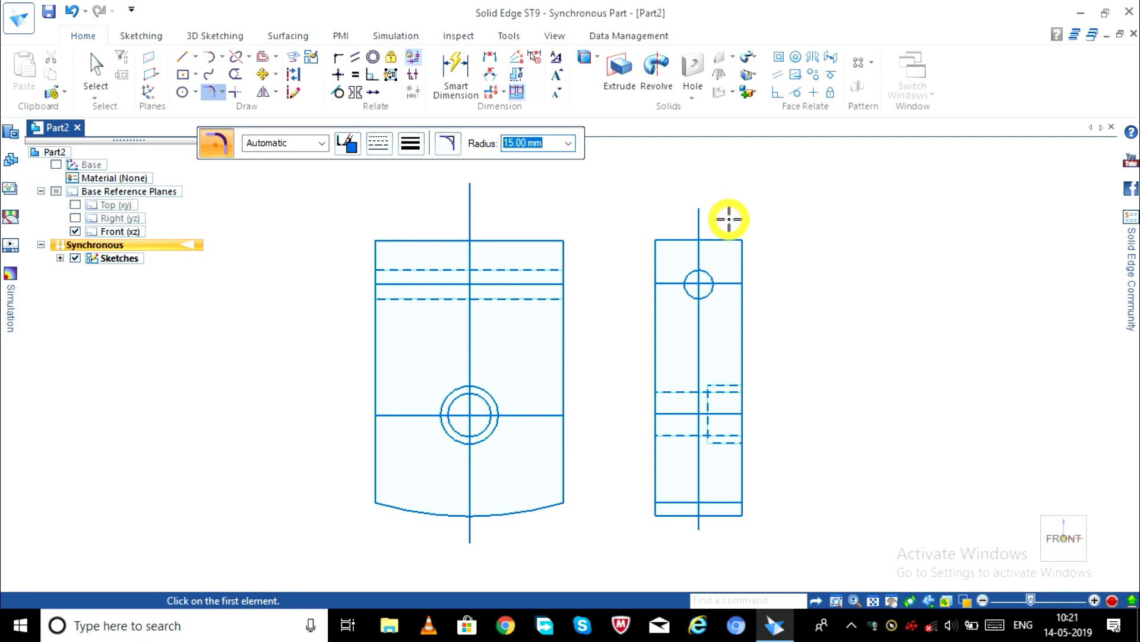
click(707, 240)
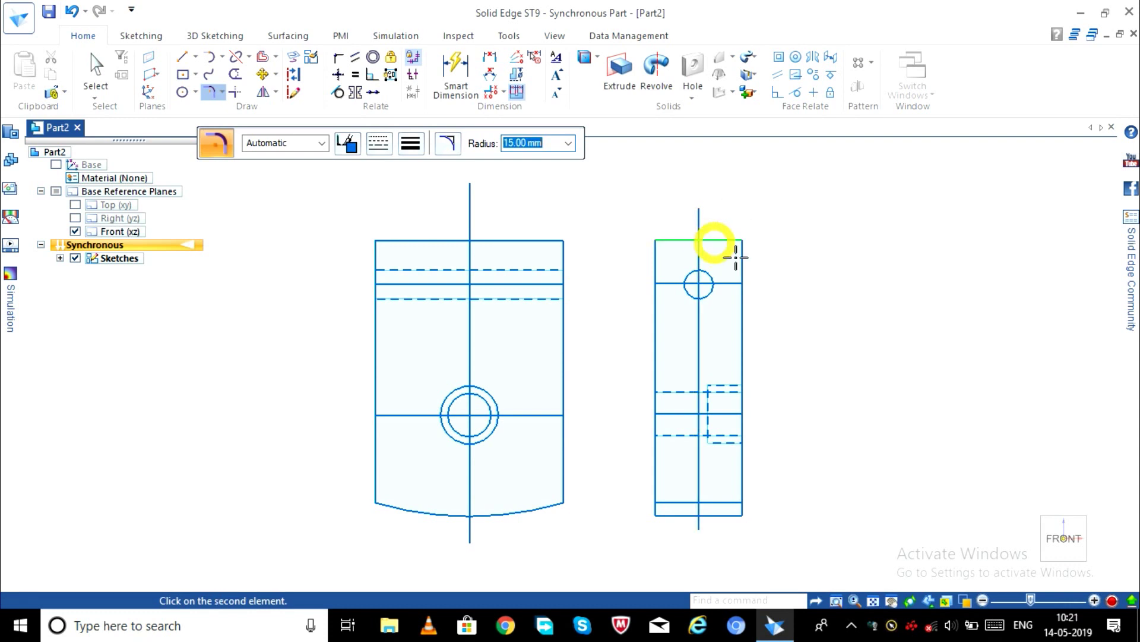
click(742, 267)
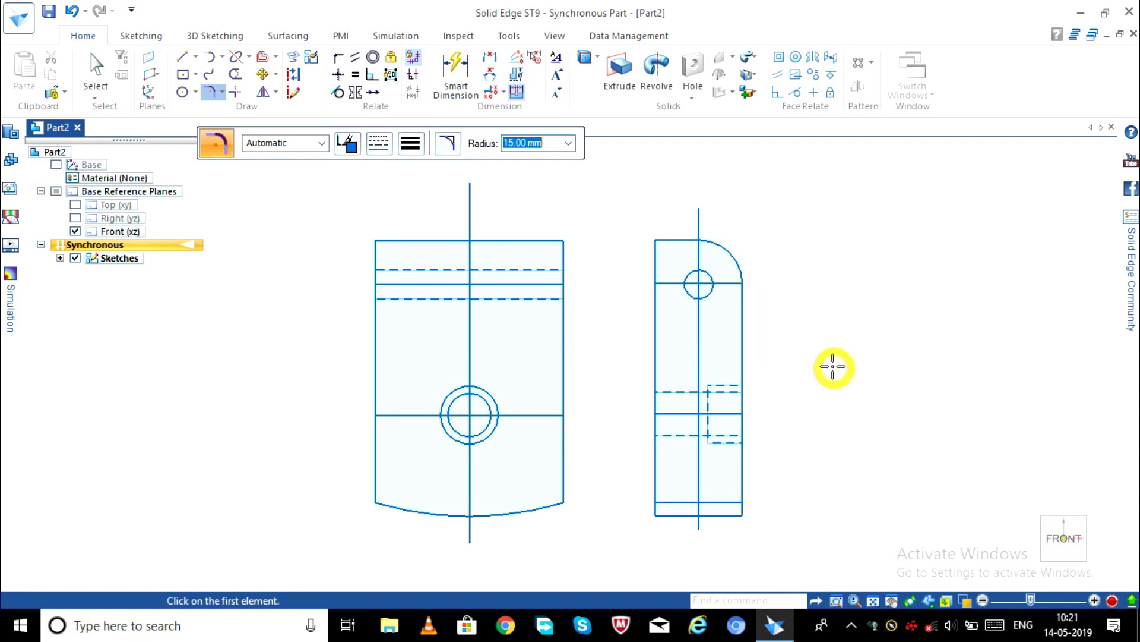
key(Escape)
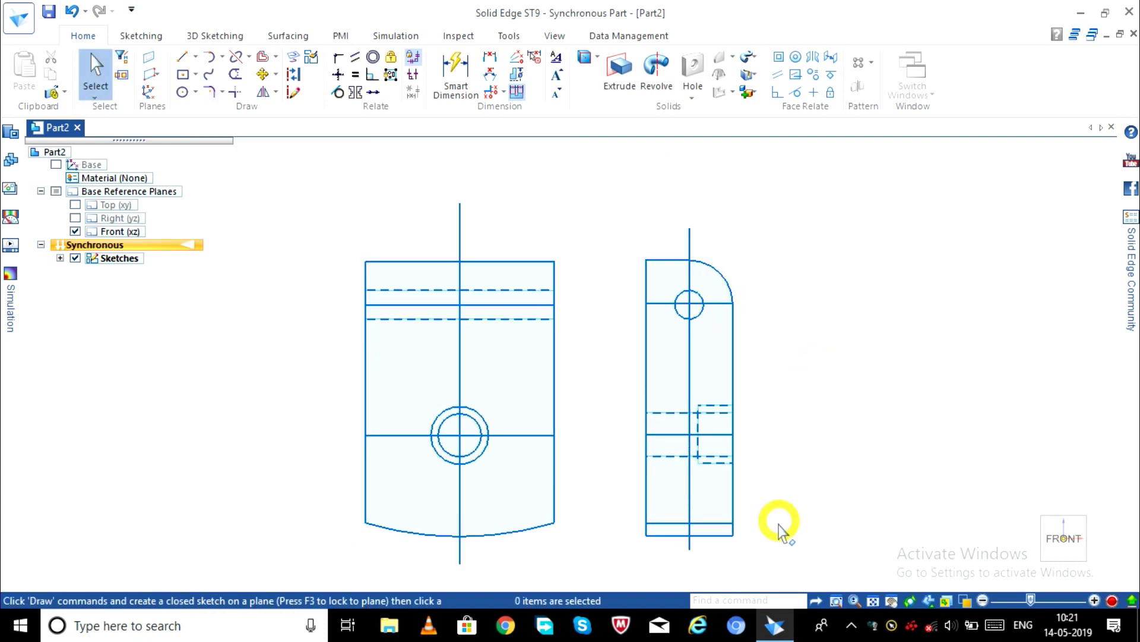
scroll(562, 570, up, 1)
scroll(564, 571, up, 1)
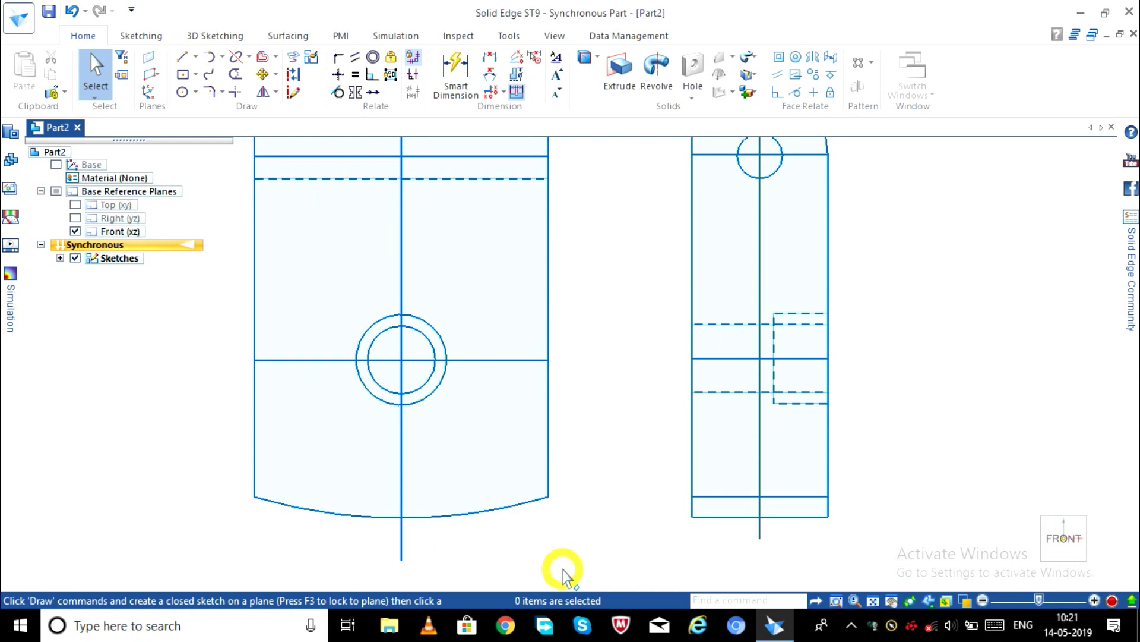
scroll(563, 572, down, 2)
scroll(586, 570, up, 1)
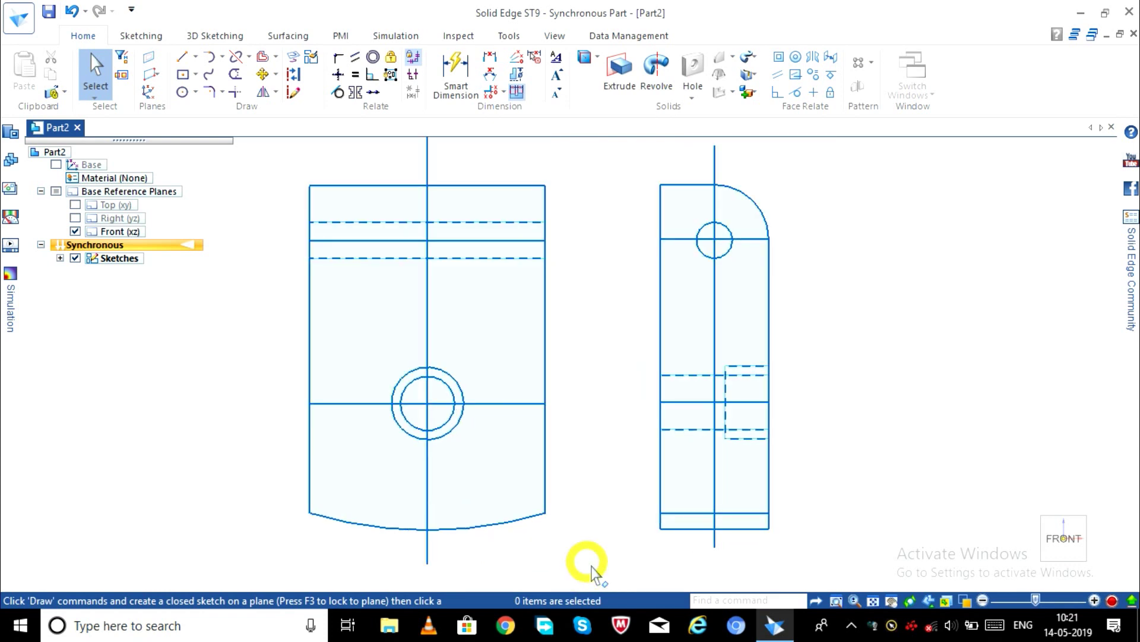
scroll(829, 550, down, 2)
scroll(828, 543, up, 3)
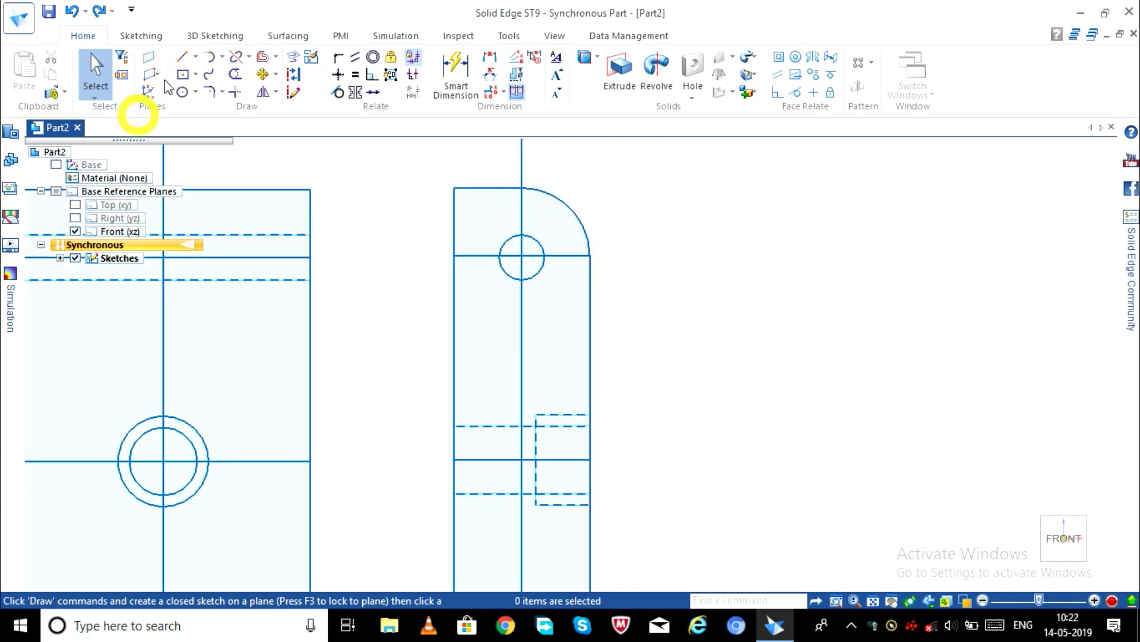
Step: Draw a 3-point rectangle 7 mm wide and 30 mm tall right of the side view
click(194, 75)
click(226, 130)
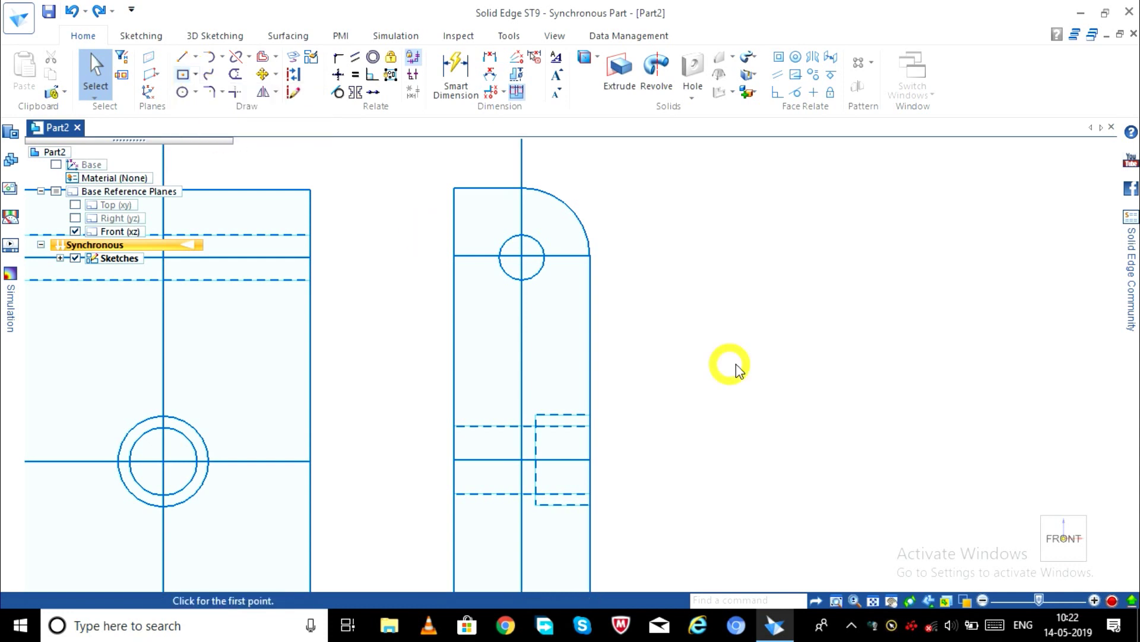
click(811, 361)
click(811, 361)
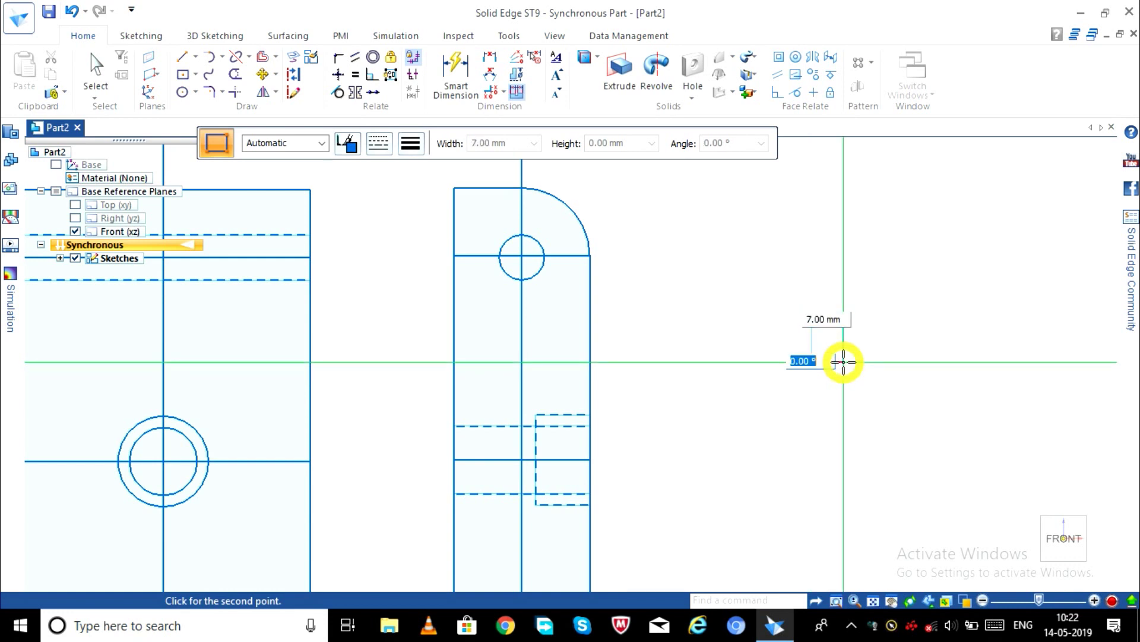
click(844, 361)
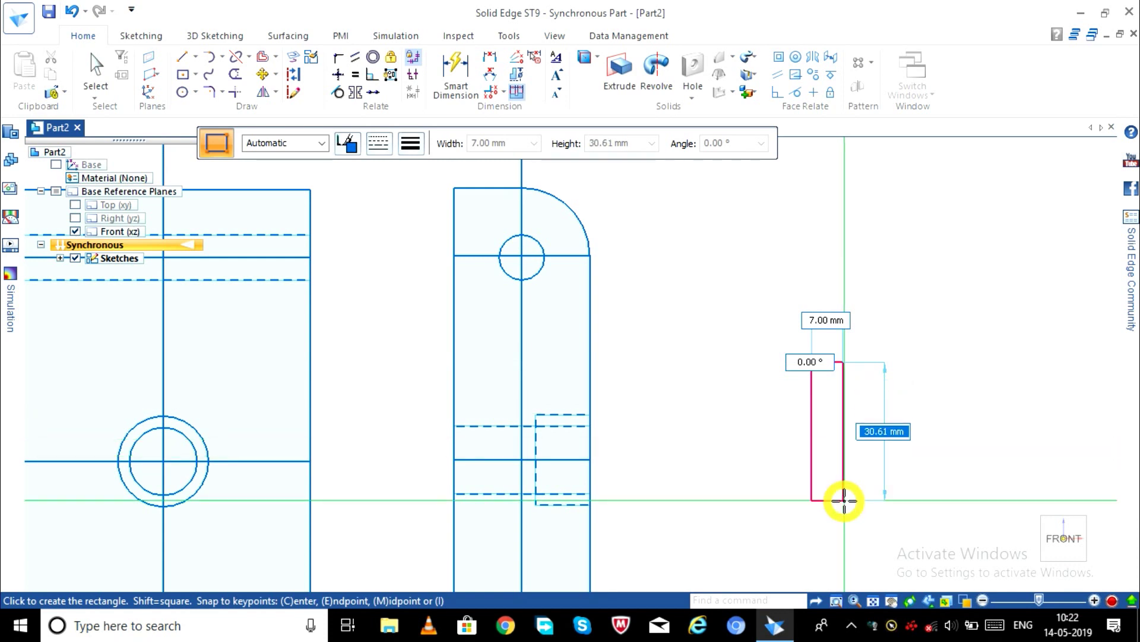
text(30)
key(Return)
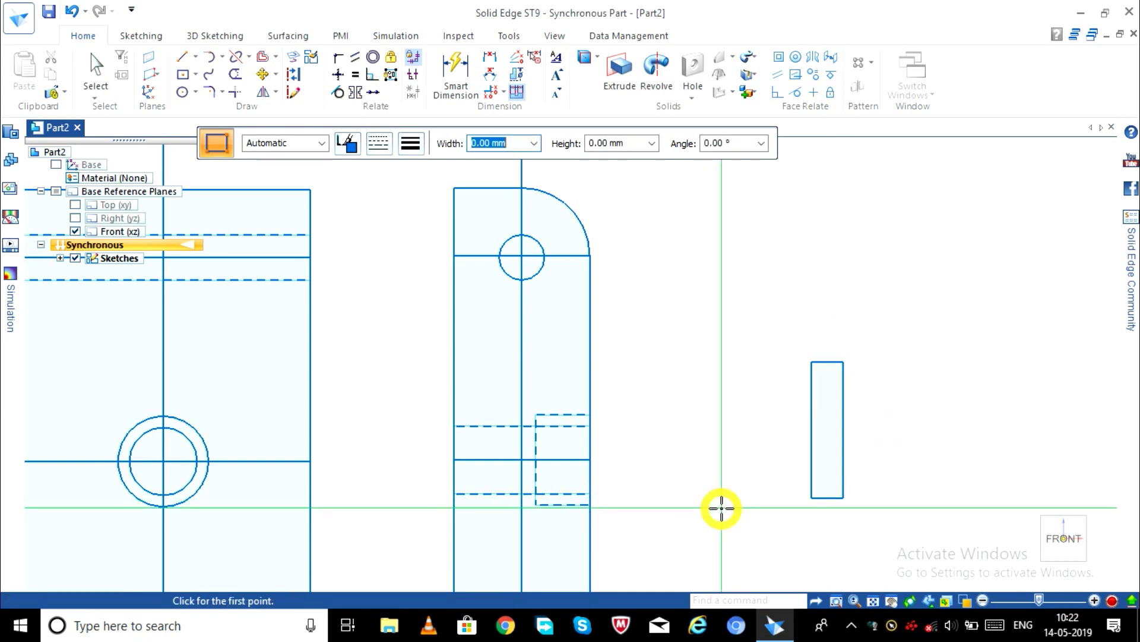
key(Escape)
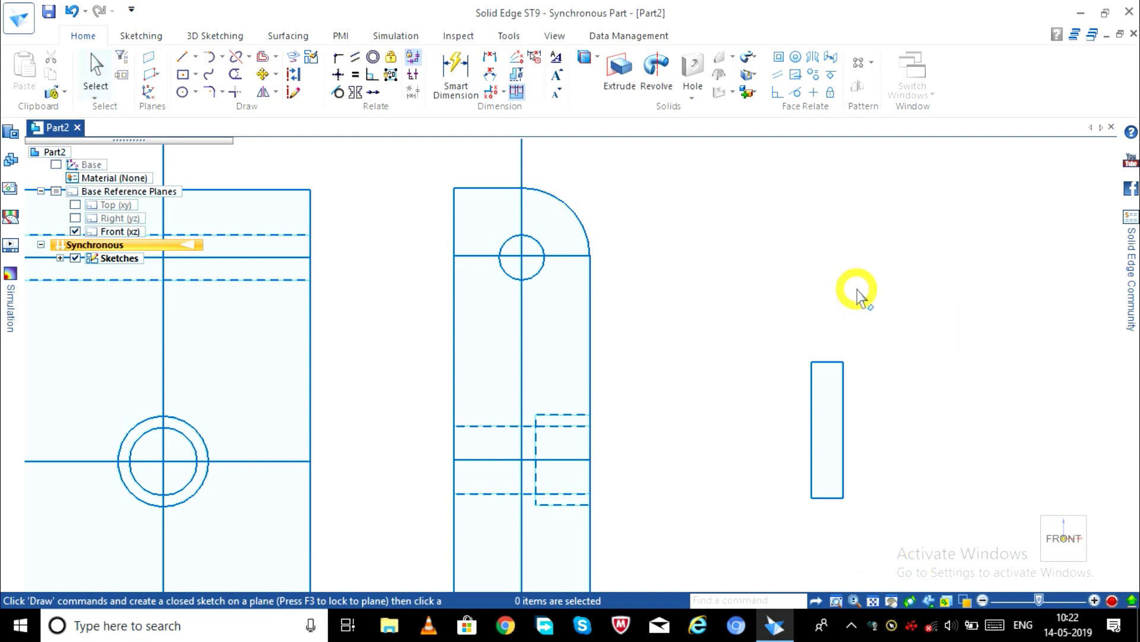
Step: Draw a vertical centre line from the rectangle's top midpoint down past its bottom
click(182, 56)
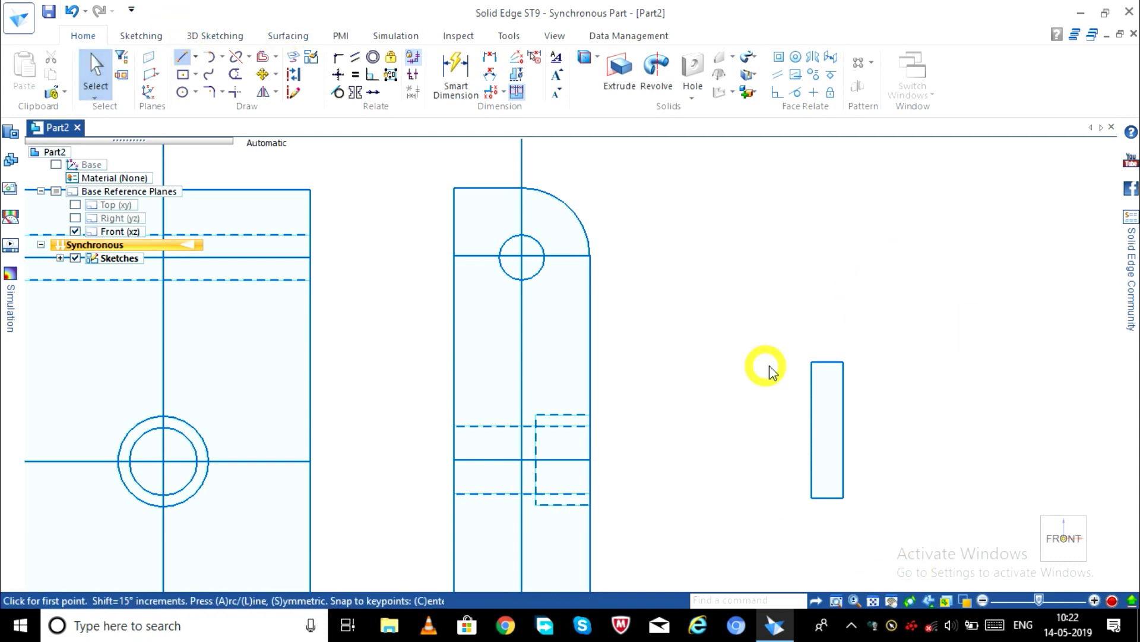
click(827, 361)
click(827, 361)
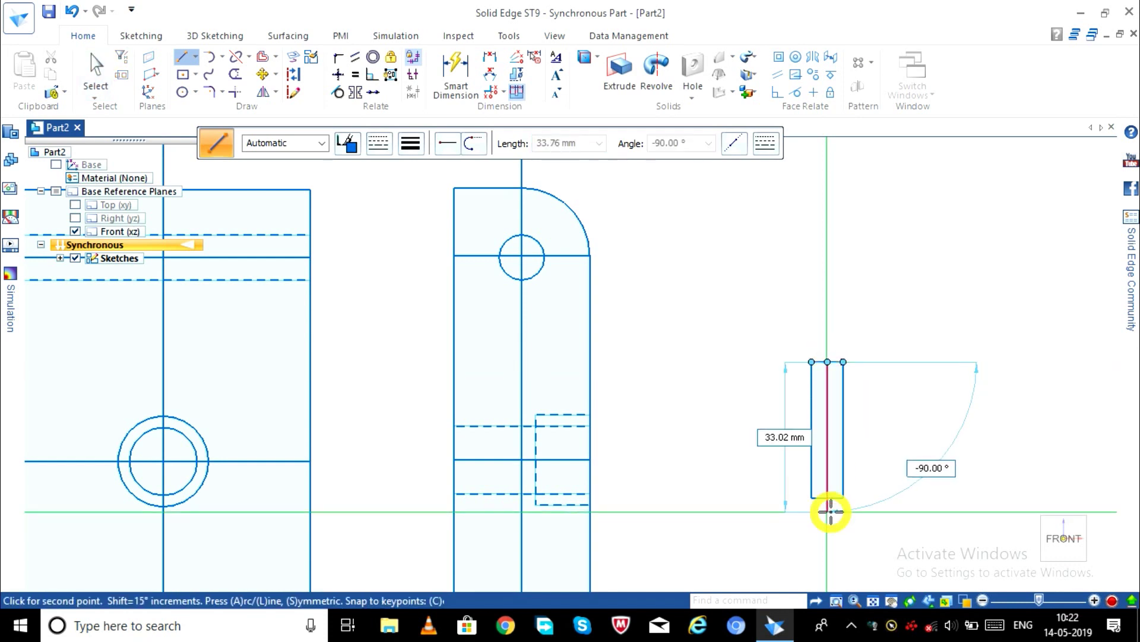
click(828, 511)
key(Escape)
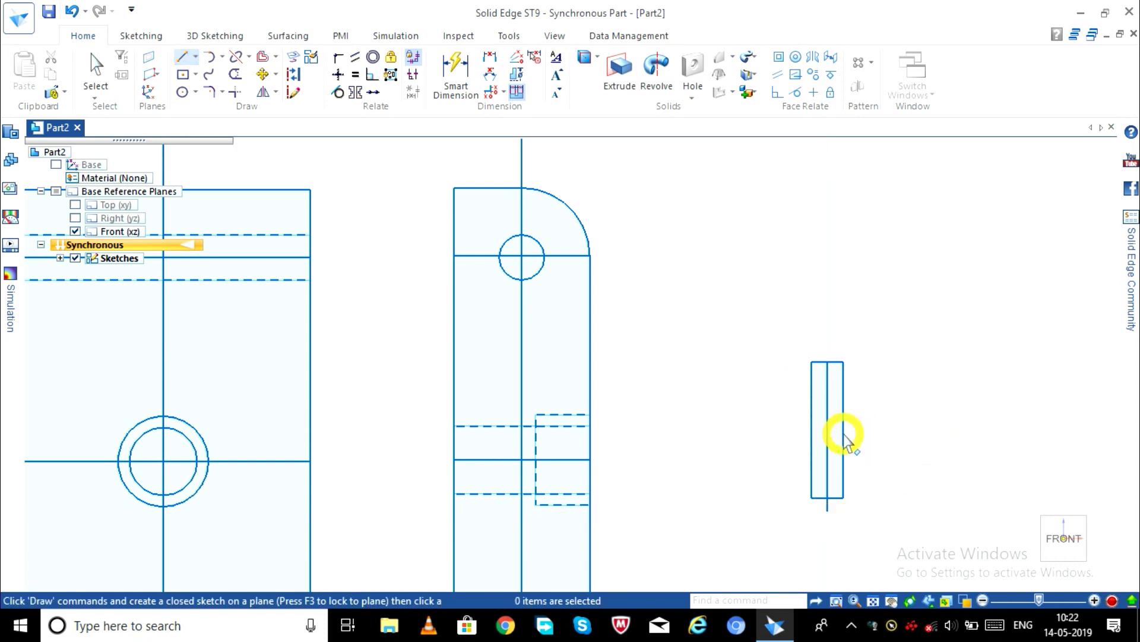
Step: Draw a short horizontal line from the rectangle's right-edge midpoint leftward
click(181, 59)
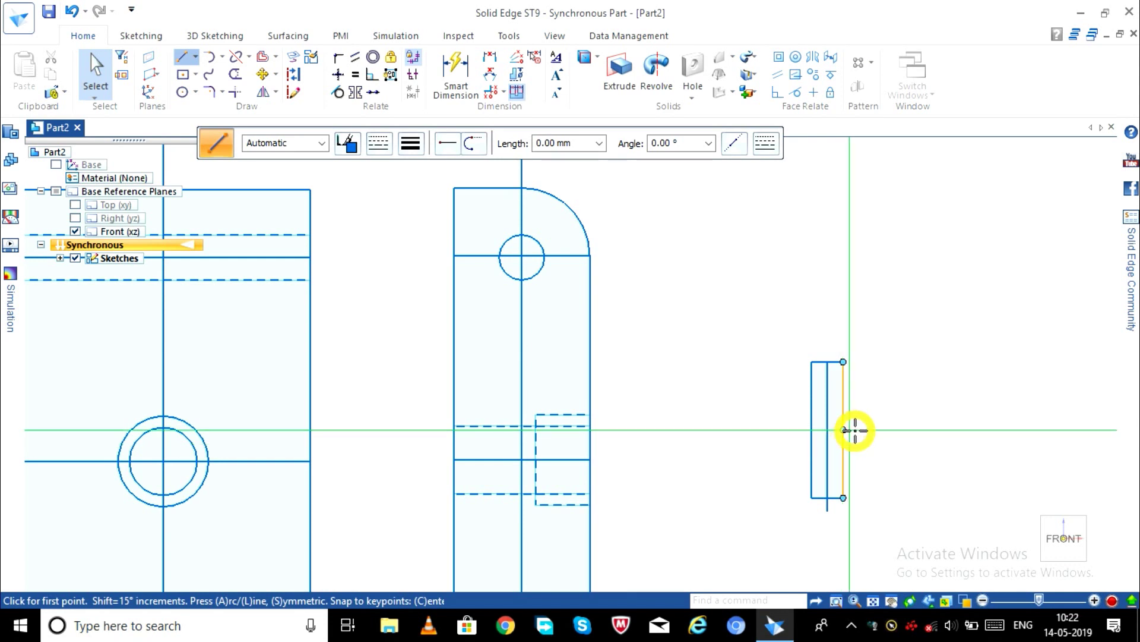
click(844, 430)
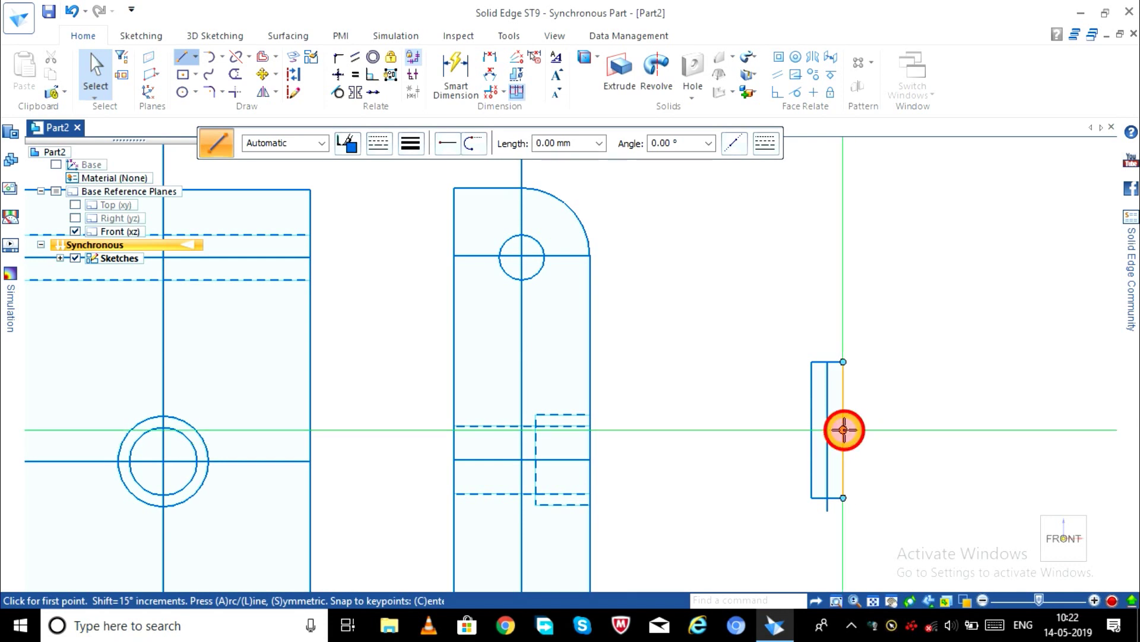
click(799, 429)
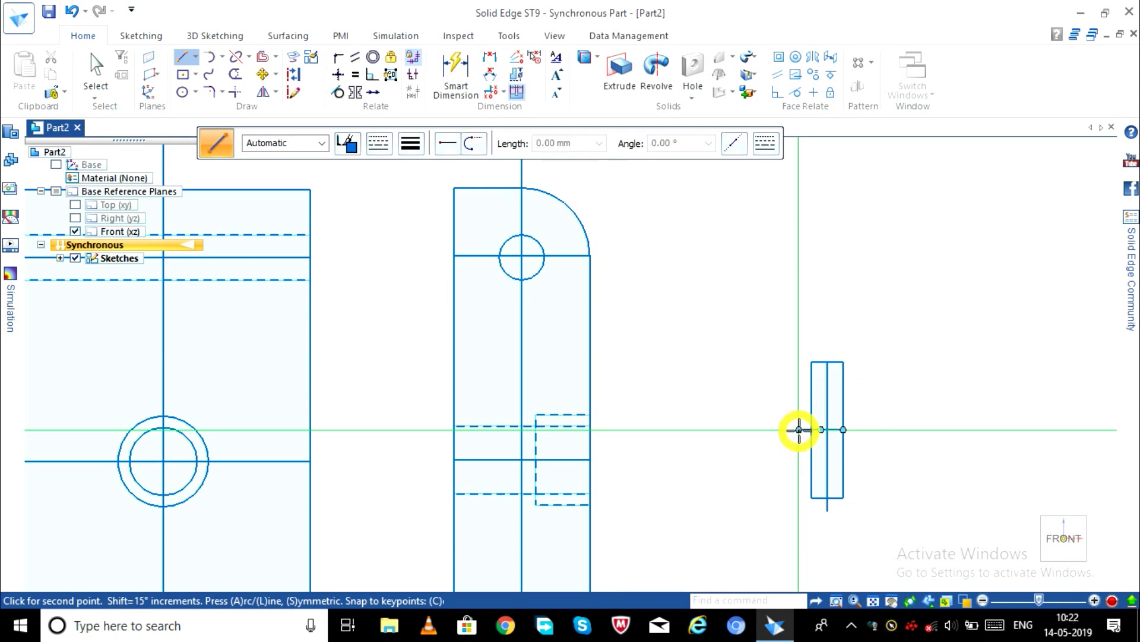
click(799, 429)
key(Escape)
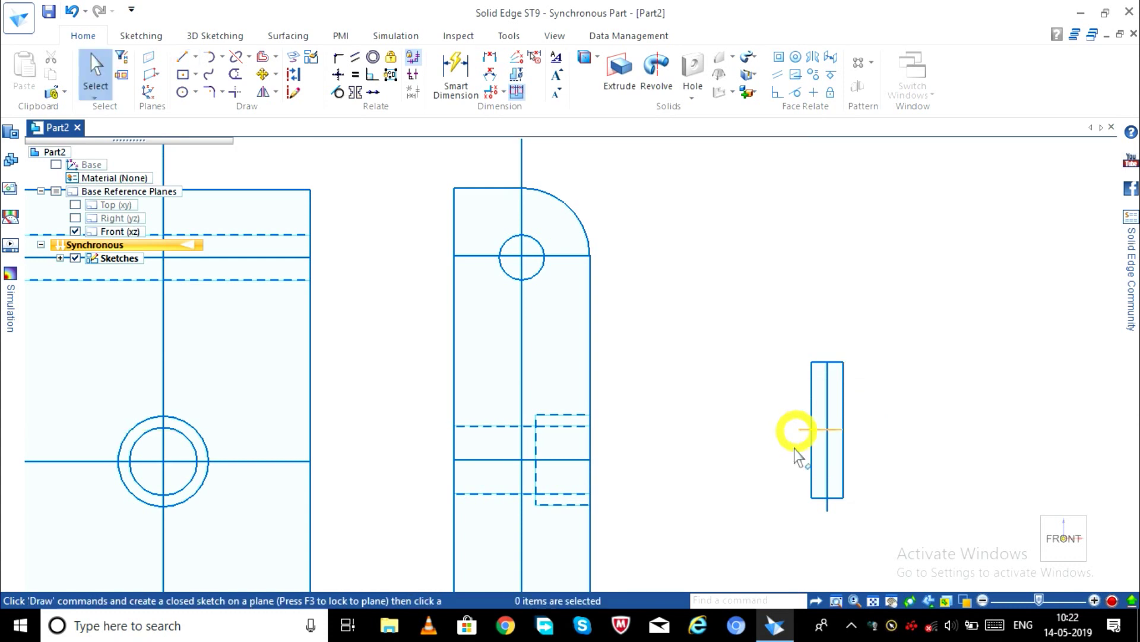
Step: Draw a 15 mm diameter circle centred on the crossing lines
click(185, 97)
scroll(669, 395, up, 3)
click(678, 391)
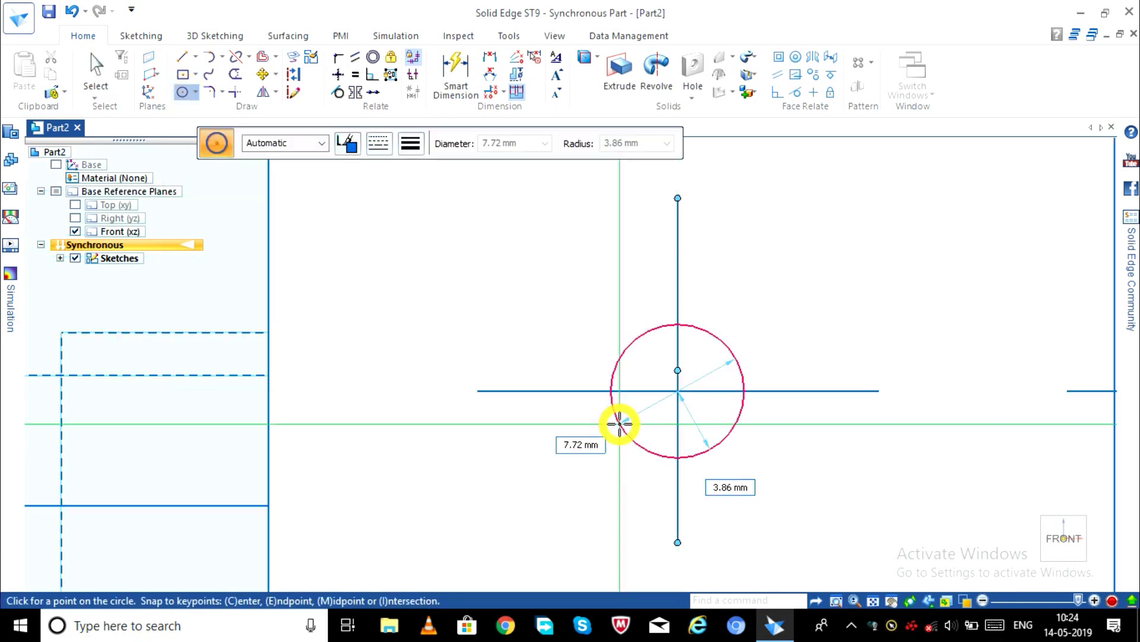
click(591, 390)
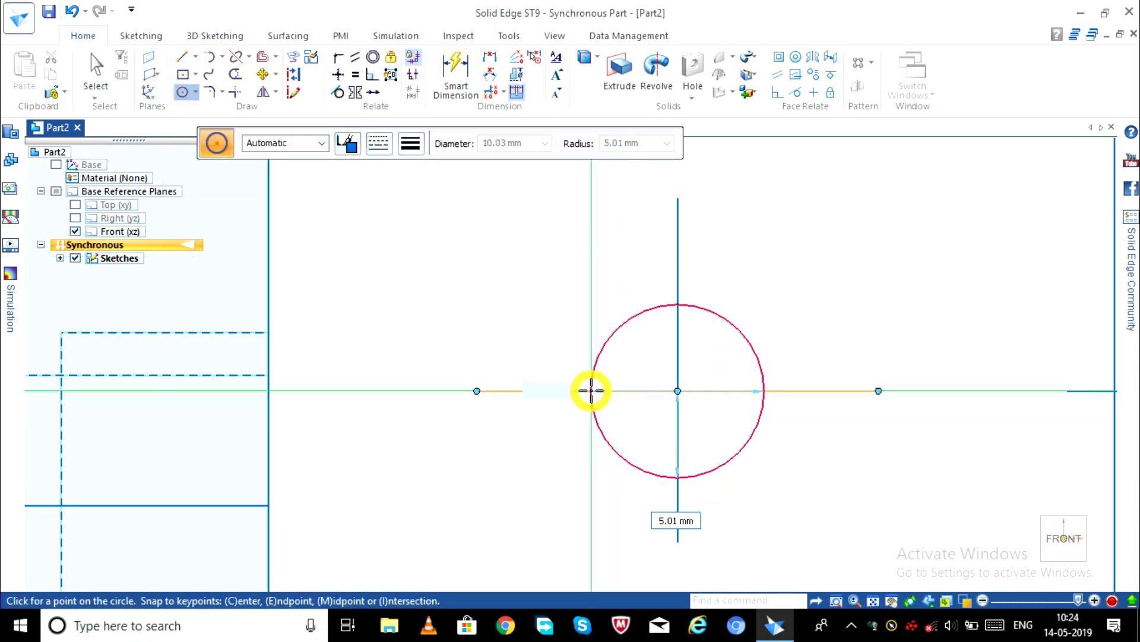
text(15)
key(Return)
key(Escape)
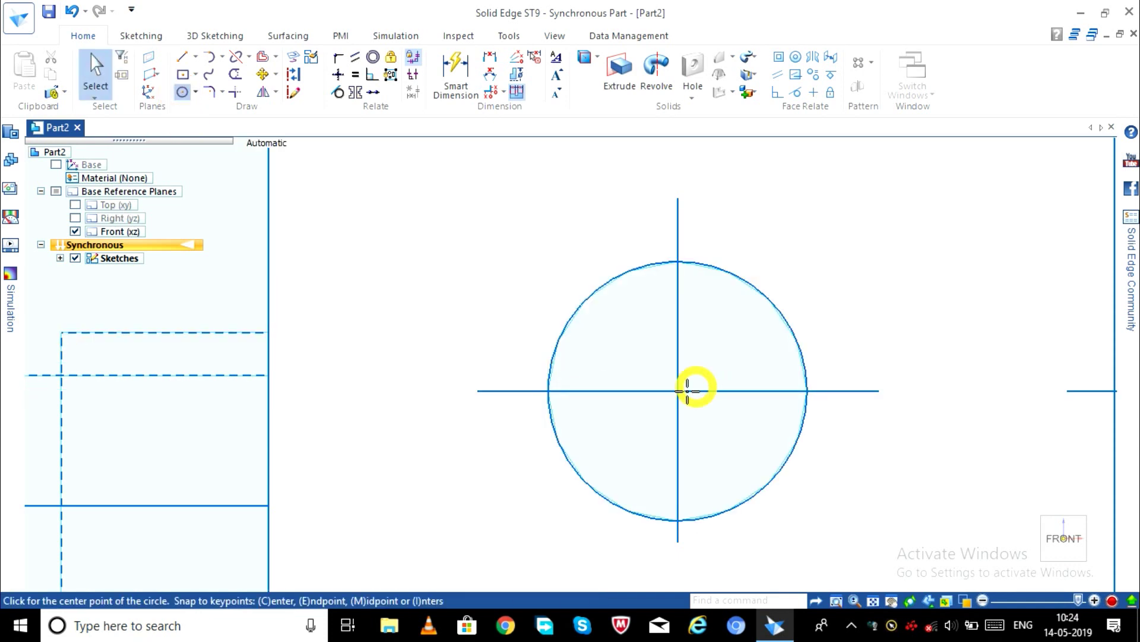
Step: Add a concentric 30 mm diameter circle at the same centre
click(677, 390)
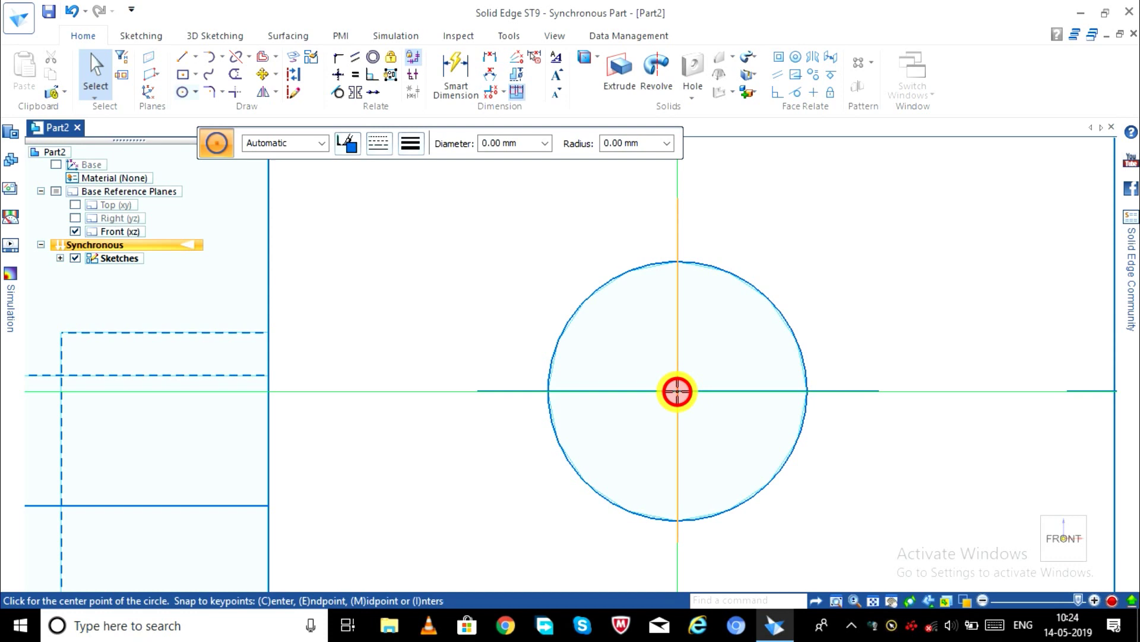
click(554, 426)
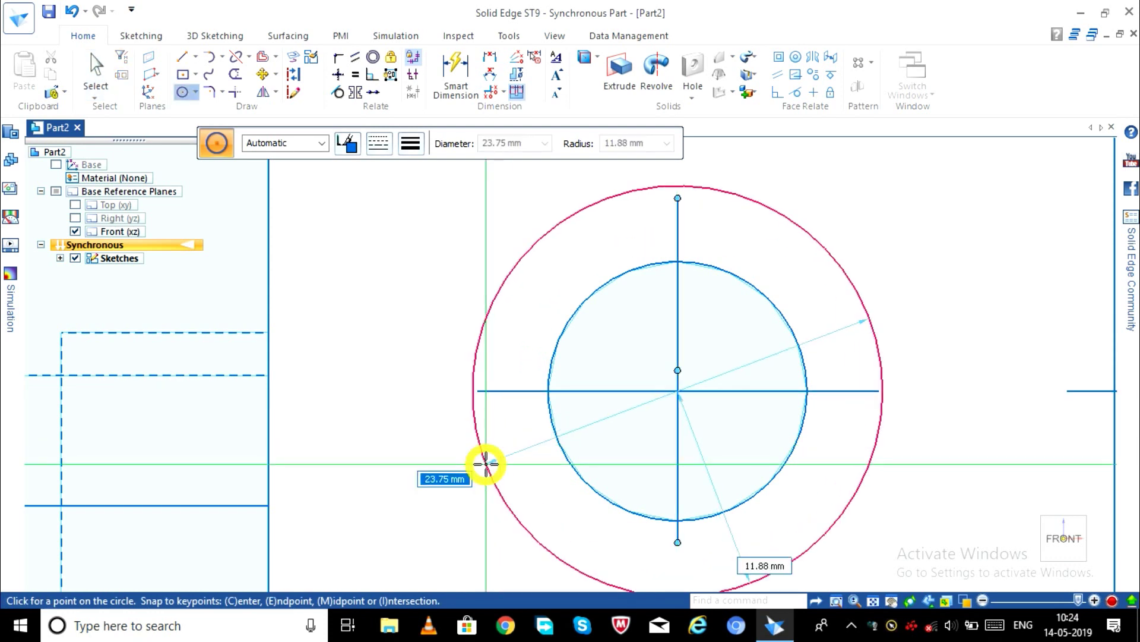
text(30)
key(Return)
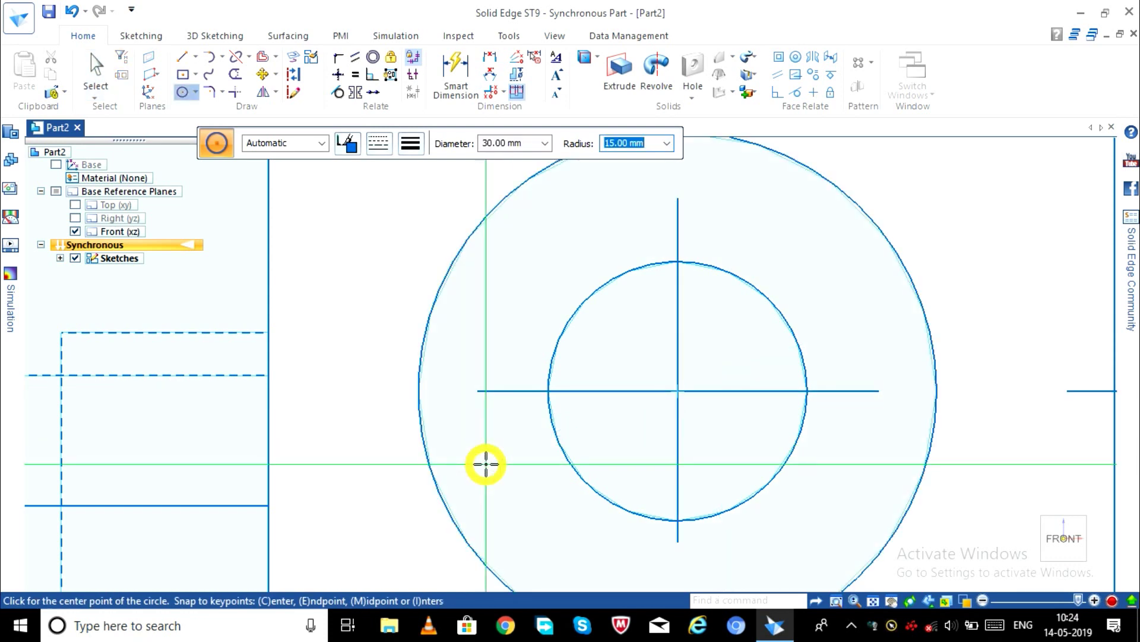
key(Escape)
scroll(929, 445, down, 3)
scroll(914, 452, down, 1)
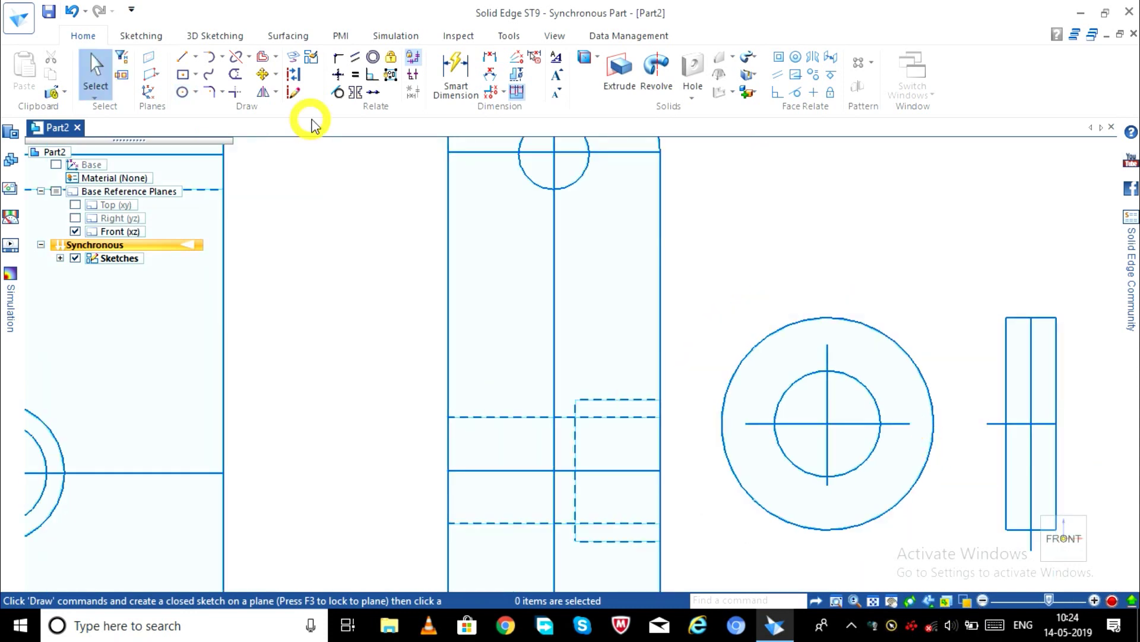
Step: Start the Line tool twice and cancel it without drawing anything
click(184, 60)
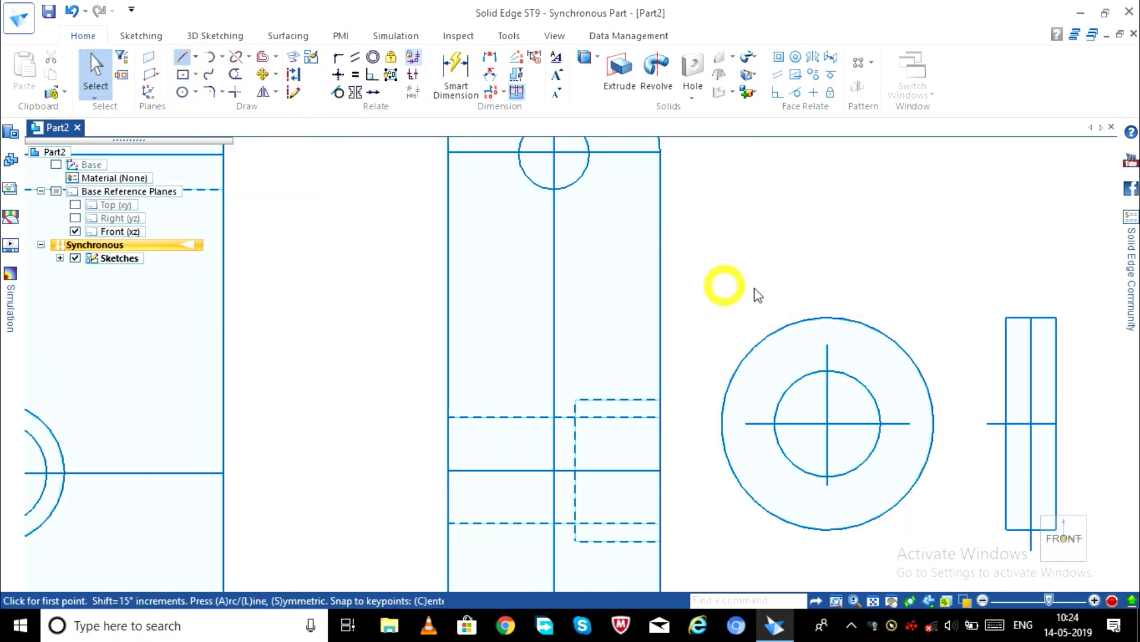
click(826, 316)
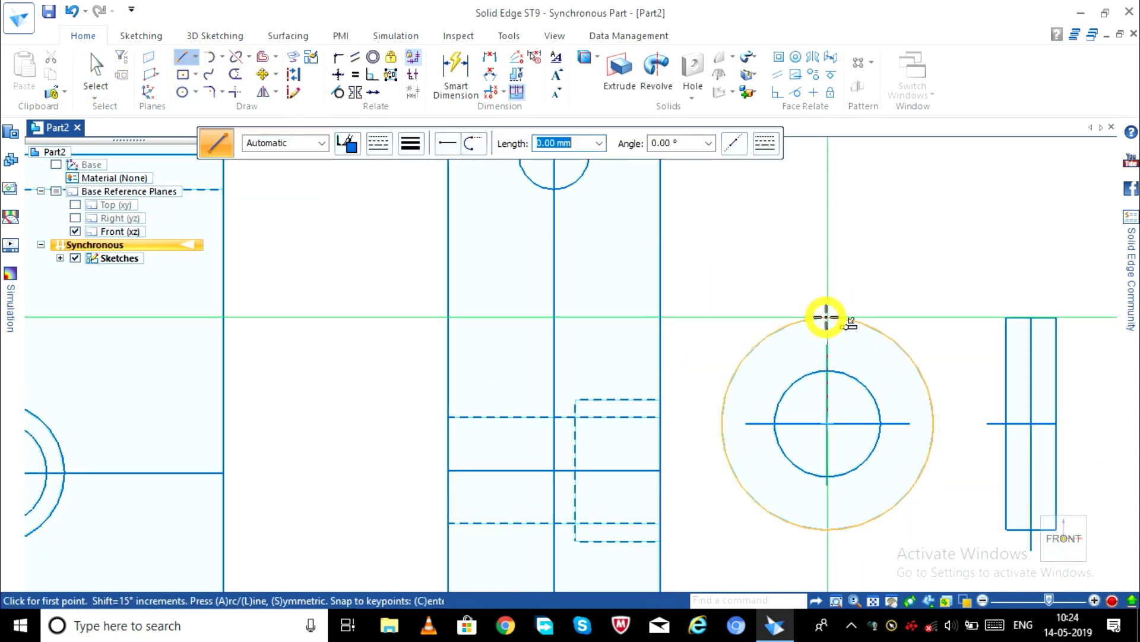
key(Escape)
scroll(937, 538, down, 2)
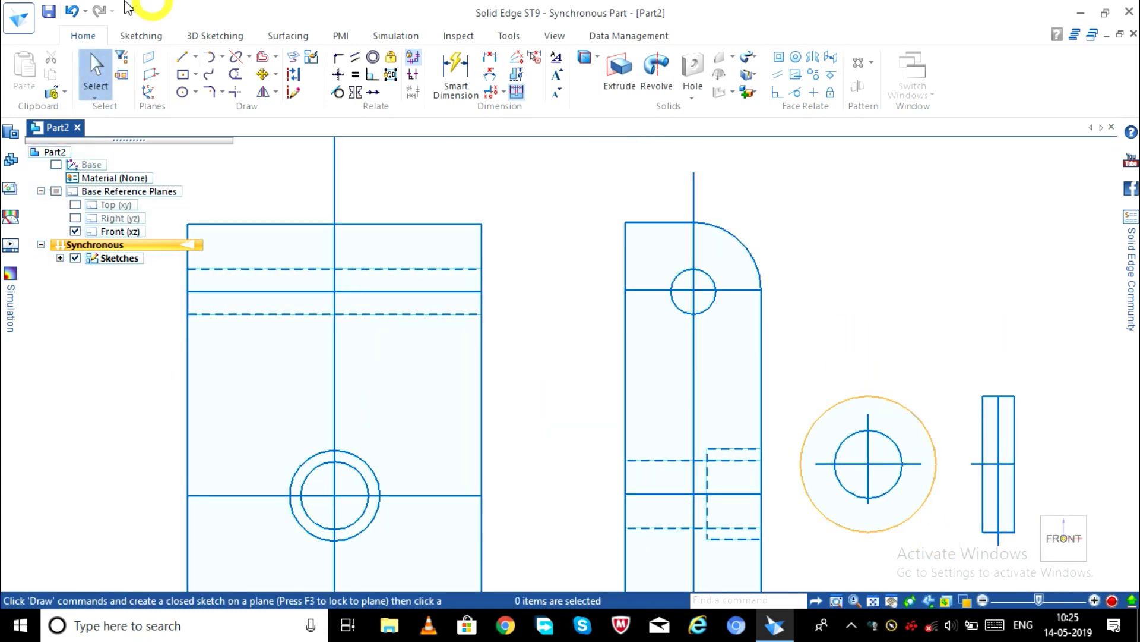
click(183, 57)
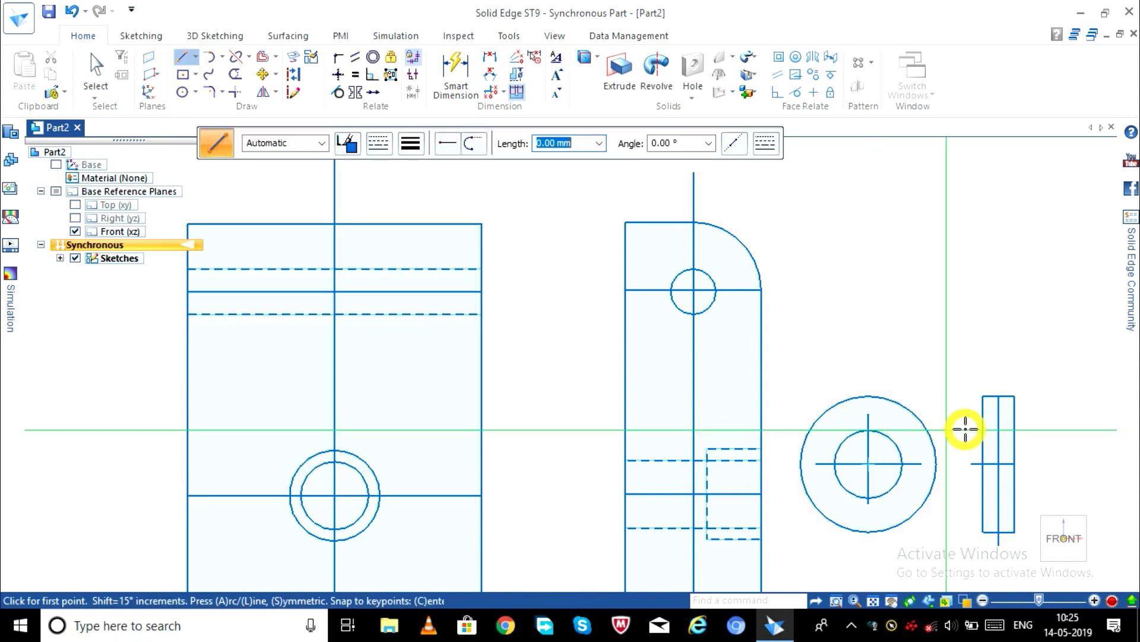
key(Escape)
Step: Select the narrow view's horizontal centre line and start a 7.5 mm offset
click(1008, 464)
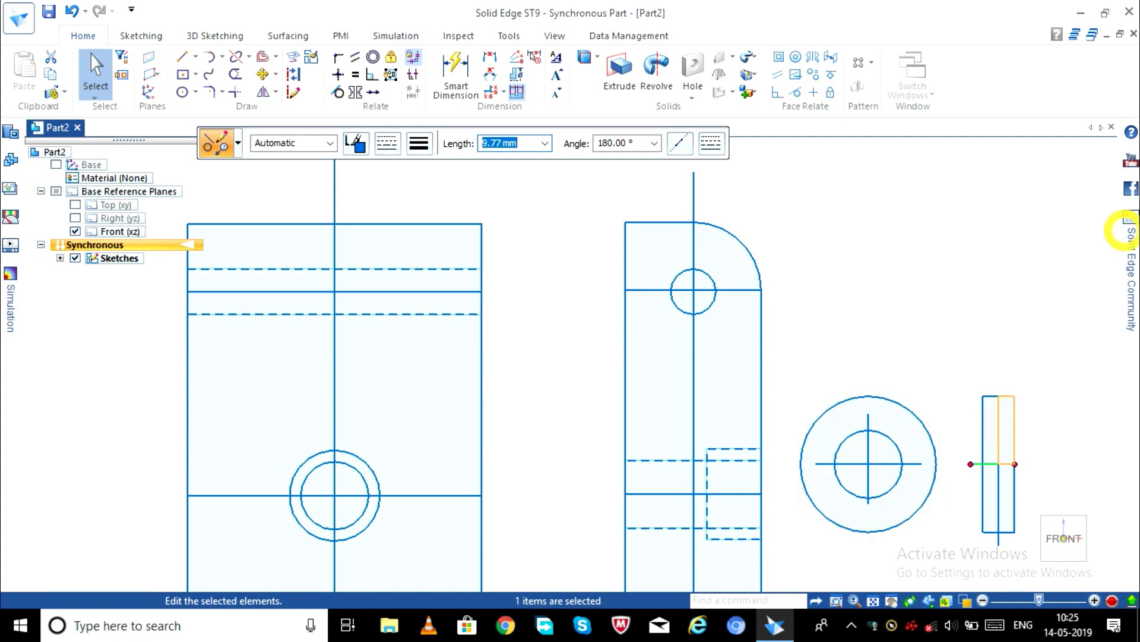
click(262, 61)
click(263, 66)
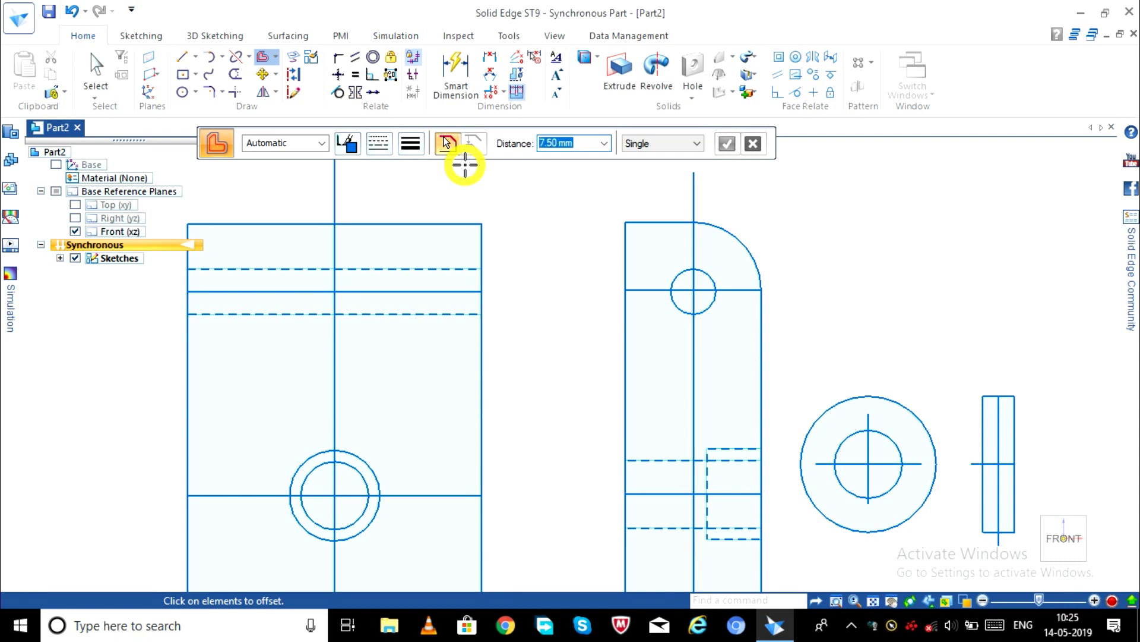
Step: Offset the narrow view's centre line 7.5 mm both above and below
click(1008, 463)
key(Return)
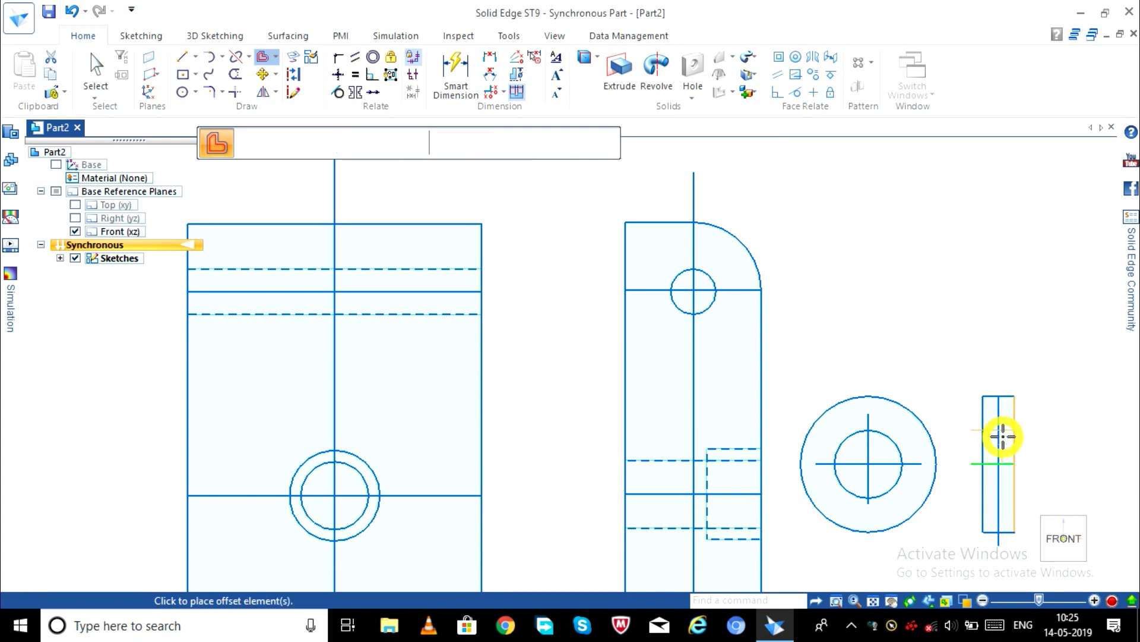
click(1006, 502)
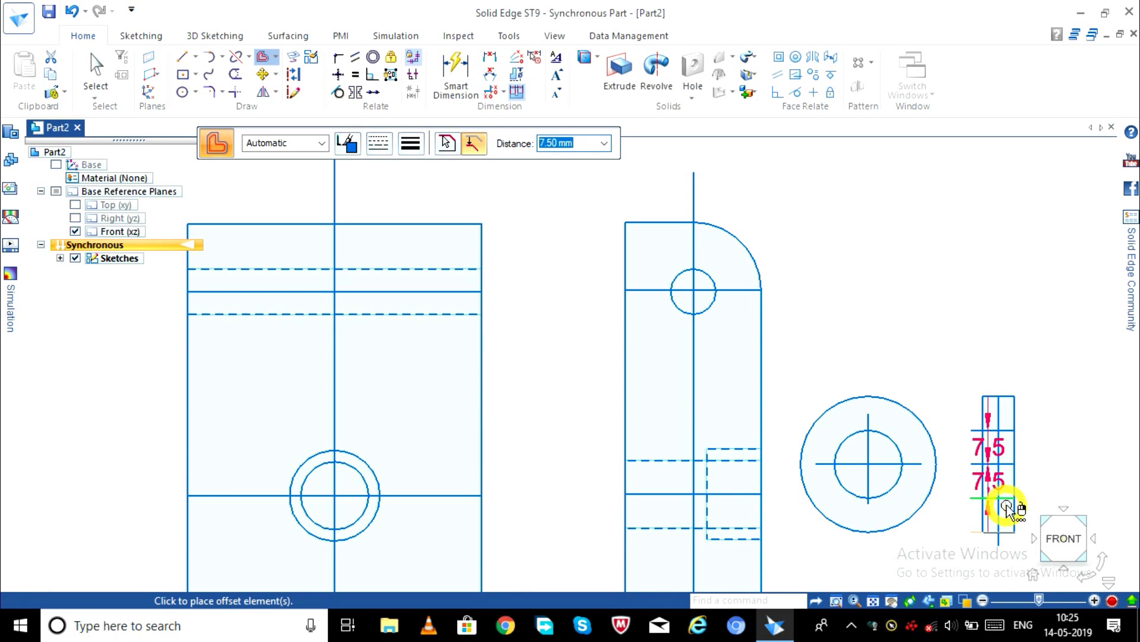
key(Escape)
Step: Select the 7.5 offset dimensions and remove the lower one
scroll(1006, 506, up, 2)
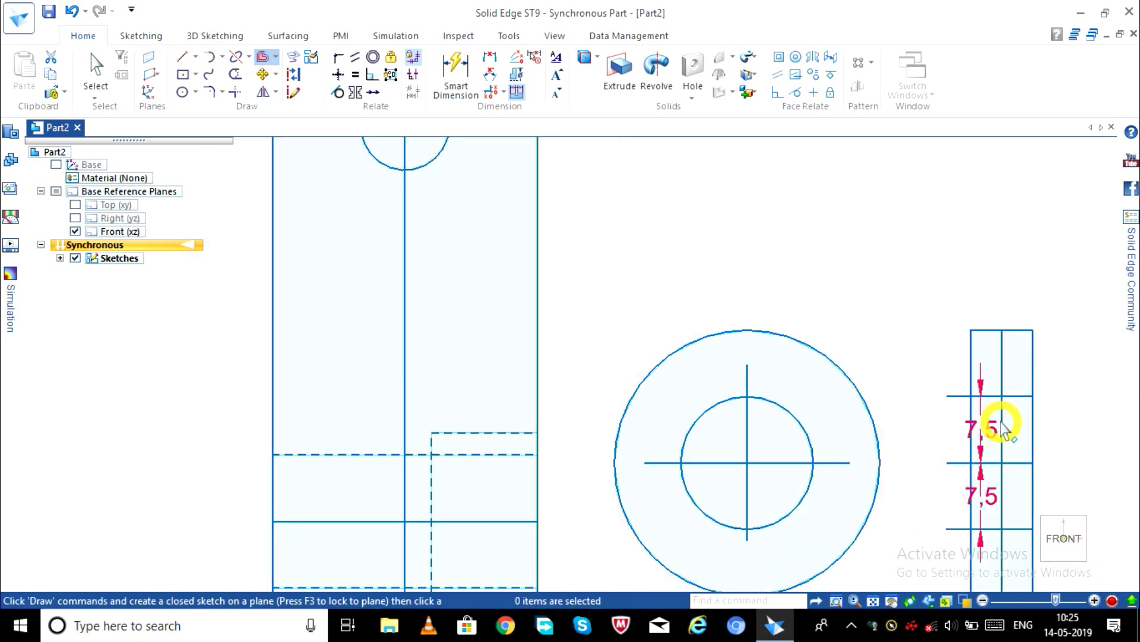
click(992, 432)
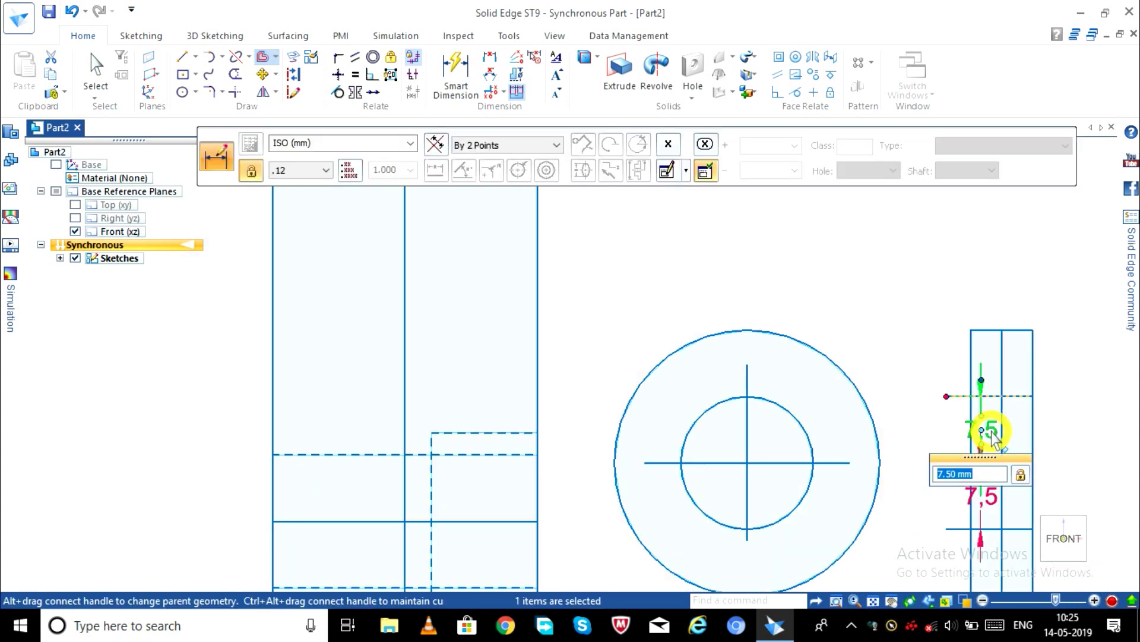
shift+click(988, 506)
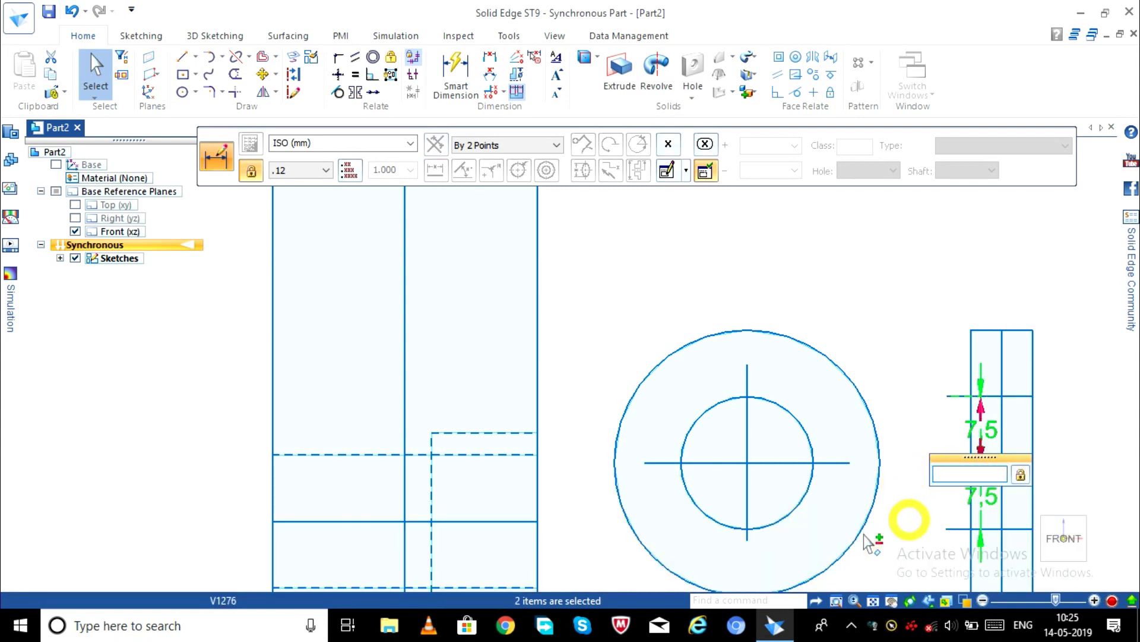
scroll(928, 534, up, 2)
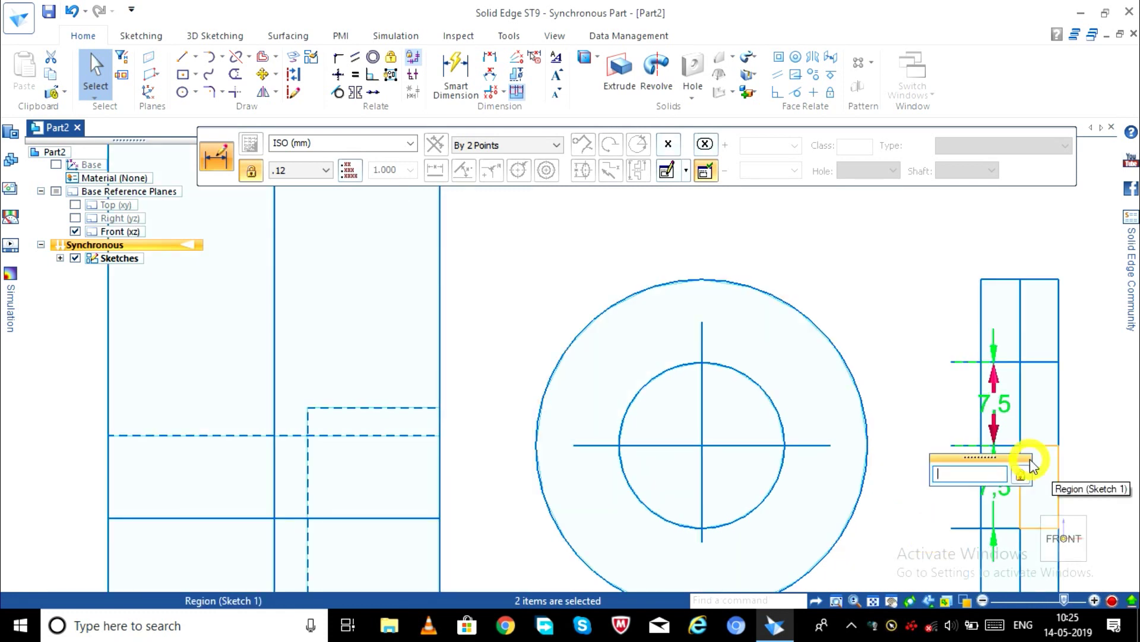
scroll(909, 537, down, 1)
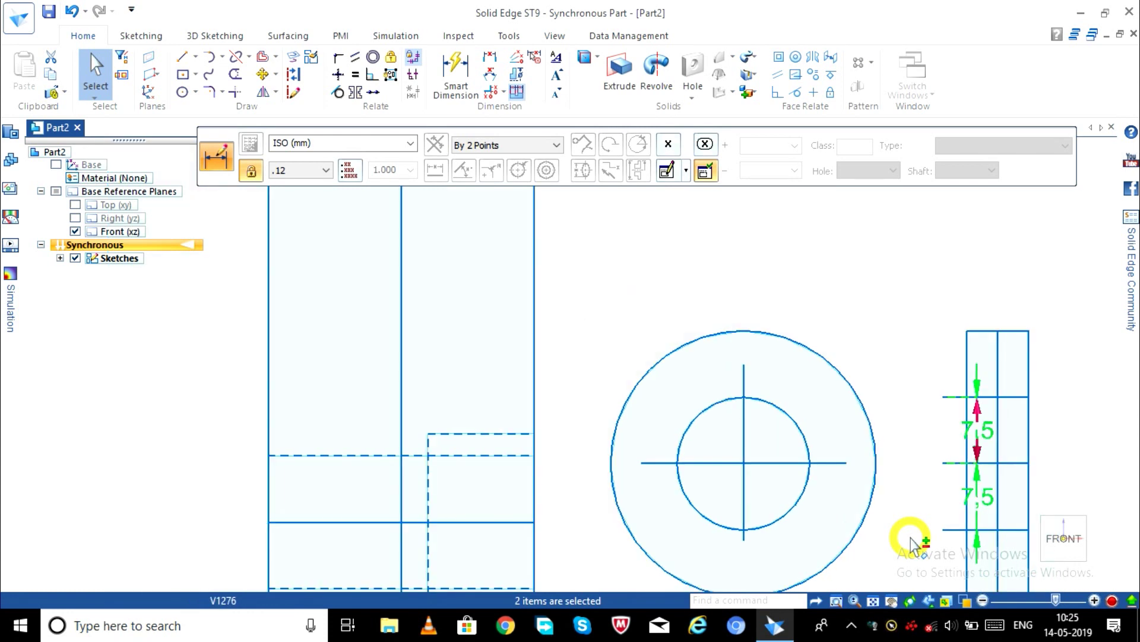
key(Escape)
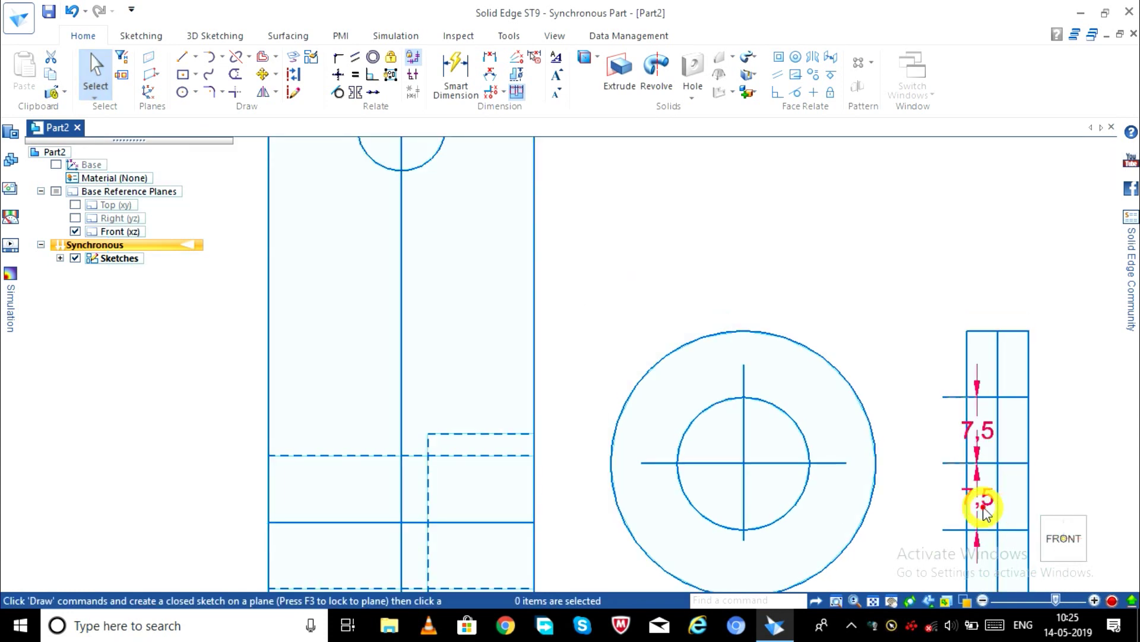
click(983, 508)
click(983, 508)
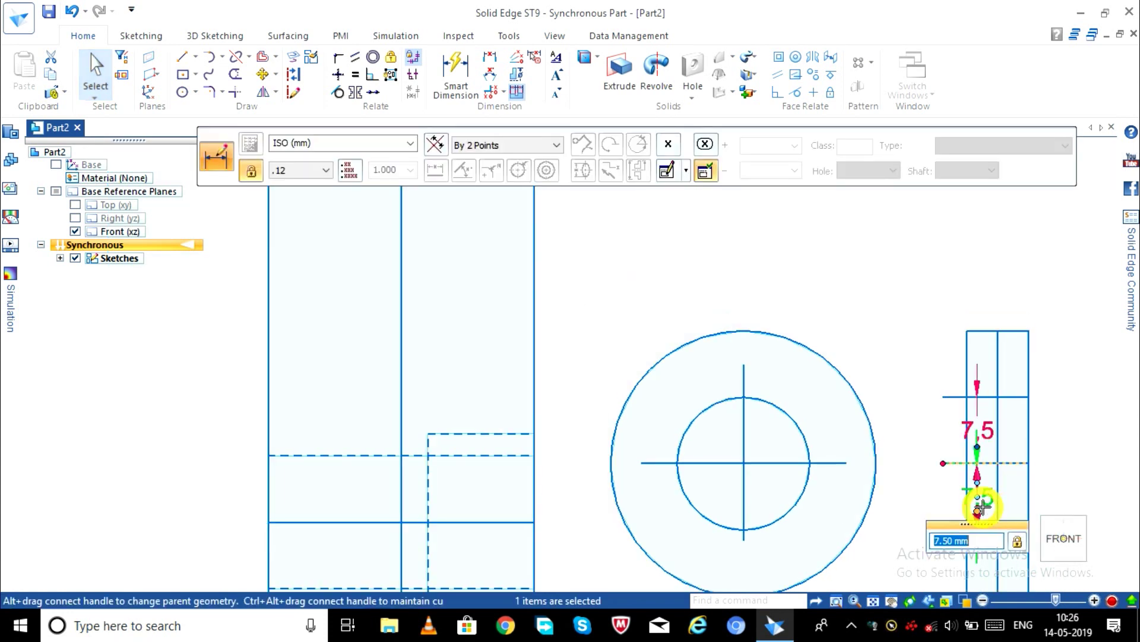
key(Escape)
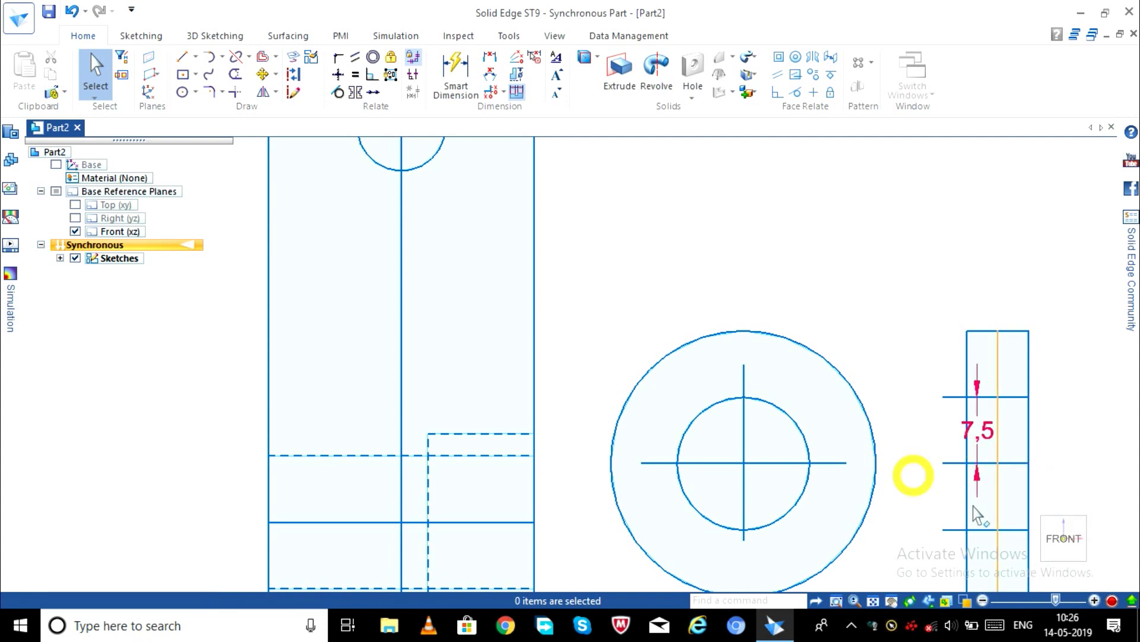
Step: Remove the remaining 7.5 dimension label from the offset lines
click(980, 433)
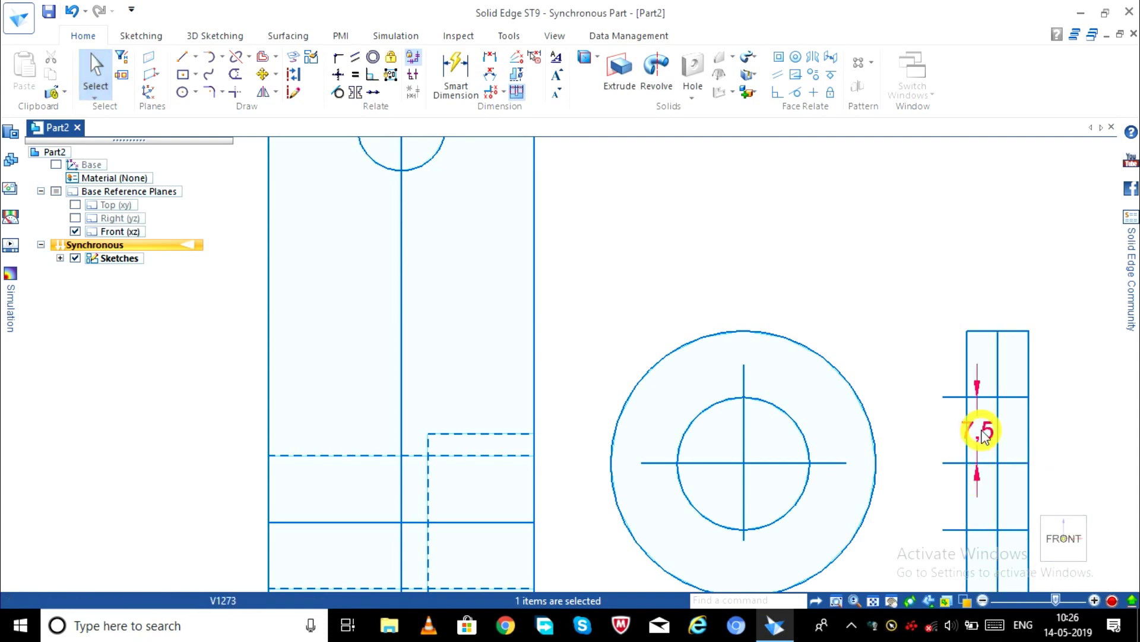
key(Escape)
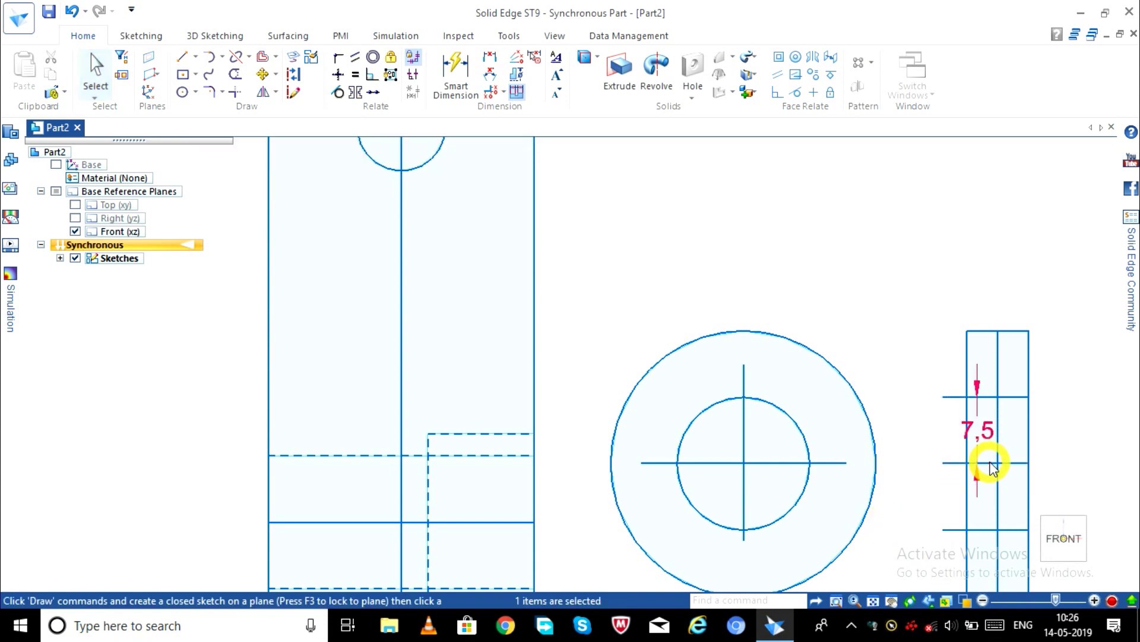
key(Escape)
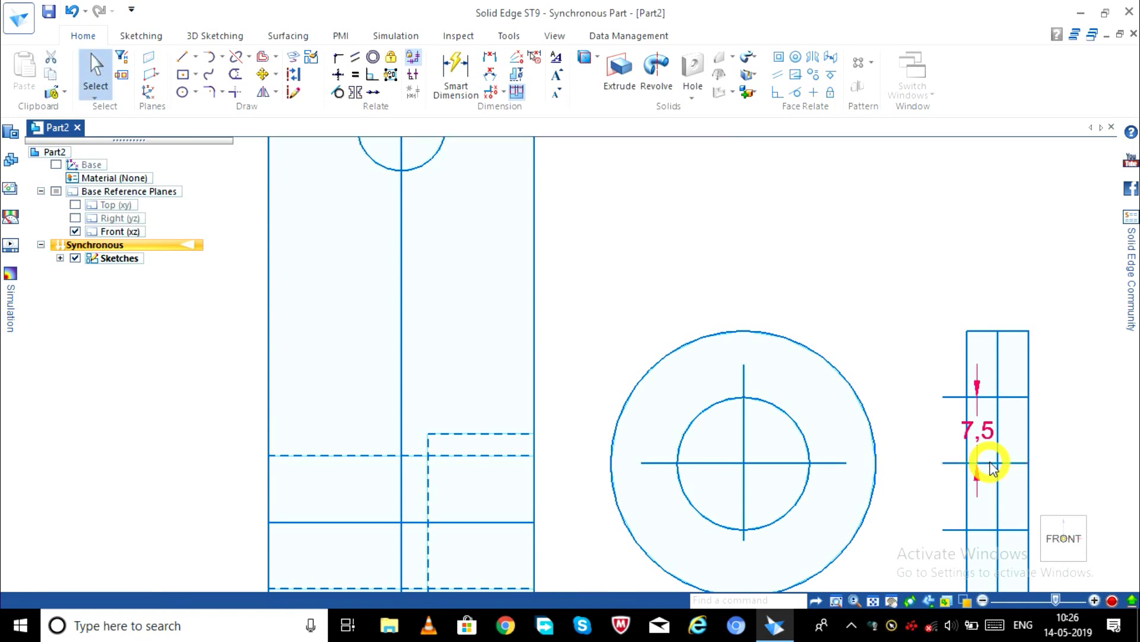
click(991, 465)
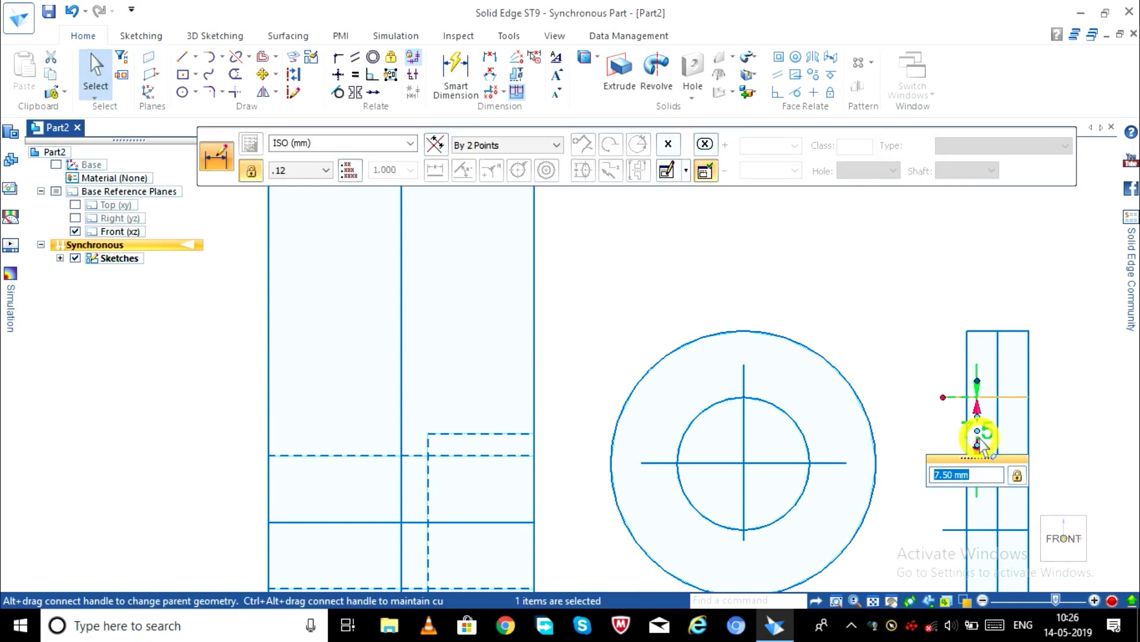
key(Escape)
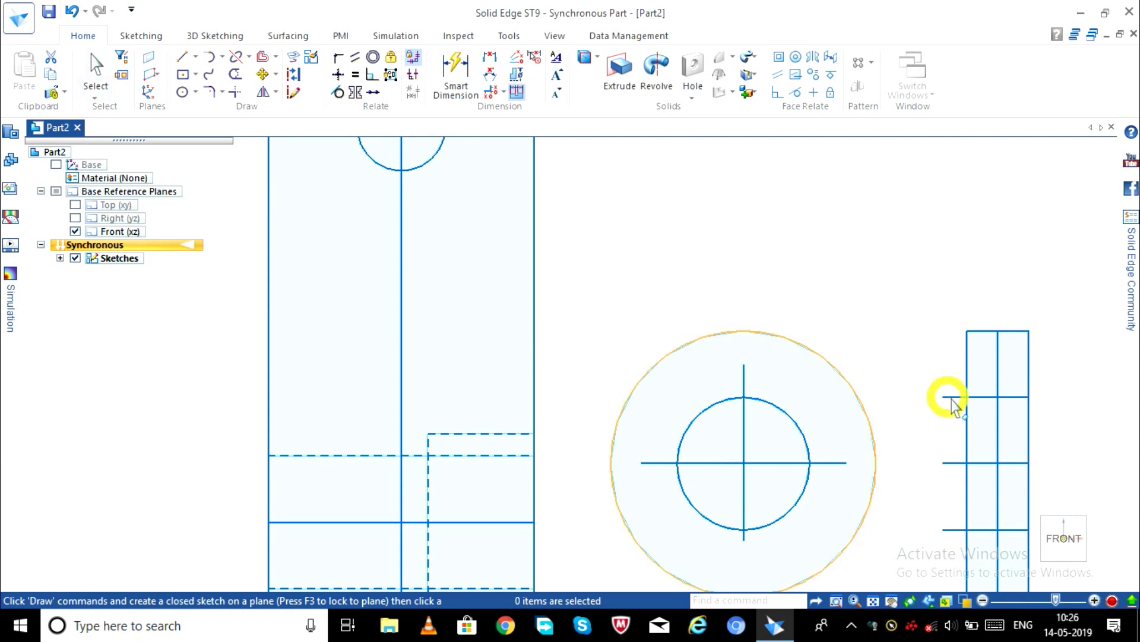
Step: Trim the two stubs left of the narrow view and delete its vertical centre line
click(236, 74)
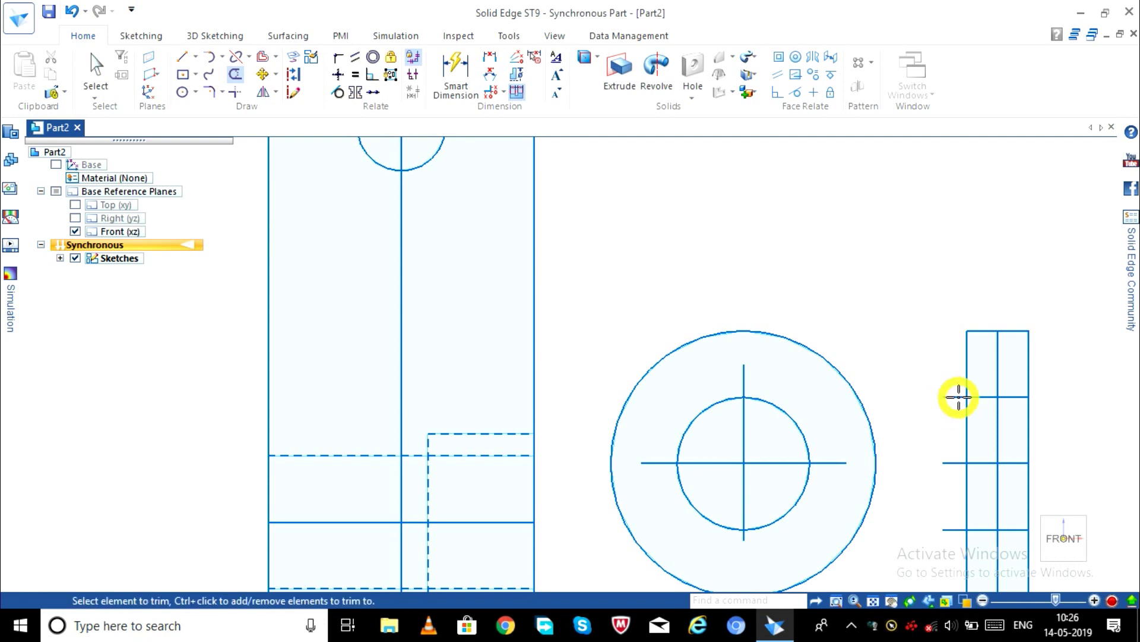
click(959, 397)
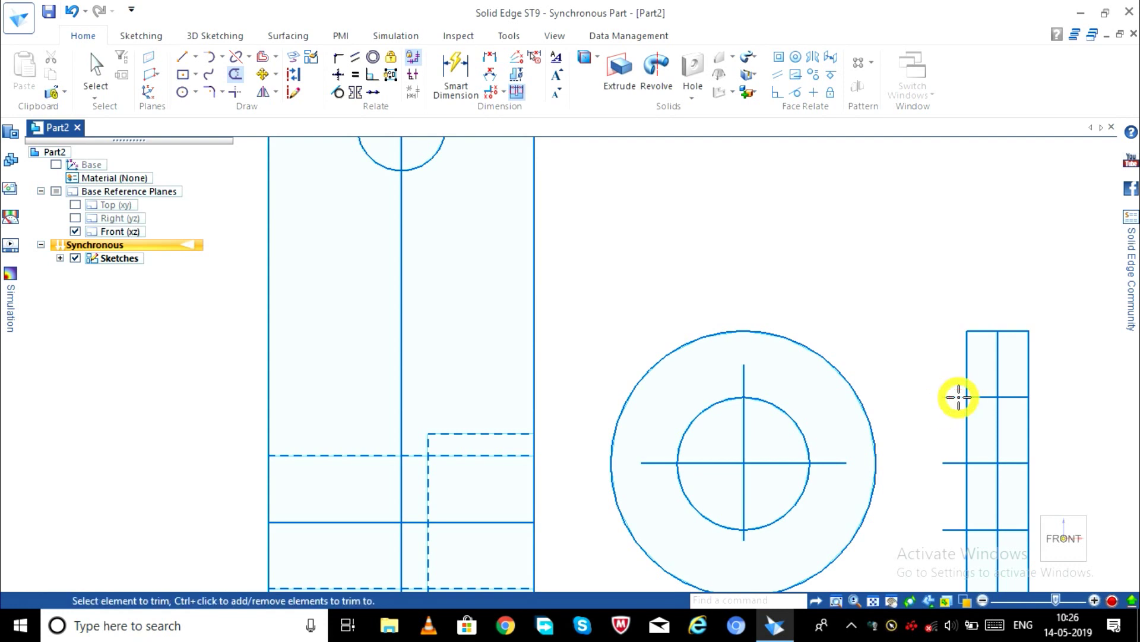
click(956, 530)
mouse_move(1064, 538)
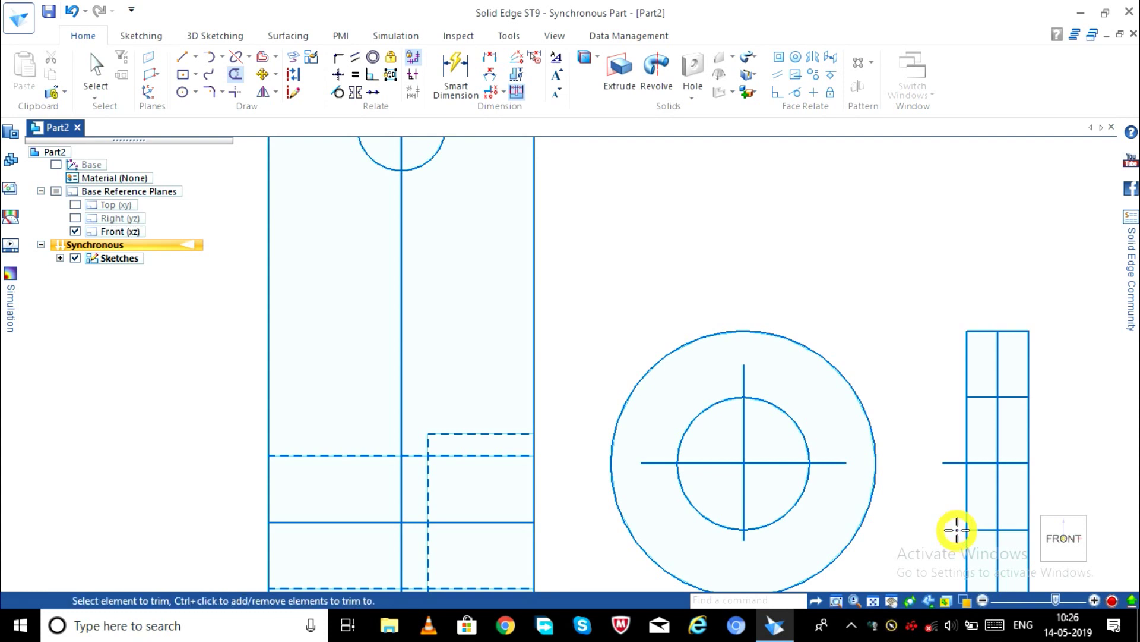
key(Escape)
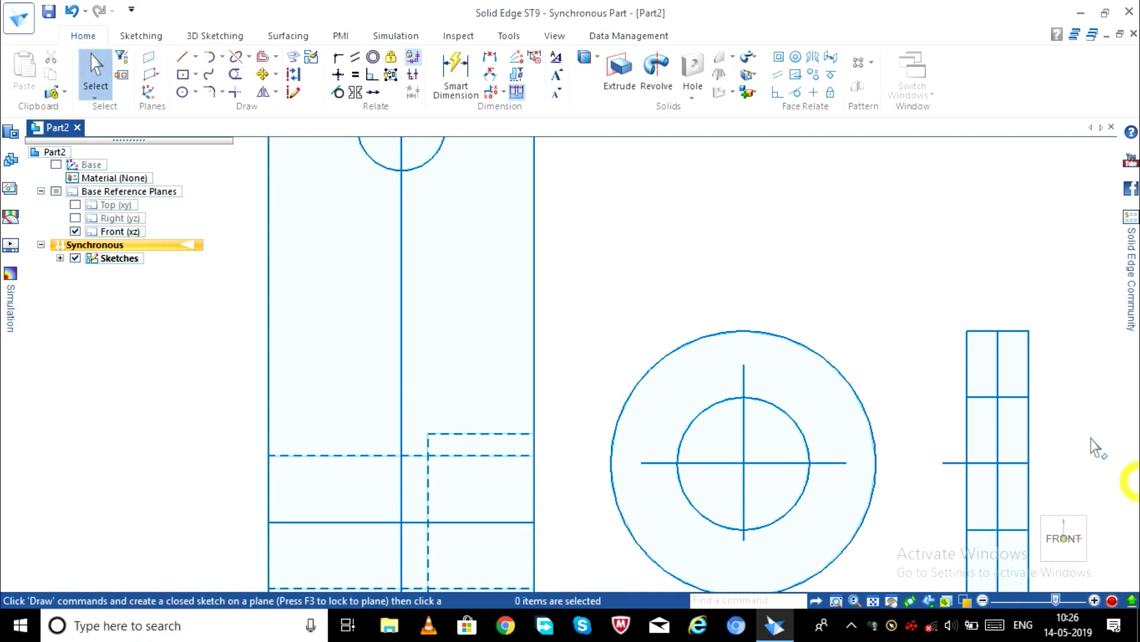
click(998, 426)
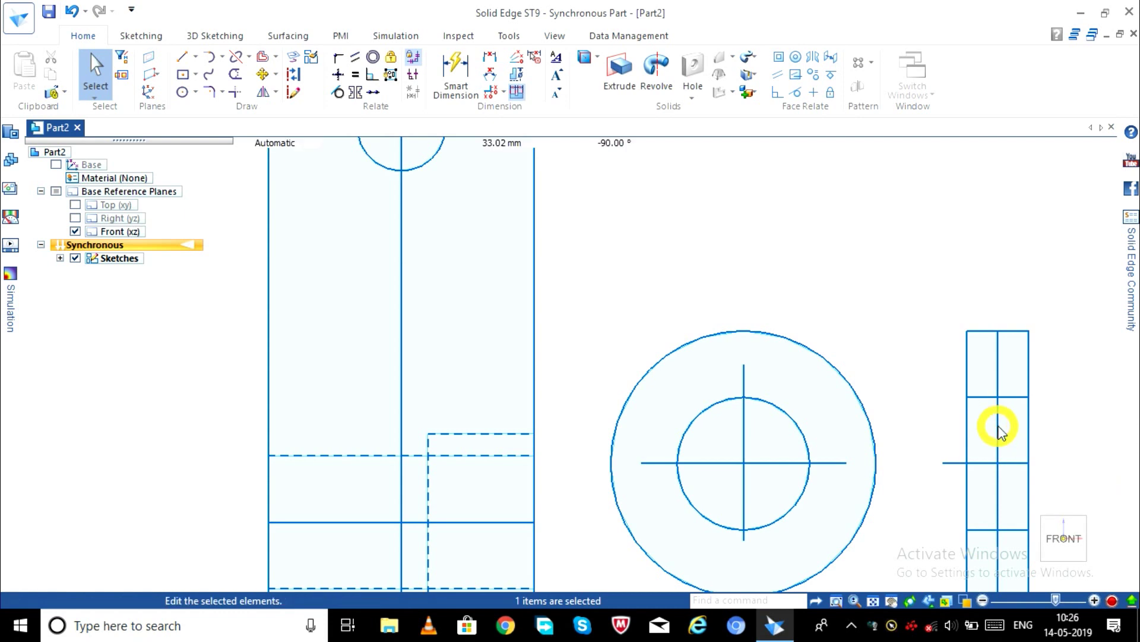
key(Delete)
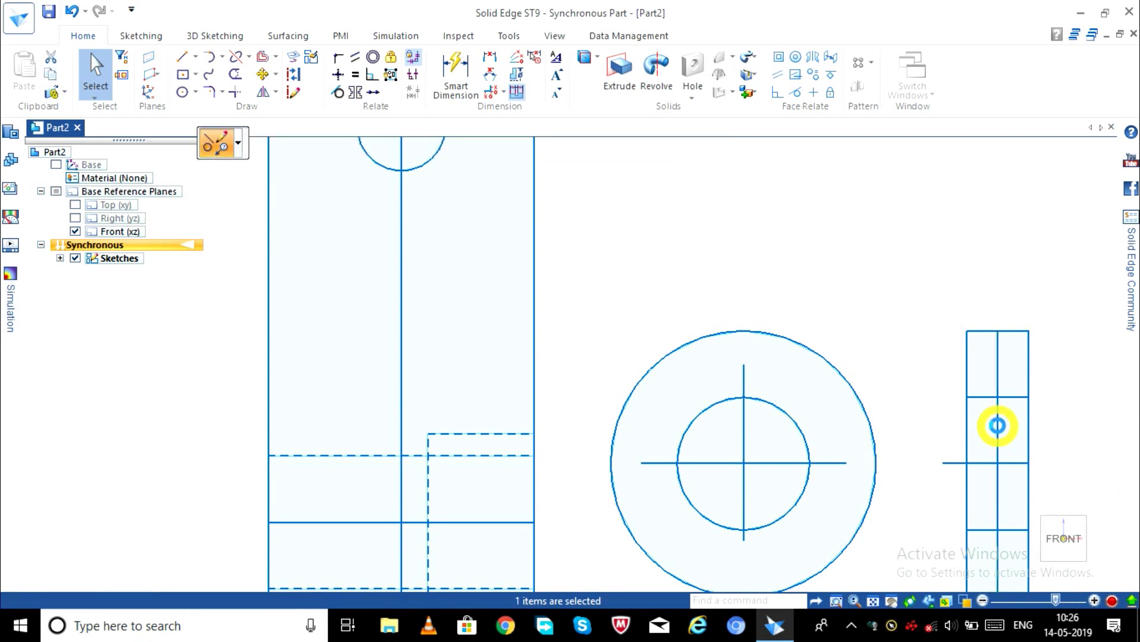
Step: Set both new horizontal offset lines to a dashed line type
click(1004, 397)
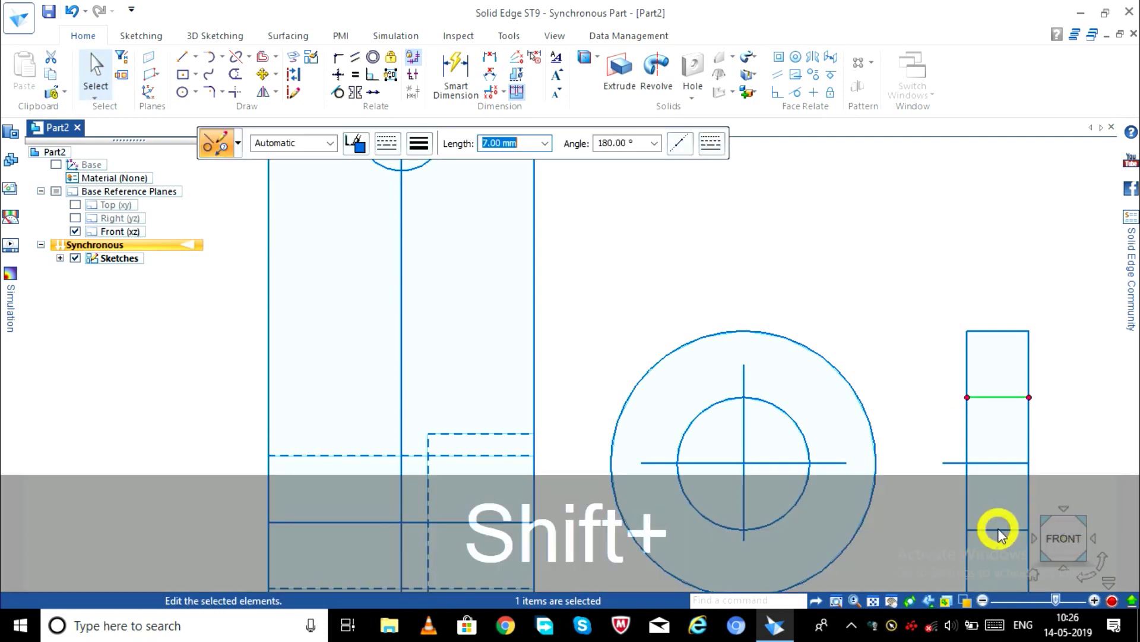
click(388, 143)
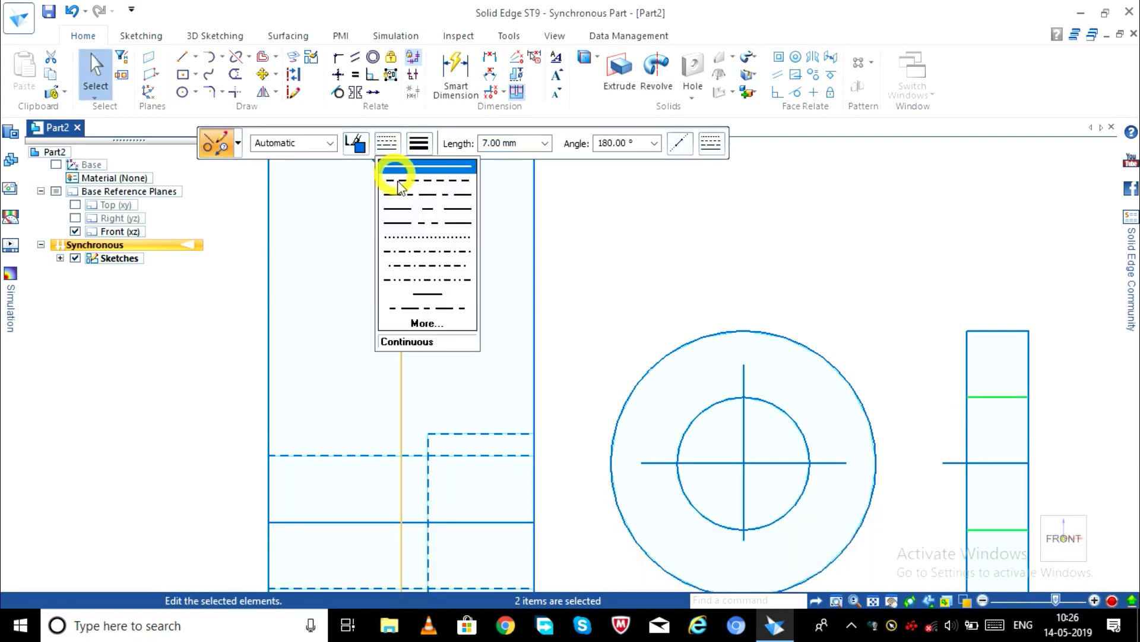
click(398, 186)
click(796, 436)
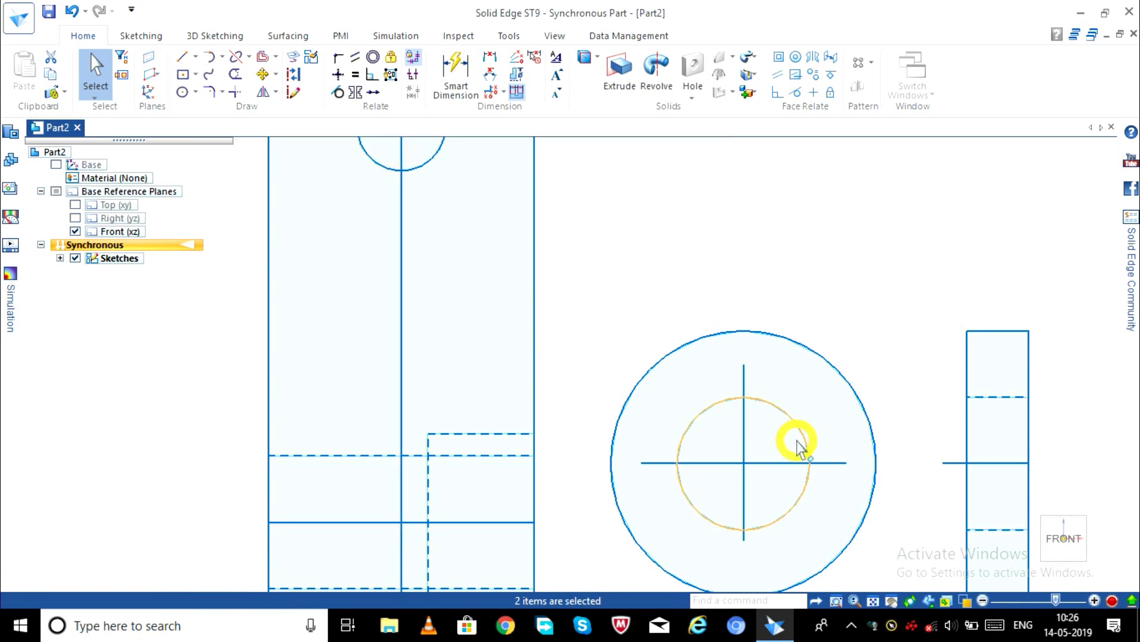
scroll(894, 481, down, 2)
scroll(897, 505, down, 2)
scroll(1019, 517, up, 1)
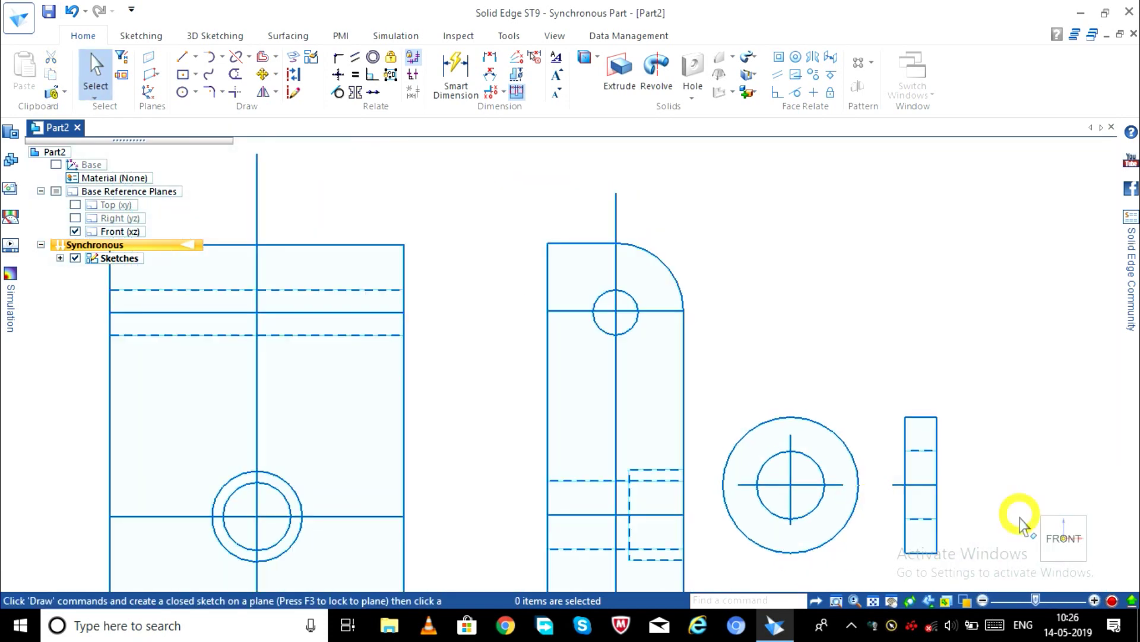
scroll(1010, 529, up, 2)
scroll(1004, 537, down, 1)
scroll(1004, 537, up, 1)
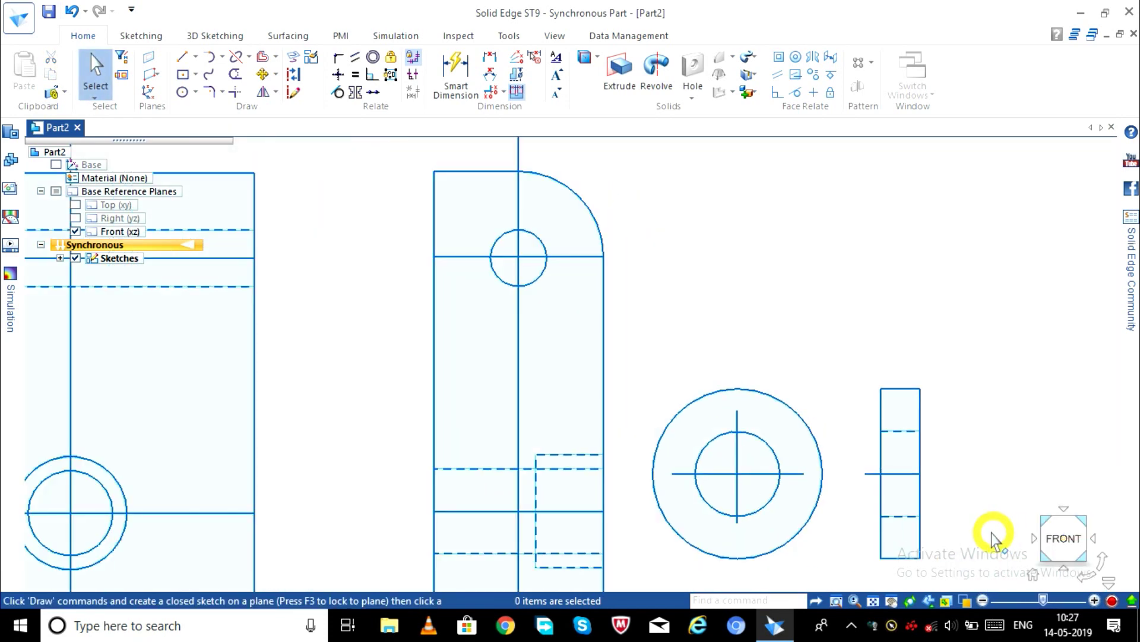
scroll(989, 537, down, 2)
scroll(989, 537, down, 1)
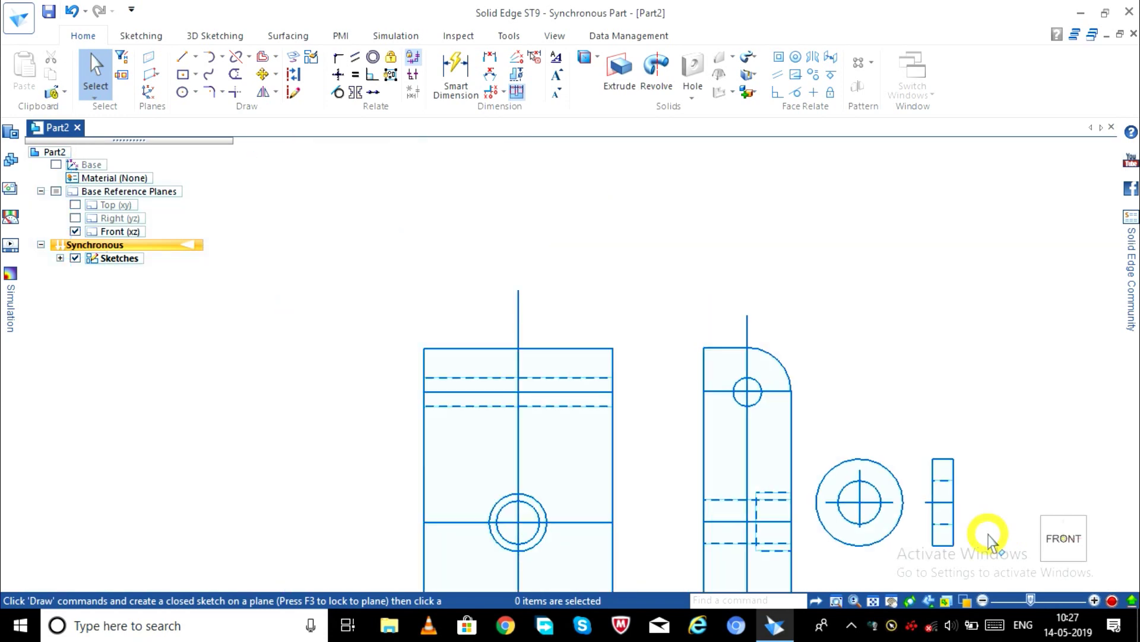
scroll(998, 533, up, 2)
scroll(1010, 529, up, 1)
scroll(1015, 528, down, 1)
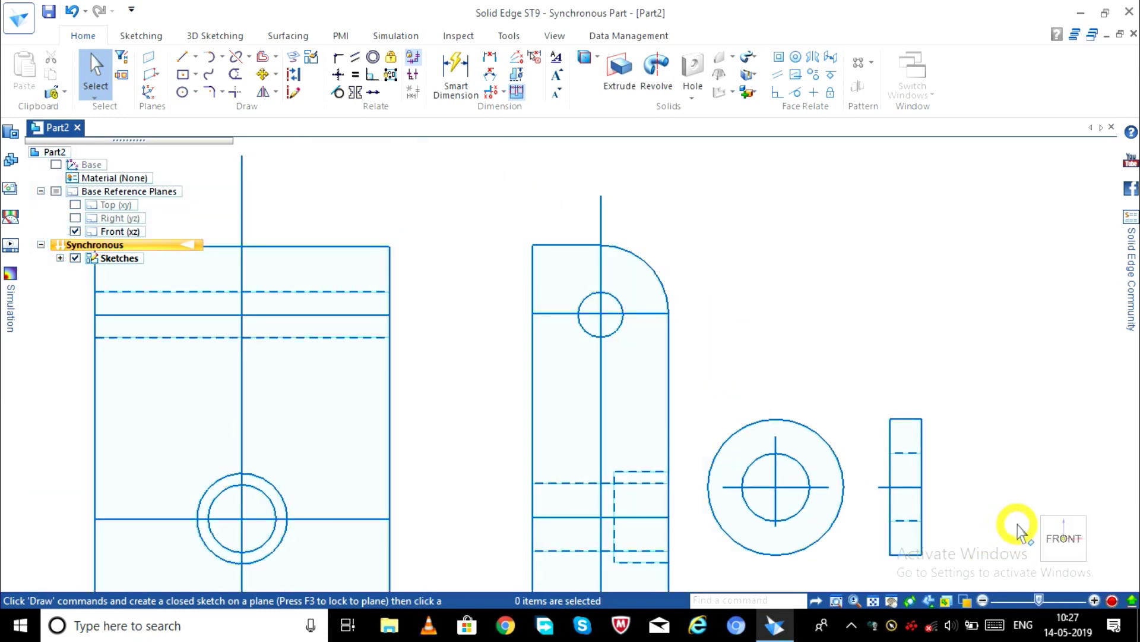
scroll(1018, 525, down, 3)
scroll(1064, 502, up, 1)
scroll(1075, 496, up, 4)
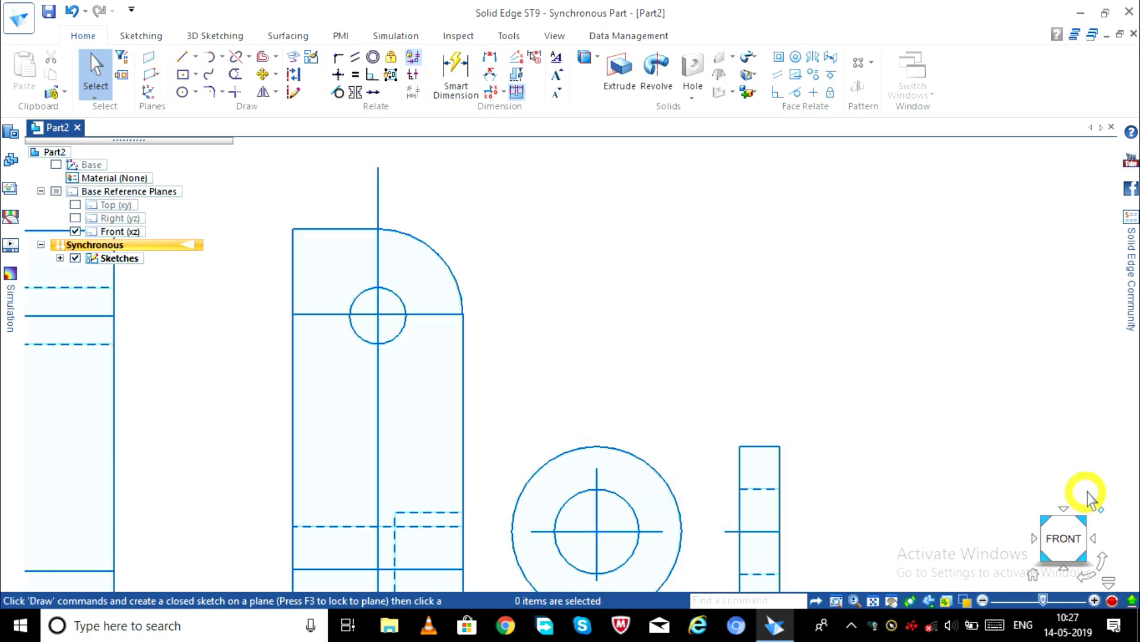
scroll(1085, 491, up, 2)
scroll(832, 543, down, 1)
scroll(840, 545, down, 2)
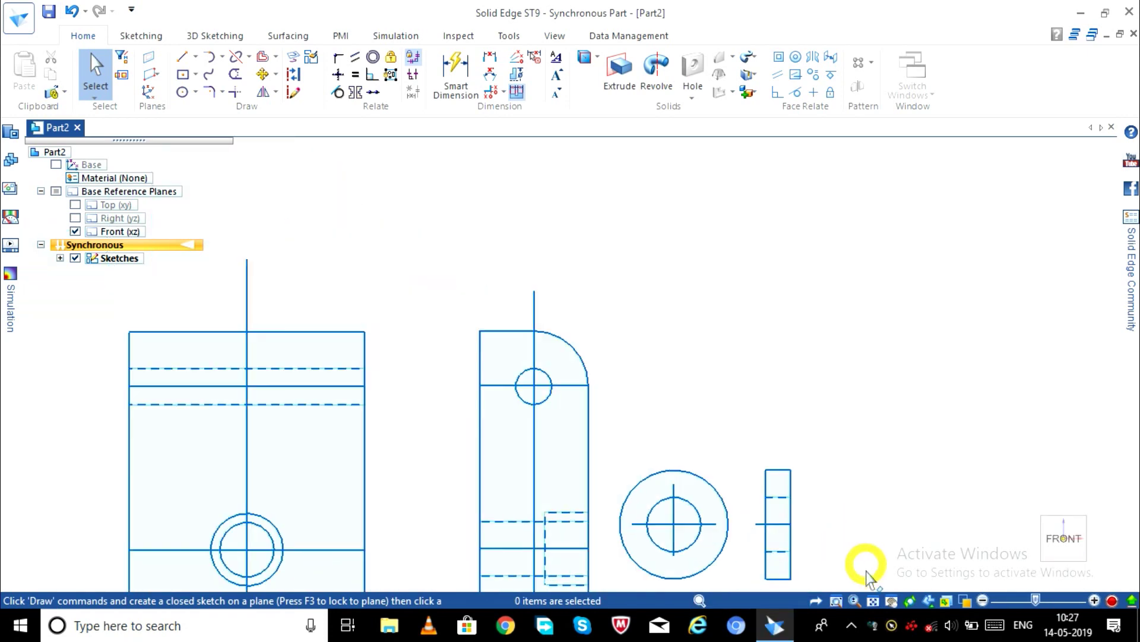
scroll(862, 568, up, 1)
scroll(855, 576, up, 1)
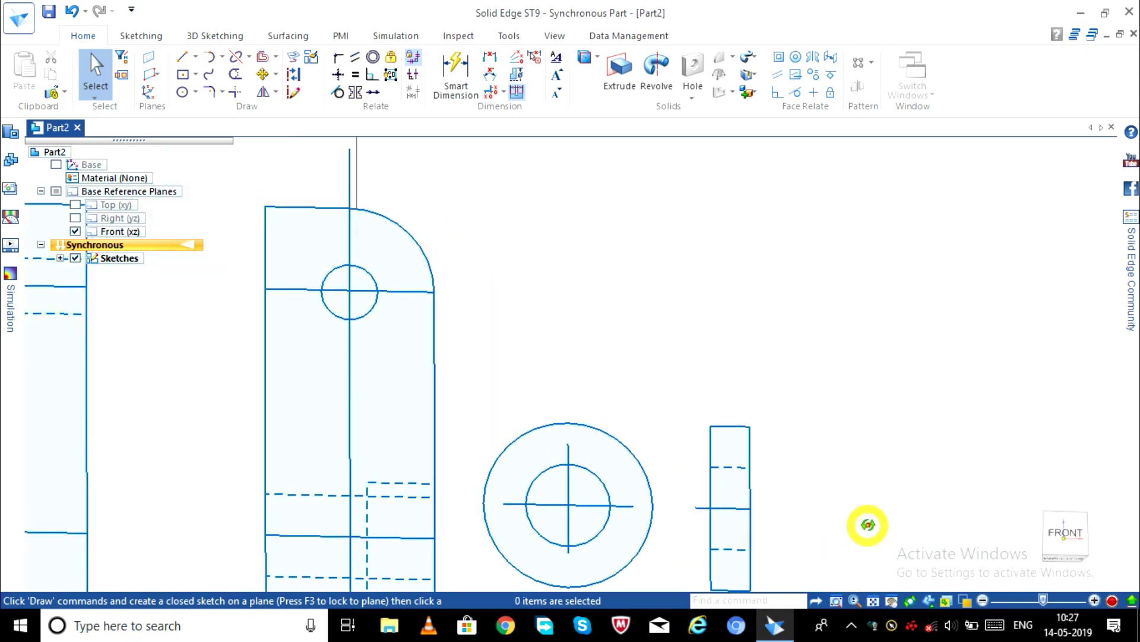
scroll(1051, 466, down, 1)
scroll(947, 517, down, 2)
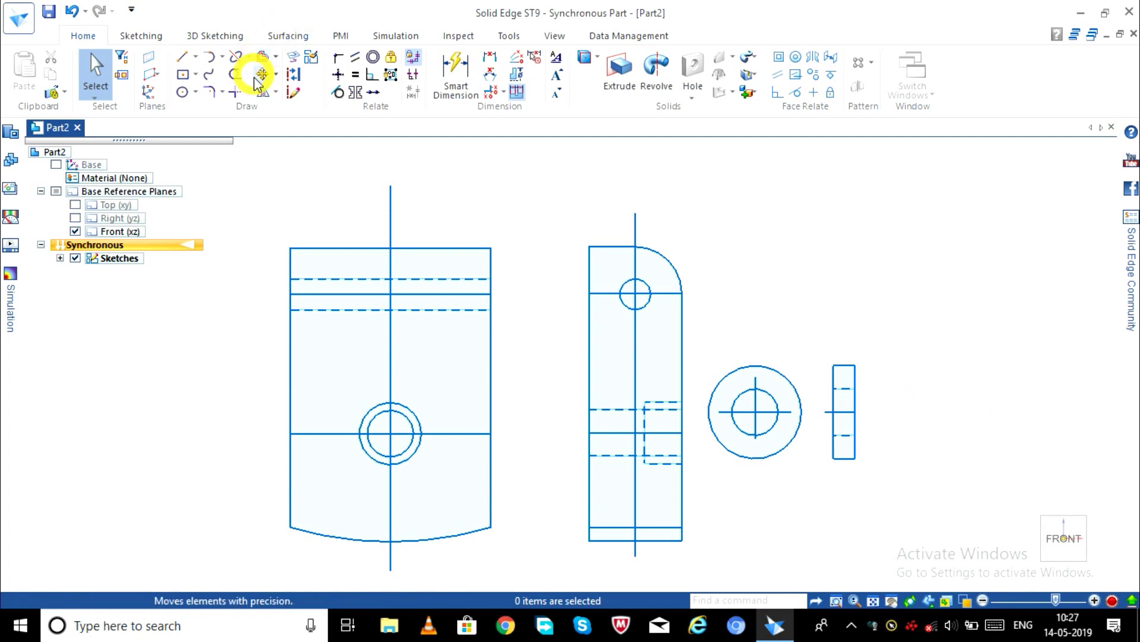
Step: Draw a horizontal line of about 65 mm right of the narrow view at its centre height
click(195, 75)
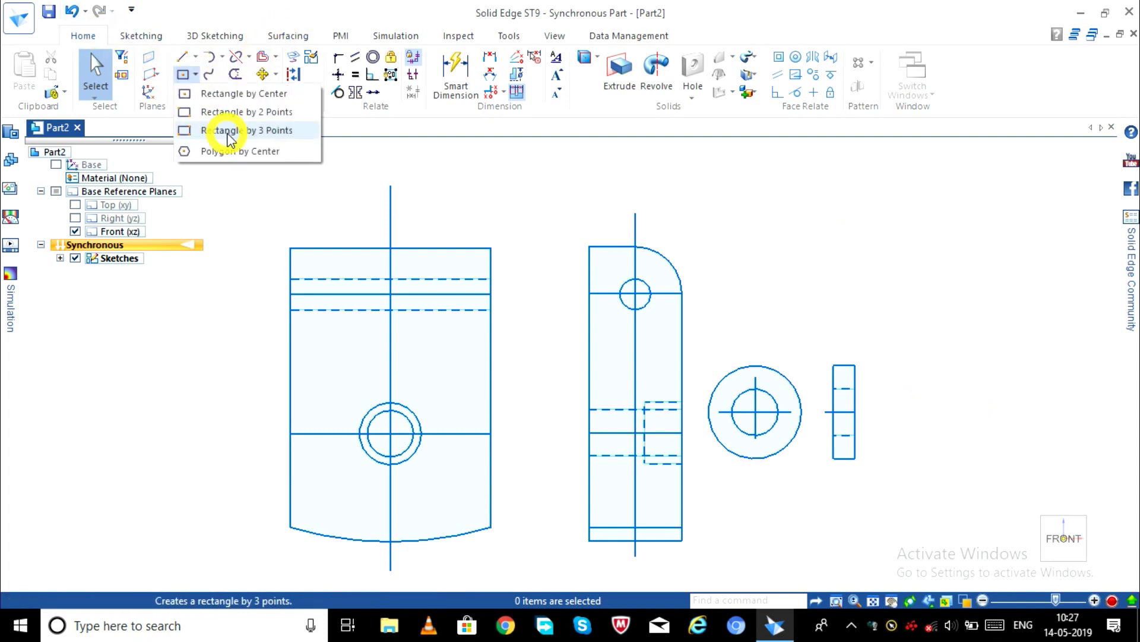
click(224, 130)
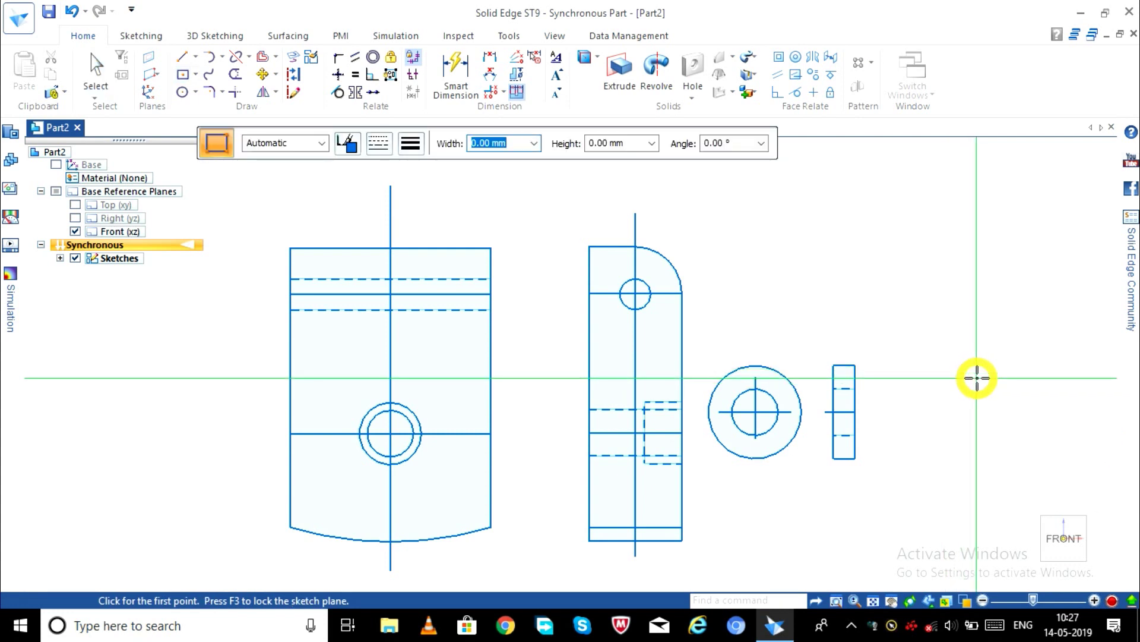
key(Escape)
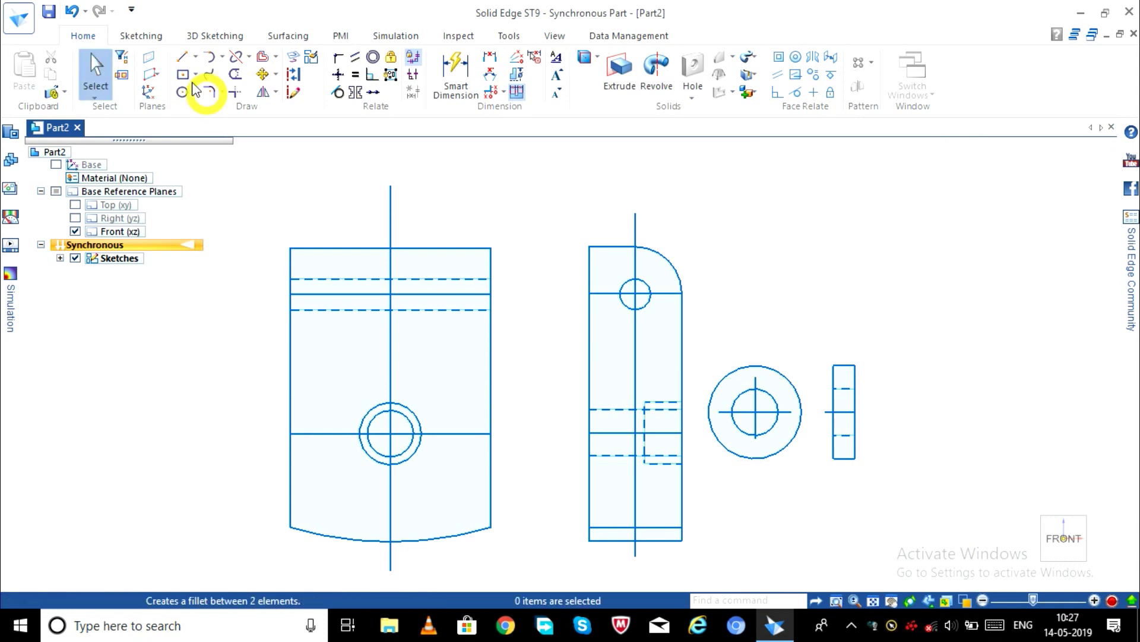
click(180, 56)
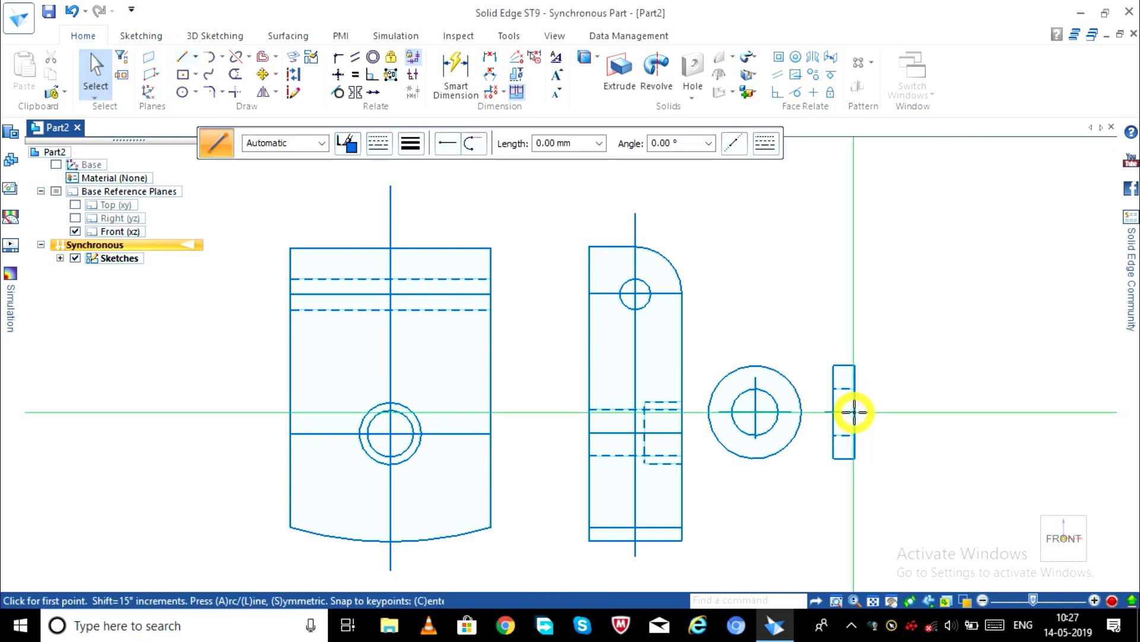
click(883, 411)
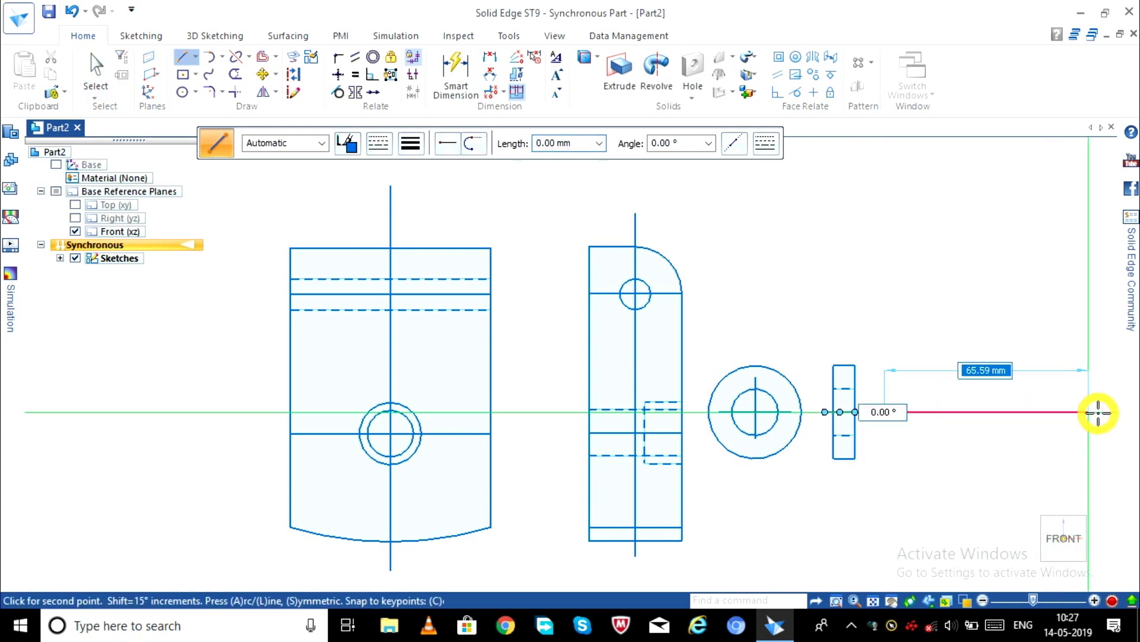
click(1099, 412)
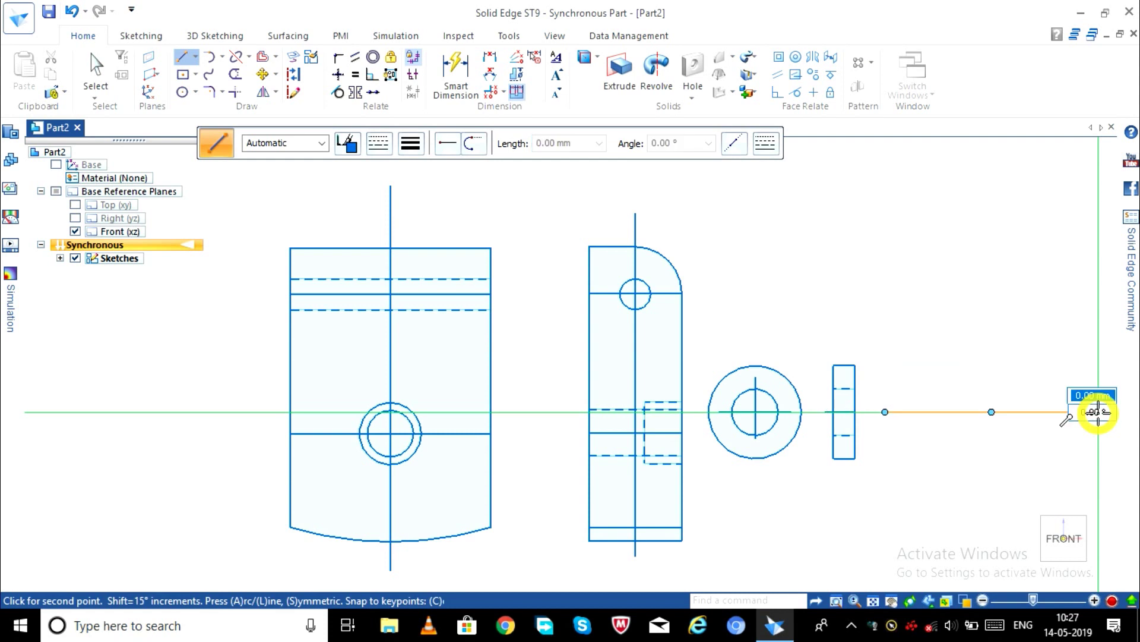
key(Escape)
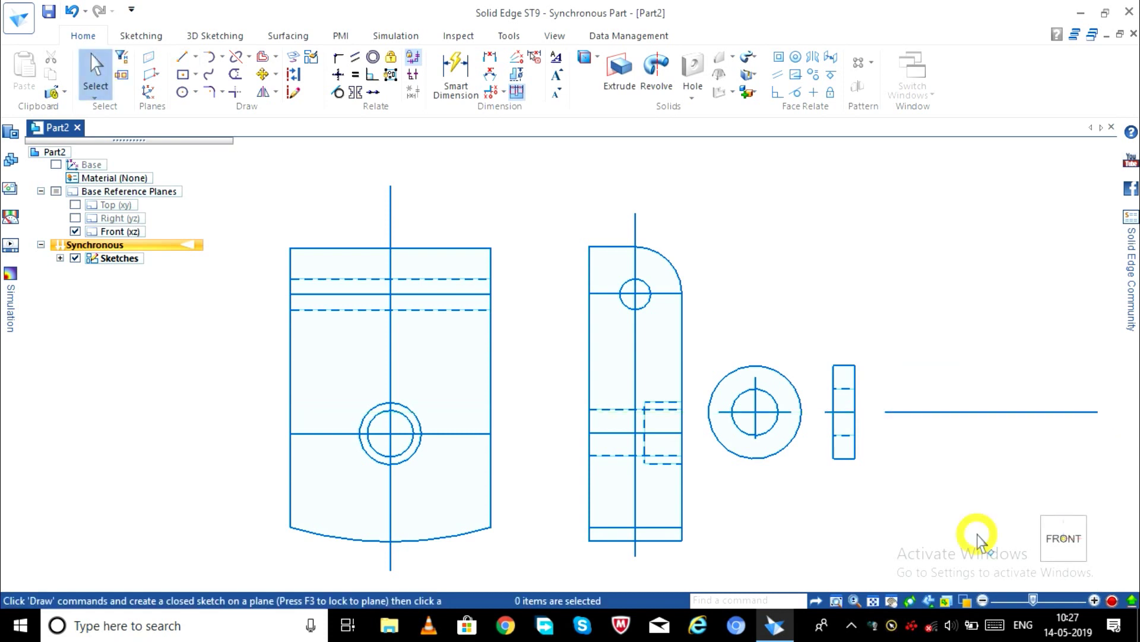
Step: Draw a rectangle 10 mm wide and about 44 mm tall above the line, then fence-select it for moving
click(195, 74)
click(207, 114)
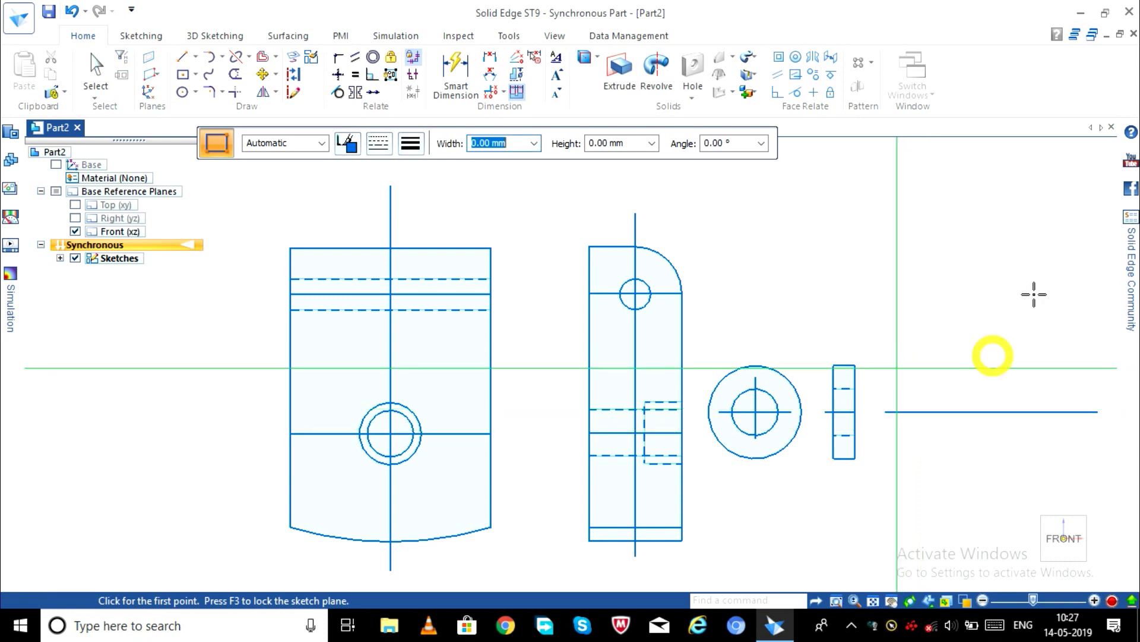
click(996, 253)
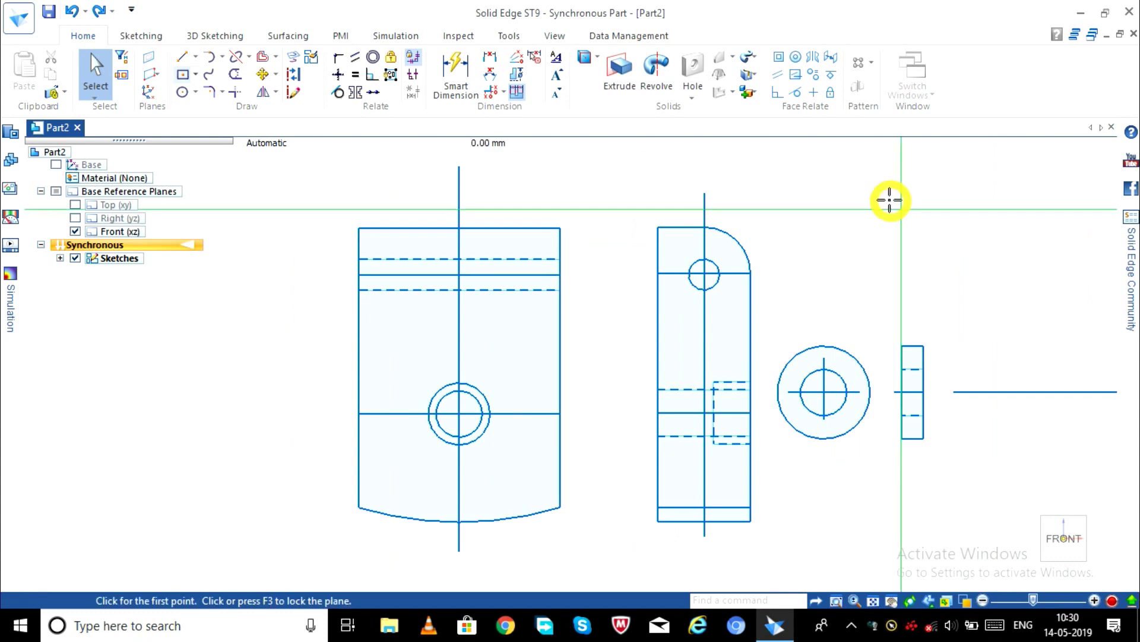
click(954, 191)
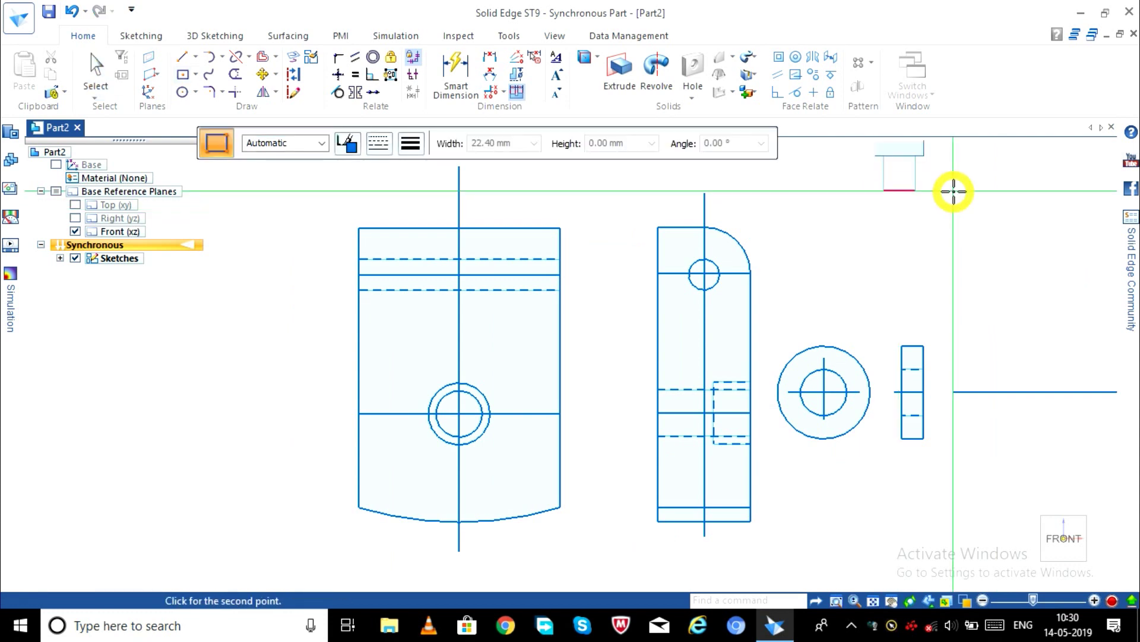
text(10)
click(954, 190)
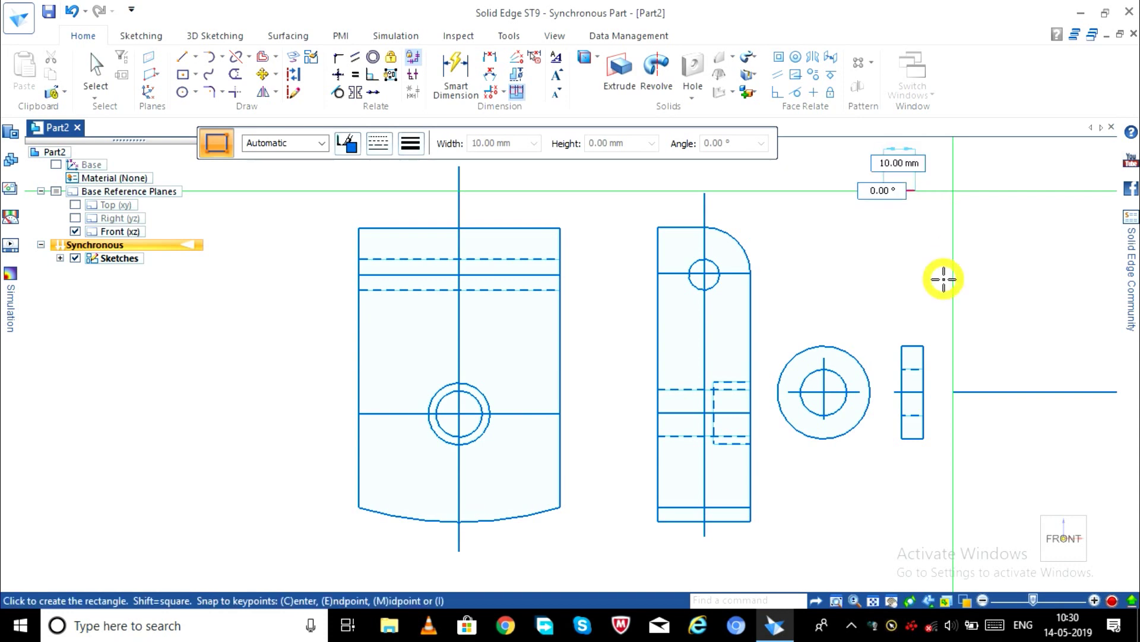
click(943, 326)
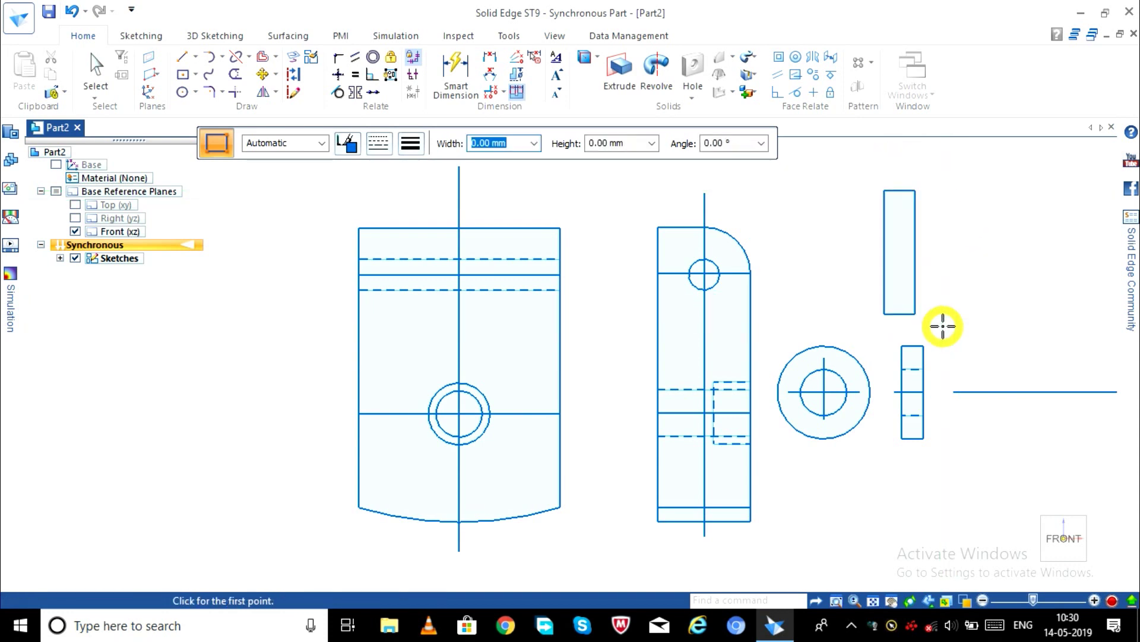
click(261, 72)
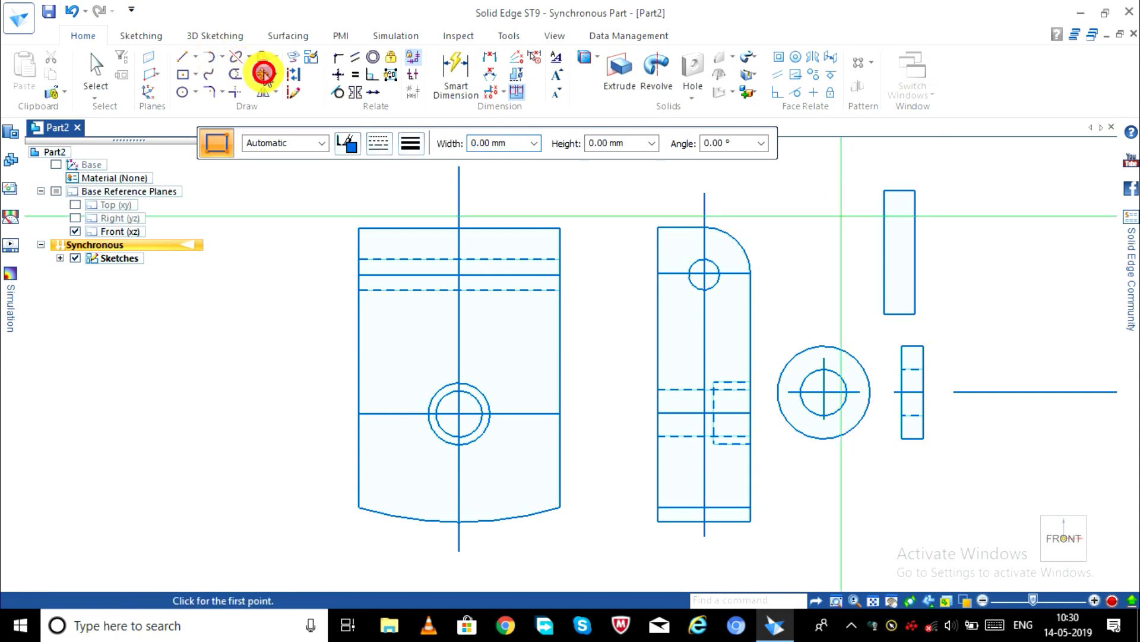
drag(951, 179, 850, 333)
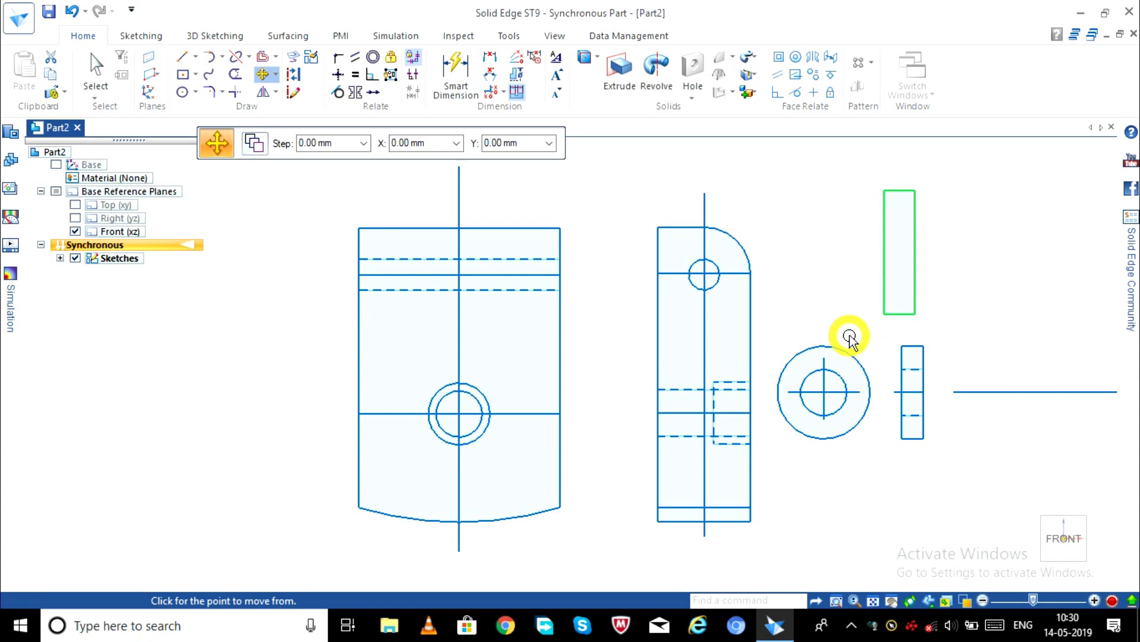
Step: Move the tall rectangle so its centre sits on the horizontal line's right end
click(885, 253)
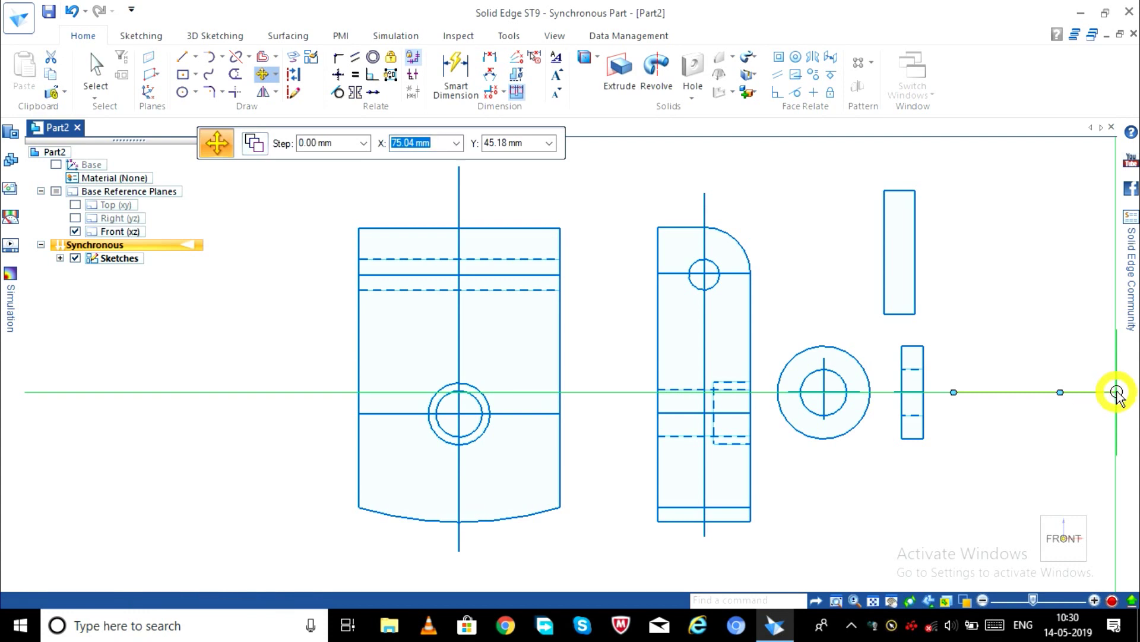
click(1117, 392)
scroll(1057, 451, down, 1)
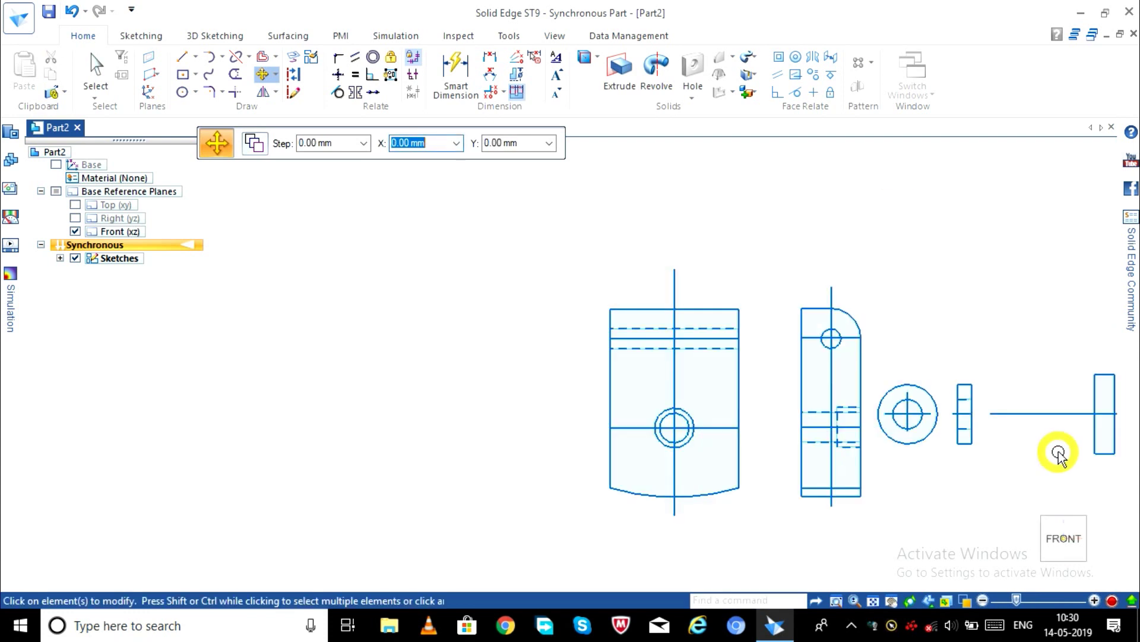
scroll(1054, 454, down, 1)
scroll(1051, 460, down, 1)
scroll(1084, 455, up, 5)
Step: Start a new rectangle below the views, entering its width and a 0° base angle
key(r)
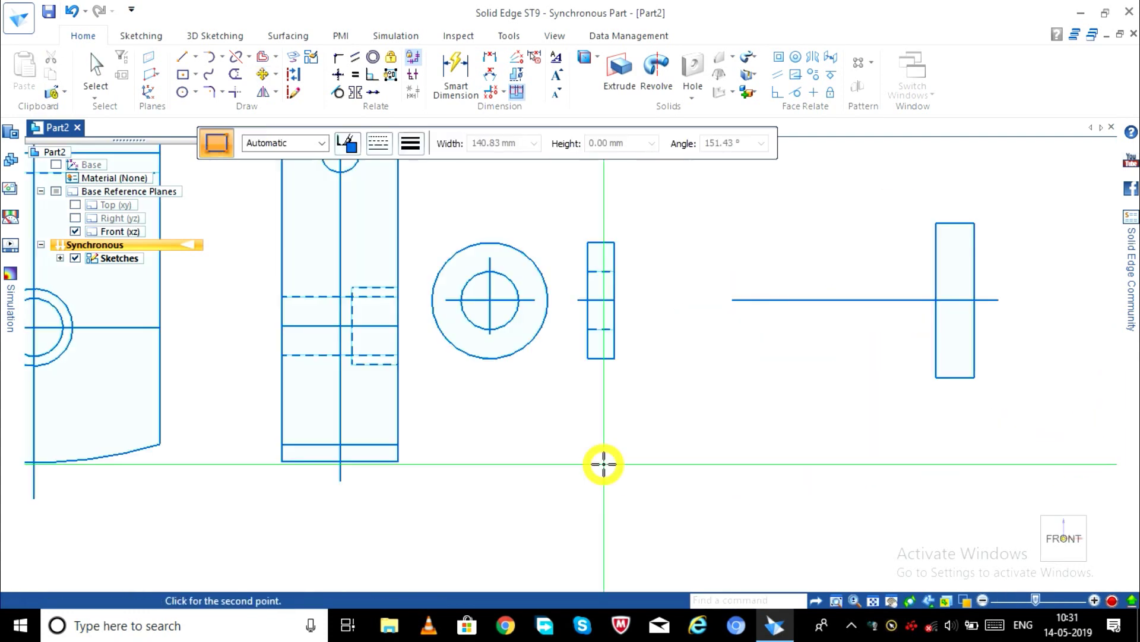
click(603, 464)
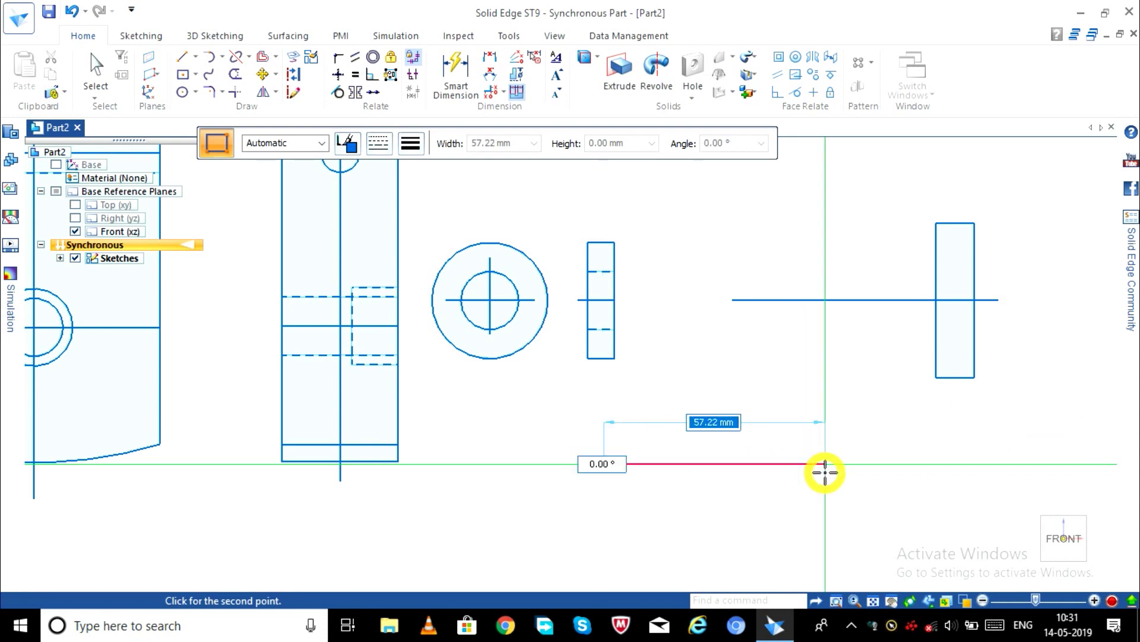
text(30)
key(Tab)
key(Tab)
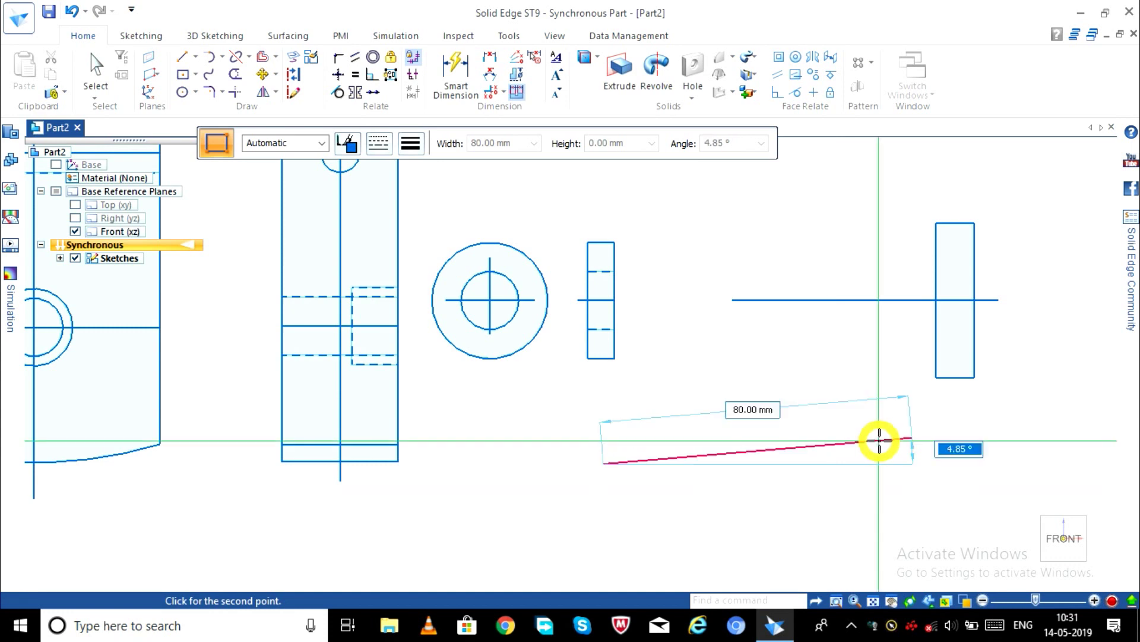
text(0)
key(Return)
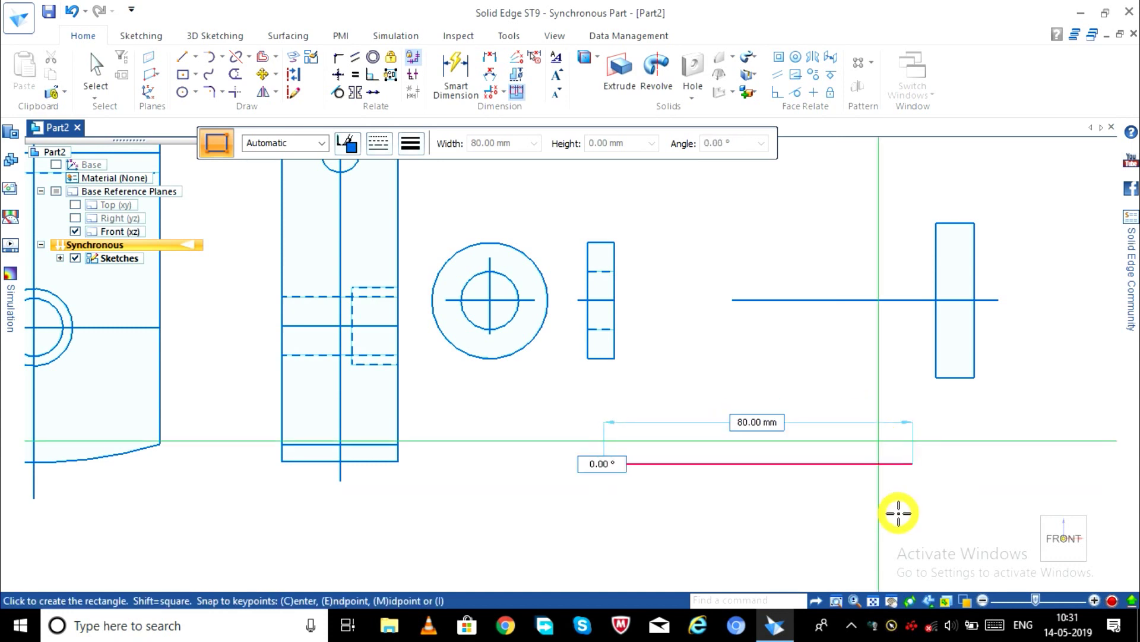
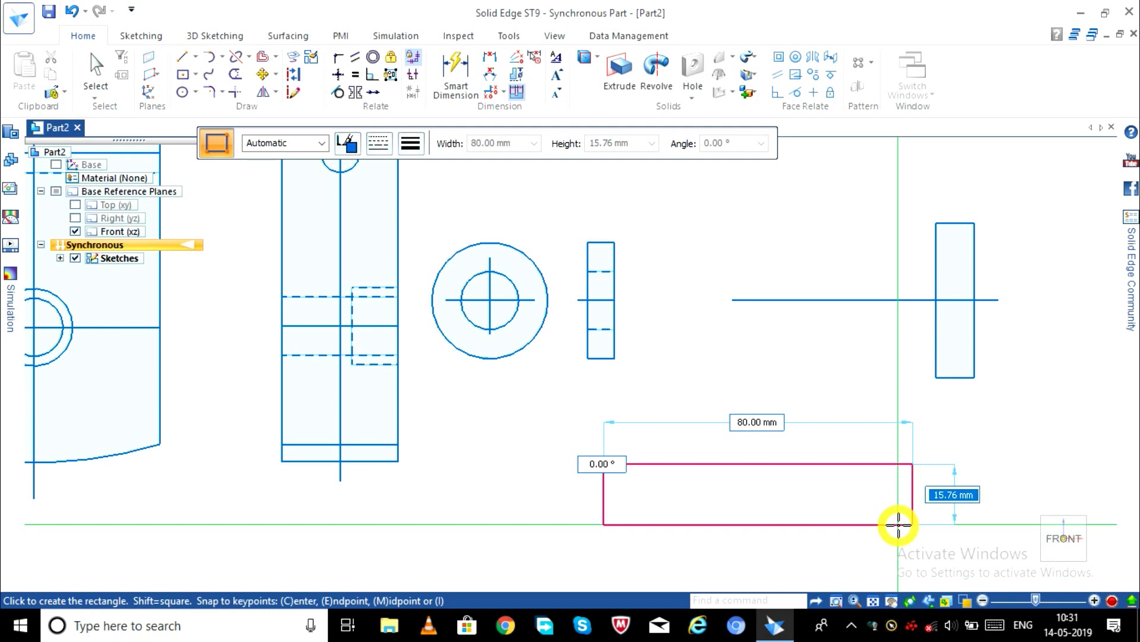
Step: Complete the 80 mm wide rectangle below the bolt head's side view and end the Rectangle command
click(899, 524)
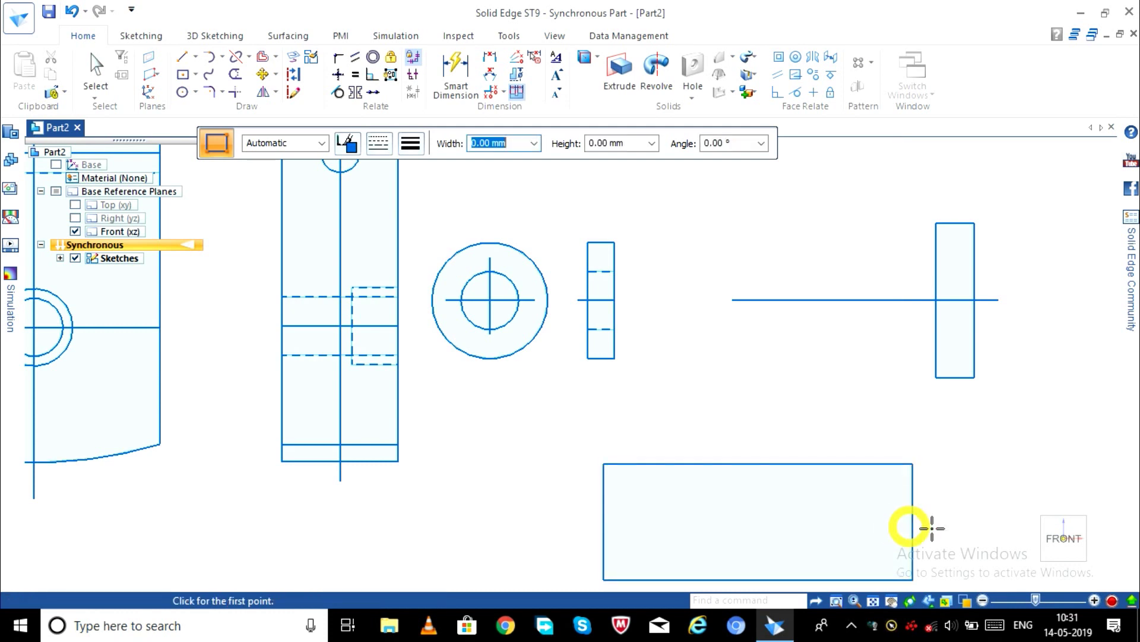
scroll(959, 542, up, 1)
scroll(959, 542, down, 2)
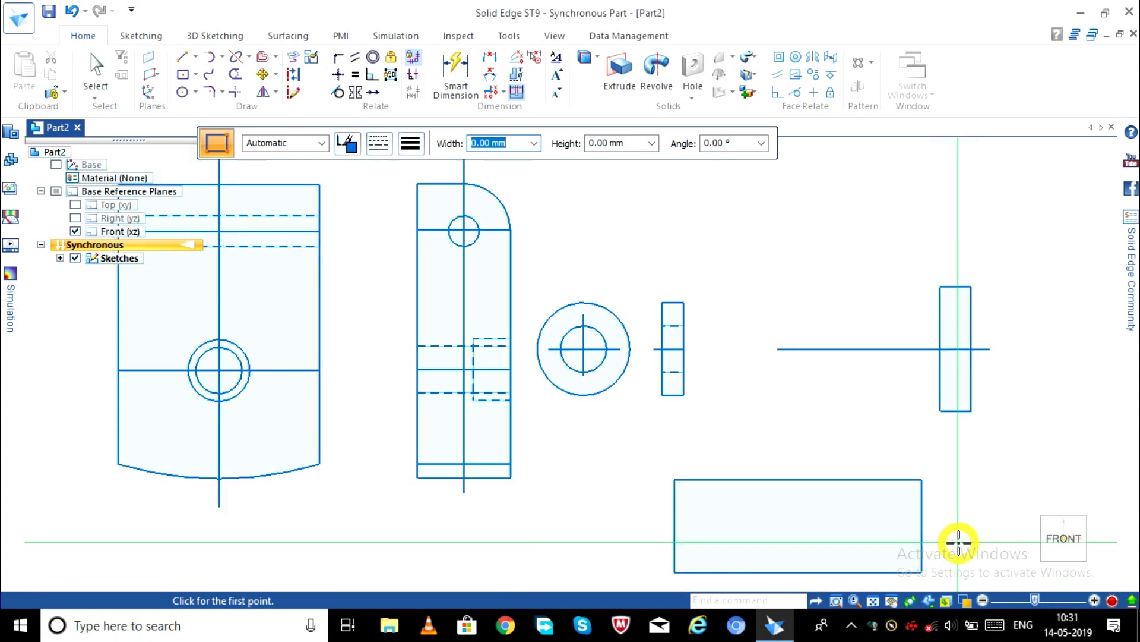
key(Escape)
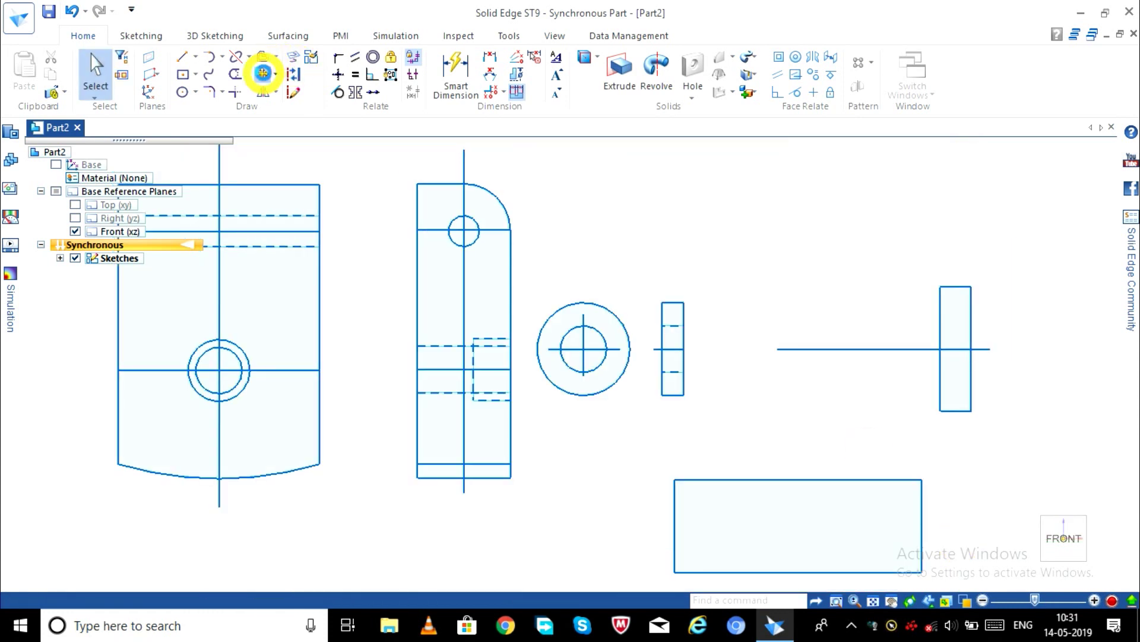
Step: Move the 80 mm rectangle onto the bolt head's centre line to form the shank
drag(846, 516, 619, 462)
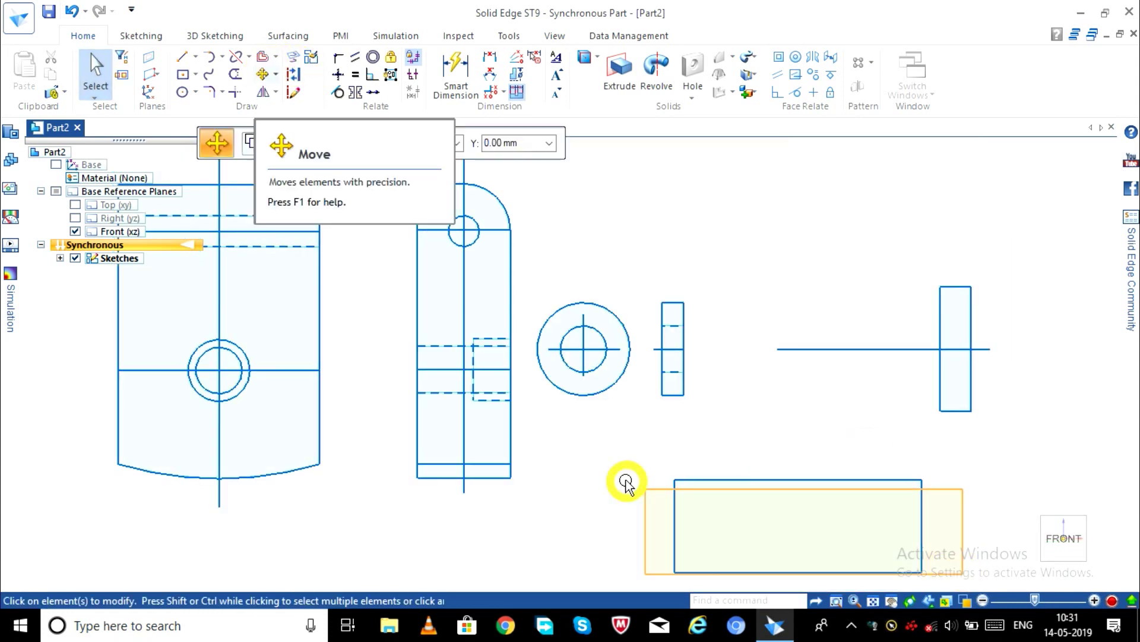
click(922, 524)
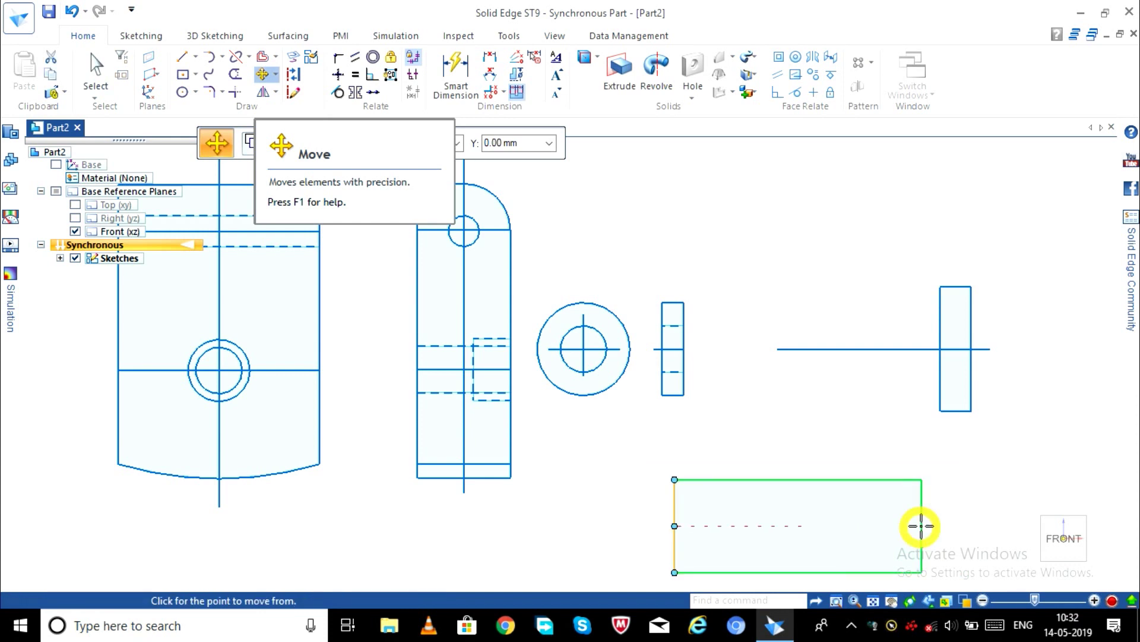
click(940, 348)
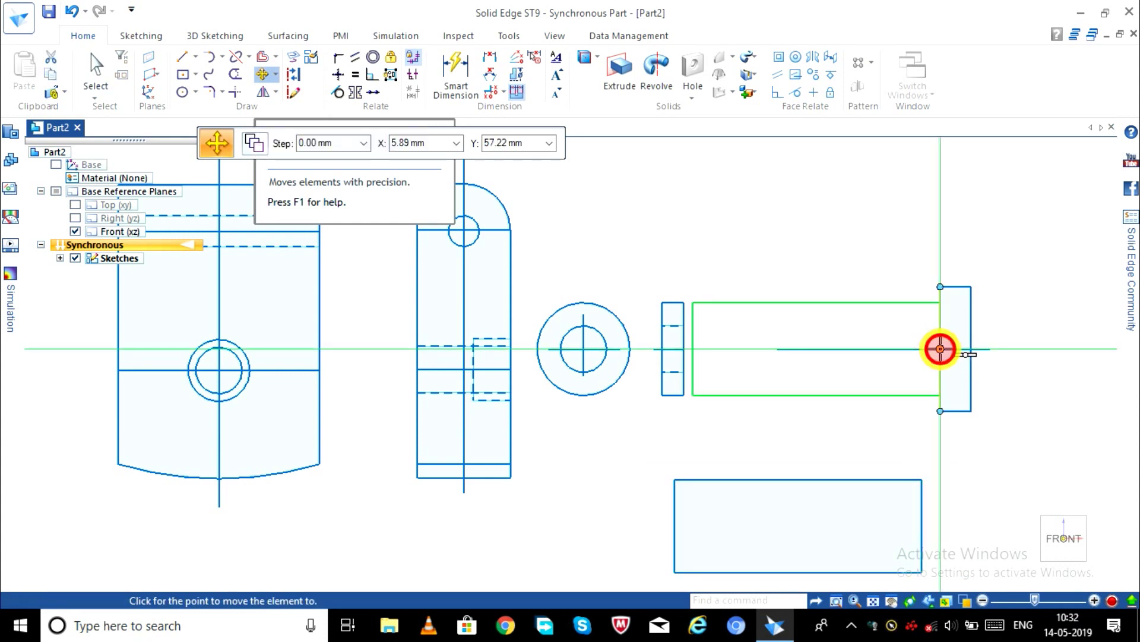
key(Escape)
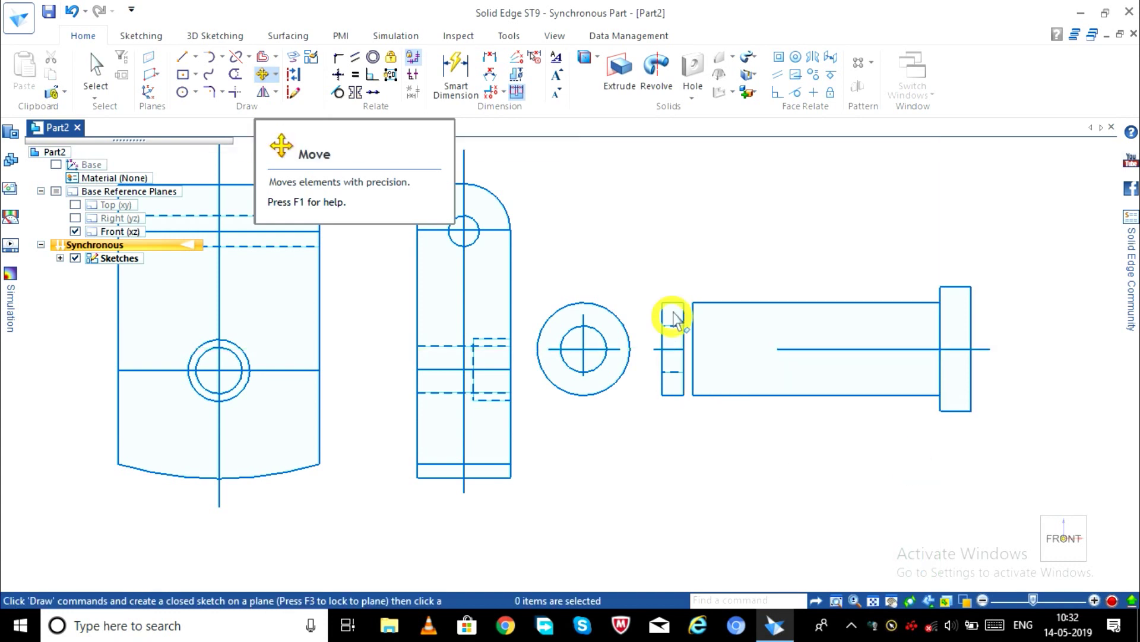
drag(1035, 499, 689, 268)
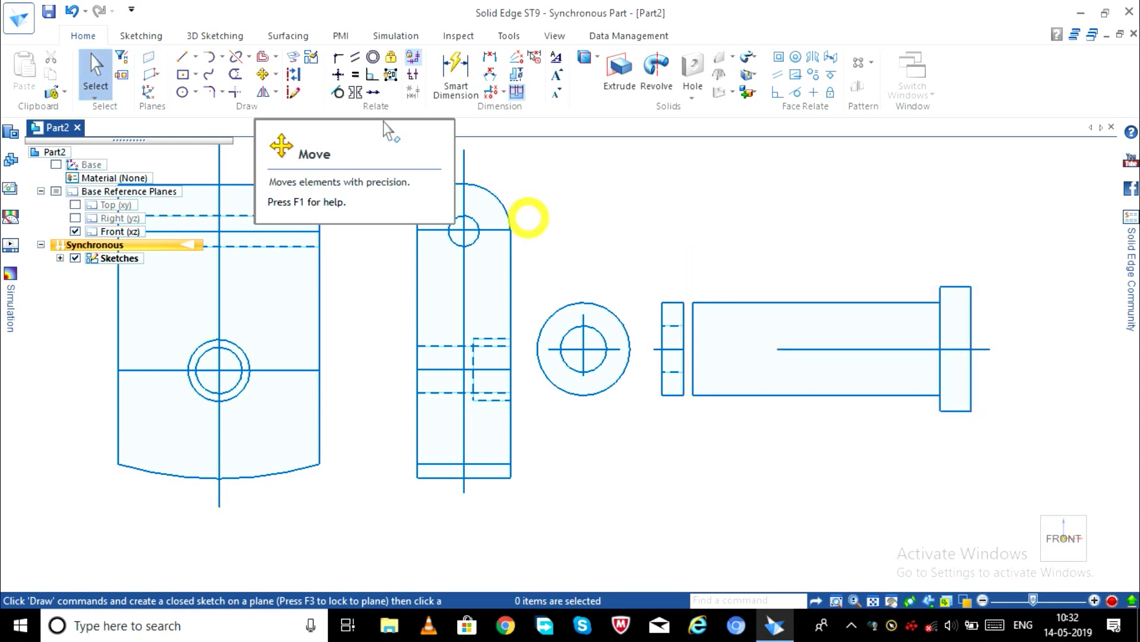
Step: Fence-select the bolt side view and try a first move from the centre line
click(262, 73)
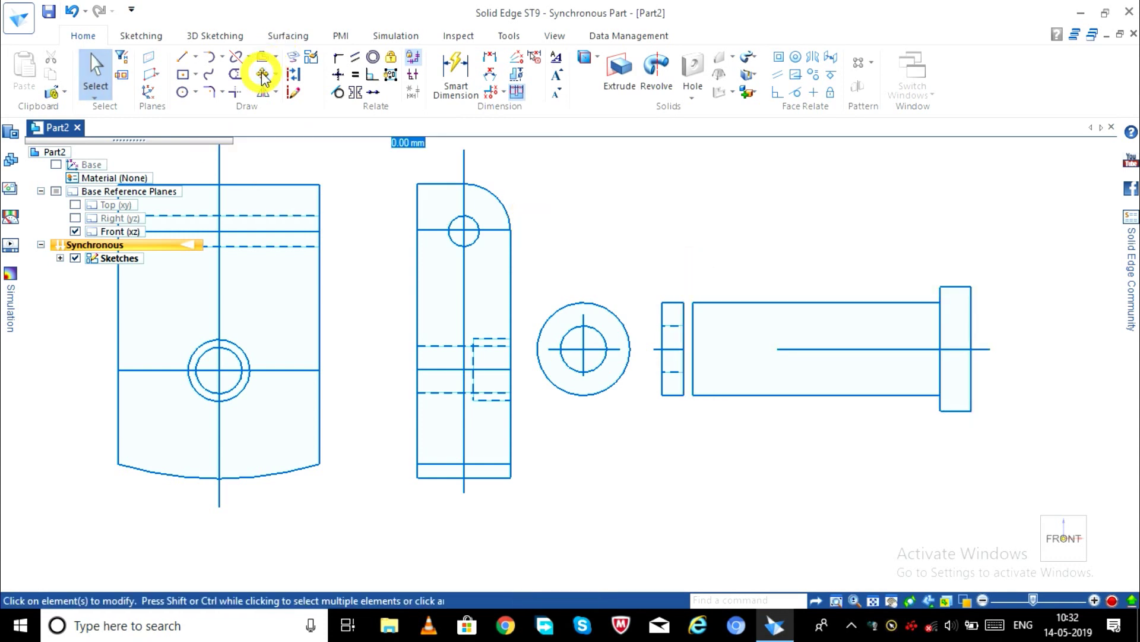
drag(1006, 433, 683, 255)
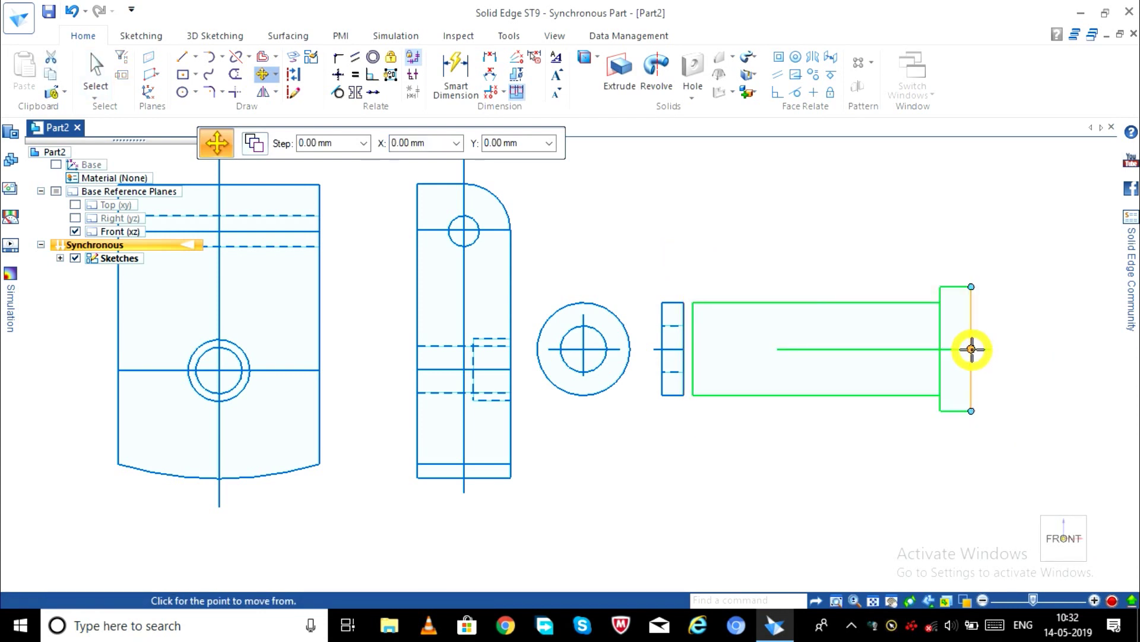
click(1090, 350)
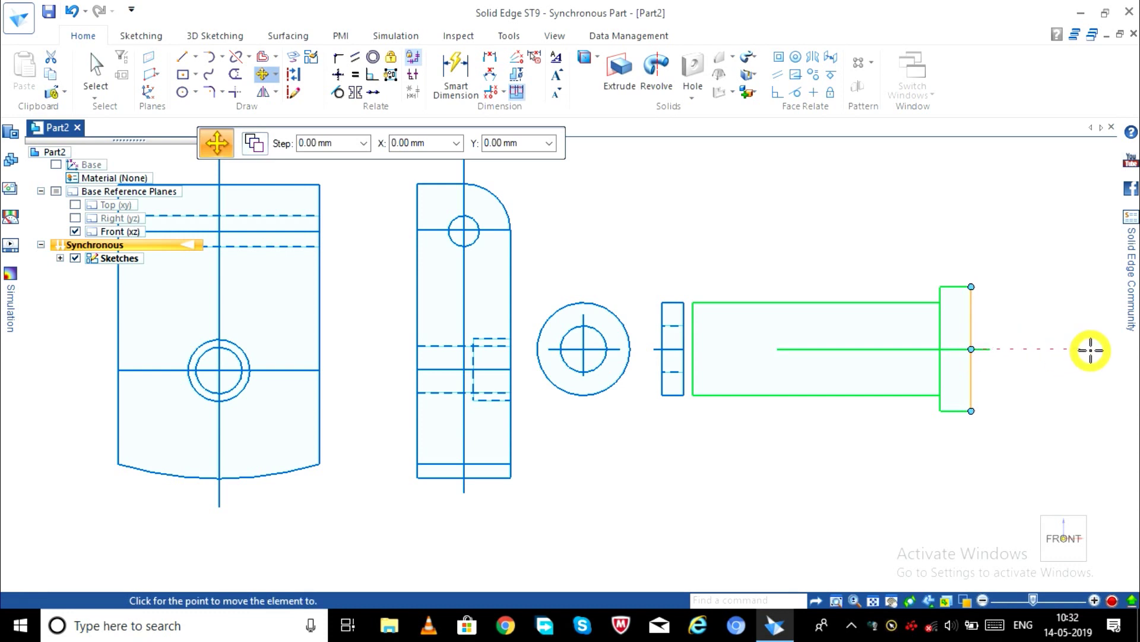
click(1090, 350)
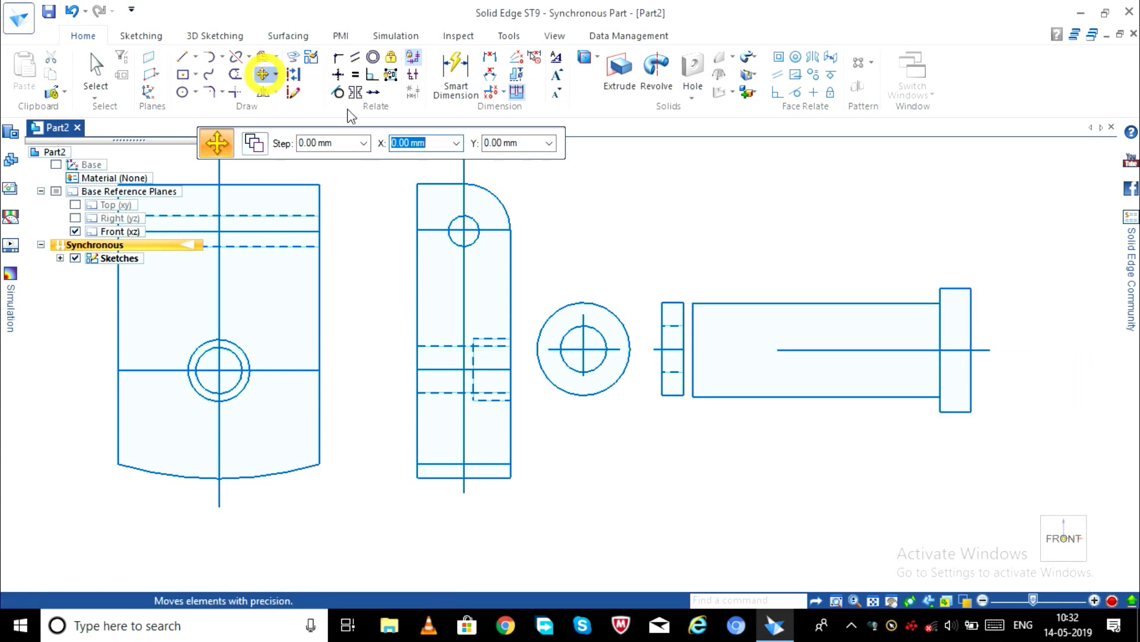
drag(1035, 434, 689, 282)
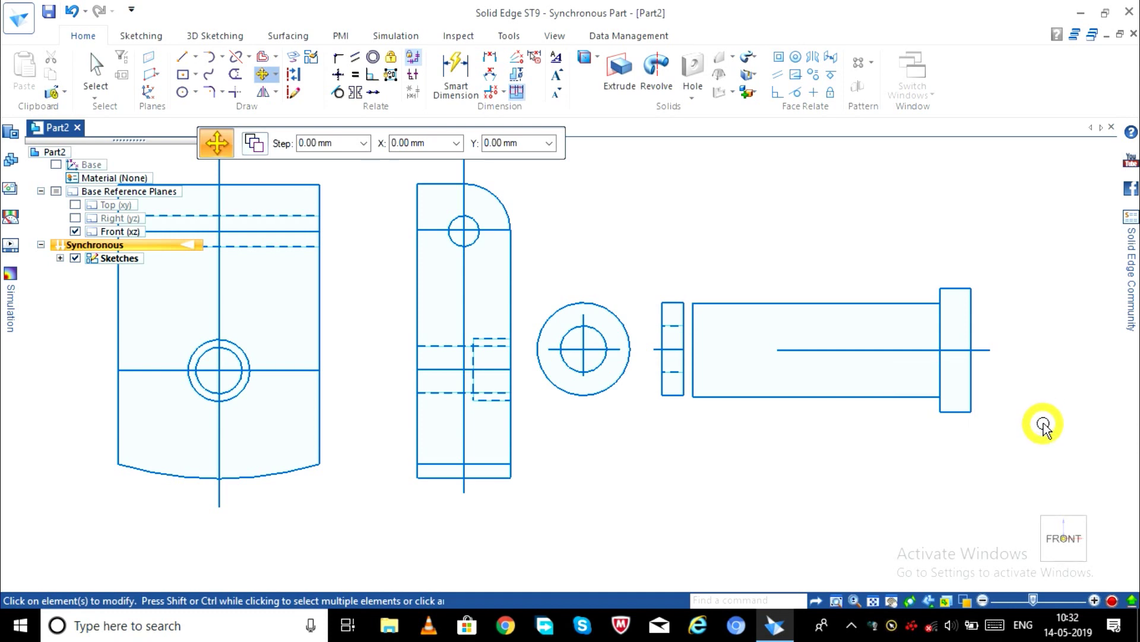
key(Escape)
Step: Move the whole bolt view right from the centre line's end, leaving a gap after the washer
click(262, 74)
click(1018, 477)
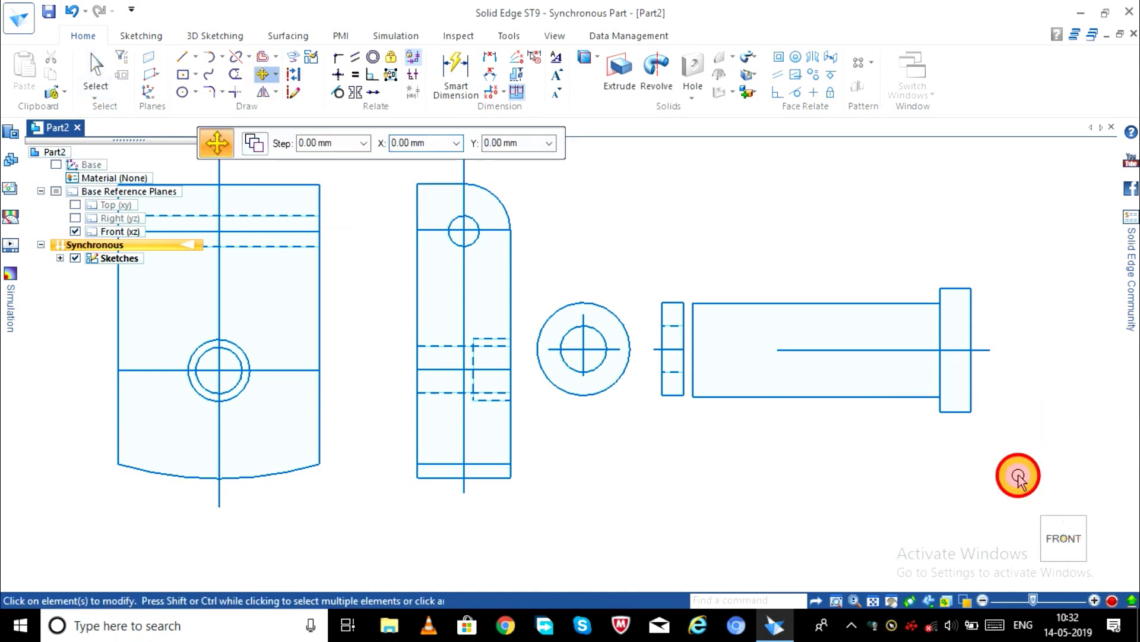
drag(1018, 477, 680, 288)
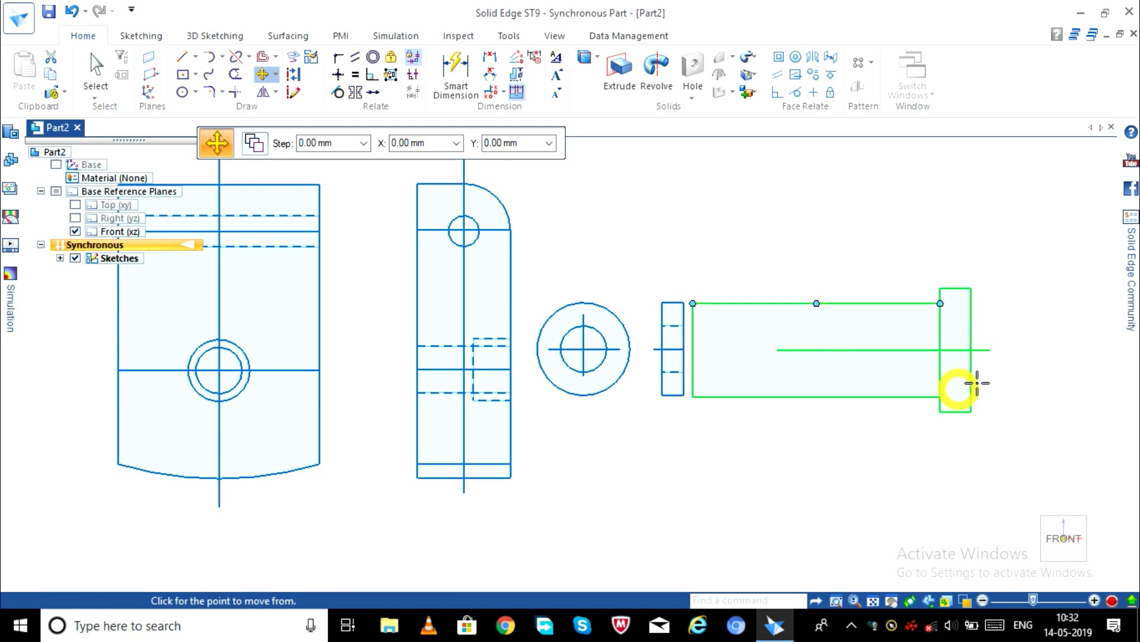
click(992, 351)
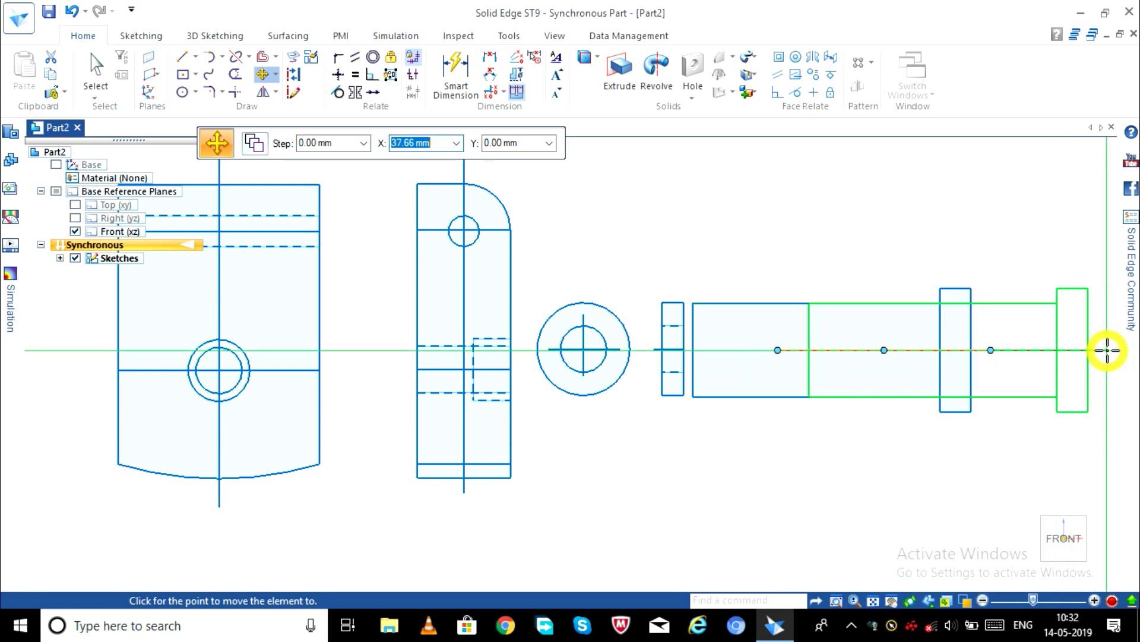
click(1108, 351)
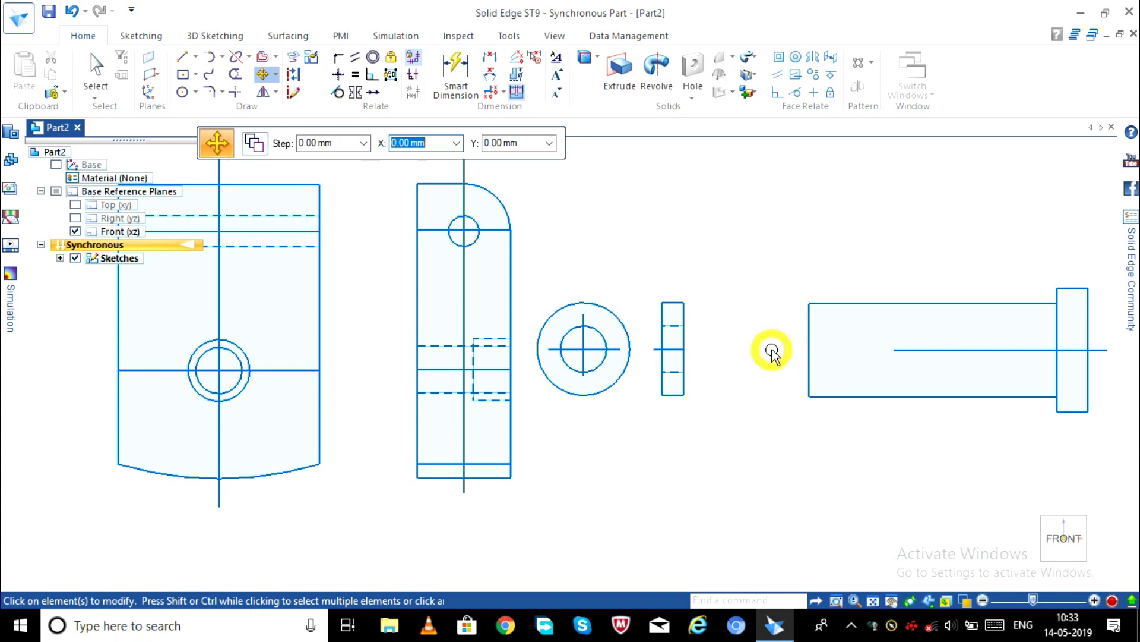
key(l)
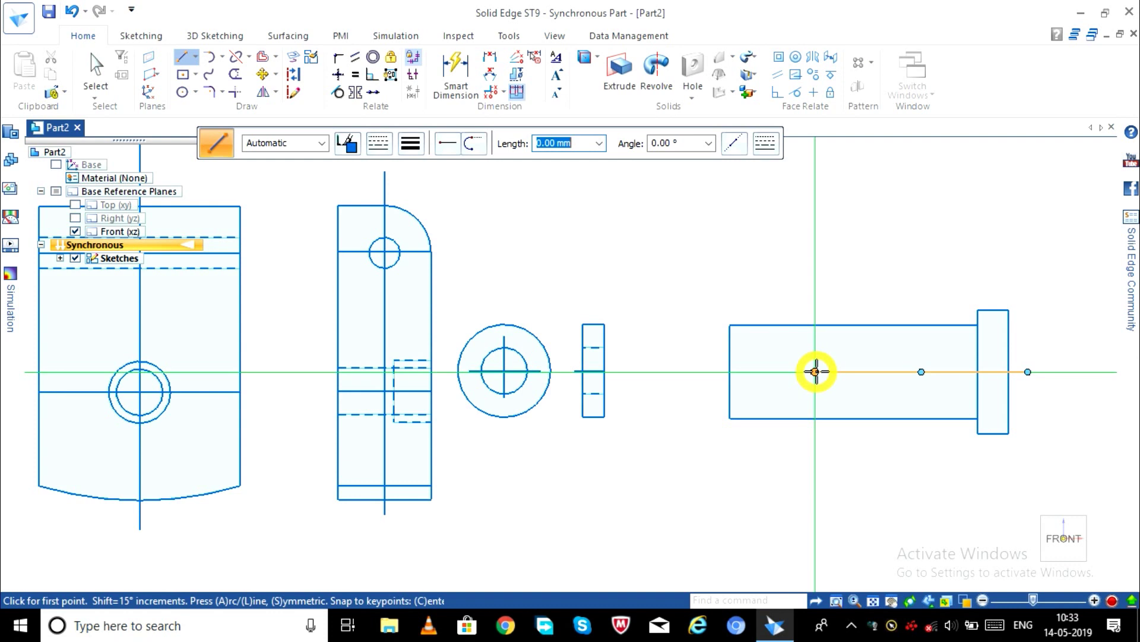
Step: Draw a 30 mm centre-line extension left from the shank's left end
click(815, 373)
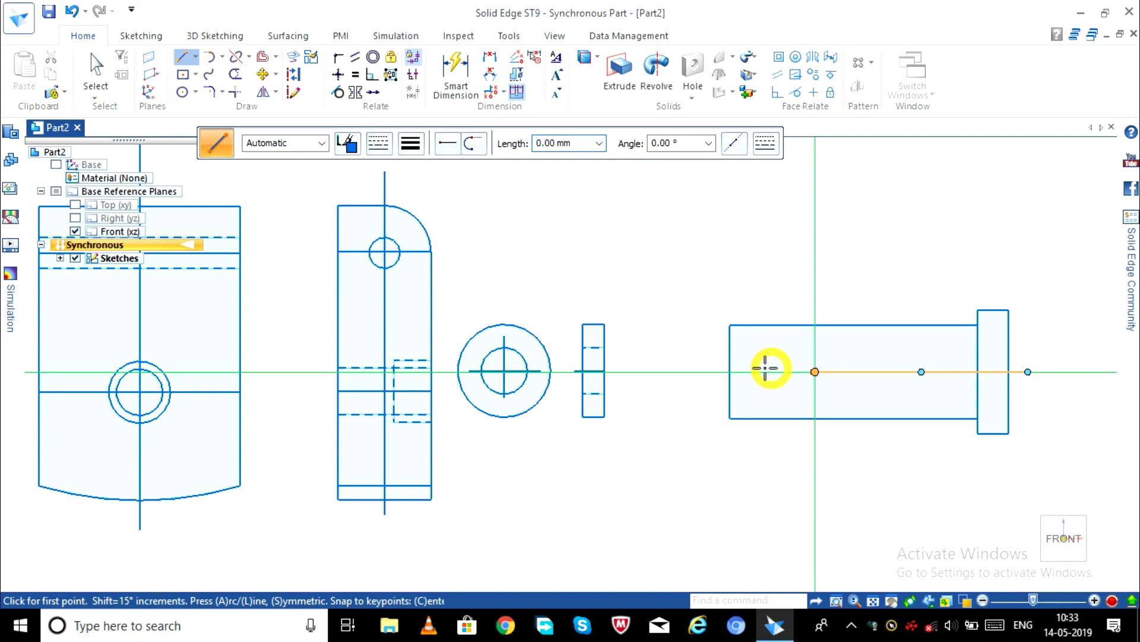
click(730, 373)
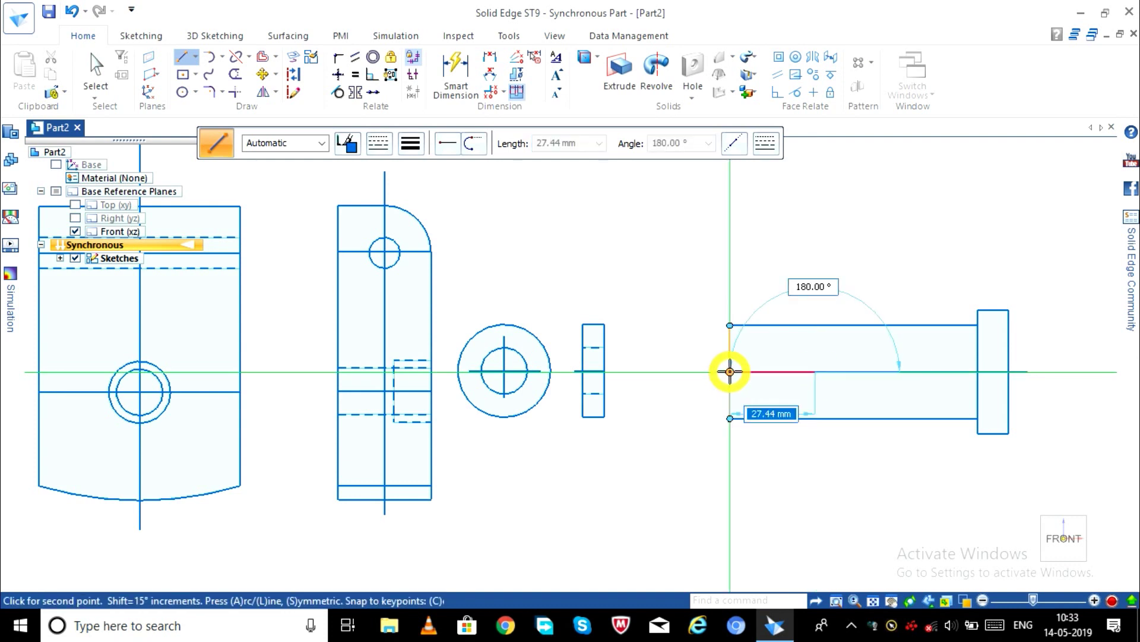
key(Escape)
click(182, 57)
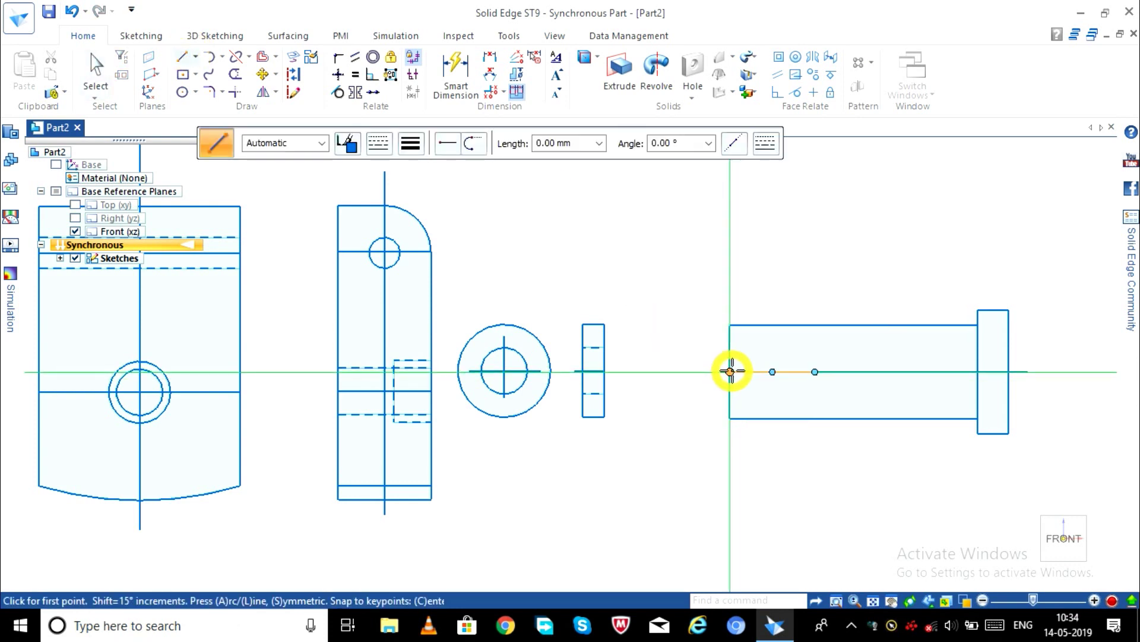
click(729, 371)
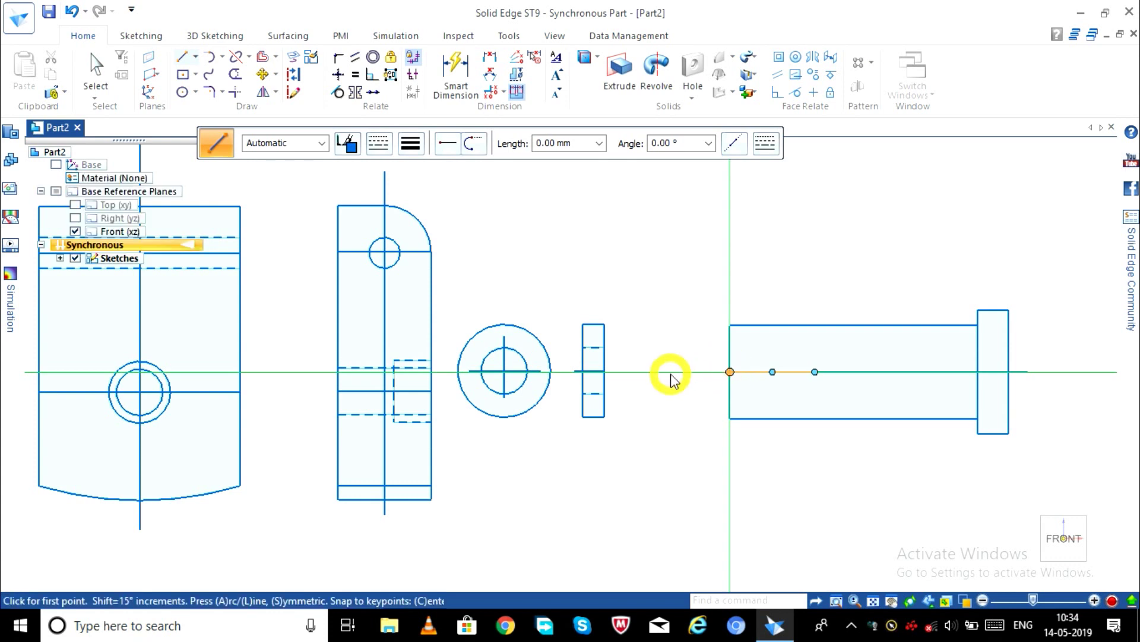
text(30)
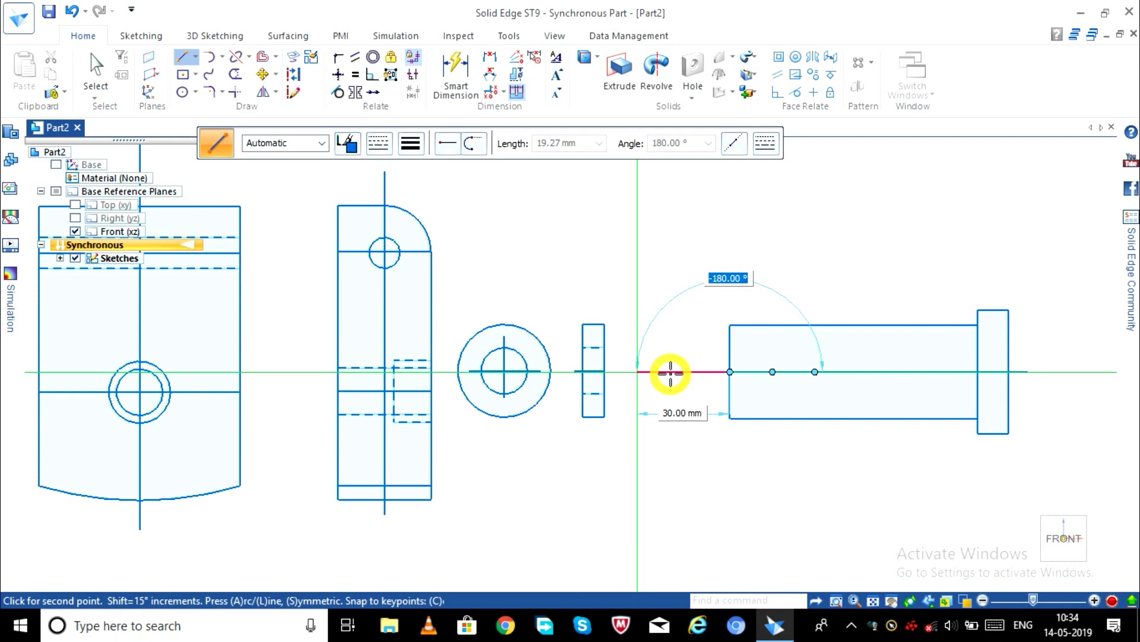
click(670, 373)
key(Escape)
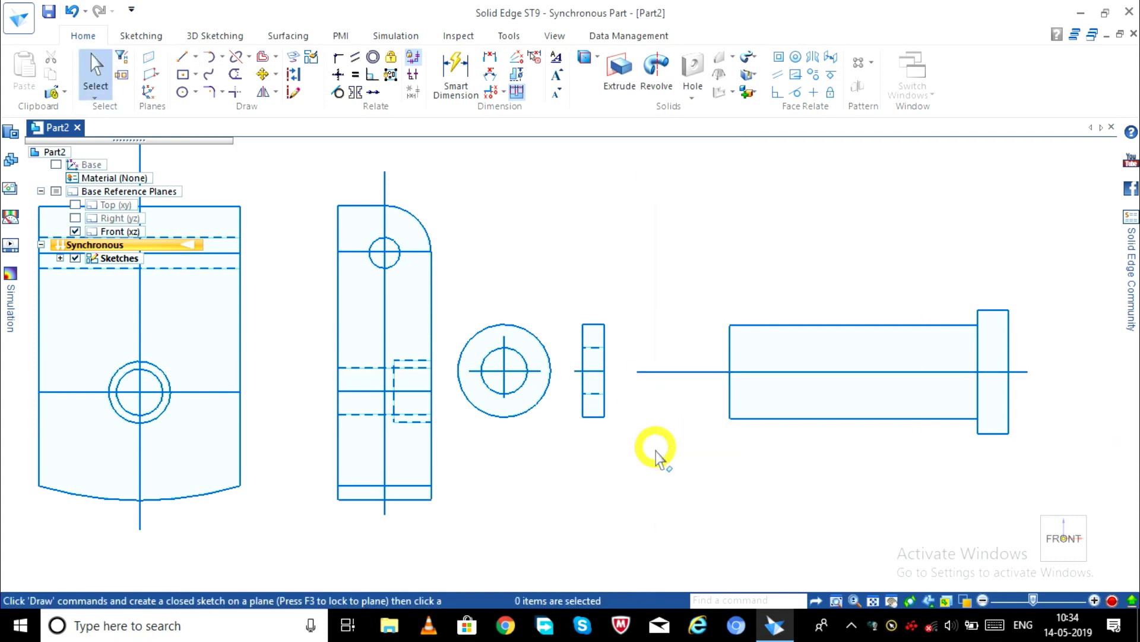
key(l)
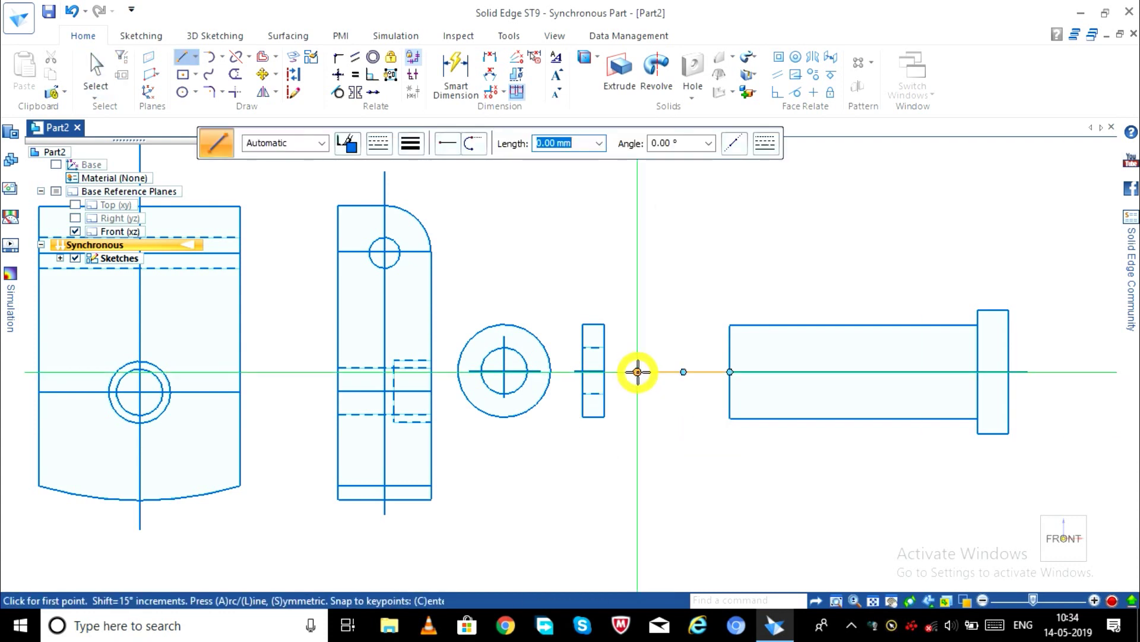
Step: Draw a 9 mm vertical line down from the extended centre line's end
click(637, 372)
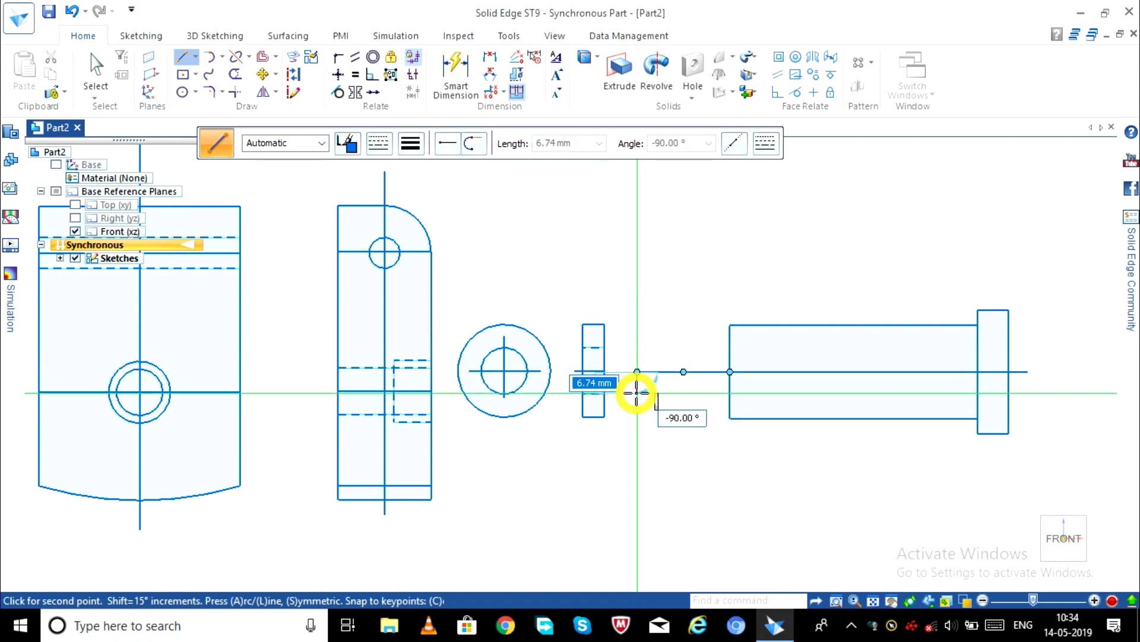
text(9)
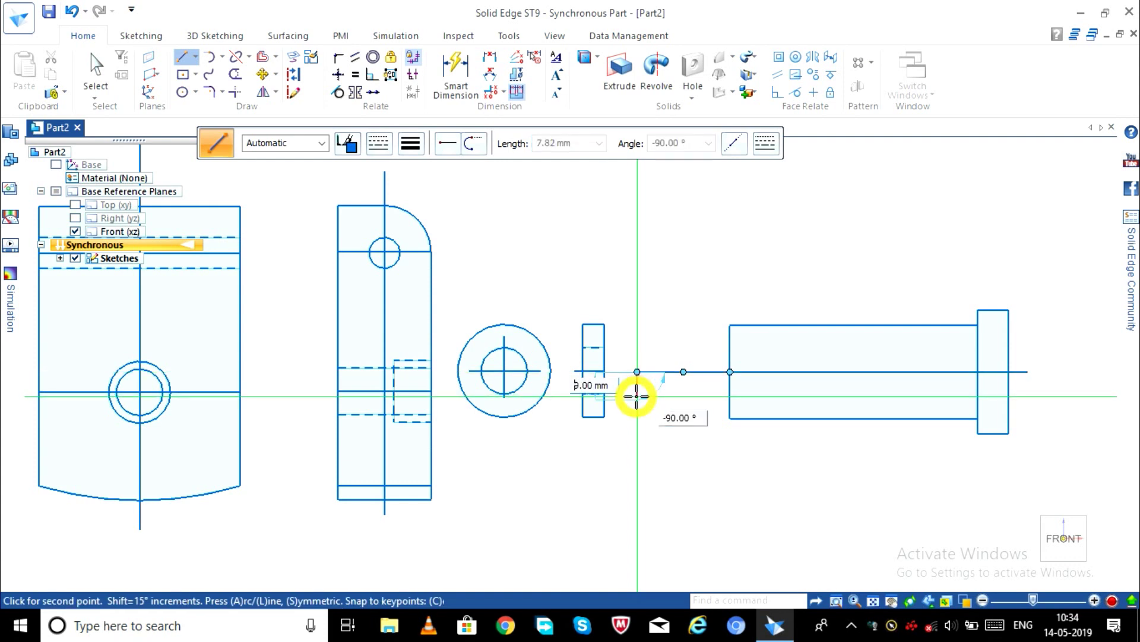
key(Tab)
key(Return)
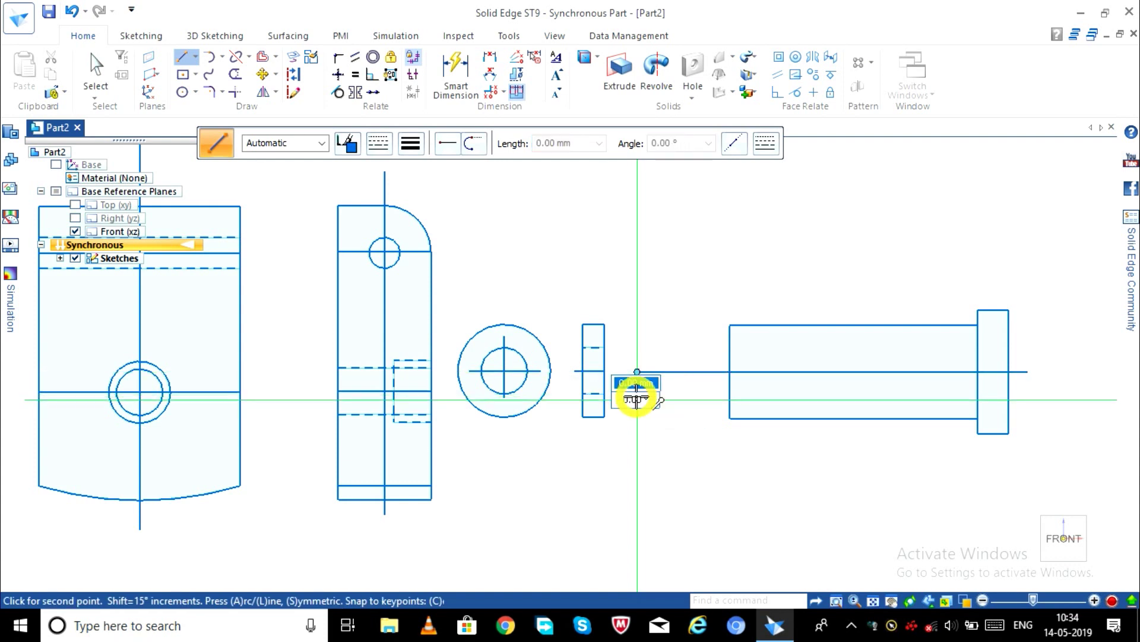
key(Escape)
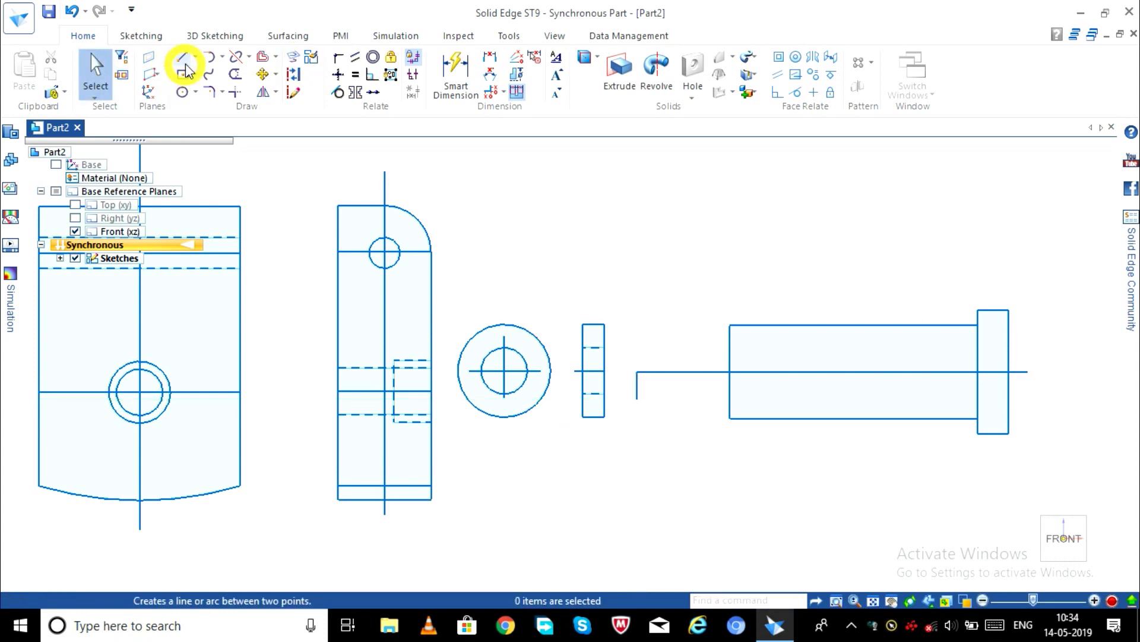
Step: Draw the upper 9 mm tip line, then slope it to the shaft's top corner
click(637, 372)
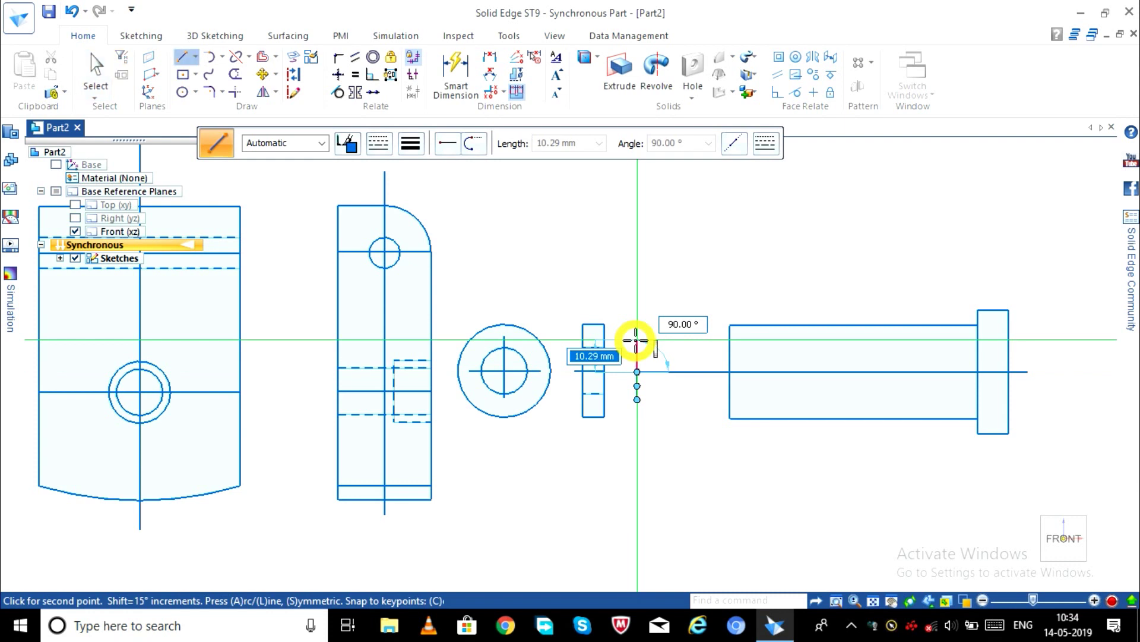
text(9)
key(Tab)
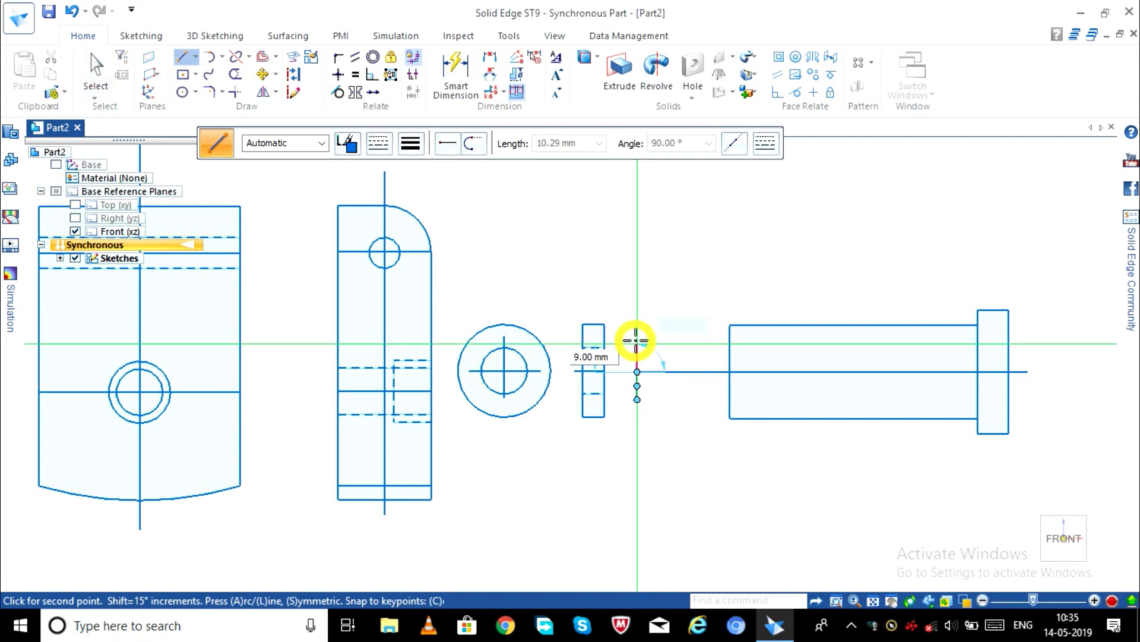
click(637, 341)
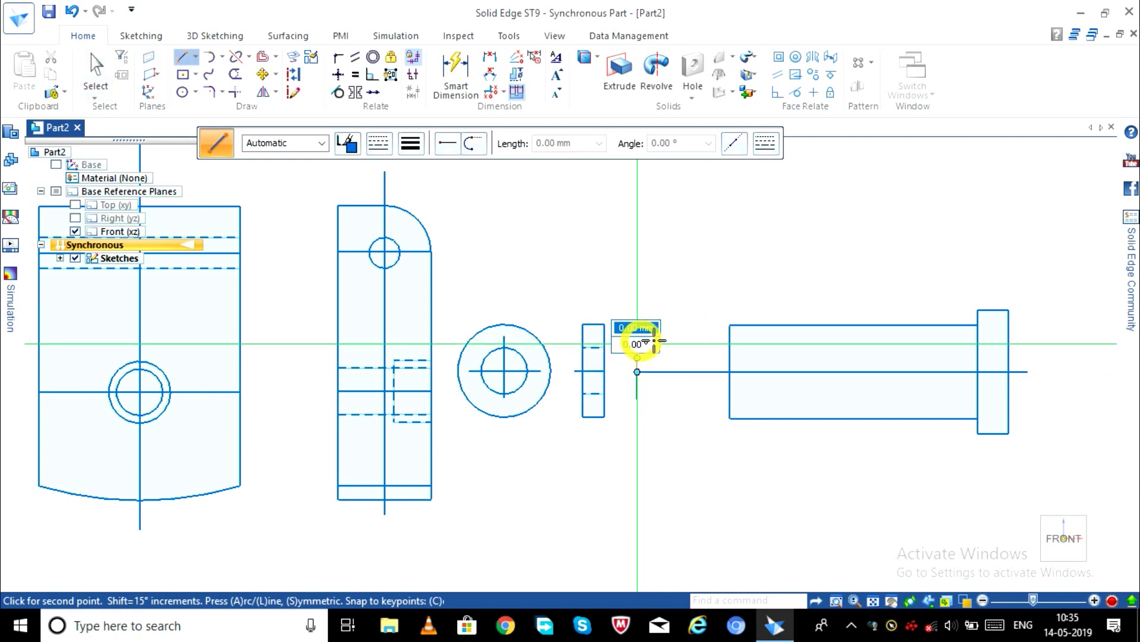
click(730, 324)
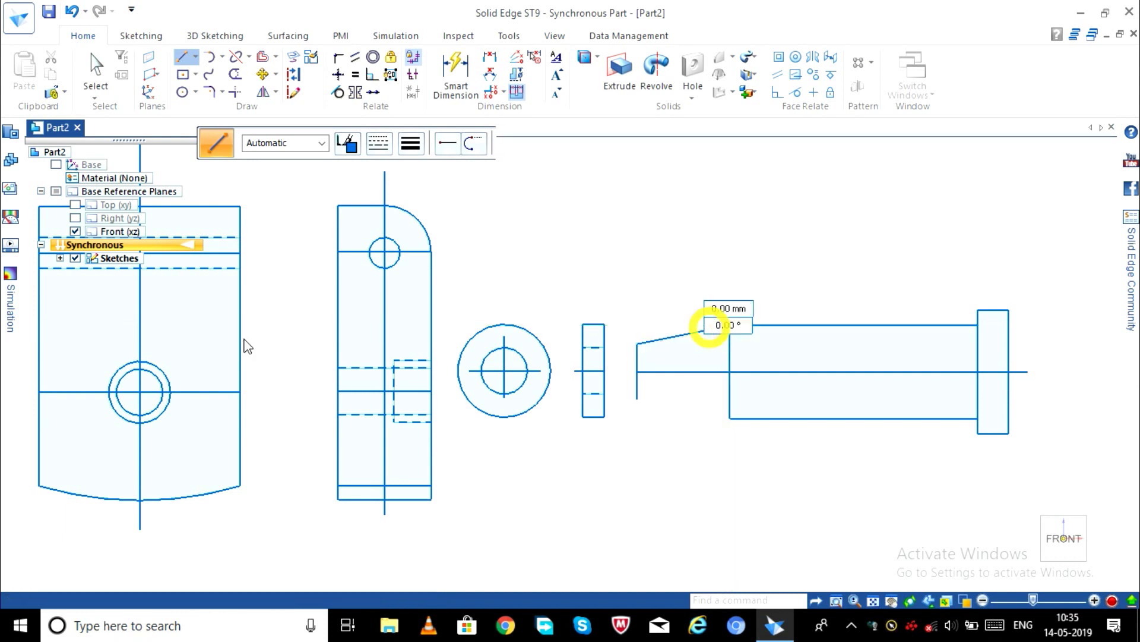
Step: Draw the lower slope from the tip's bottom to the shaft's bottom corner
key(Escape)
click(184, 59)
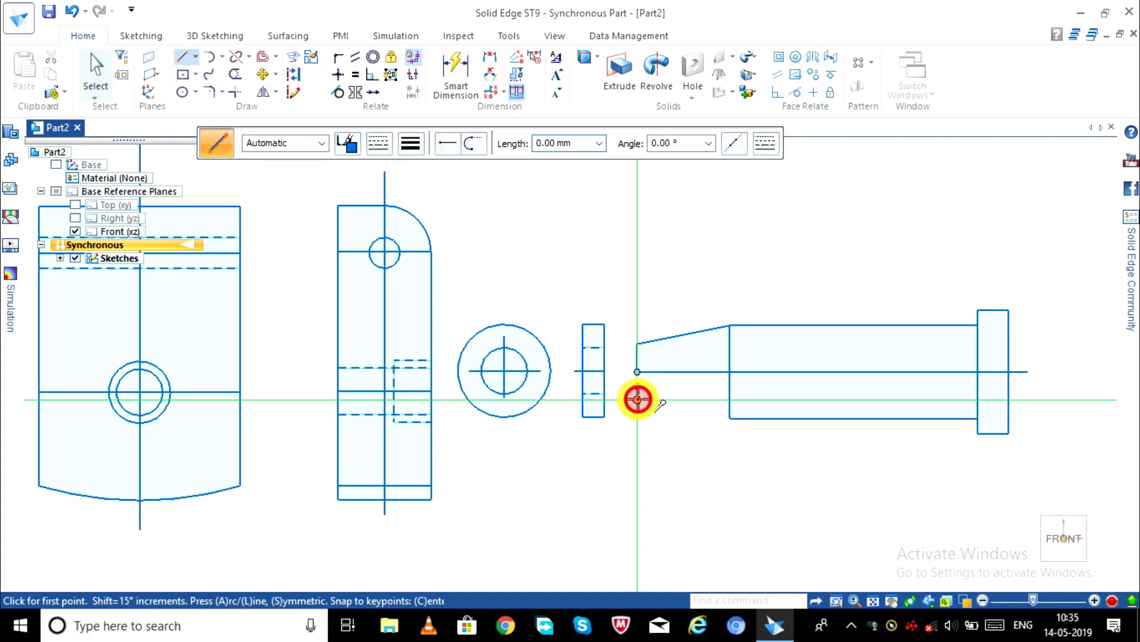
click(637, 399)
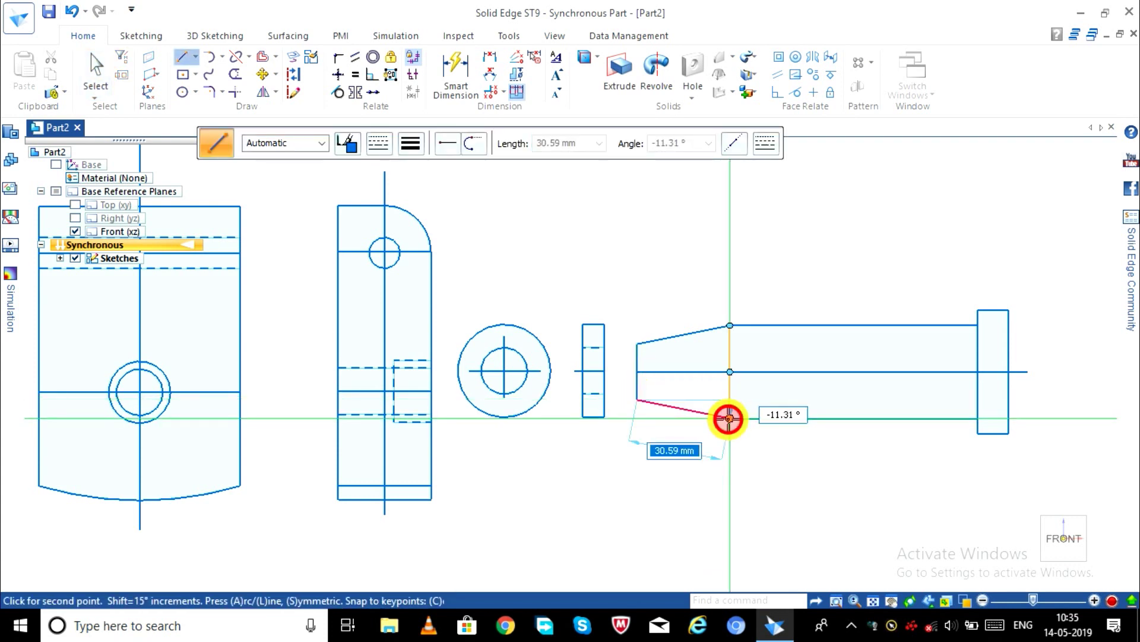
click(729, 418)
key(Escape)
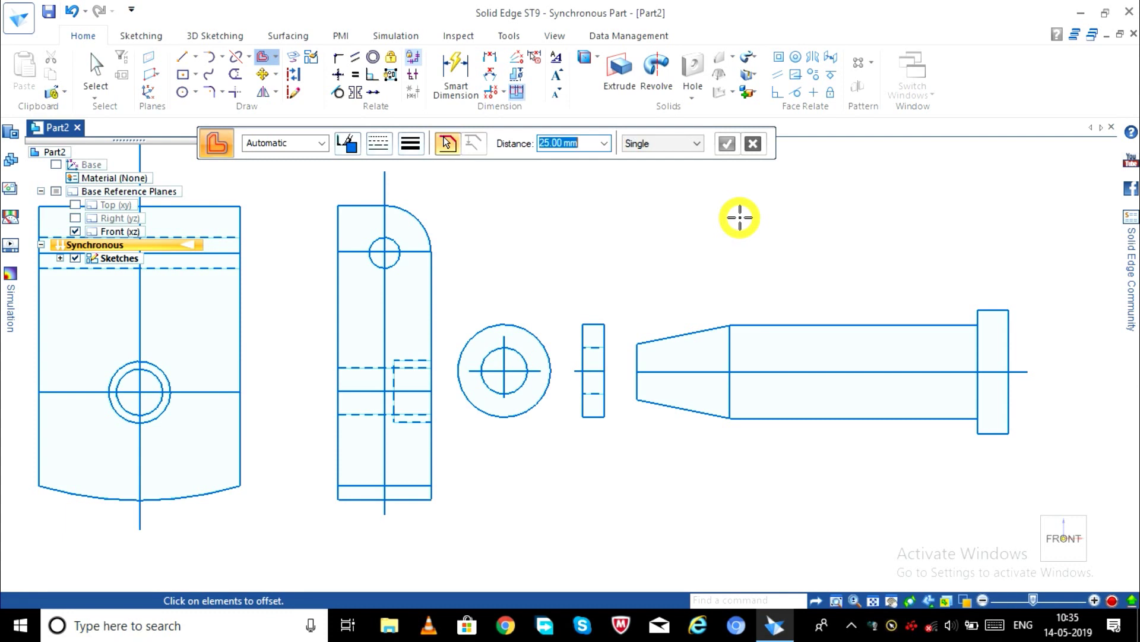
Step: Offset the bolt head's outer edge 25 mm into the shaft, then that line another 40 mm
click(1010, 389)
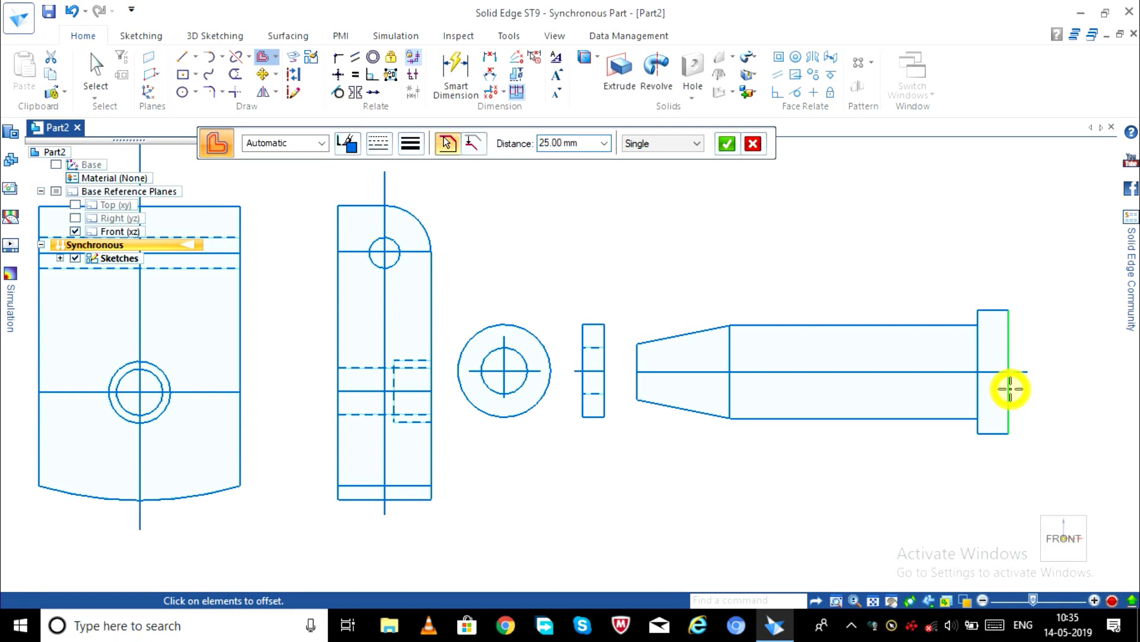
key(Return)
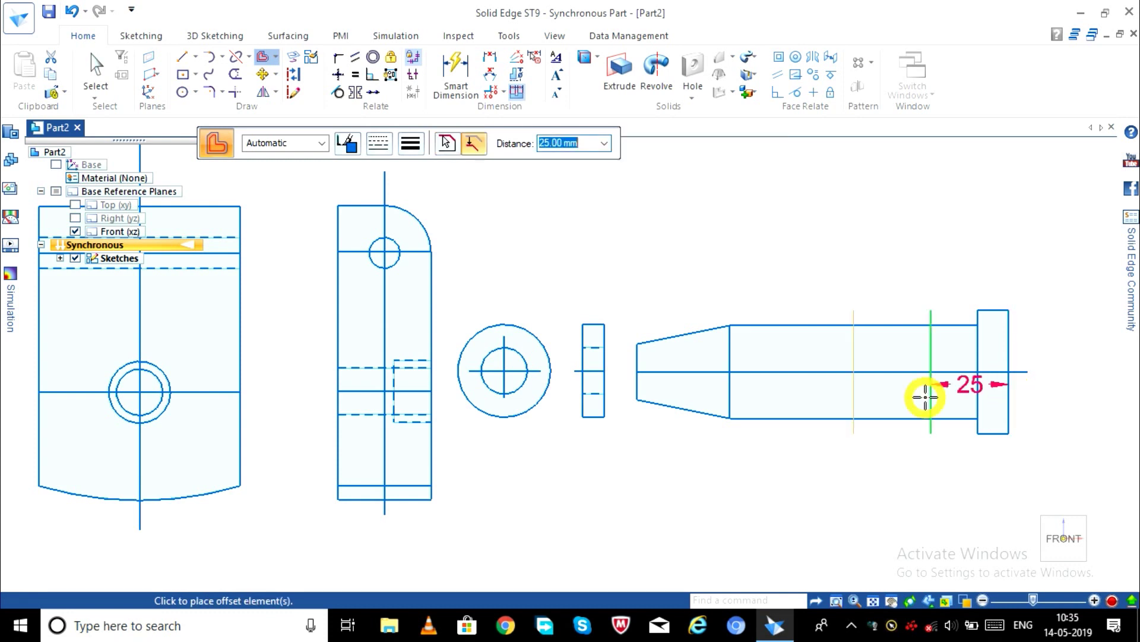
click(922, 398)
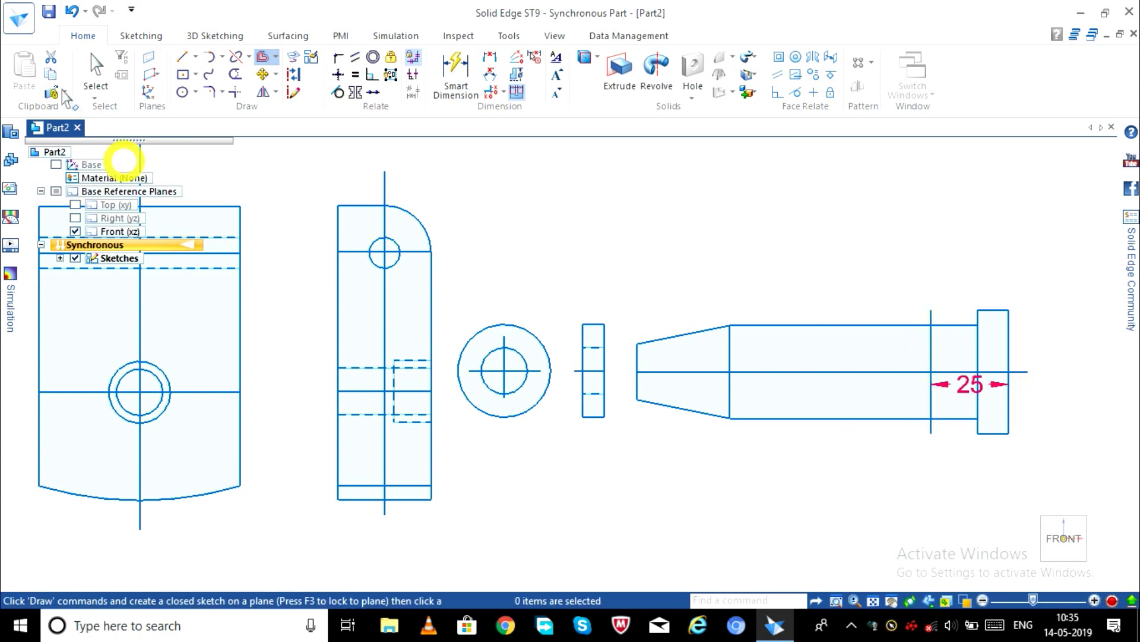
click(262, 57)
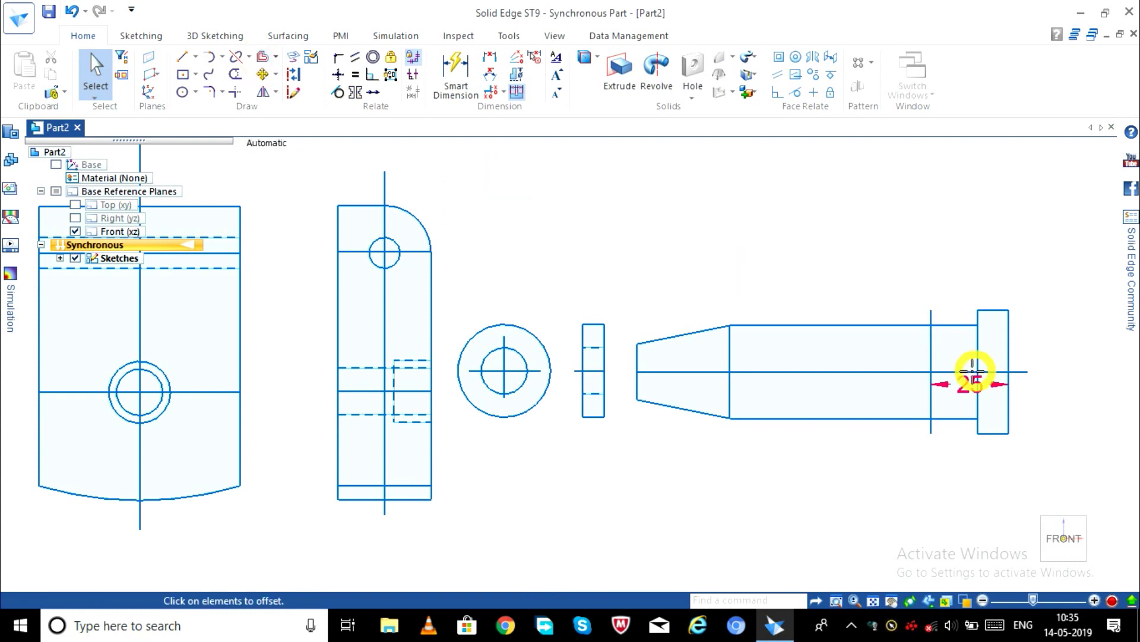
click(931, 356)
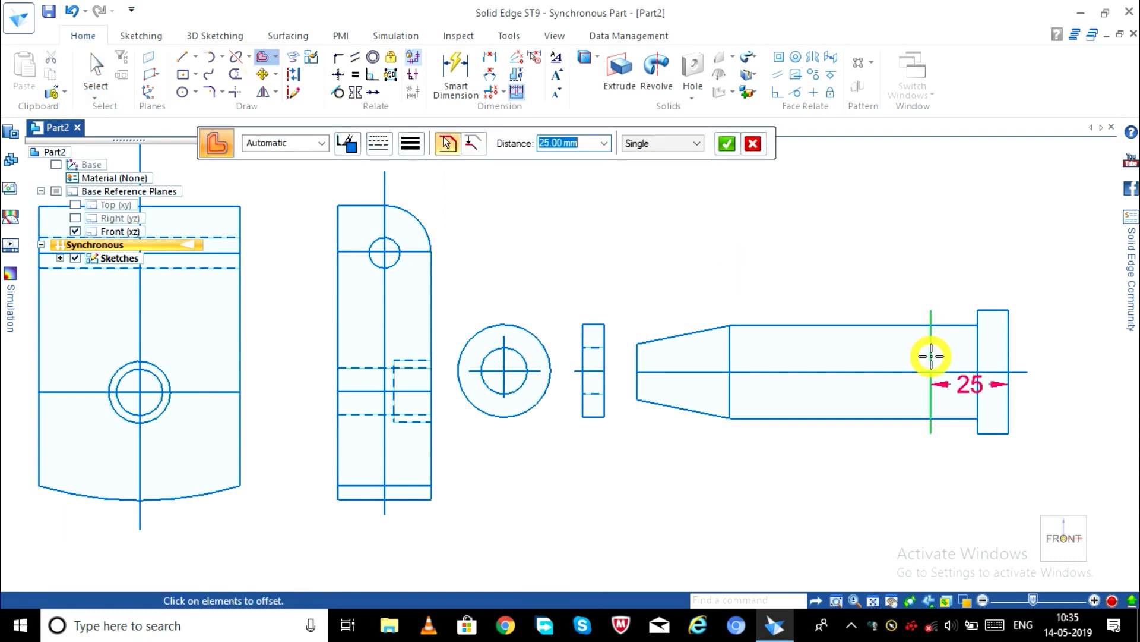
right_click(816, 356)
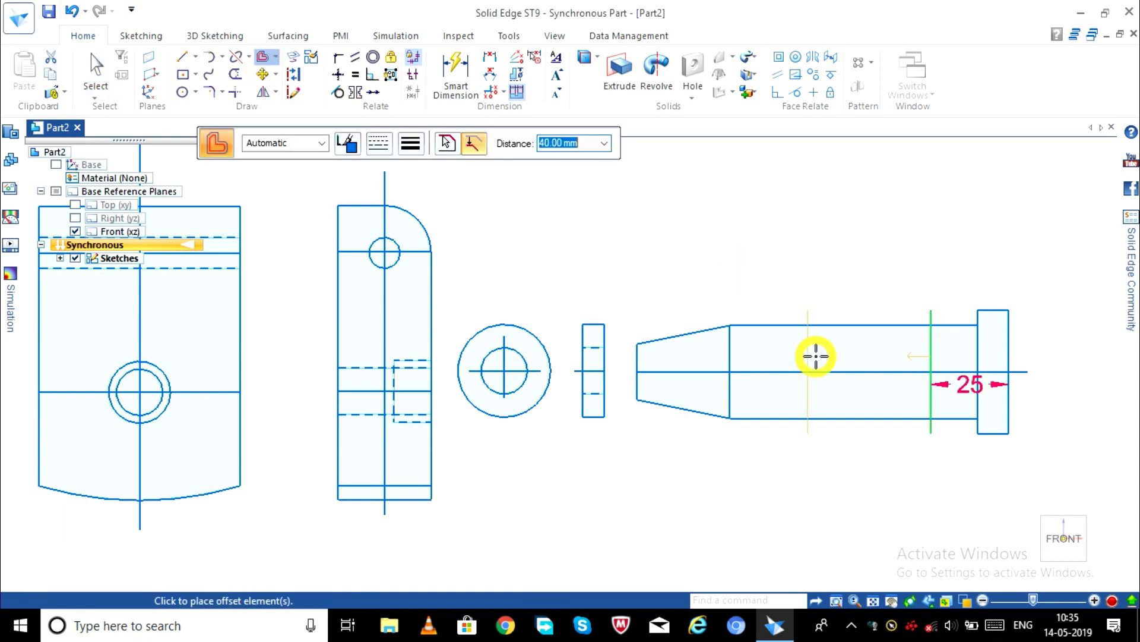
click(790, 356)
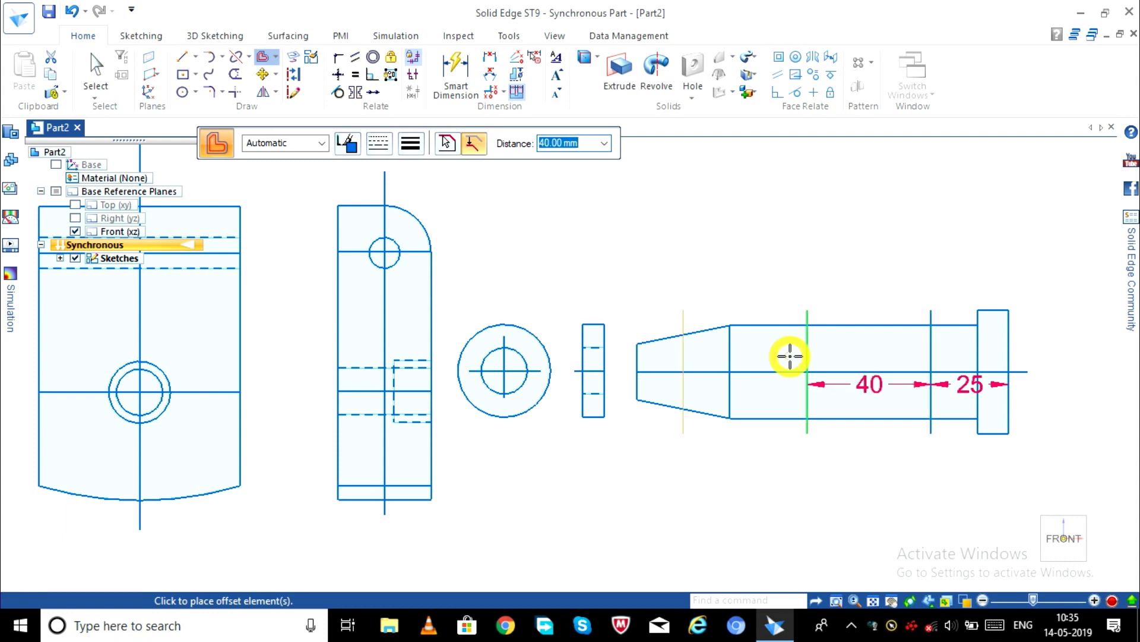
key(Escape)
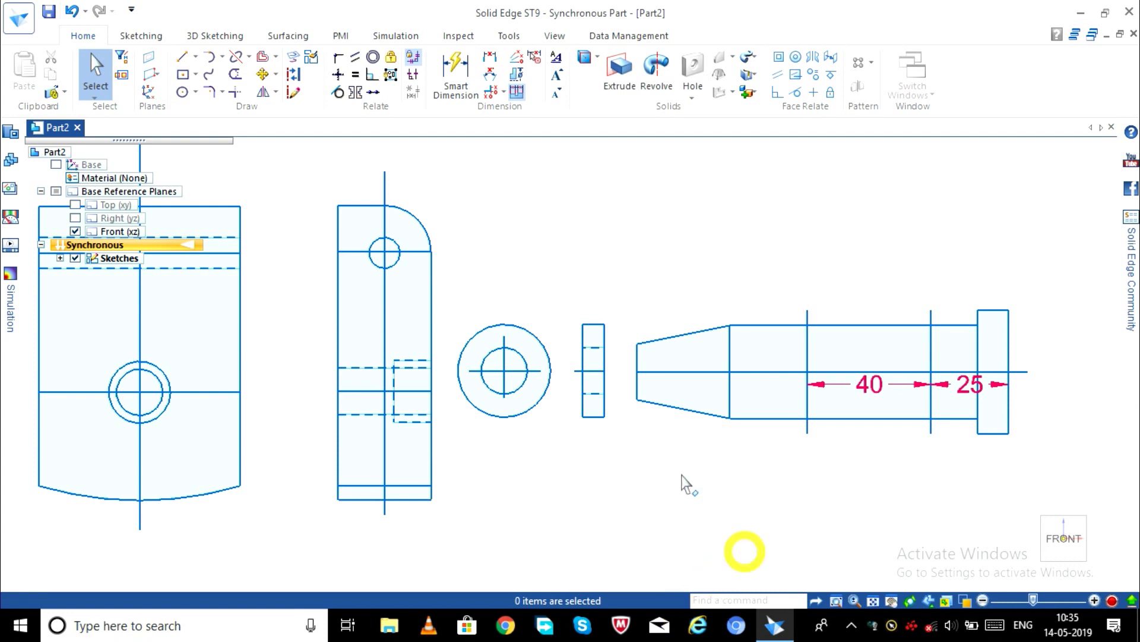
Step: Delete the 25 and 40 offset dimensions
click(848, 392)
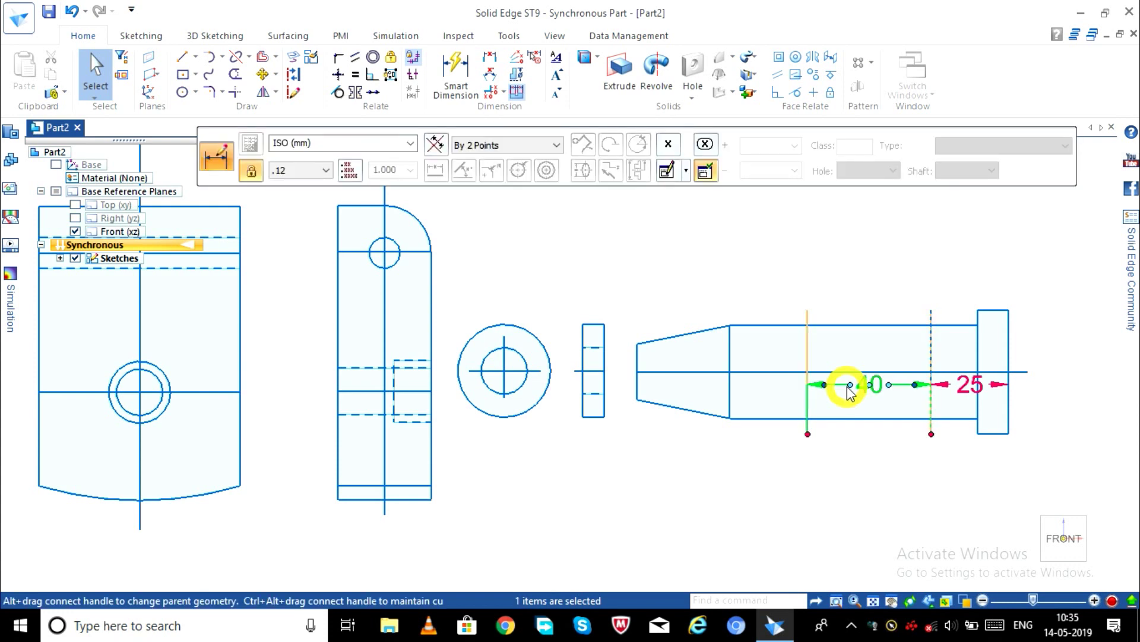
click(855, 388)
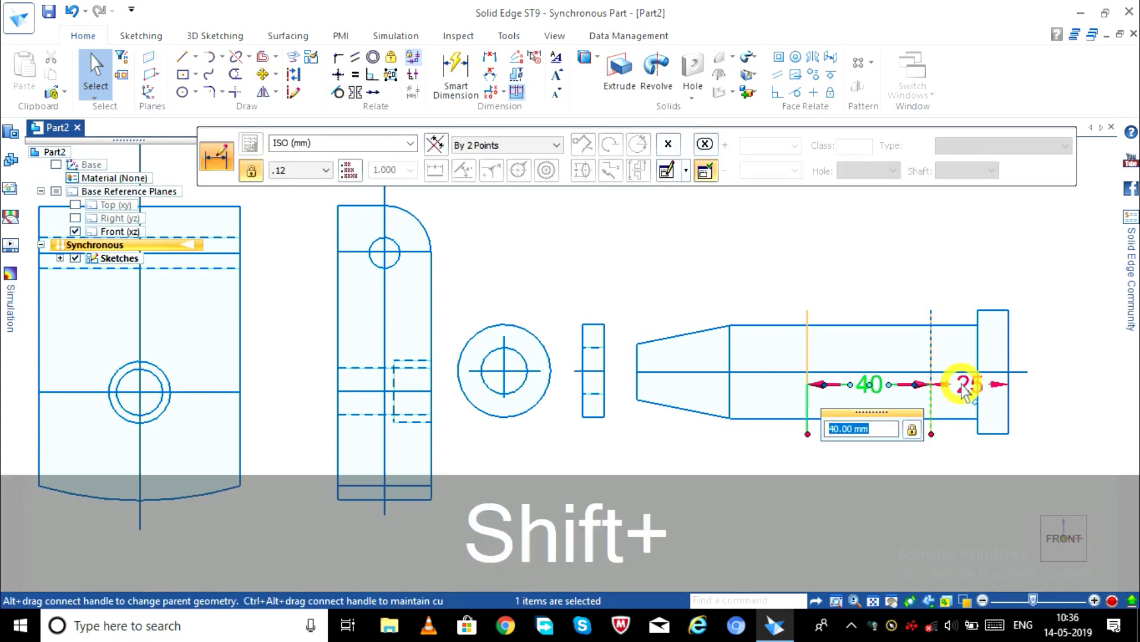
shift+click(964, 384)
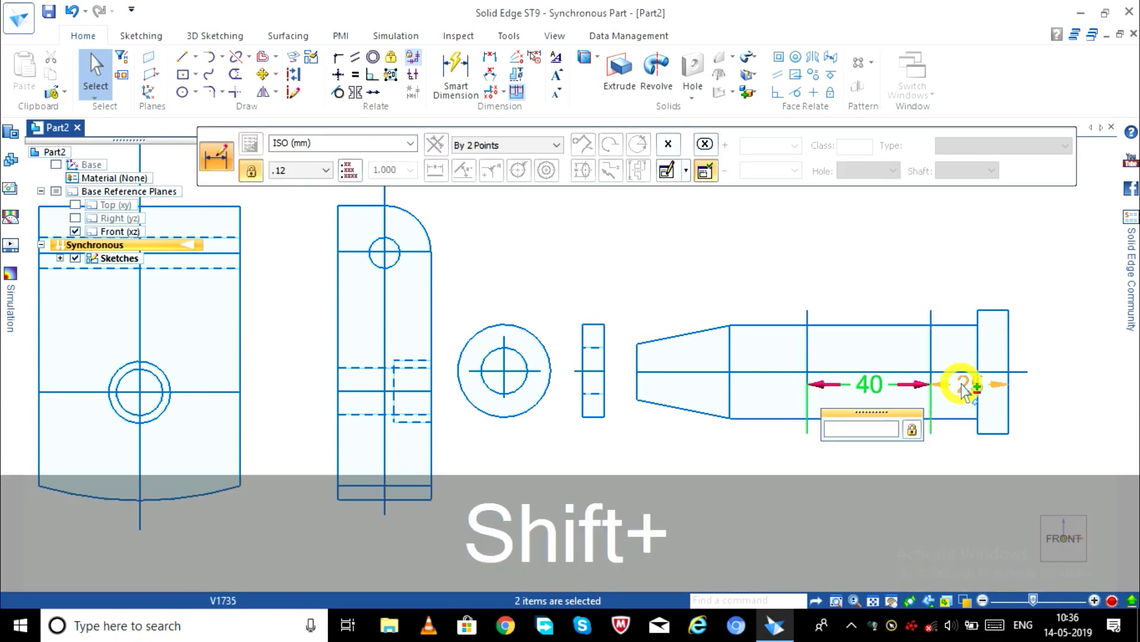
key(shift+Delete)
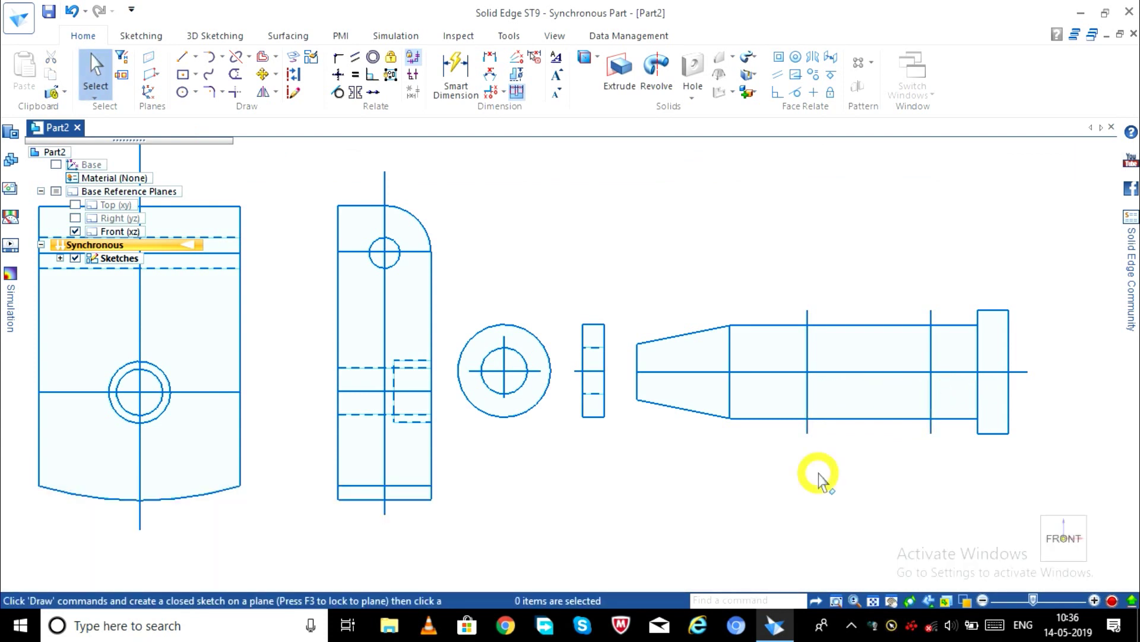
Step: Draw a 40 mm wide three-point rectangle below the drawings
click(196, 76)
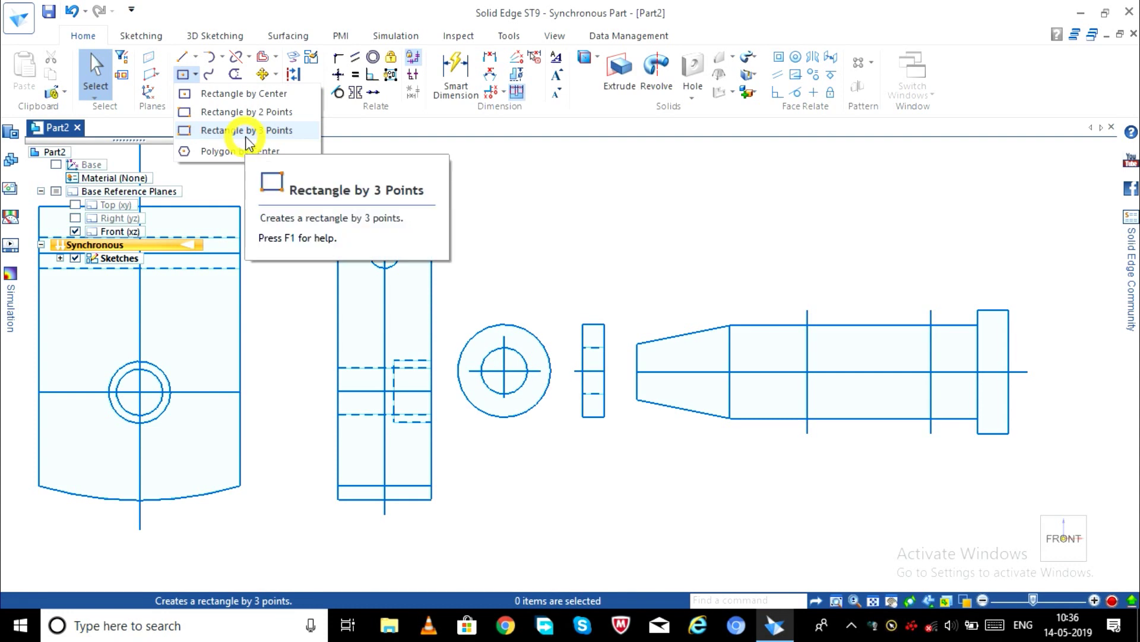
click(246, 131)
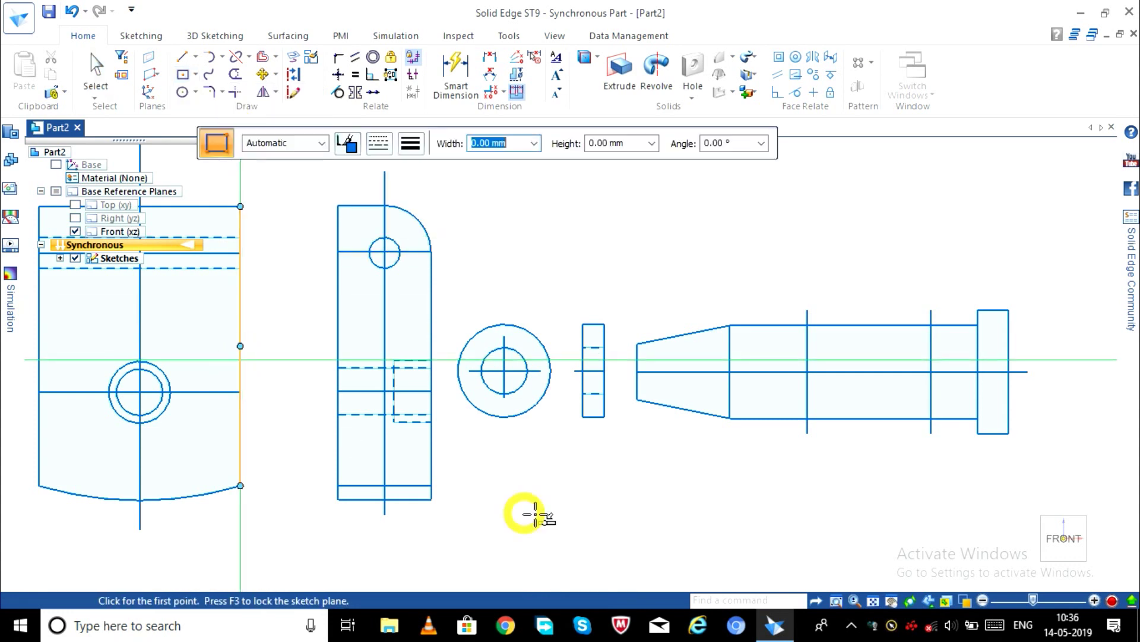
click(598, 502)
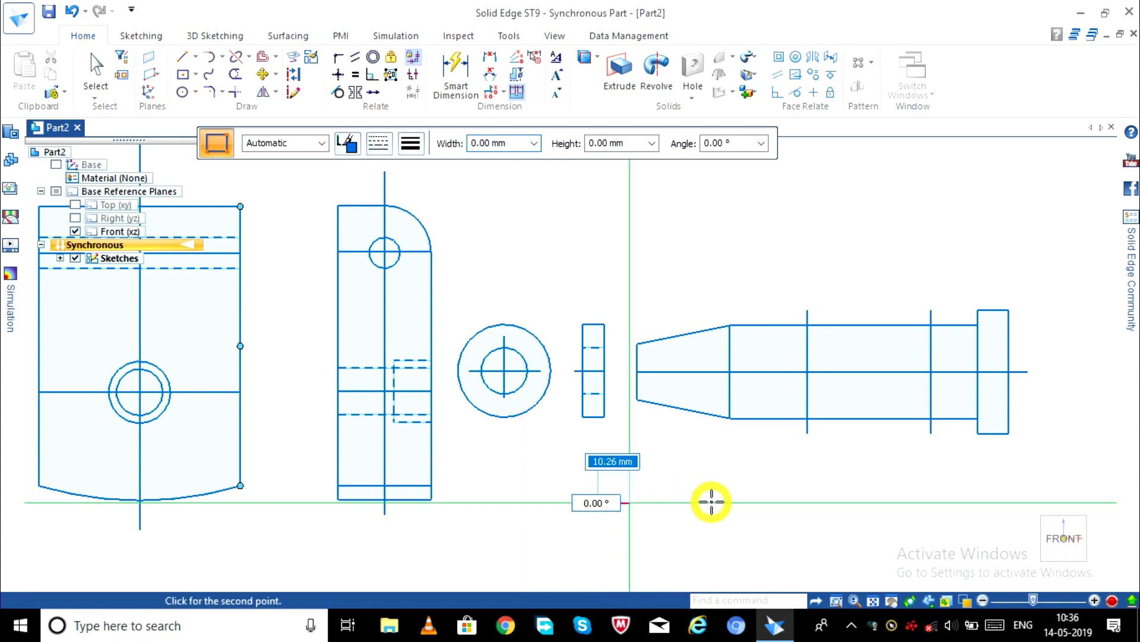
text(40)
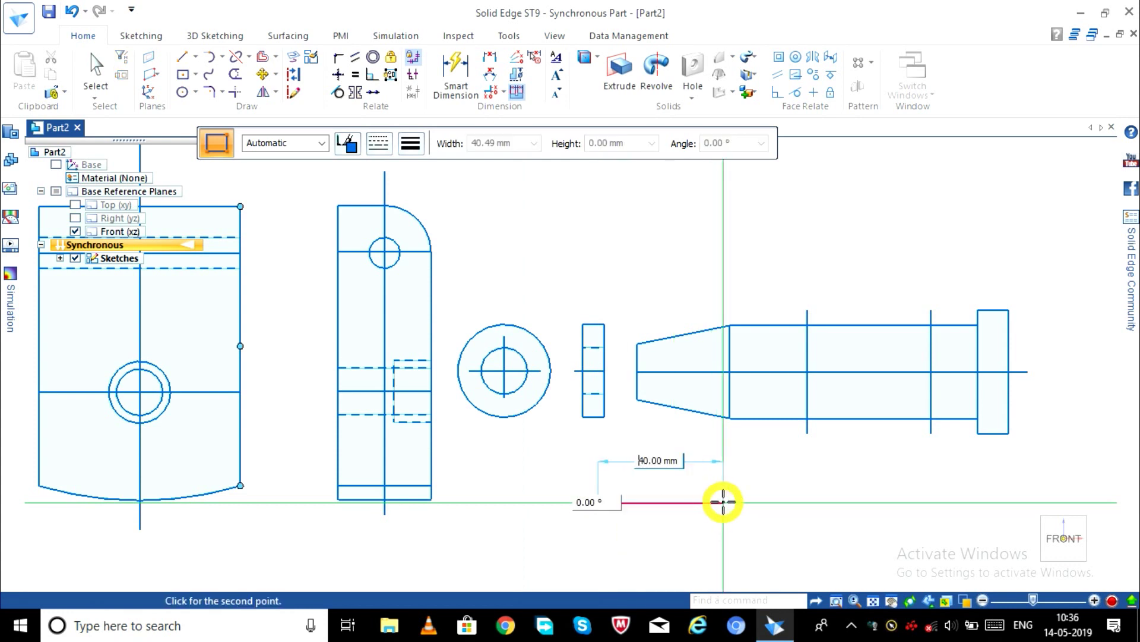
key(Return)
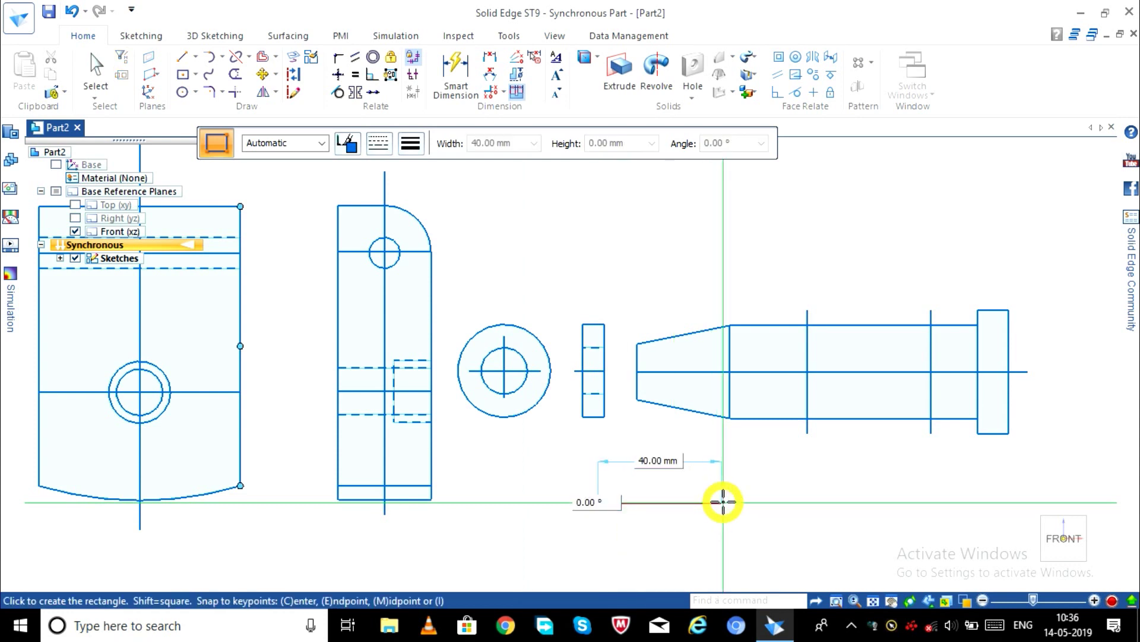
click(719, 558)
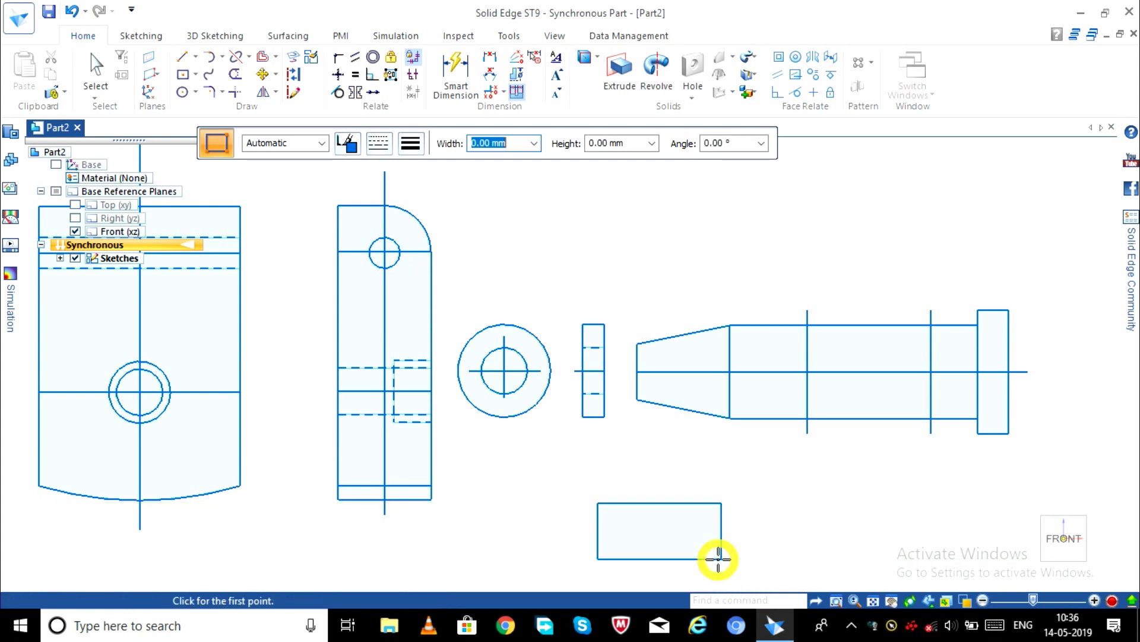
Step: Move that rectangle by its right-edge midpoint into the bolt shaft on the axis
click(267, 76)
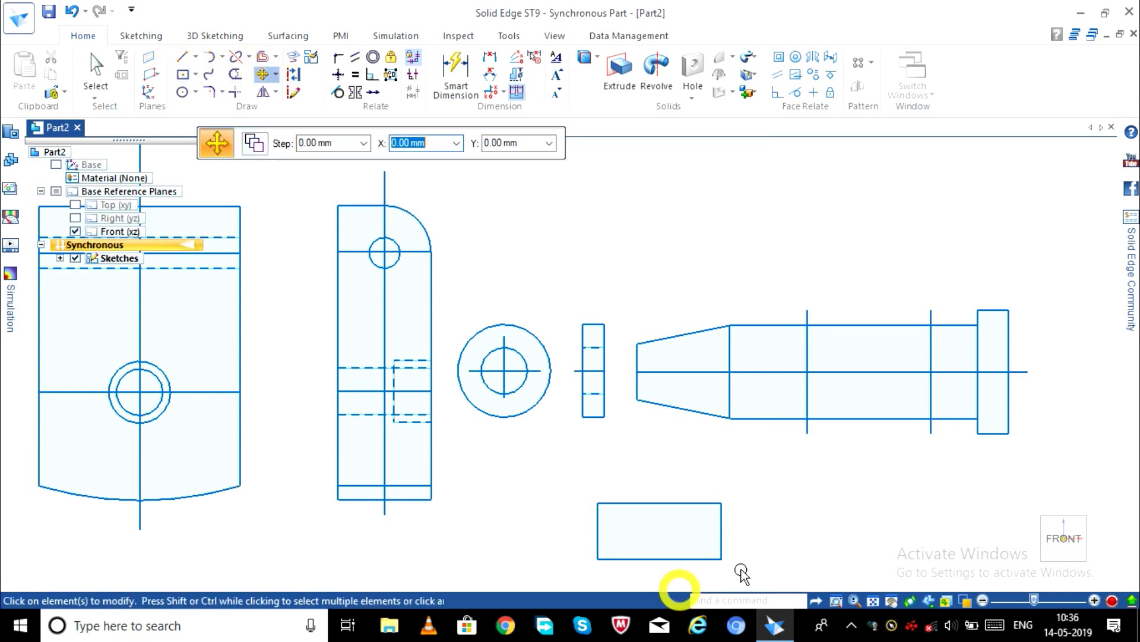
drag(737, 572, 532, 488)
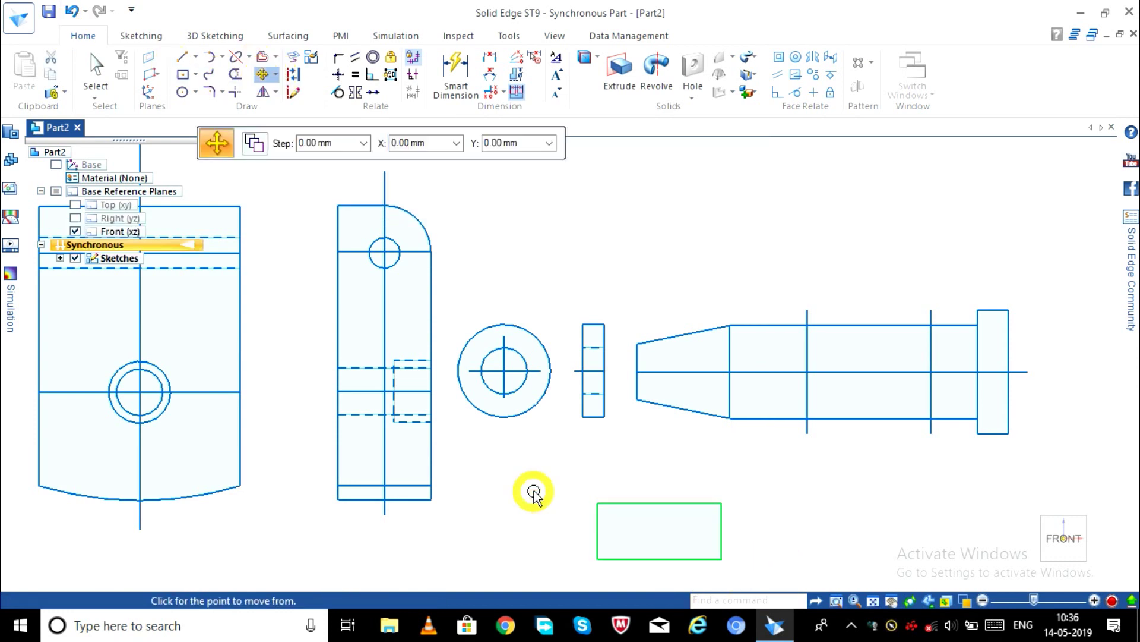
click(721, 531)
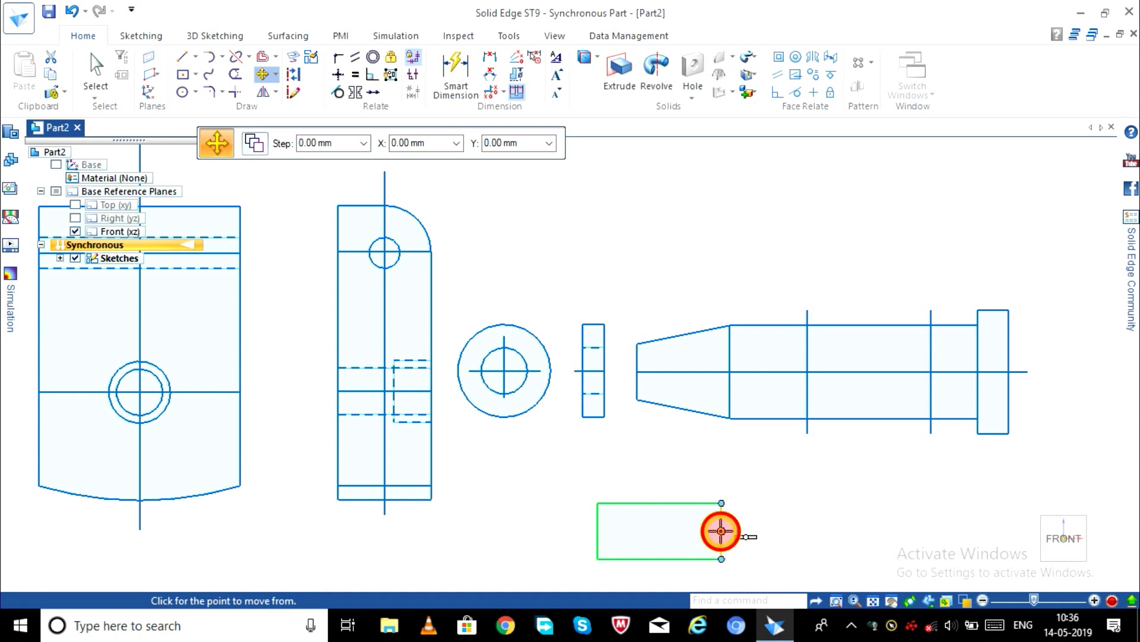
click(931, 372)
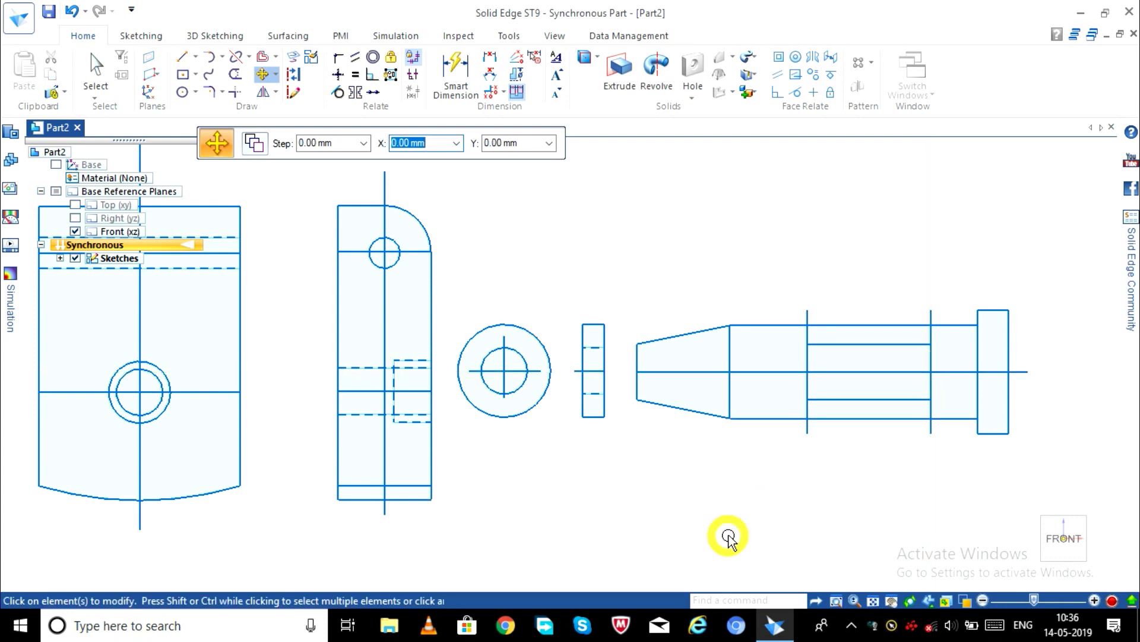
Step: Draw 18 mm circles centred on both ends of the slot
click(182, 92)
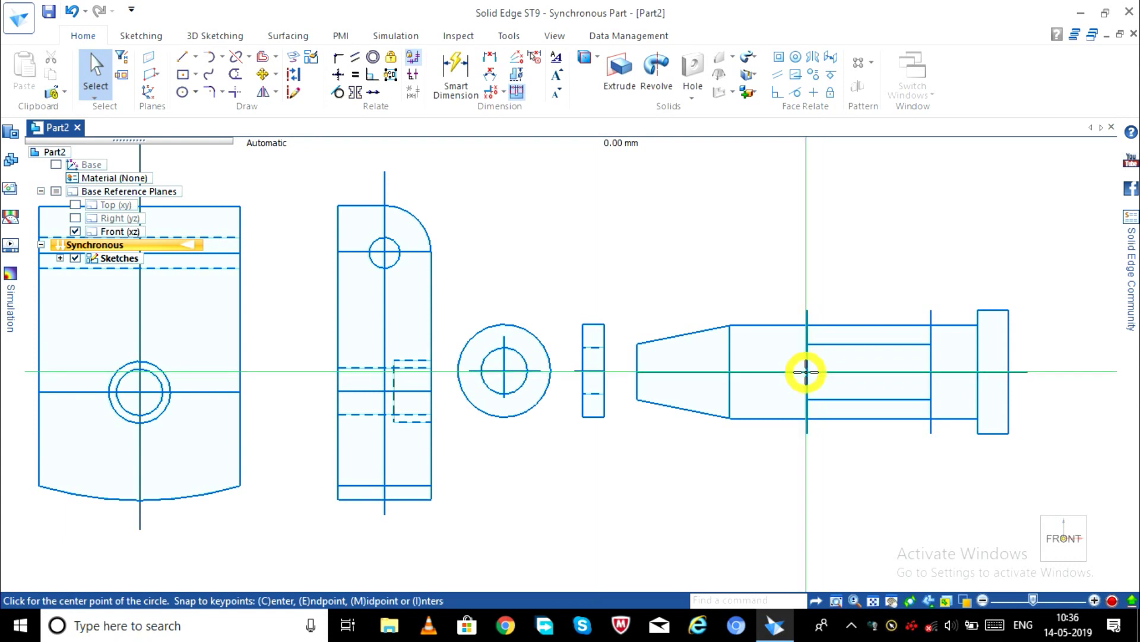
scroll(808, 372, up, 2)
scroll(807, 371, up, 1)
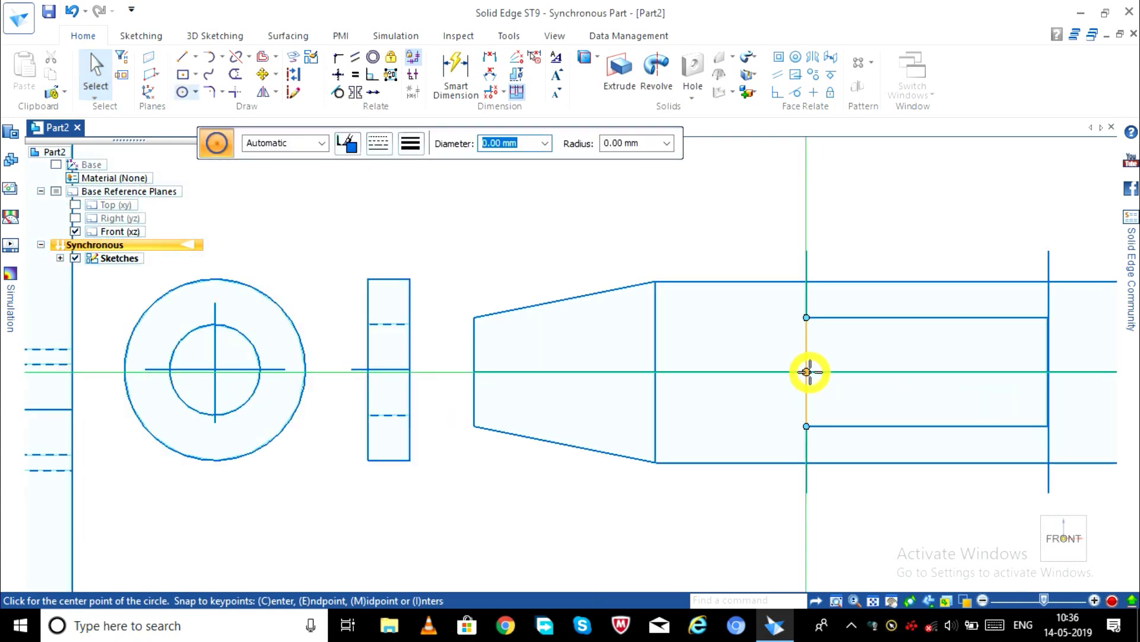
click(807, 372)
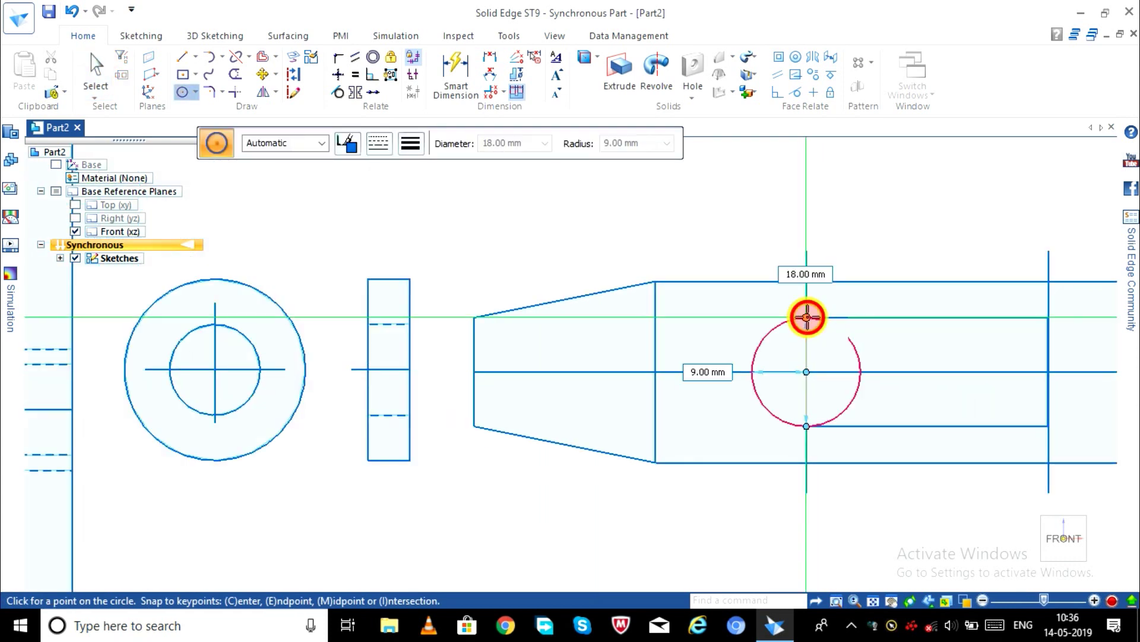
click(807, 318)
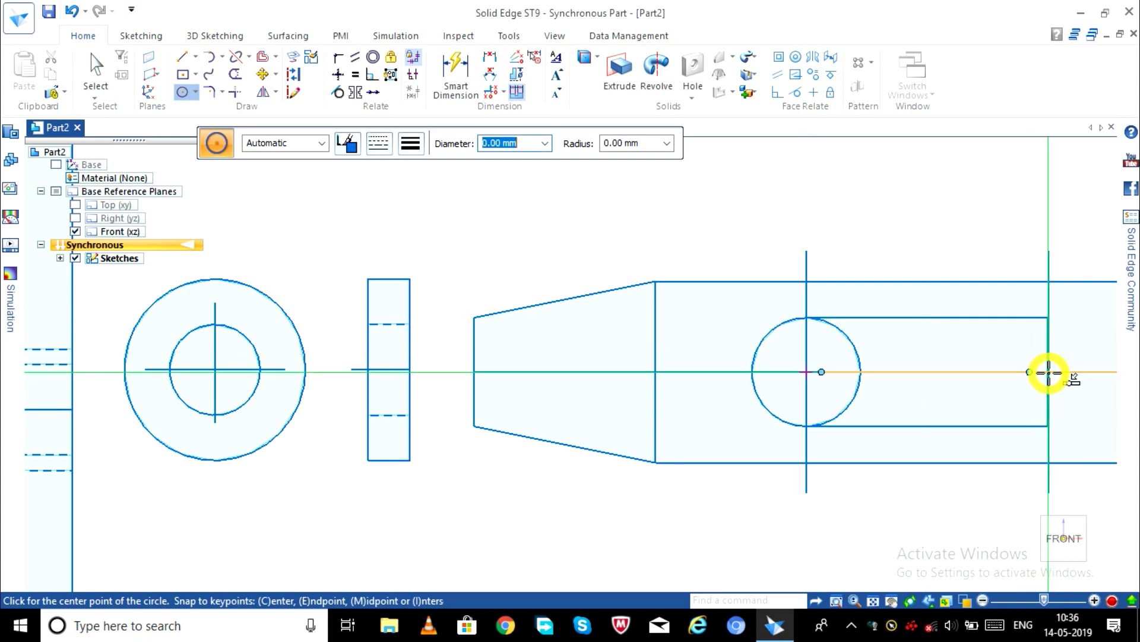
scroll(1048, 372, up, 2)
scroll(1048, 370, up, 2)
scroll(1048, 369, up, 2)
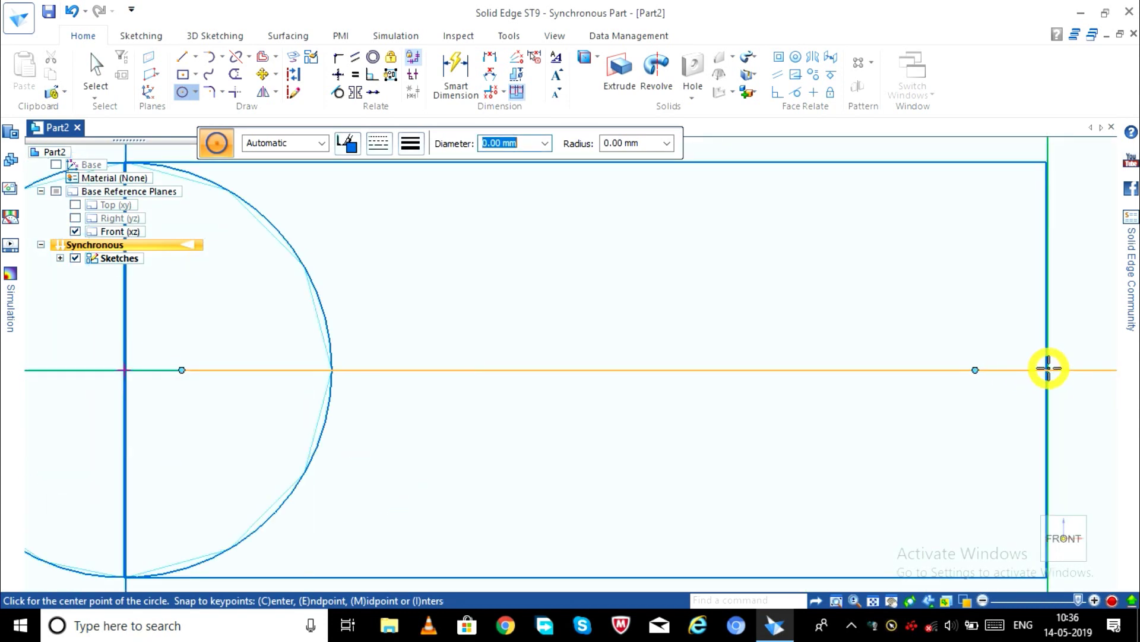
click(1049, 371)
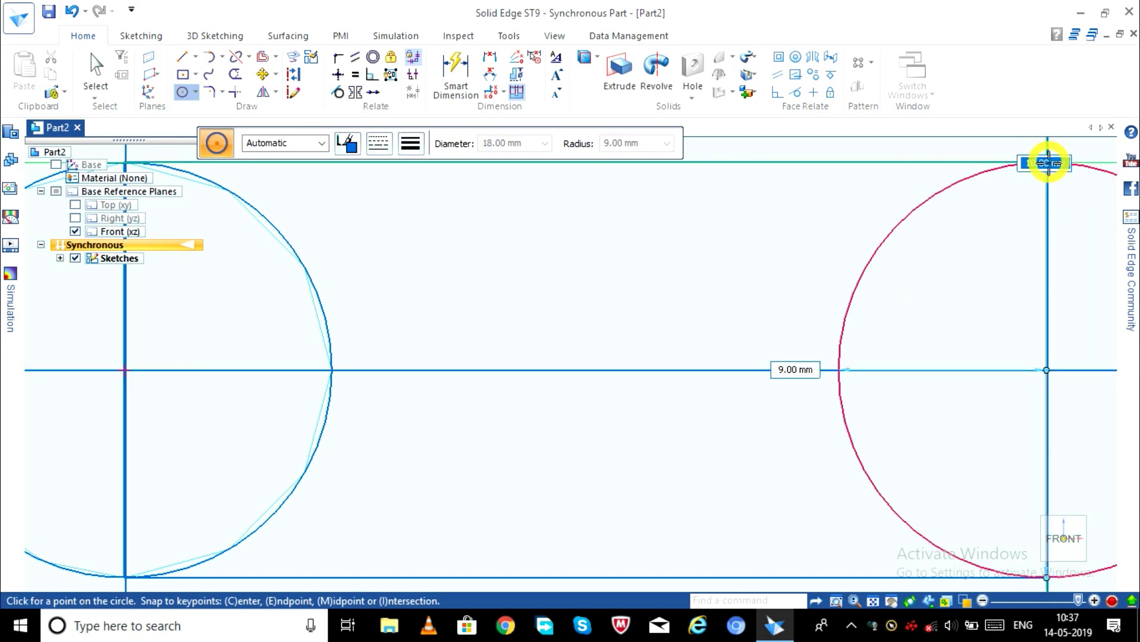
click(1049, 162)
key(Escape)
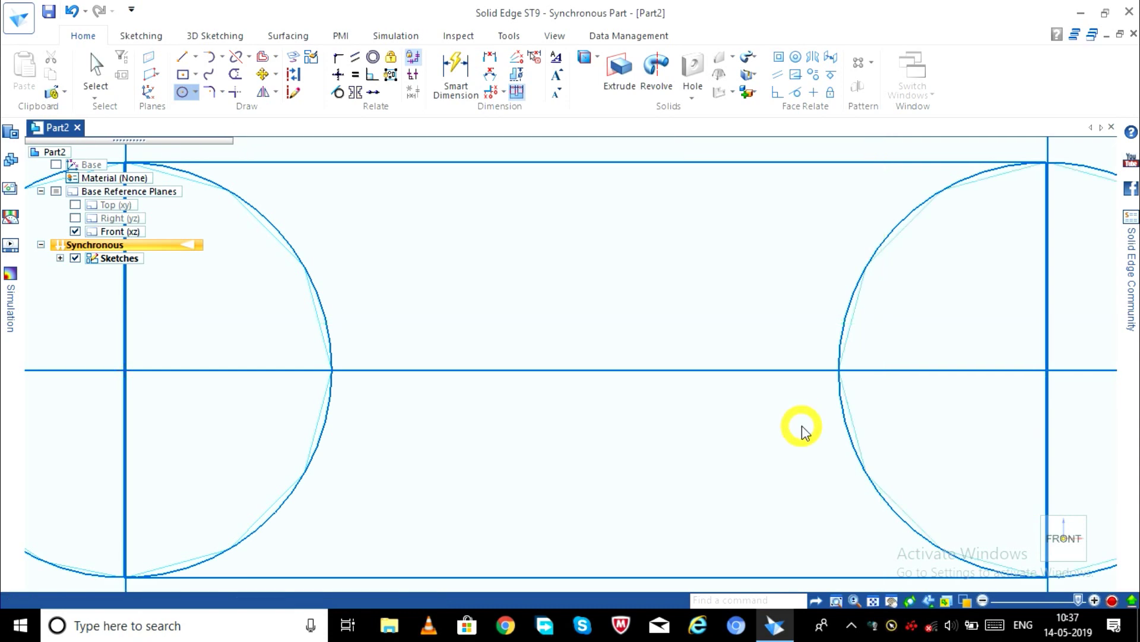
Step: Trim away the circles' arcs inside the slot so its ends are rounded
scroll(801, 431, down, 2)
scroll(802, 431, down, 2)
scroll(802, 430, down, 2)
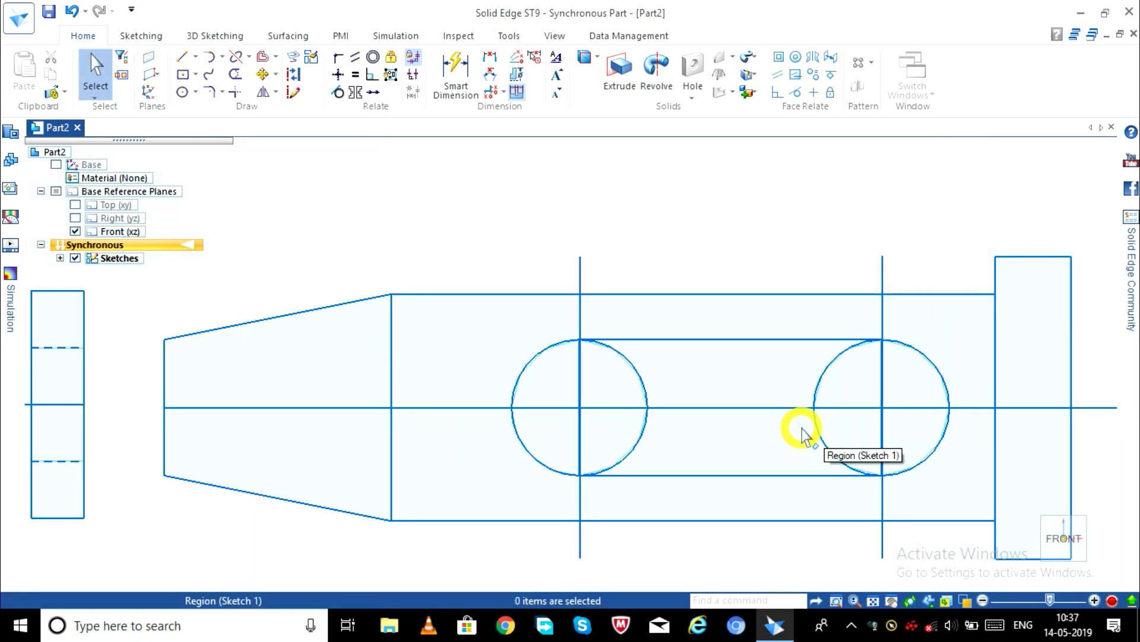
click(236, 74)
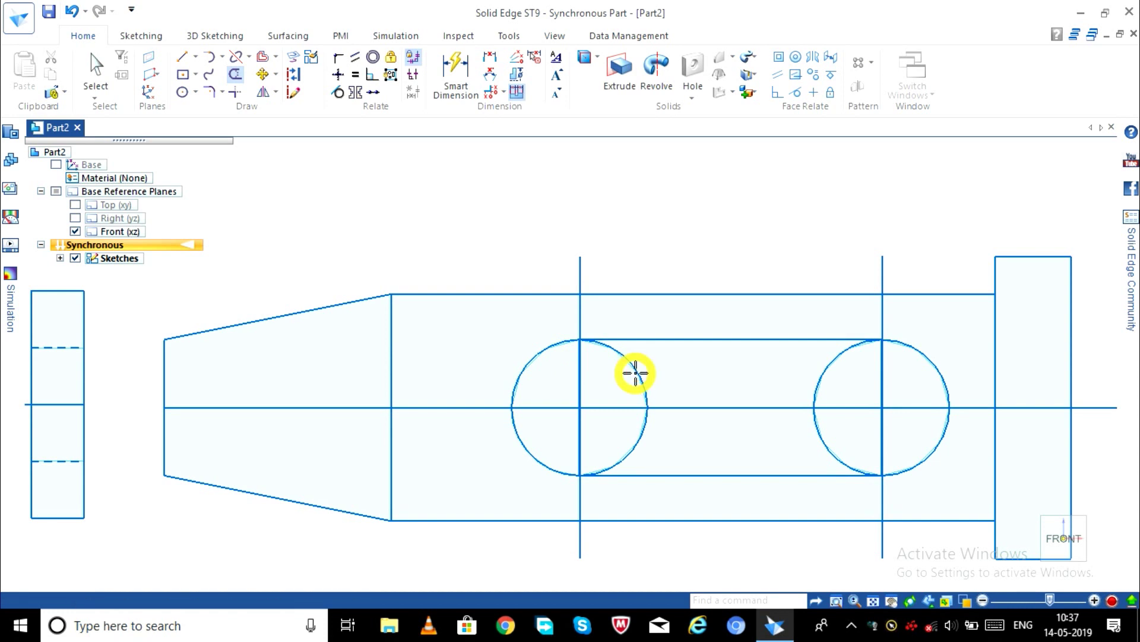
scroll(631, 375, up, 2)
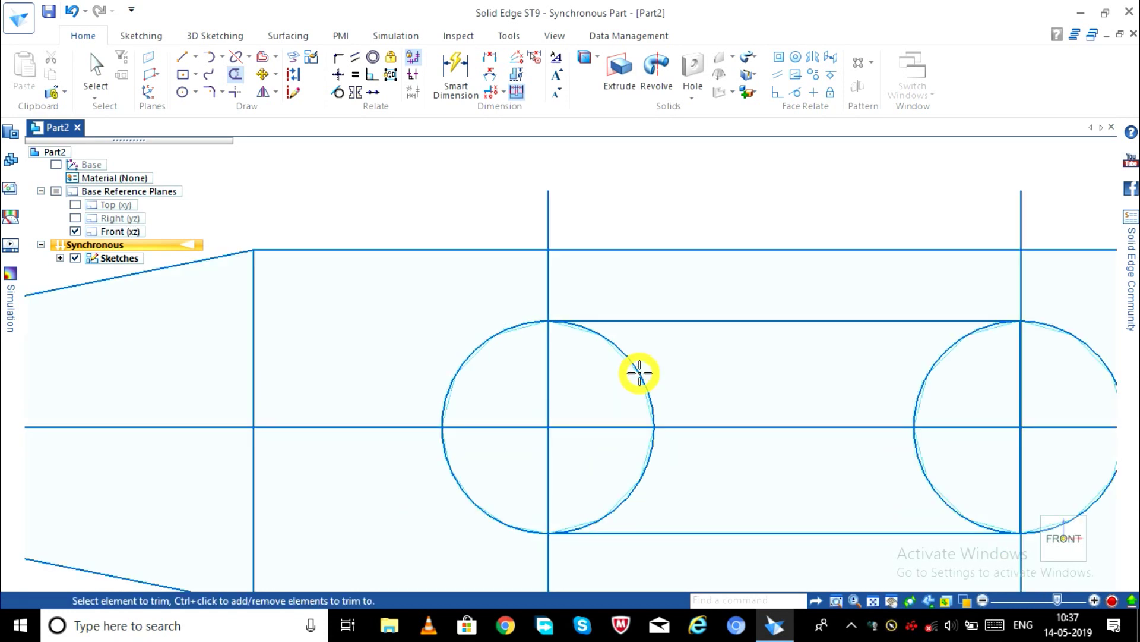
scroll(639, 373, up, 1)
drag(640, 377, 642, 404)
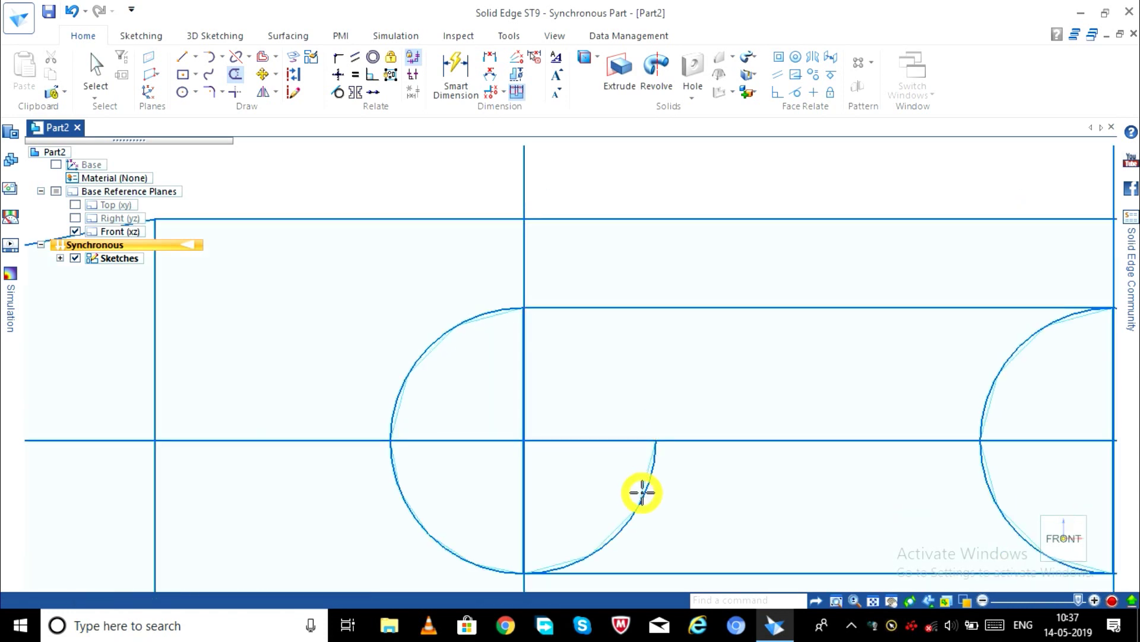
drag(642, 492, 764, 499)
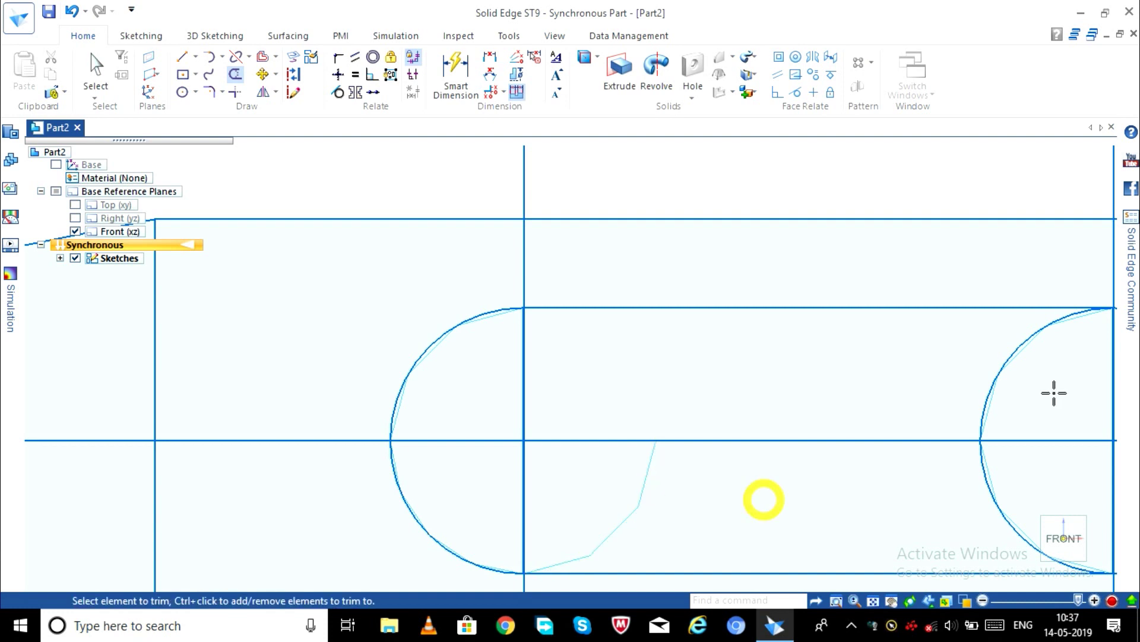
click(1036, 333)
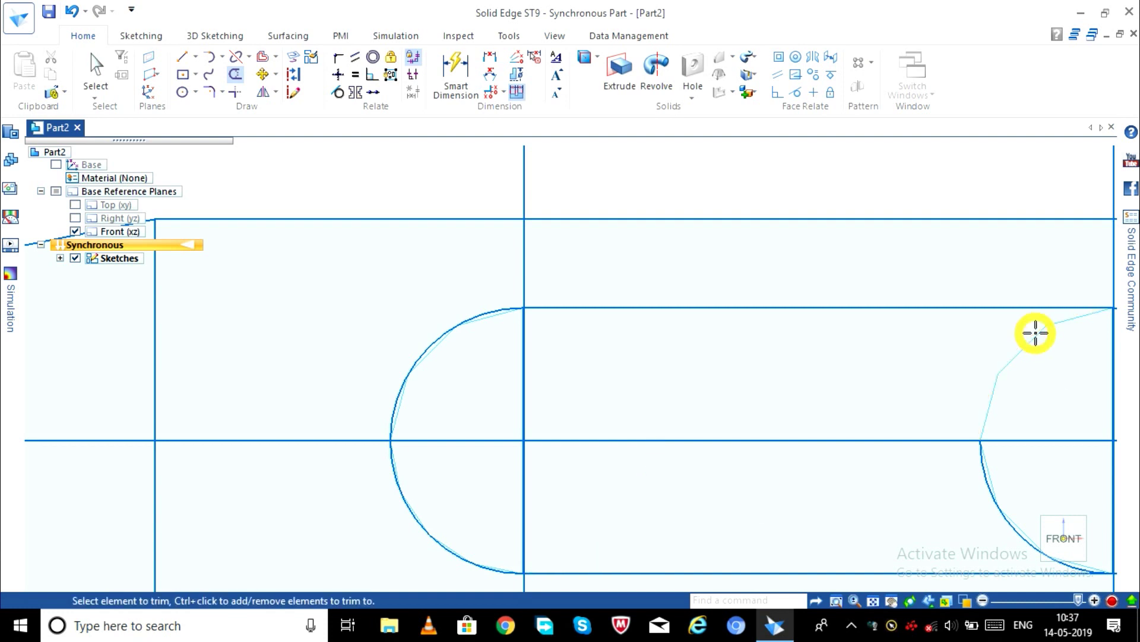
drag(988, 475, 932, 480)
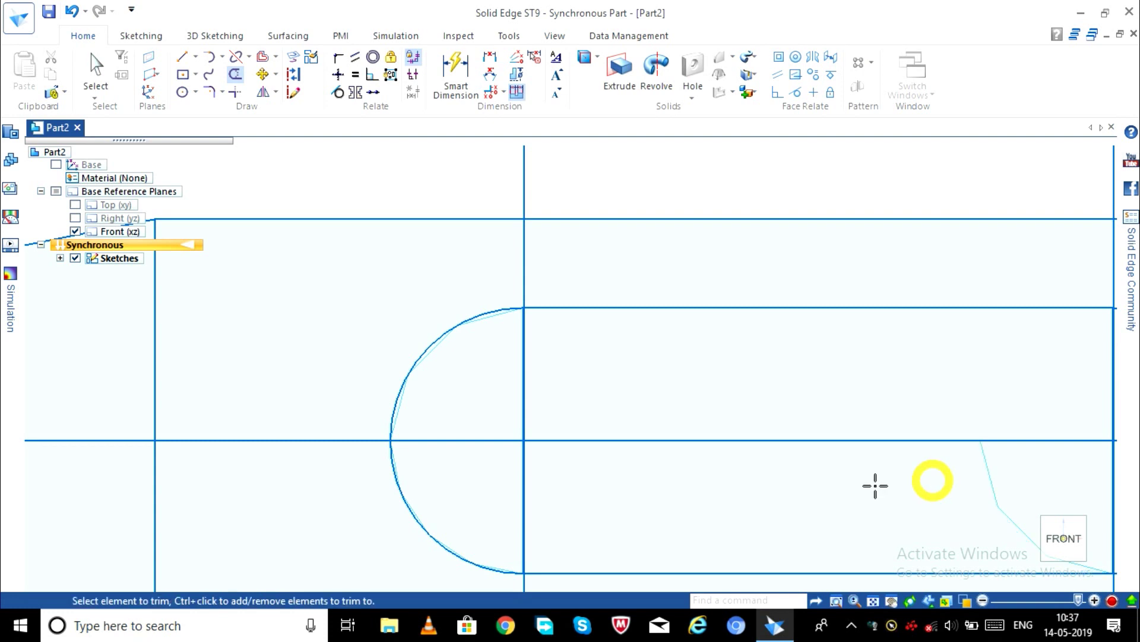
Step: Zoom out to show the whole bracket, washer and slotted bolt sketch
scroll(788, 497, down, 2)
scroll(788, 497, down, 3)
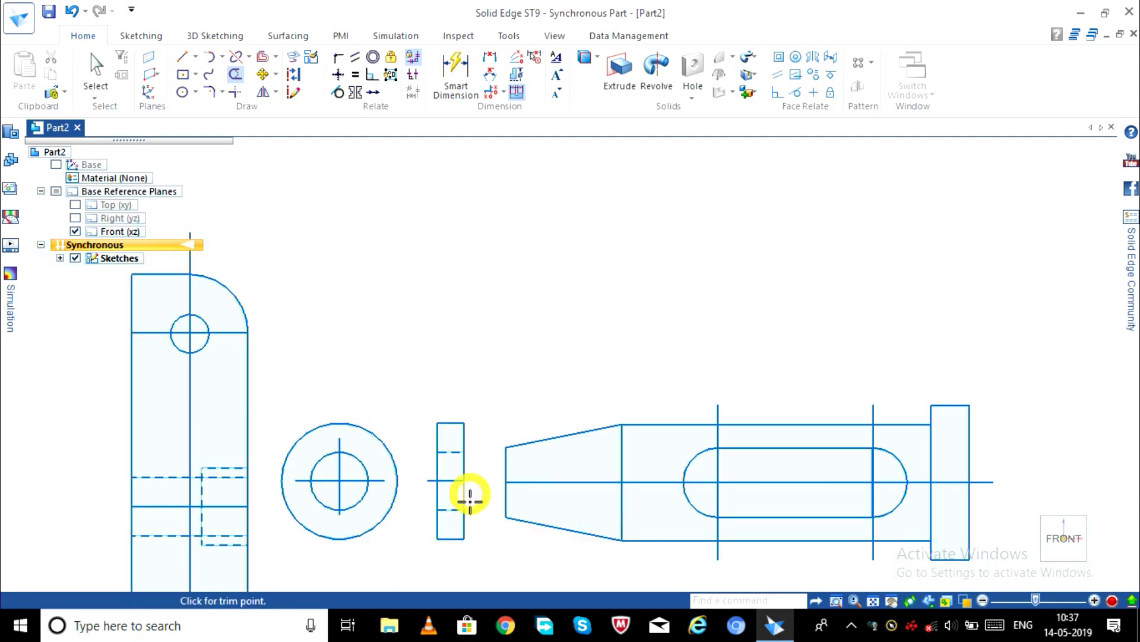
scroll(472, 511, down, 2)
scroll(479, 532, down, 2)
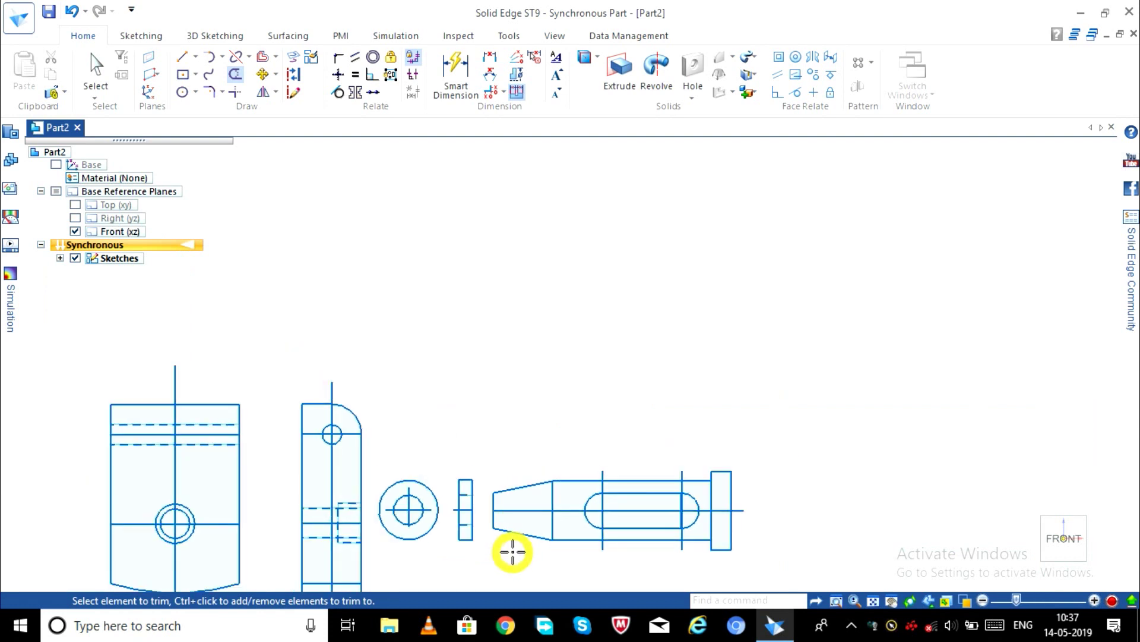
Step: Draw two horizontal lines from the slot's left end to the bolt's tapered tip
click(178, 59)
scroll(555, 516, up, 1)
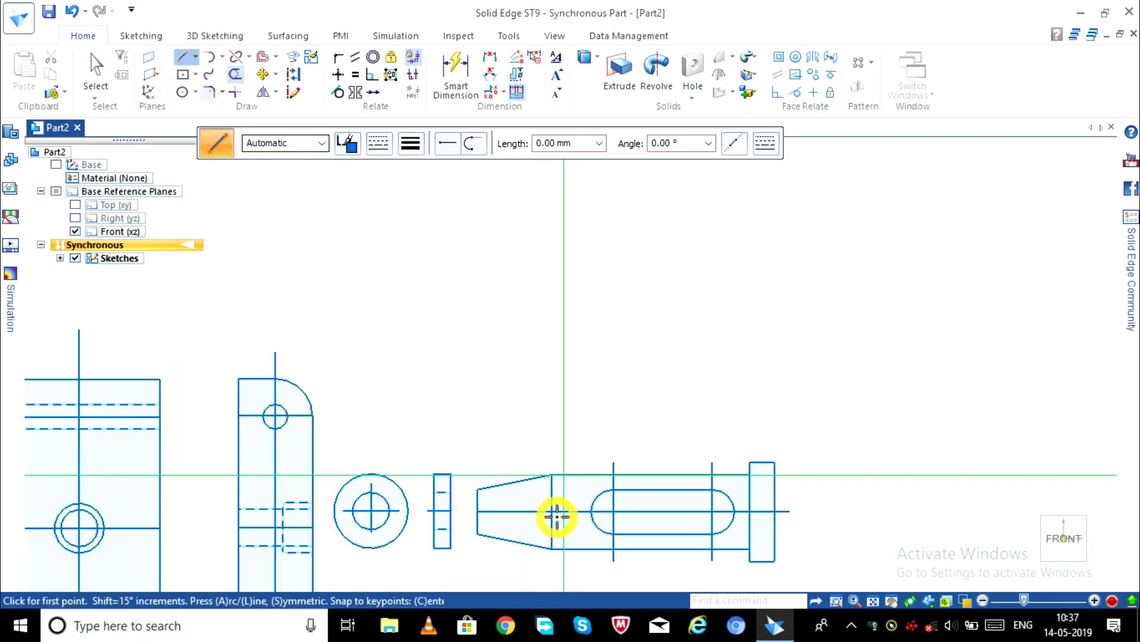
scroll(555, 514, up, 2)
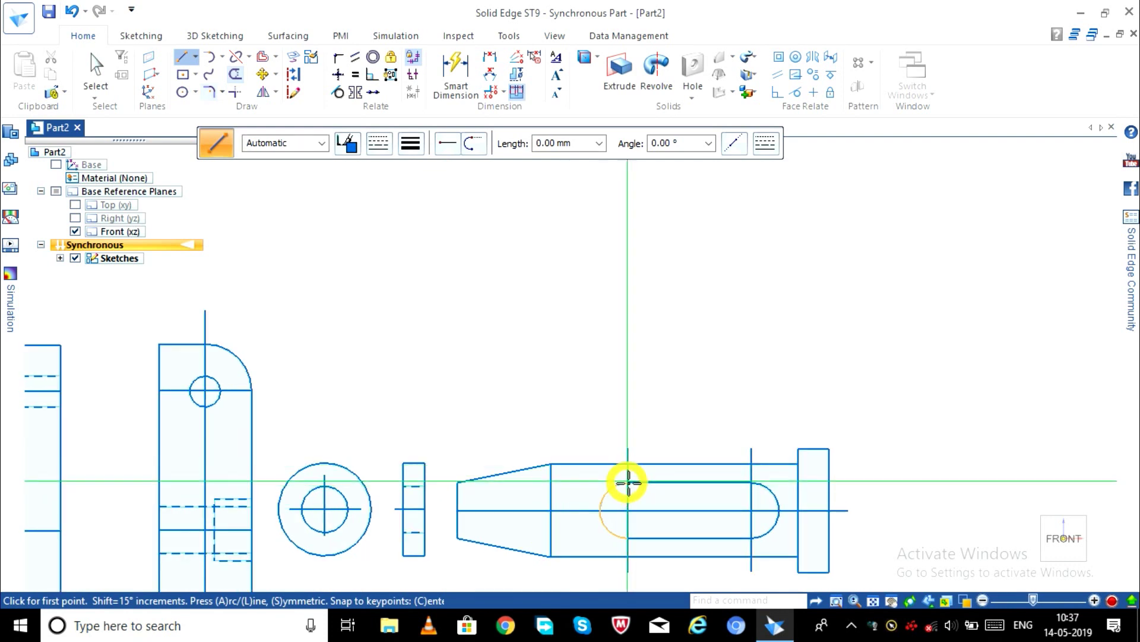
click(628, 483)
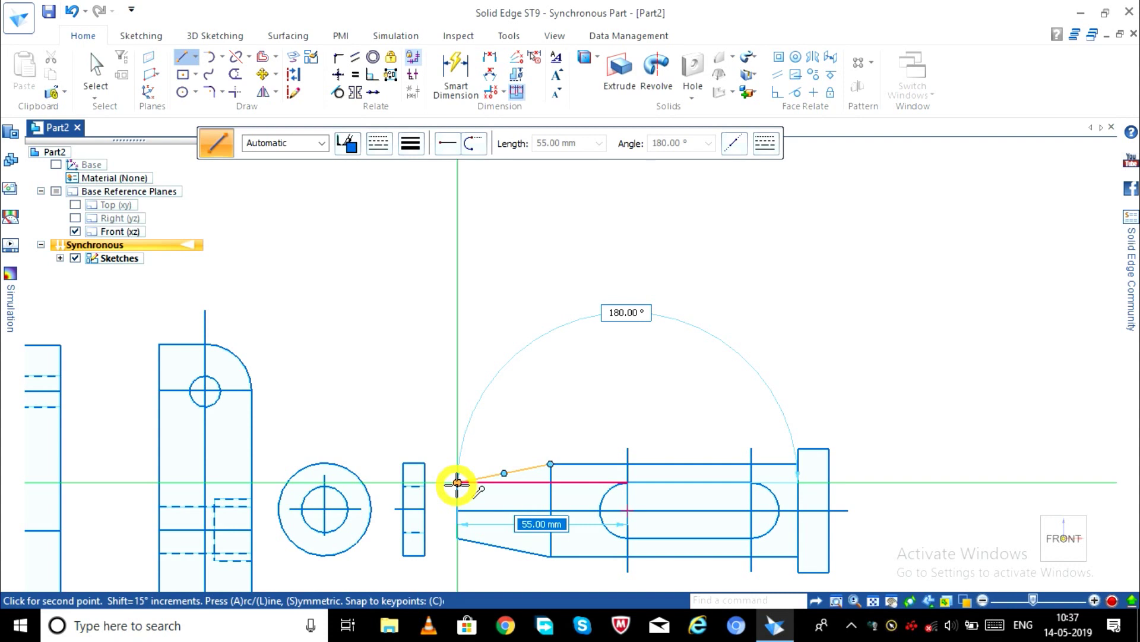
click(458, 483)
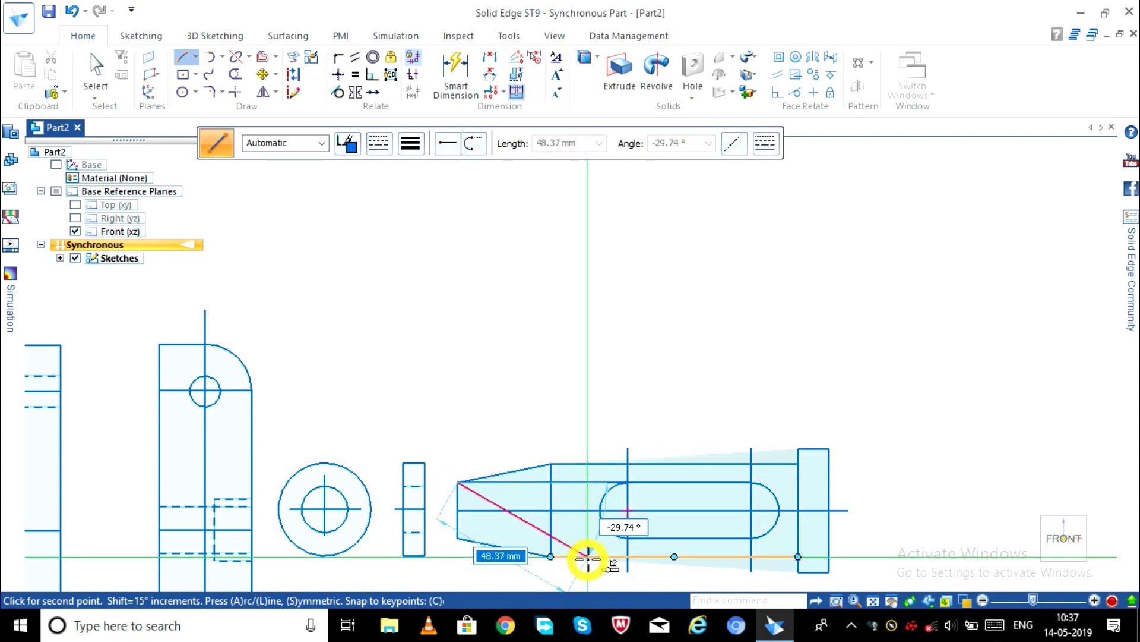
key(Escape)
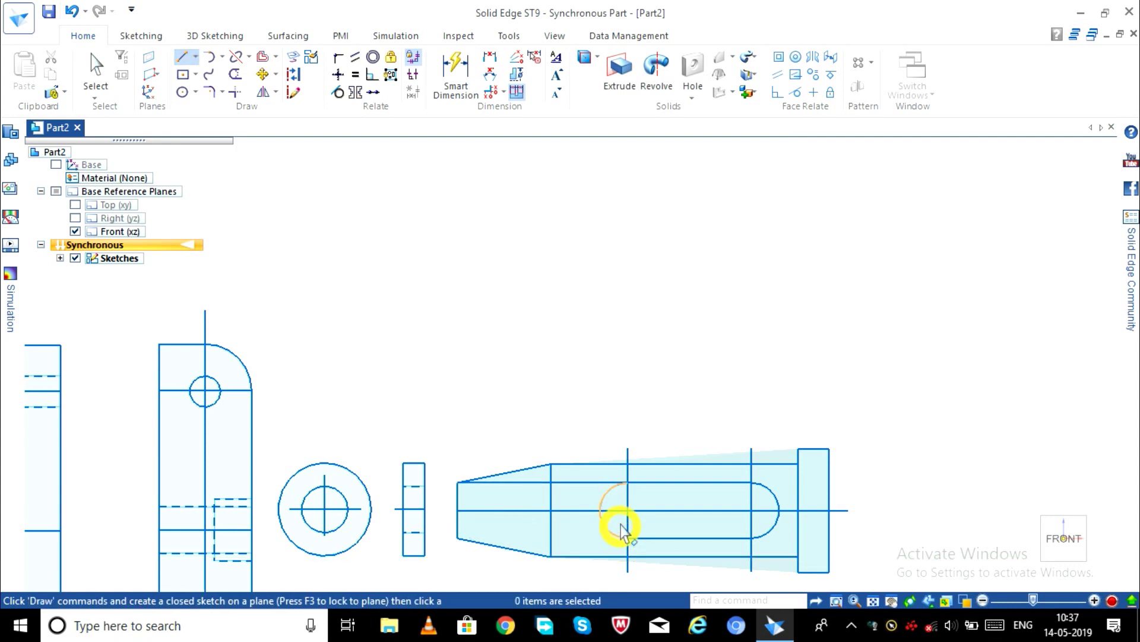
click(182, 57)
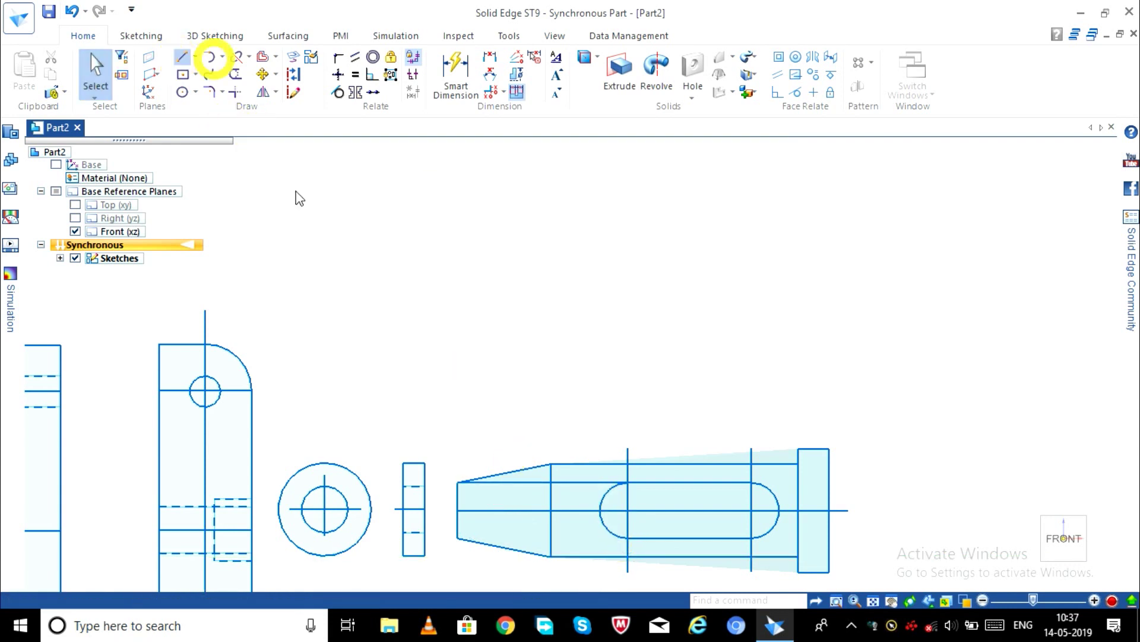
click(628, 539)
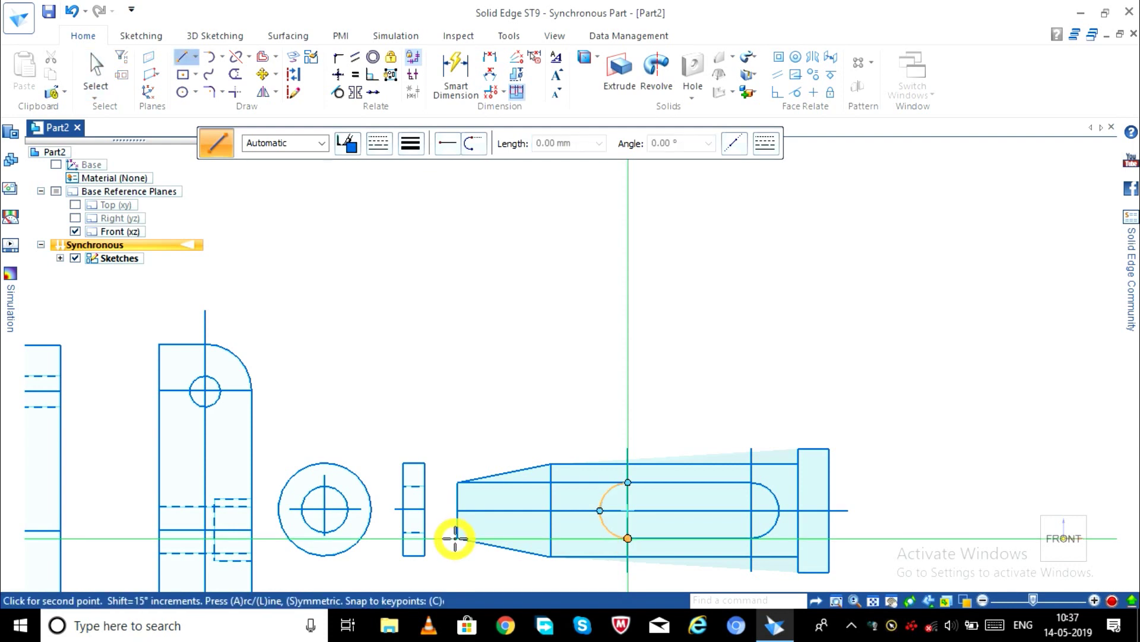
click(457, 538)
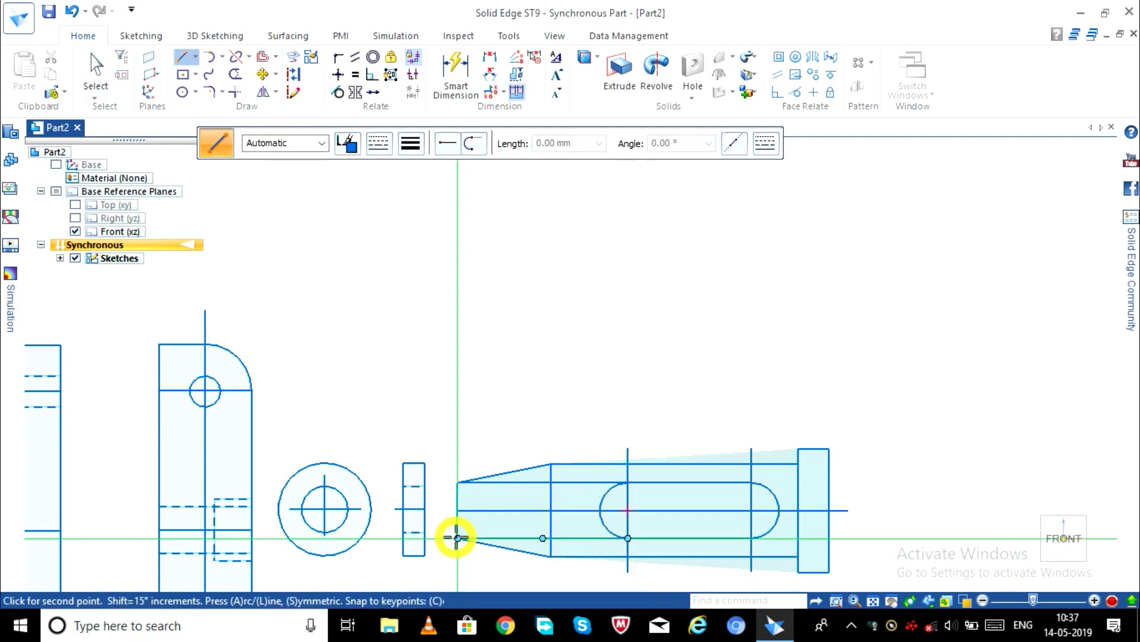
key(Escape)
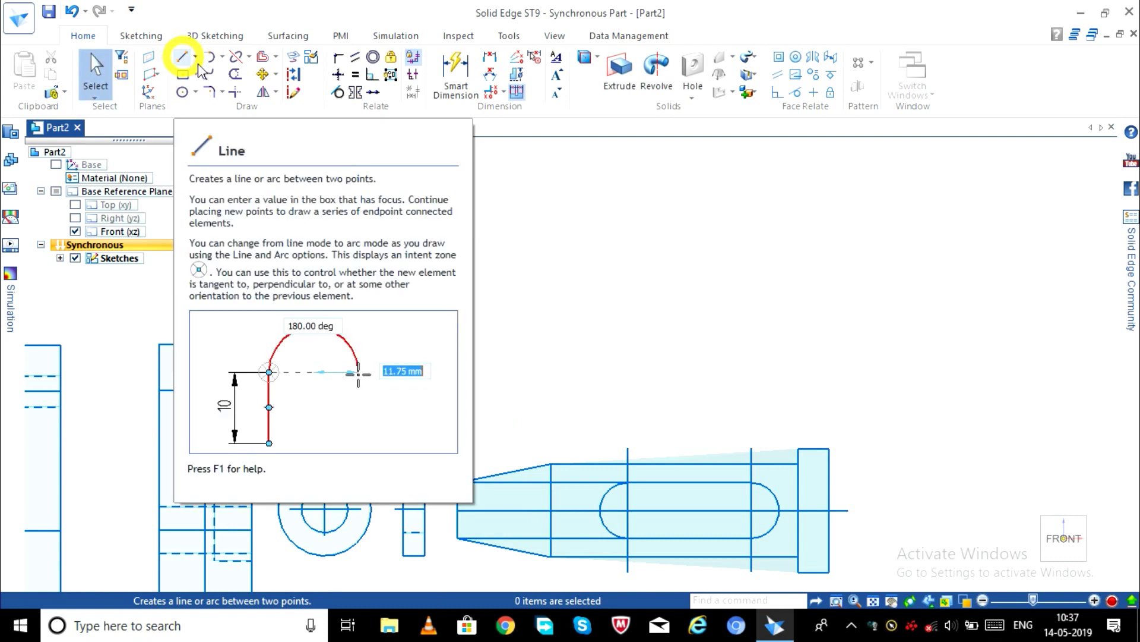
Step: Offset the upper and lower tapered-end lines 2 mm inward
click(261, 57)
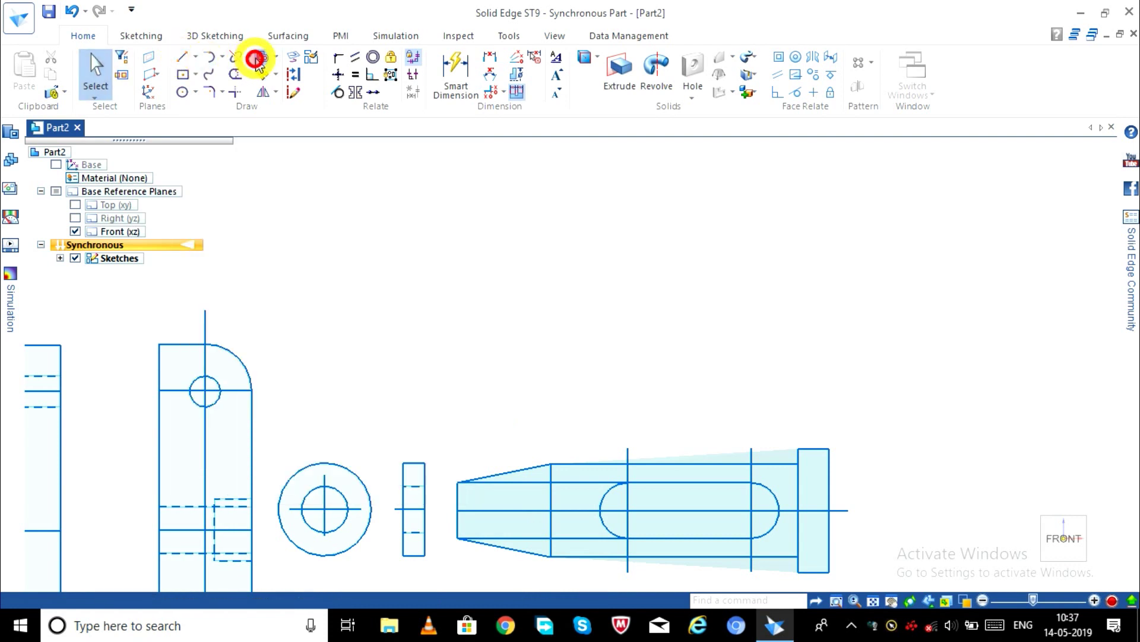
click(580, 482)
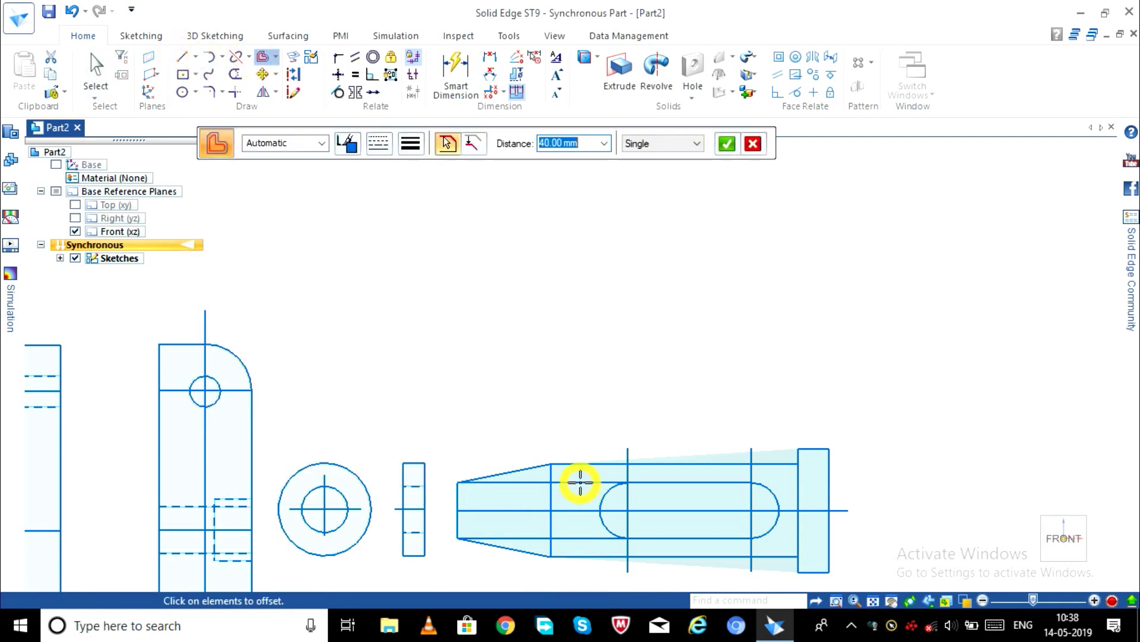
text(2)
key(Return)
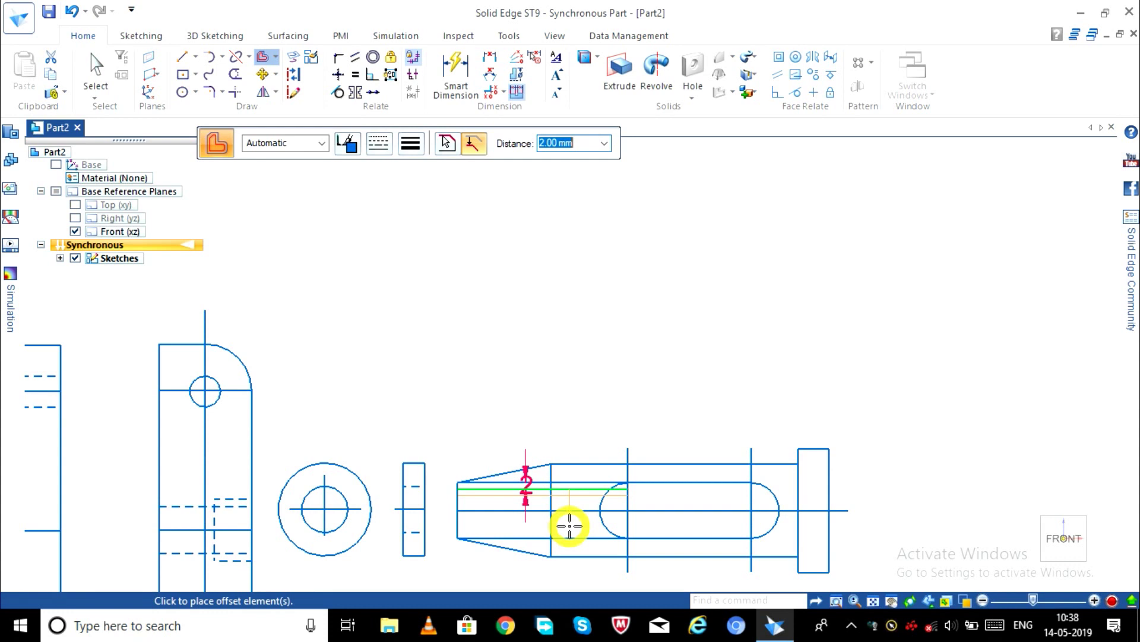
click(570, 526)
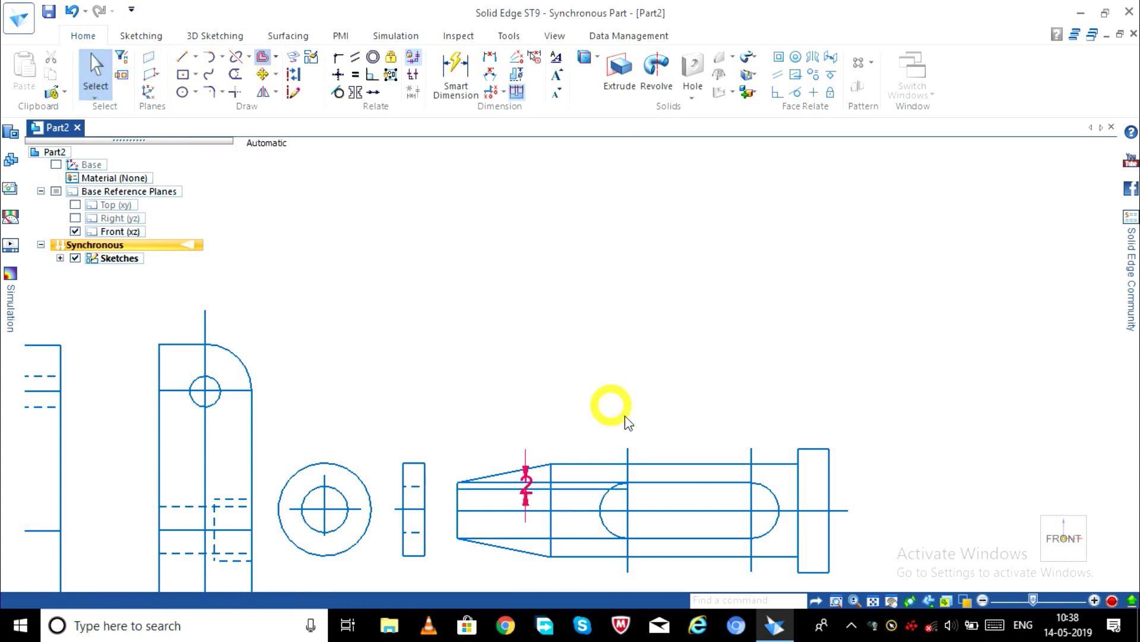
click(582, 539)
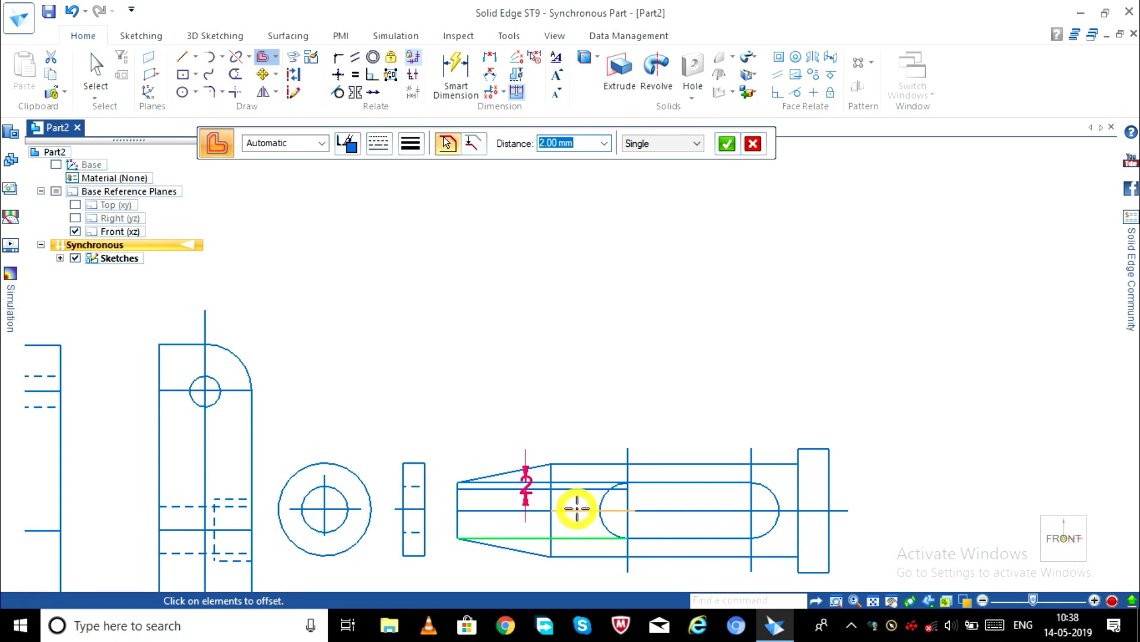
right_click(575, 530)
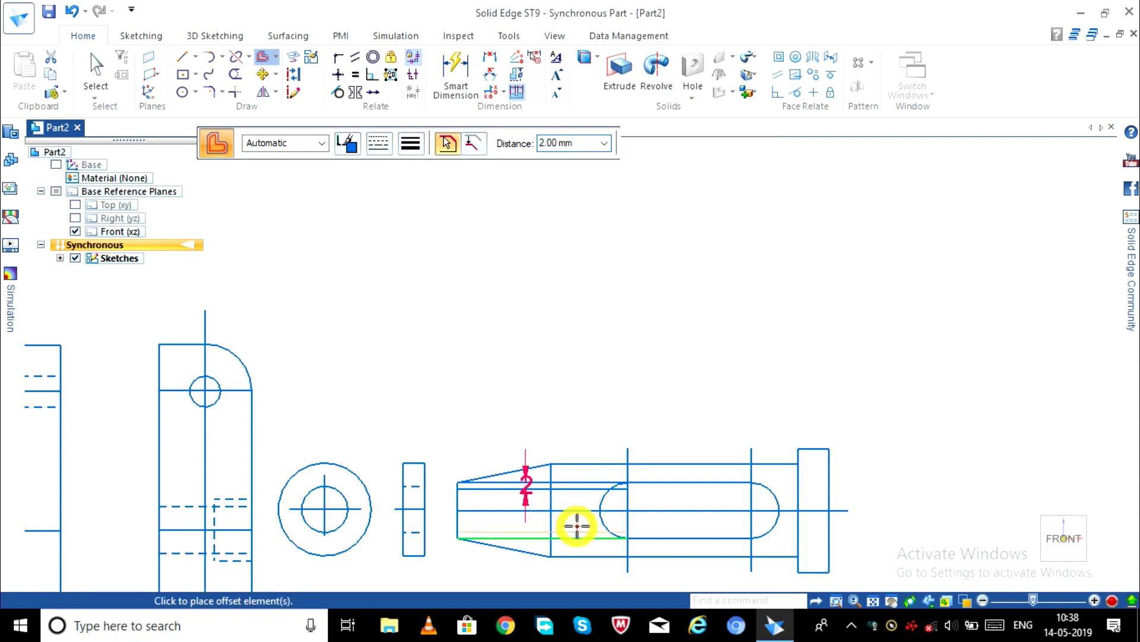
key(Escape)
scroll(578, 527, up, 3)
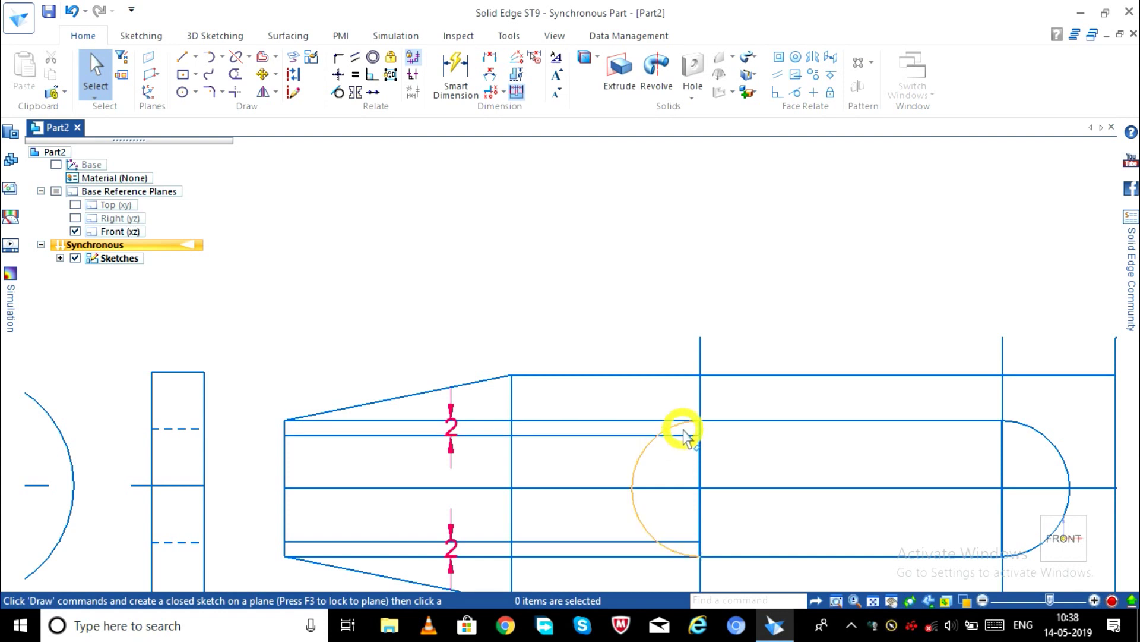
Step: Trim the 2 mm offset line segment that overruns into the slot's left rounded end
click(240, 72)
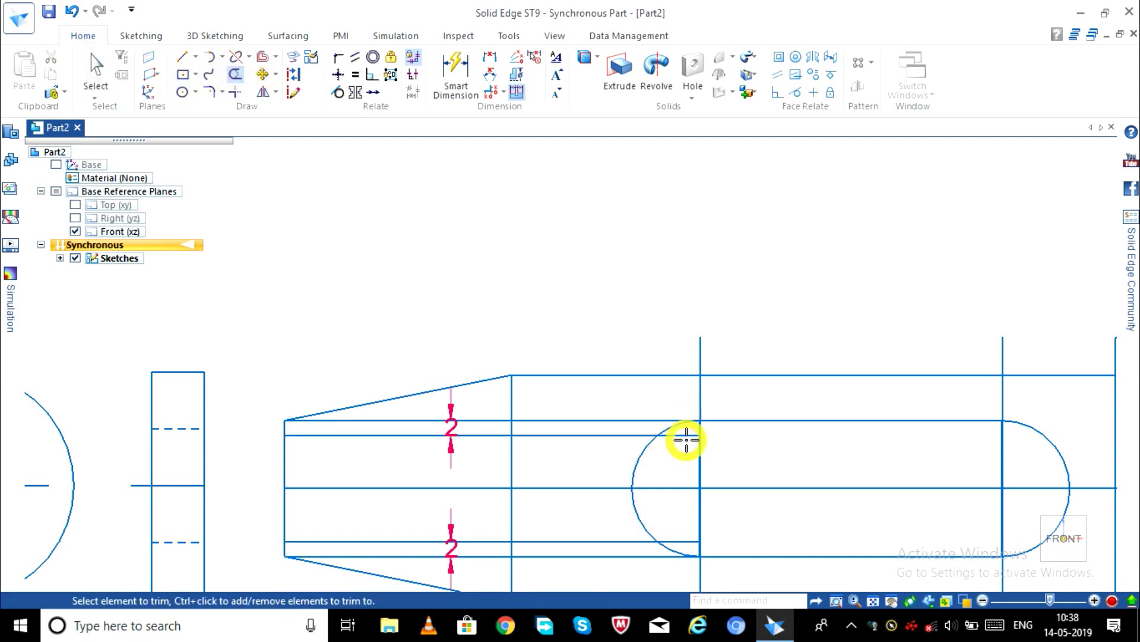
drag(686, 439, 686, 436)
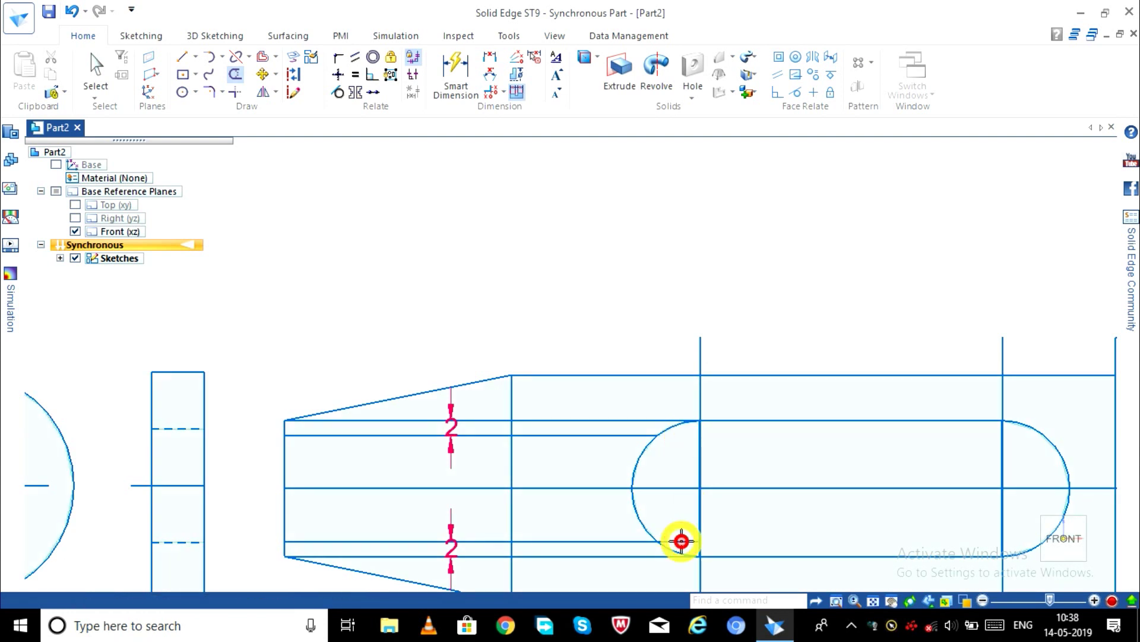
drag(682, 541, 681, 540)
scroll(680, 534, up, 2)
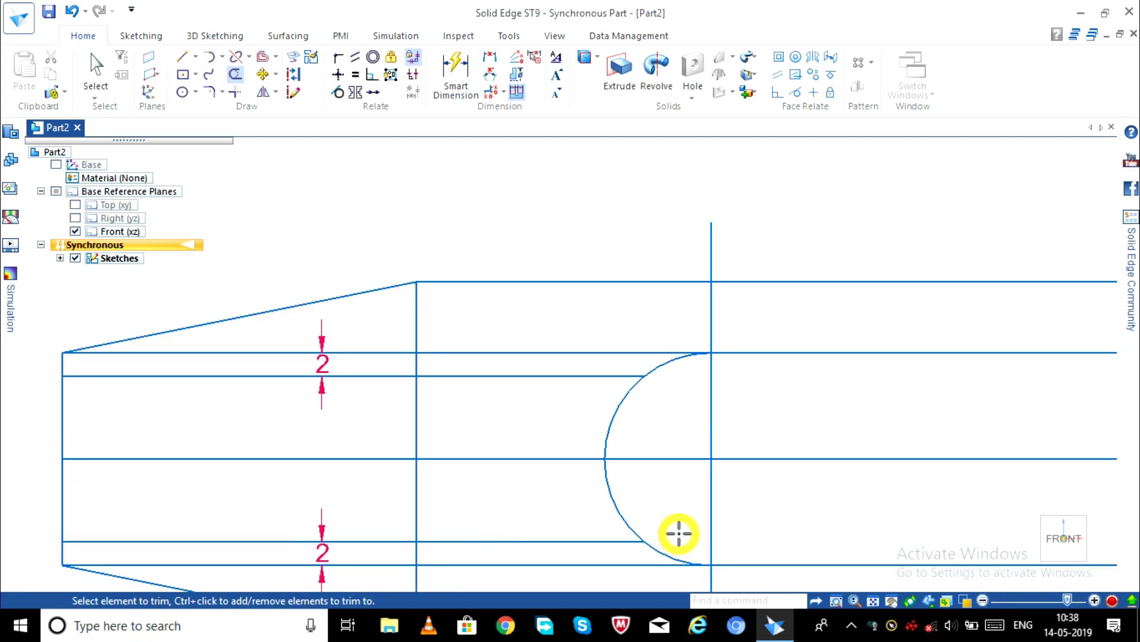
scroll(677, 536, down, 4)
key(Escape)
scroll(573, 499, up, 2)
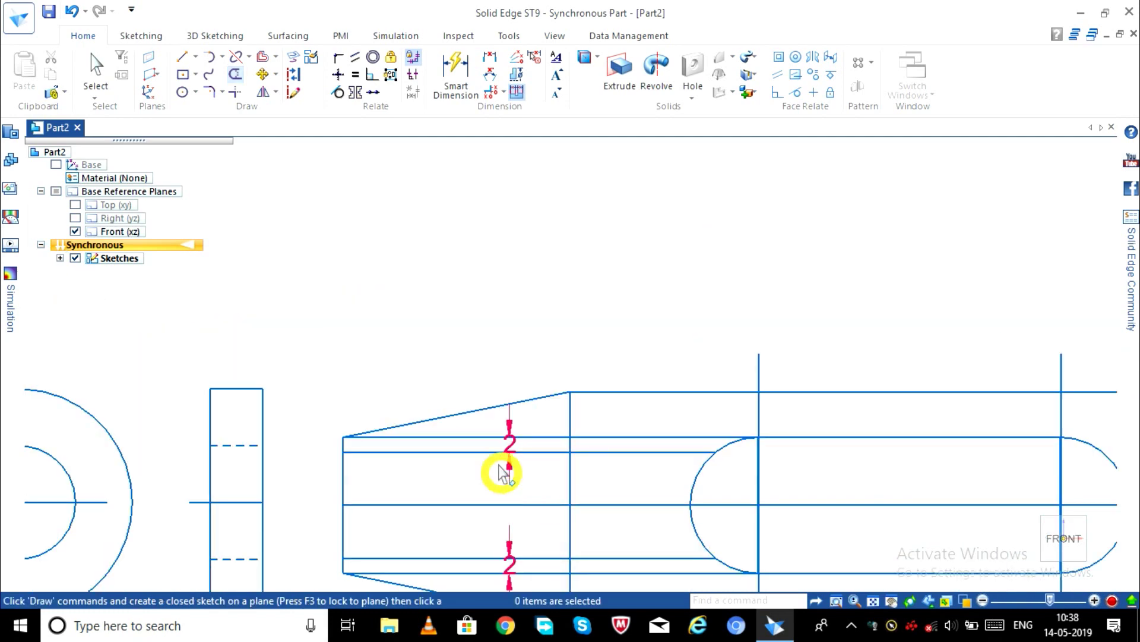
Step: Delete the upper and lower 2 mm dimensions on the tapered end
click(510, 466)
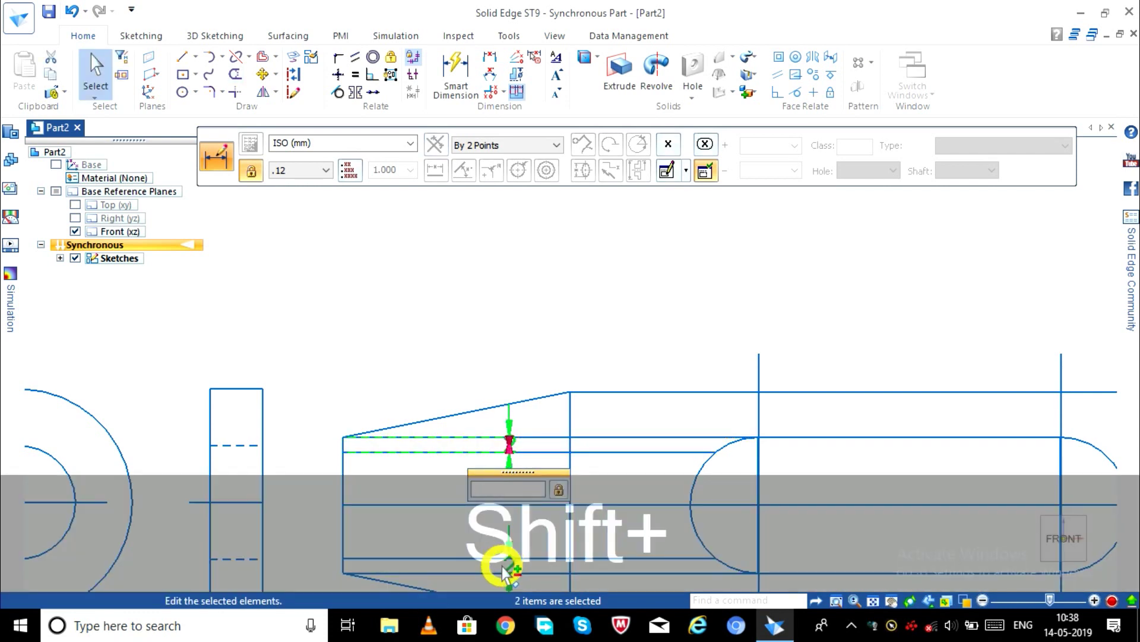
key(shift+Delete)
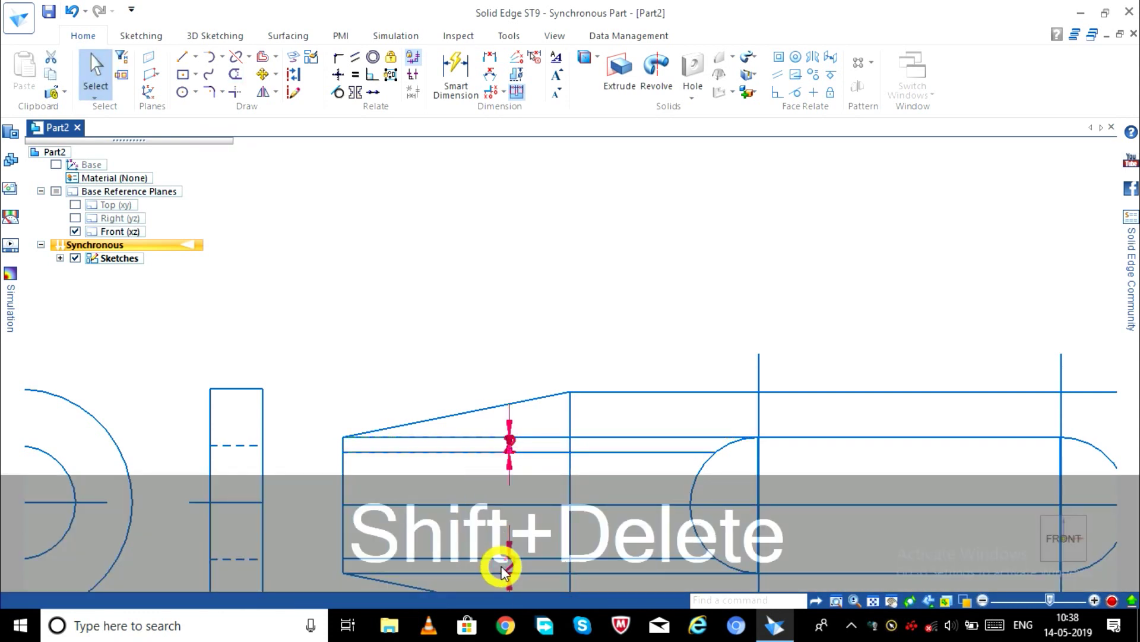
scroll(504, 569, down, 3)
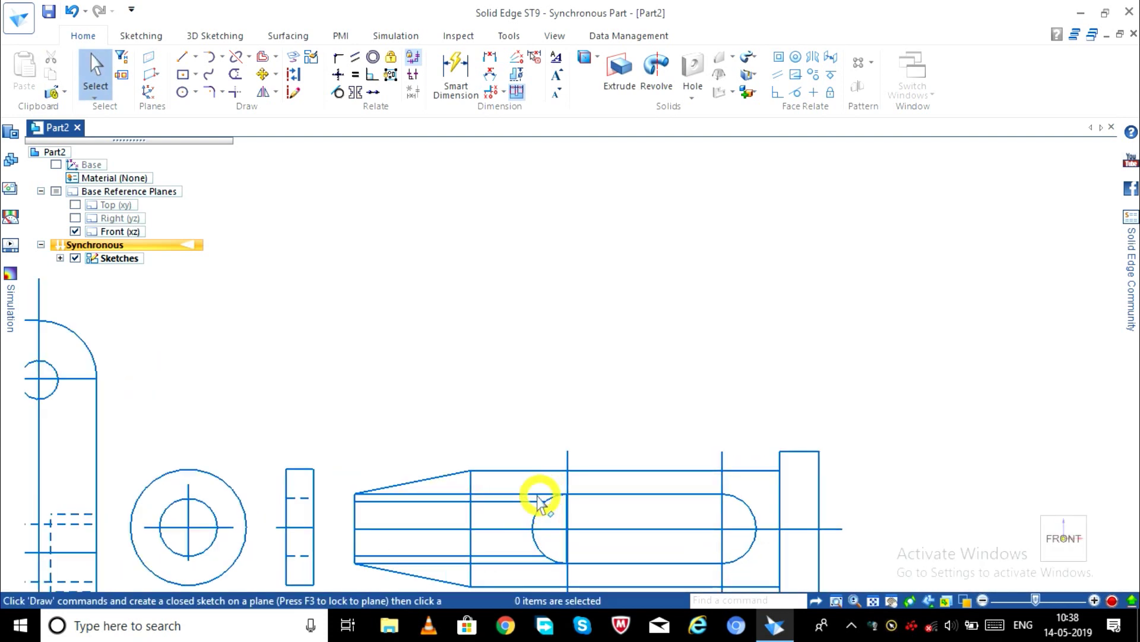
scroll(537, 500, up, 1)
Step: Select the four bore lines inside the bolt's tapered end
click(517, 494)
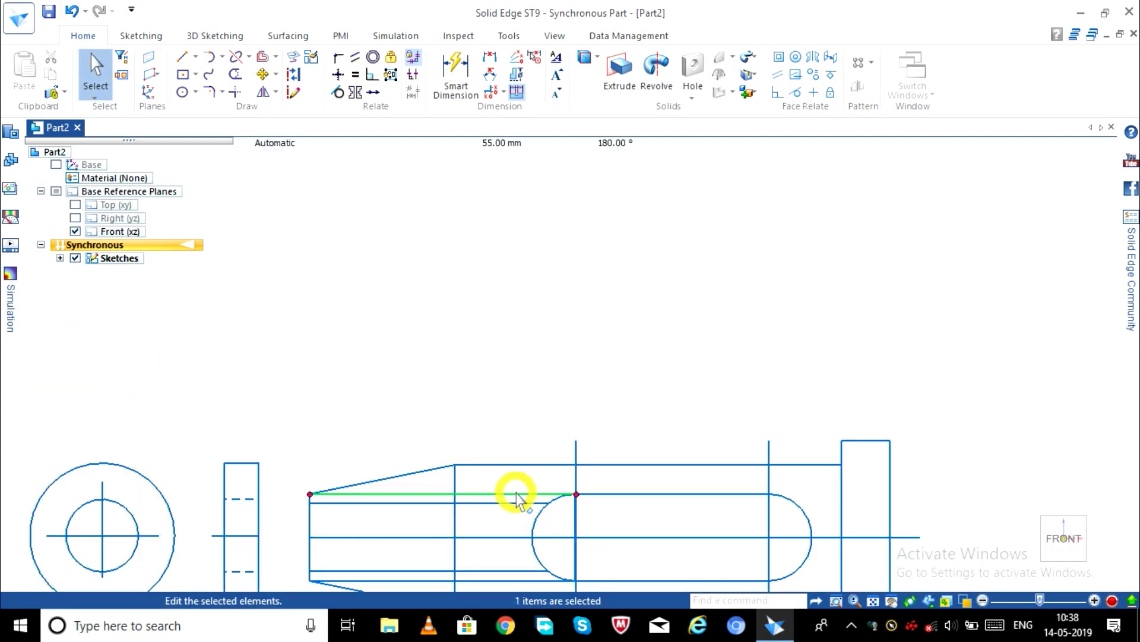
shift+click(521, 502)
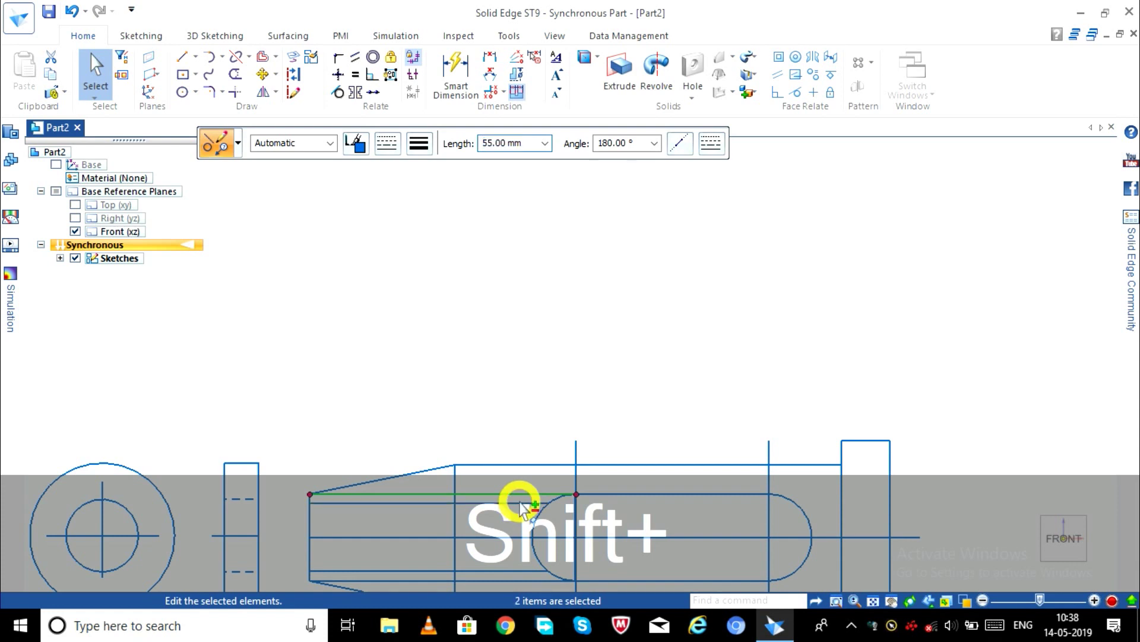
scroll(523, 508, down, 1)
scroll(534, 514, down, 1)
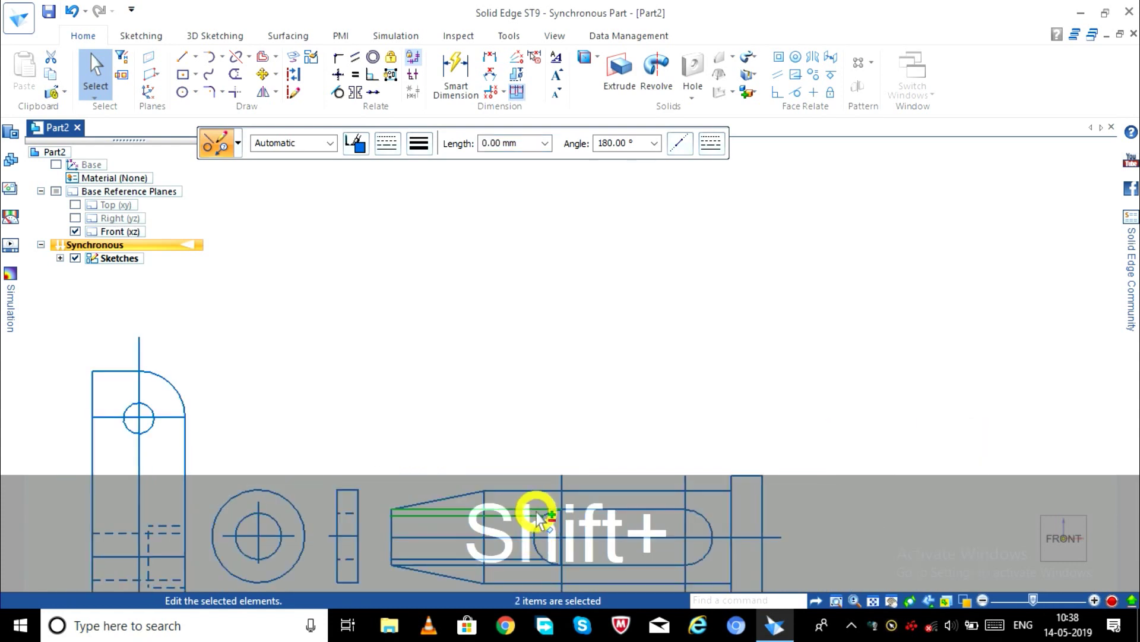
scroll(537, 515, down, 1)
scroll(542, 523, down, 1)
scroll(561, 519, down, 1)
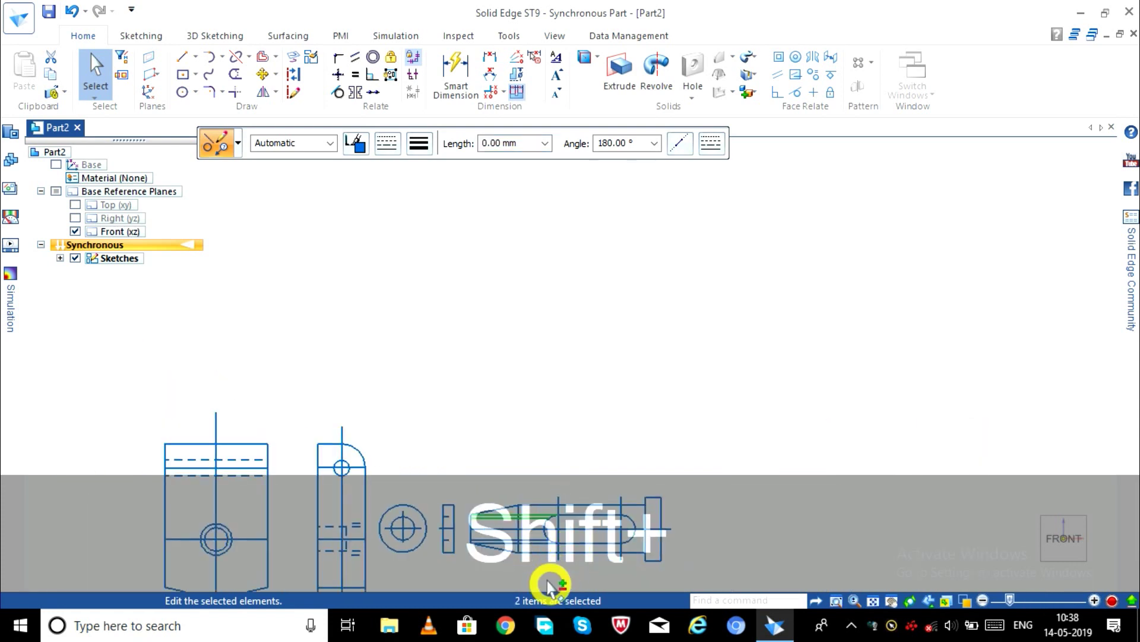
scroll(547, 579, up, 2)
scroll(542, 573, up, 2)
scroll(543, 570, up, 3)
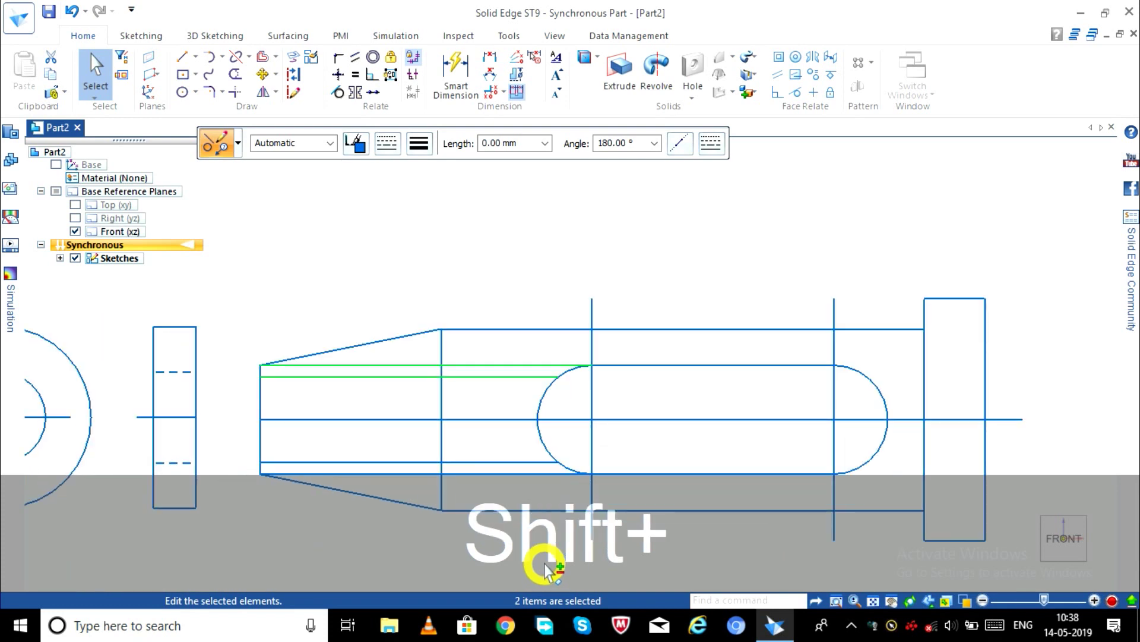
shift+click(502, 462)
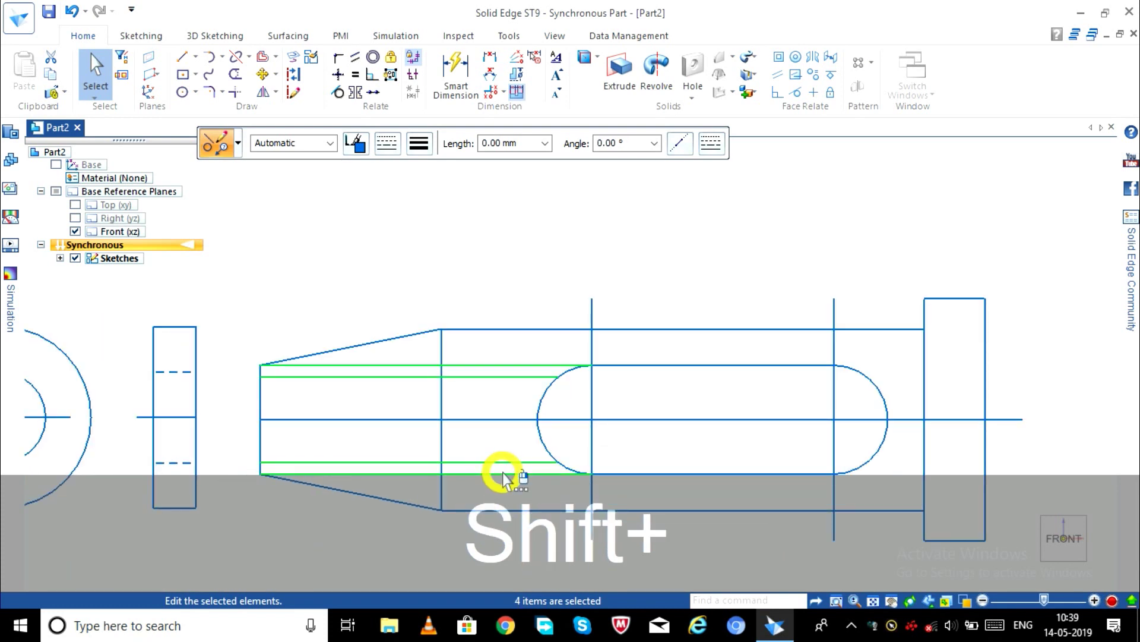
Step: Apply a dashed hidden-line style to the four selected bore lines
click(389, 144)
click(407, 182)
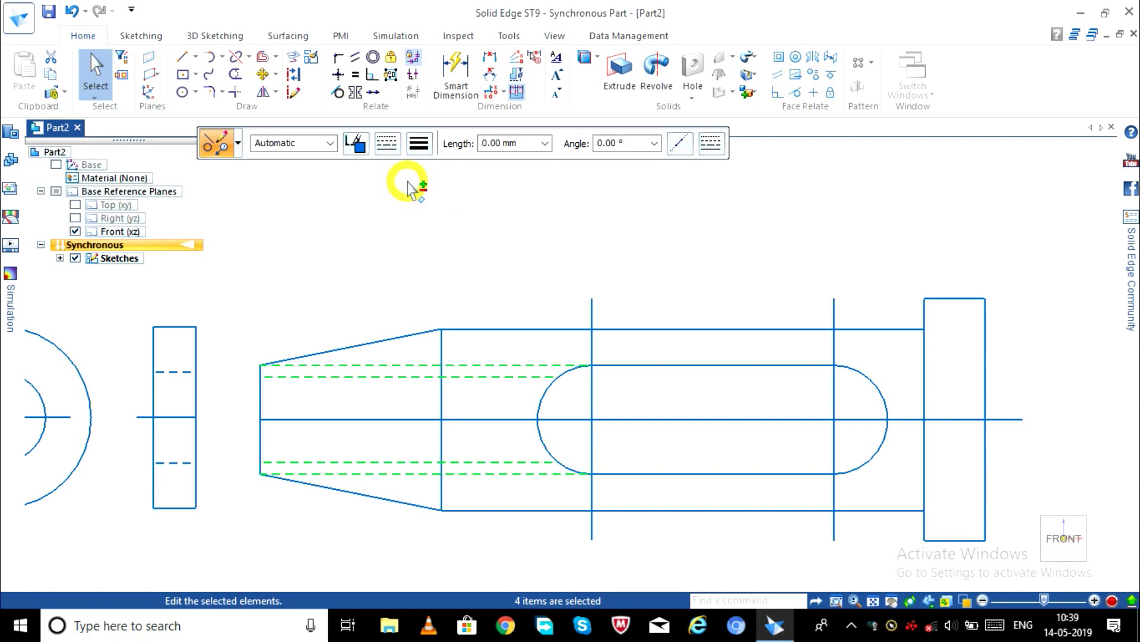
key(Escape)
scroll(575, 420, down, 3)
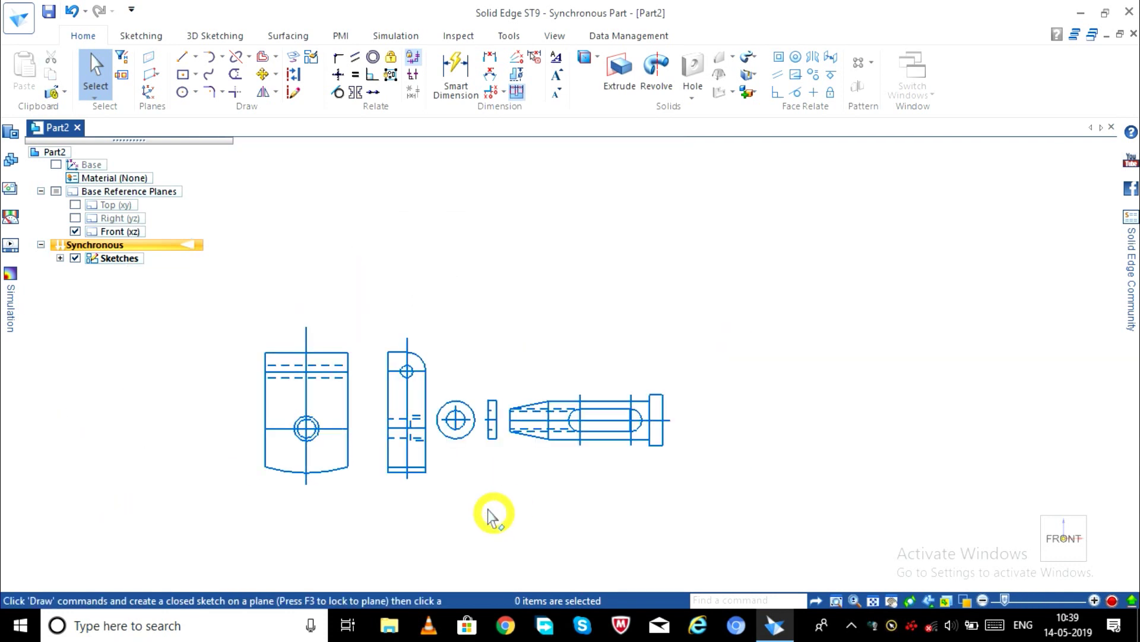
scroll(493, 515, up, 1)
scroll(193, 502, up, 1)
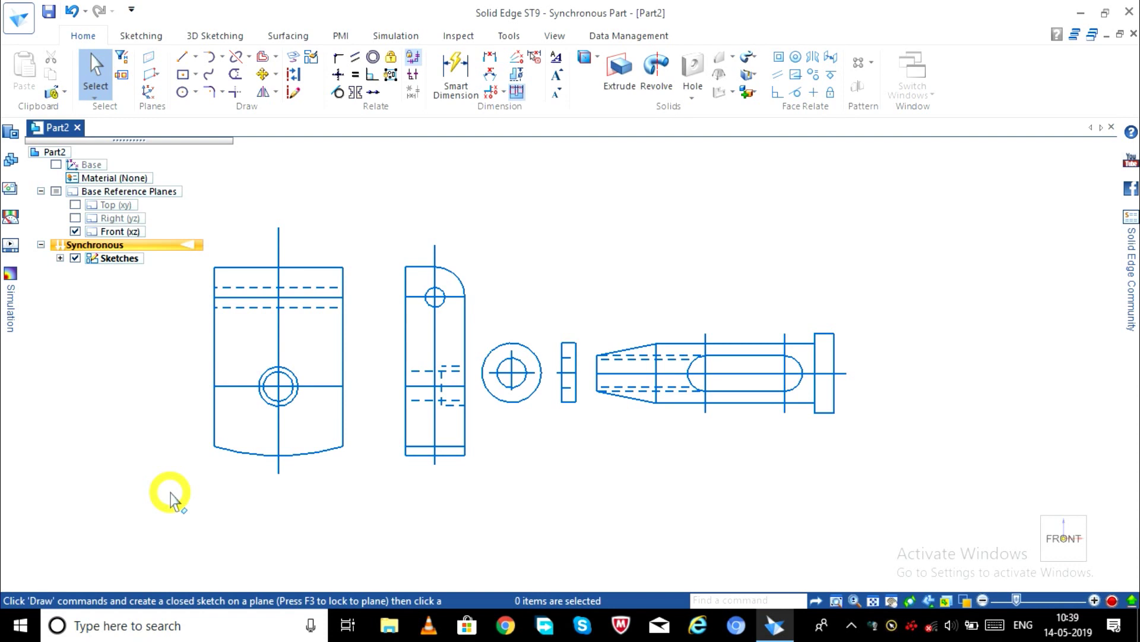